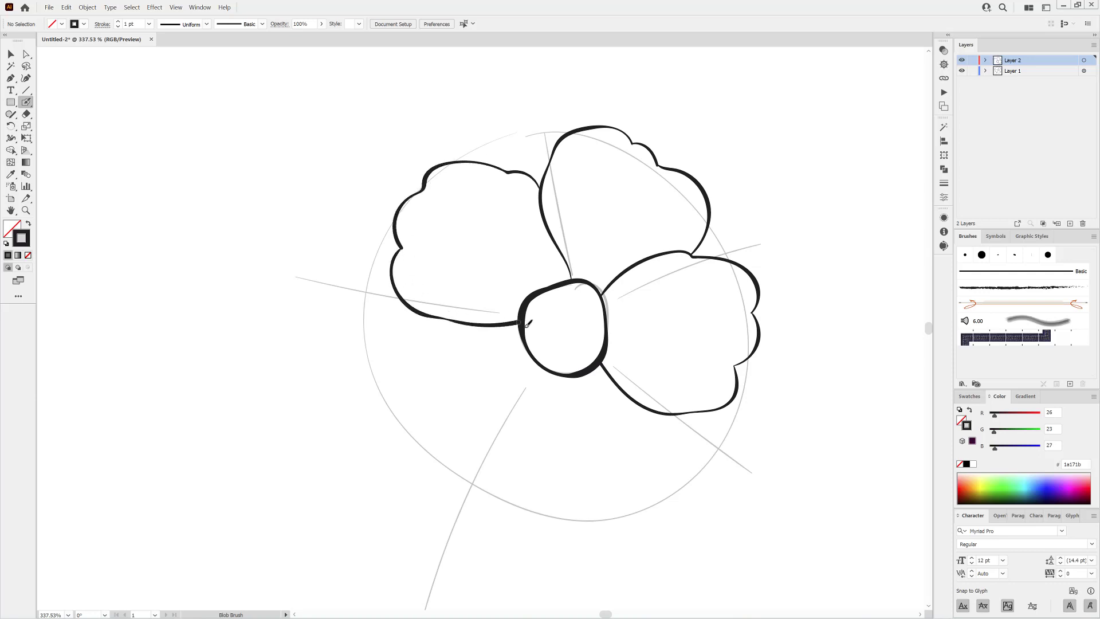
Draw the scalloped outlines of the bottom petal and the lower-left petal with the Blob Brush, joining them to the neighbouring petals.
{"action": "mouse_move", "coordinate": [655, 411]}
{"action": "left_mouse_down"}
{"action": "mouse_move", "coordinate": [678, 467]}
{"action": "mouse_move", "coordinate": [670, 497]}
{"action": "mouse_move", "coordinate": [624, 523]}
{"action": "mouse_move", "coordinate": [562, 525]}
{"action": "mouse_move", "coordinate": [490, 465]}
{"action": "mouse_move", "coordinate": [533, 358]}
{"action": "left_mouse_up"}
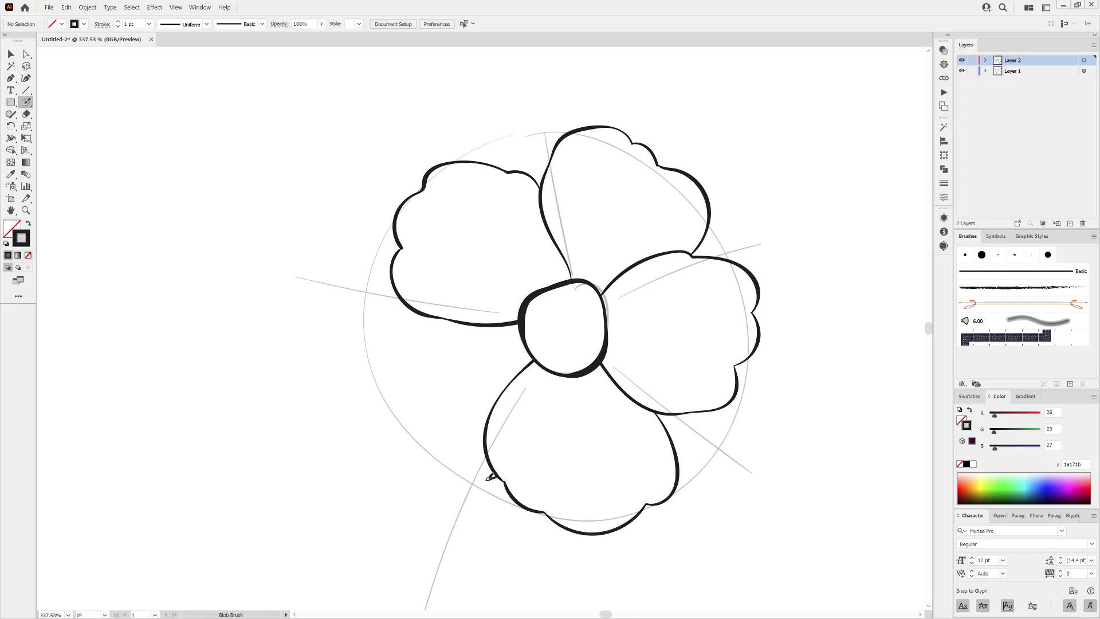
{"action": "mouse_move", "coordinate": [490, 476]}
{"action": "left_mouse_down"}
{"action": "mouse_move", "coordinate": [413, 444]}
{"action": "mouse_move", "coordinate": [394, 395]}
{"action": "mouse_move", "coordinate": [411, 322]}
{"action": "mouse_move", "coordinate": [424, 314]}
{"action": "left_mouse_up"}
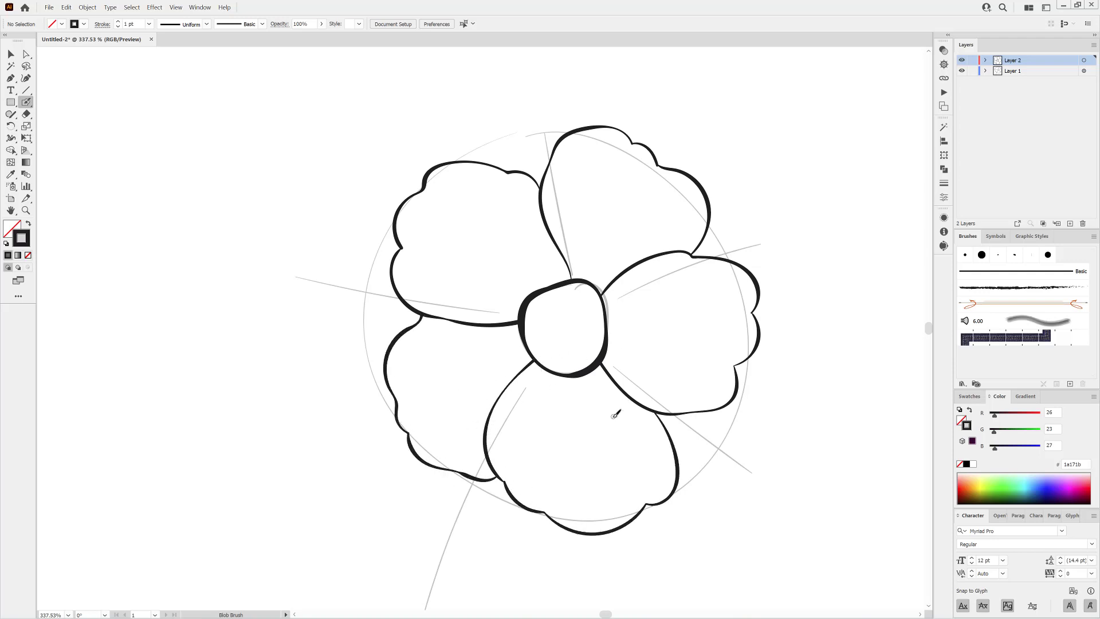
{"action": "key", "text": "ctrl+z"}
{"action": "mouse_move", "coordinate": [496, 477]}
{"action": "left_mouse_down"}
{"action": "mouse_move", "coordinate": [451, 471]}
{"action": "mouse_move", "coordinate": [388, 411]}
{"action": "mouse_move", "coordinate": [394, 350]}
{"action": "mouse_move", "coordinate": [425, 315]}
{"action": "left_mouse_up"}
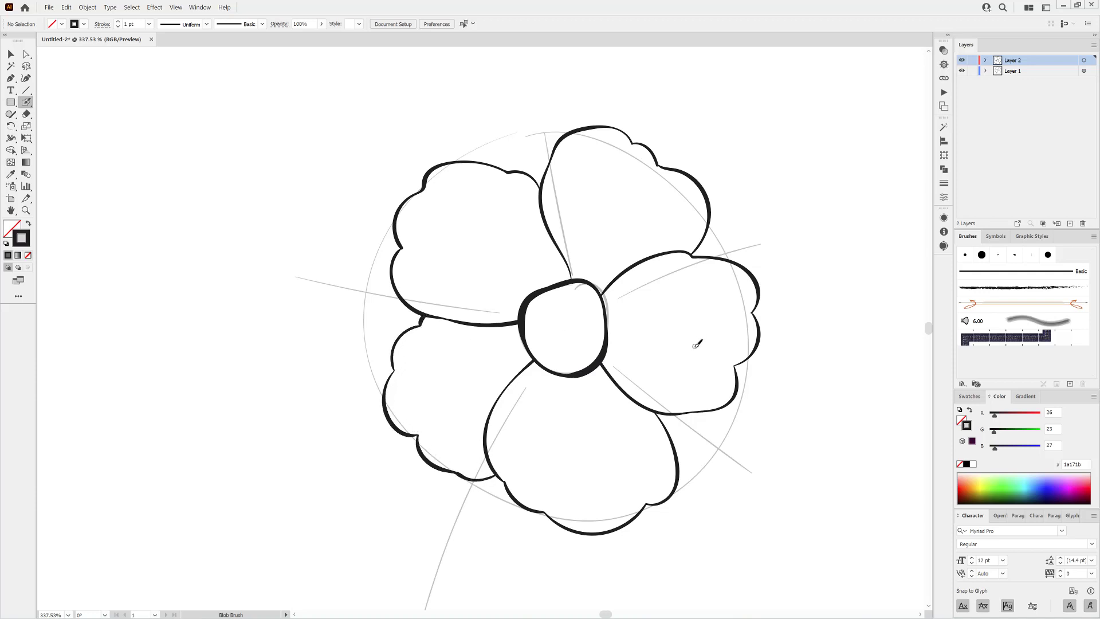
Hide Layer 1 with the construction sketch so that only the inked flower is displayed.
{"action": "left_click", "coordinate": [962, 71]}
{"action": "left_click", "coordinate": [962, 71]}
{"action": "scroll", "coordinate": [634, 159], "scroll_direction": "up", "scroll_amount": 2}
{"action": "left_click", "coordinate": [963, 71]}
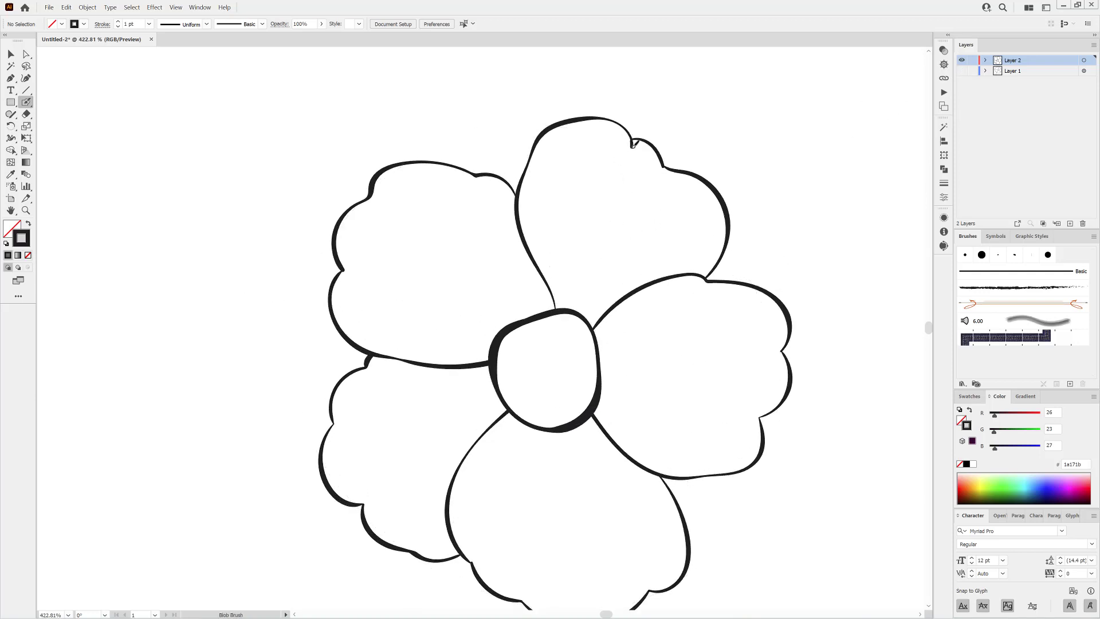
Draw short tapered fold lines running inward from the edge notches of the top and right petals.
{"action": "mouse_move", "coordinate": [632, 140]}
{"action": "left_mouse_down"}
{"action": "mouse_move", "coordinate": [619, 185]}
{"action": "mouse_move", "coordinate": [653, 200]}
{"action": "left_mouse_up"}
{"action": "left_click_drag", "start_coordinate": [784, 353], "coordinate": [734, 344]}
{"action": "key", "text": "ctrl+z"}
{"action": "key", "text": "ctrl+z"}
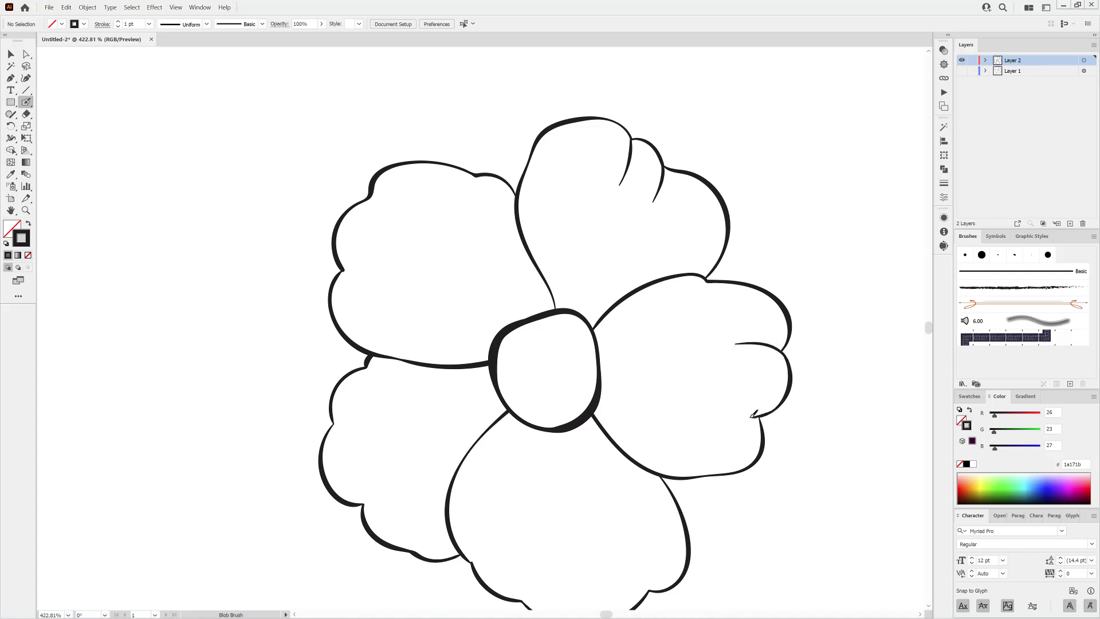
{"action": "left_click_drag", "start_coordinate": [756, 415], "coordinate": [725, 419]}
Draw short tapered fold lines inward from the edge notches of the bottom, lower-left and upper-left petals.
{"action": "scroll", "coordinate": [659, 441], "scroll_direction": "down", "scroll_amount": 3}
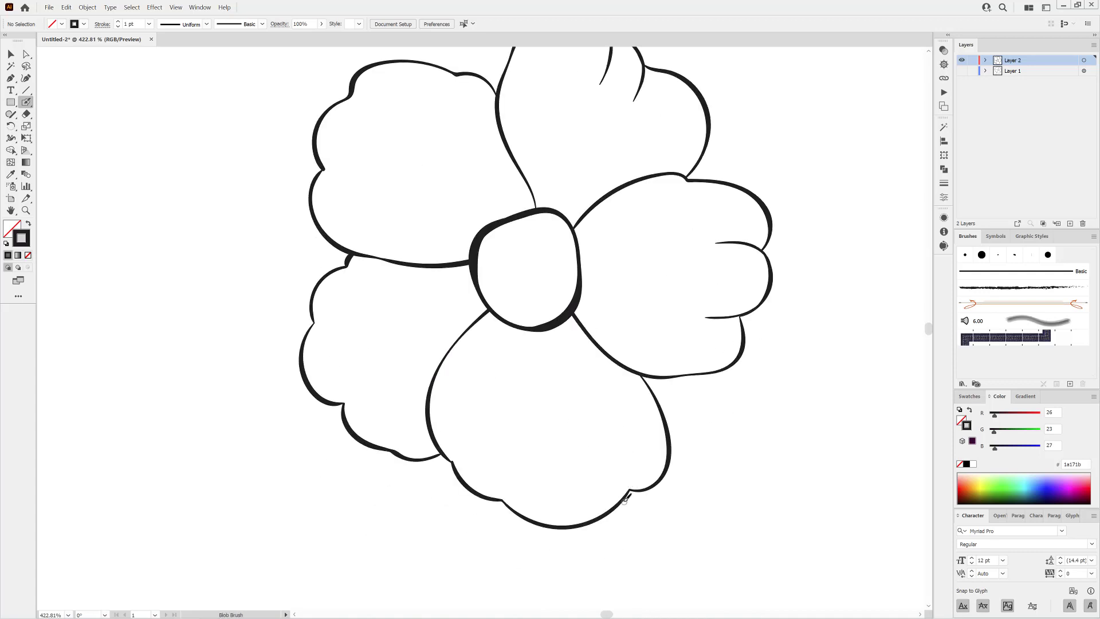
{"action": "left_click_drag", "start_coordinate": [632, 484], "coordinate": [629, 451]}
{"action": "left_click_drag", "start_coordinate": [508, 501], "coordinate": [467, 422]}
{"action": "left_click_drag", "start_coordinate": [345, 408], "coordinate": [365, 365]}
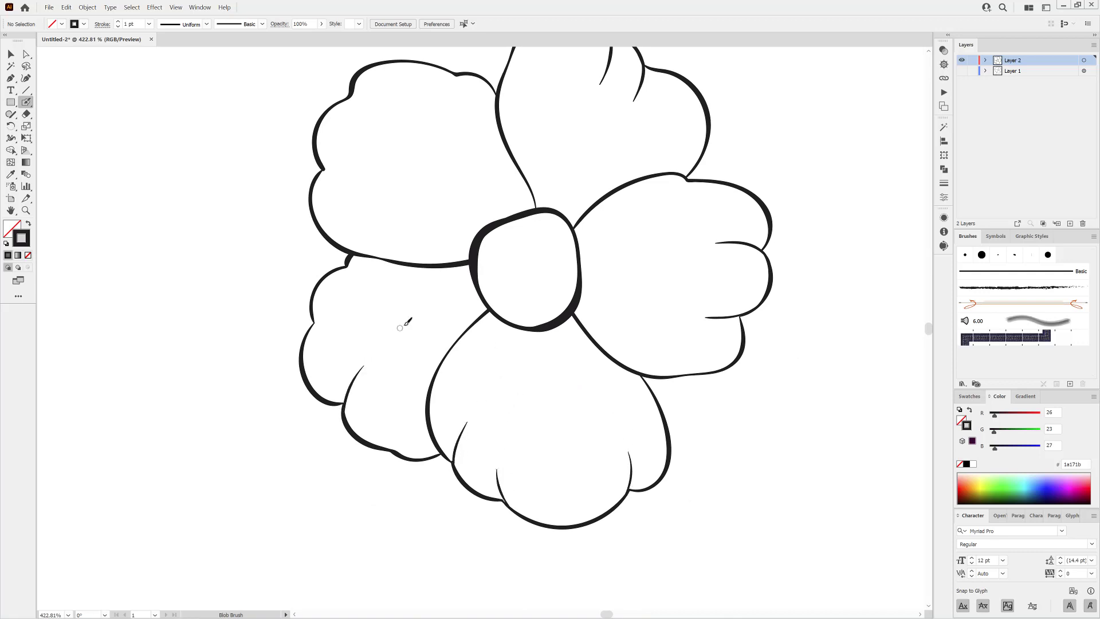
{"action": "left_click_drag", "start_coordinate": [314, 323], "coordinate": [343, 331]}
{"action": "scroll", "coordinate": [504, 212], "scroll_direction": "up", "scroll_amount": 3}
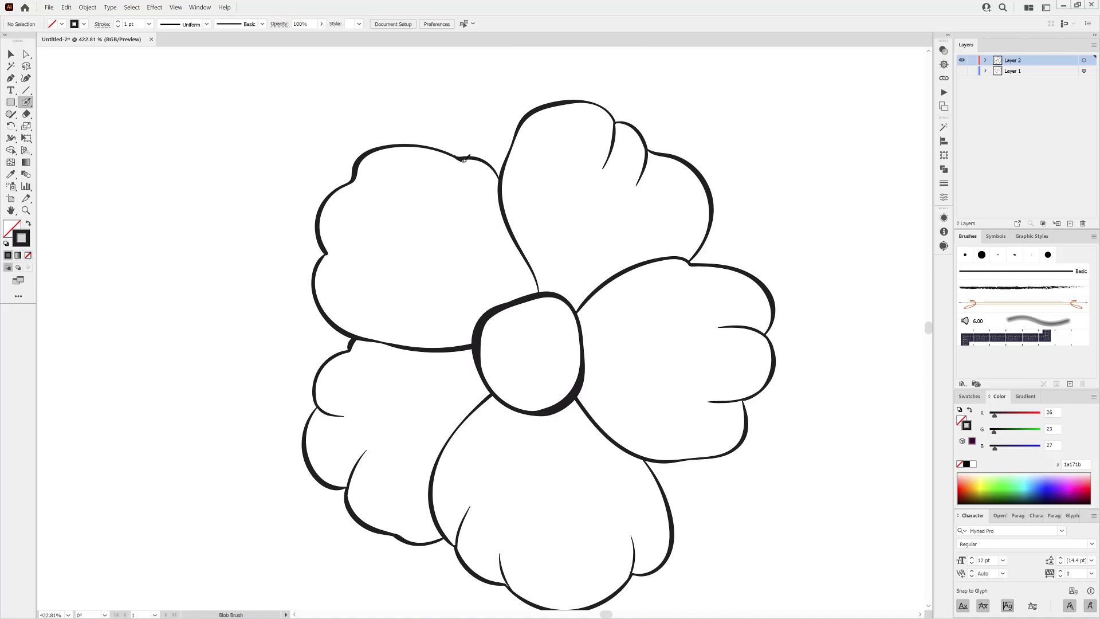
{"action": "left_click_drag", "start_coordinate": [461, 158], "coordinate": [485, 192]}
{"action": "left_click_drag", "start_coordinate": [326, 251], "coordinate": [371, 273]}
Set the brush stroke to dark grey and switch to Draw Behind mode, undoing the test stroke.
{"action": "left_click", "coordinate": [970, 396]}
{"action": "left_click", "coordinate": [972, 458]}
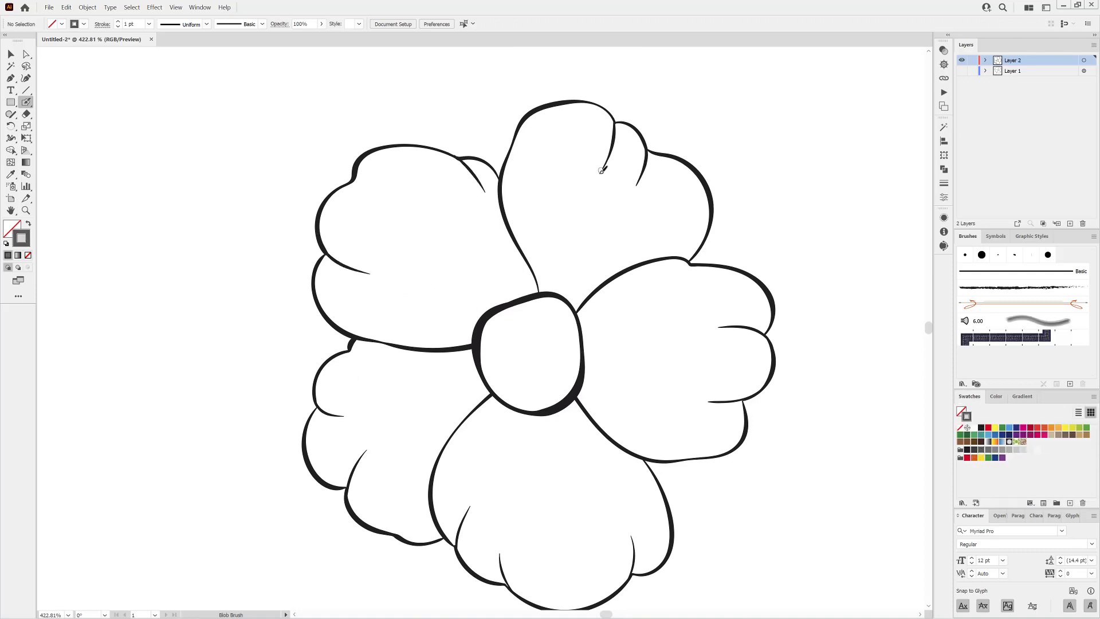
{"action": "left_click_drag", "start_coordinate": [602, 171], "coordinate": [550, 297]}
{"action": "left_click", "coordinate": [66, 7]}
{"action": "left_click", "coordinate": [86, 18]}
{"action": "left_click", "coordinate": [18, 267]}
Draw two long grey vein lines in each of the five petals, curving from the outer folds to the flower's centre.
{"action": "left_click_drag", "start_coordinate": [638, 188], "coordinate": [569, 299]}
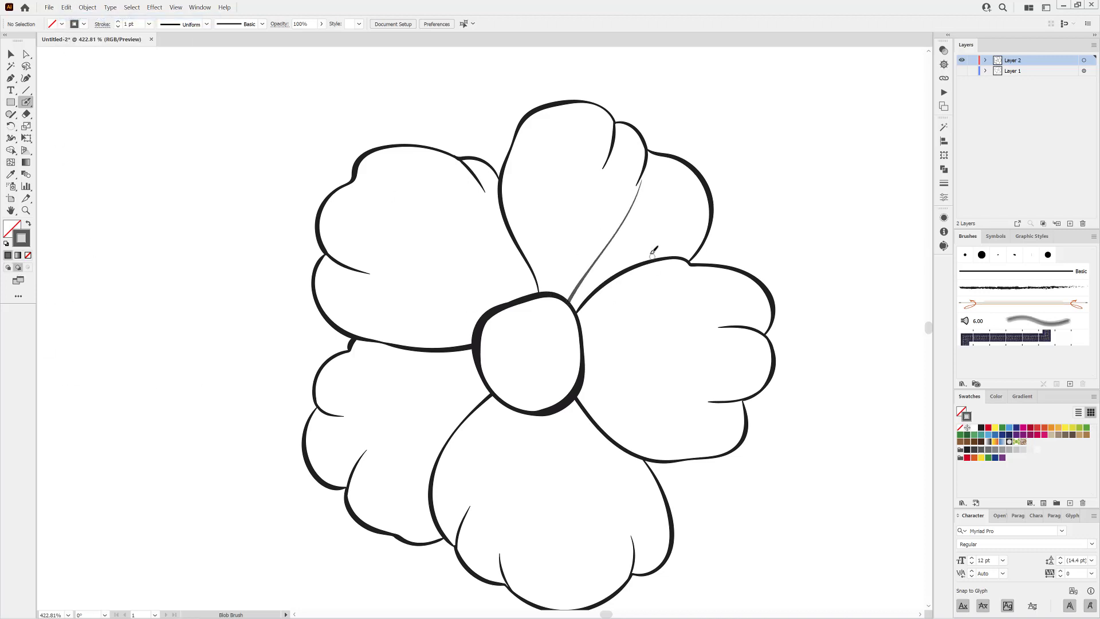
{"action": "left_click_drag", "start_coordinate": [546, 170], "coordinate": [550, 291]}
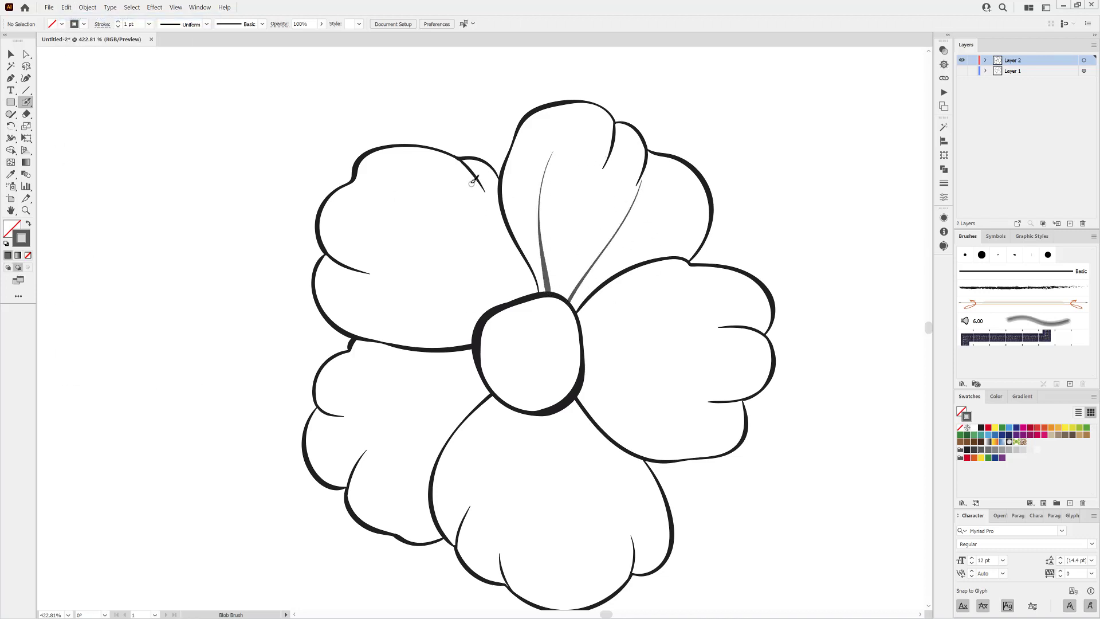
{"action": "left_click_drag", "start_coordinate": [478, 193], "coordinate": [526, 295]}
{"action": "left_click_drag", "start_coordinate": [351, 273], "coordinate": [483, 314]}
{"action": "left_click_drag", "start_coordinate": [340, 412], "coordinate": [480, 372]}
{"action": "mouse_move", "coordinate": [360, 471]}
{"action": "left_mouse_down"}
{"action": "mouse_move", "coordinate": [390, 429]}
{"action": "mouse_move", "coordinate": [492, 381]}
{"action": "left_mouse_up"}
{"action": "left_click_drag", "start_coordinate": [497, 559], "coordinate": [521, 408]}
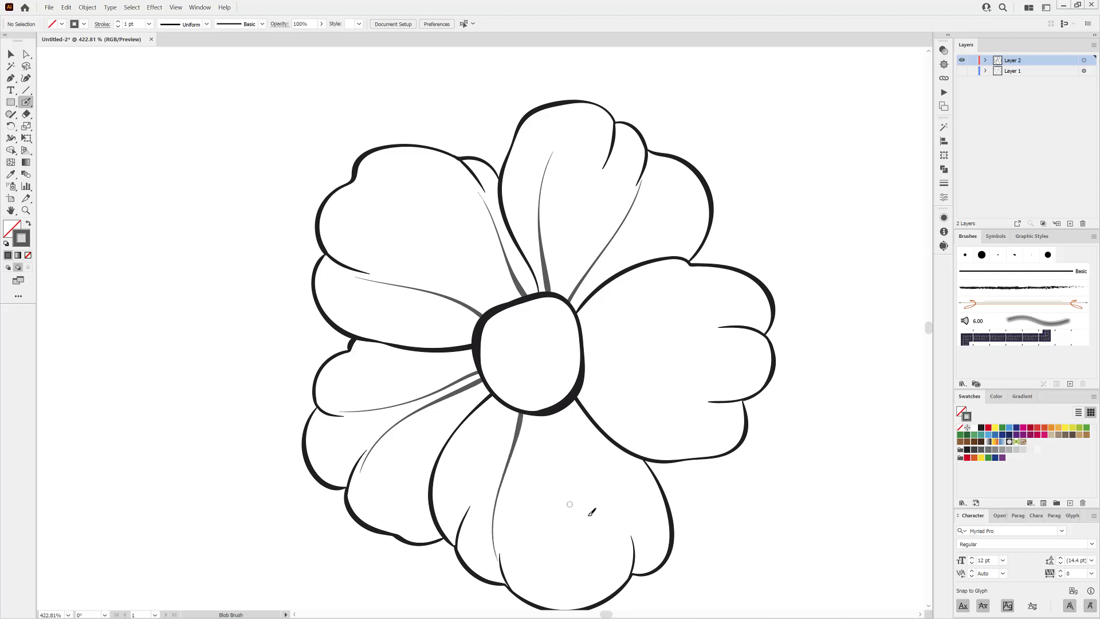
{"action": "mouse_move", "coordinate": [626, 552]}
{"action": "left_mouse_down"}
{"action": "mouse_move", "coordinate": [582, 436]}
{"action": "mouse_move", "coordinate": [559, 411]}
{"action": "left_mouse_up"}
{"action": "left_click_drag", "start_coordinate": [687, 272], "coordinate": [582, 331]}
{"action": "left_click_drag", "start_coordinate": [723, 408], "coordinate": [583, 376]}
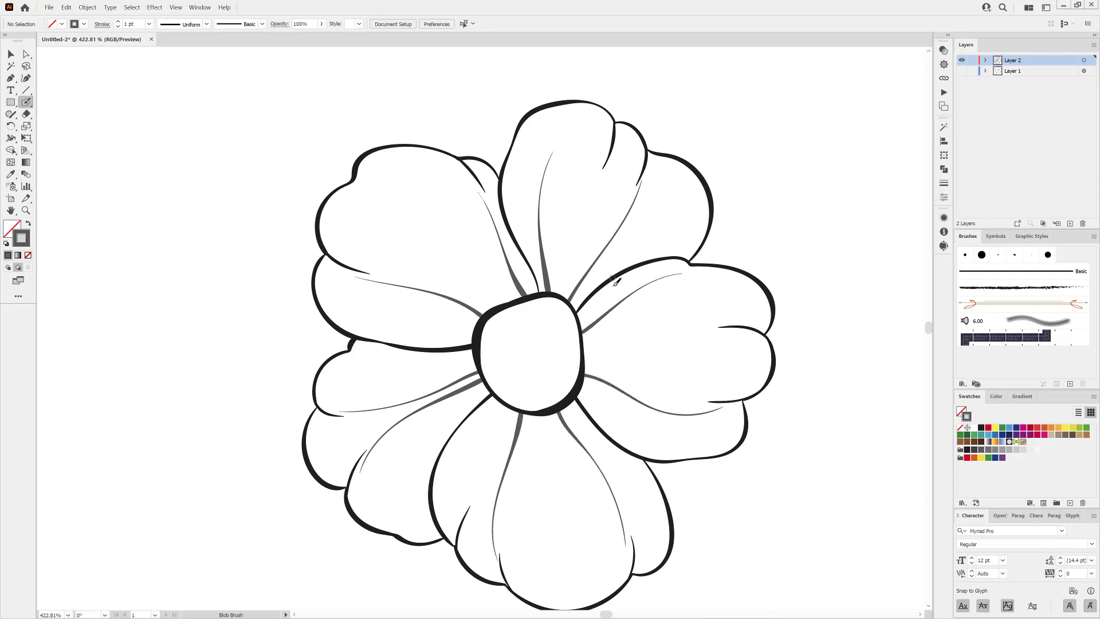
Add several shorter grey vein strokes fanning out from the flower's centre into the top petal.
{"action": "mouse_move", "coordinate": [545, 211]}
{"action": "left_mouse_down"}
{"action": "mouse_move", "coordinate": [555, 269]}
{"action": "mouse_move", "coordinate": [567, 255]}
{"action": "mouse_move", "coordinate": [559, 241]}
{"action": "mouse_move", "coordinate": [559, 293]}
{"action": "left_mouse_up"}
{"action": "left_click_drag", "start_coordinate": [610, 236], "coordinate": [565, 300]}
{"action": "left_click_drag", "start_coordinate": [593, 241], "coordinate": [563, 298]}
{"action": "left_click_drag", "start_coordinate": [576, 244], "coordinate": [560, 295]}
{"action": "mouse_move", "coordinate": [529, 210]}
{"action": "left_mouse_down"}
{"action": "mouse_move", "coordinate": [539, 269]}
{"action": "mouse_move", "coordinate": [540, 292]}
{"action": "left_mouse_up"}
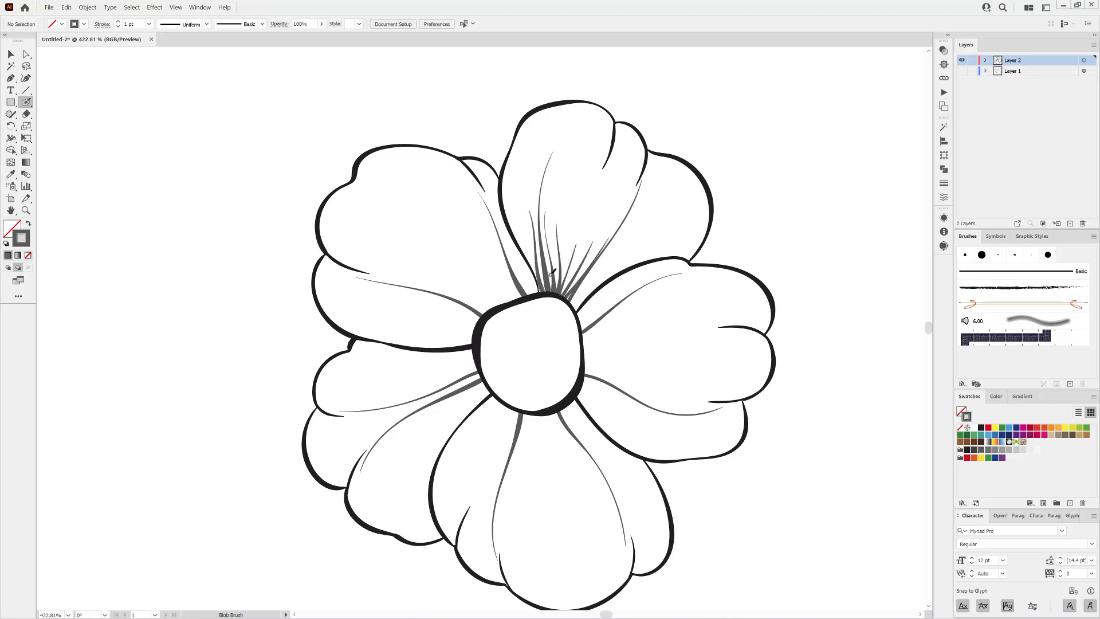
{"action": "left_click_drag", "start_coordinate": [615, 241], "coordinate": [573, 305]}
Fill the base of the right petal with grey vein strokes of varying length converging on the flower's centre.
{"action": "left_click_drag", "start_coordinate": [652, 278], "coordinate": [580, 328]}
{"action": "key", "text": "ctrl+z"}
{"action": "left_click_drag", "start_coordinate": [630, 287], "coordinate": [580, 320]}
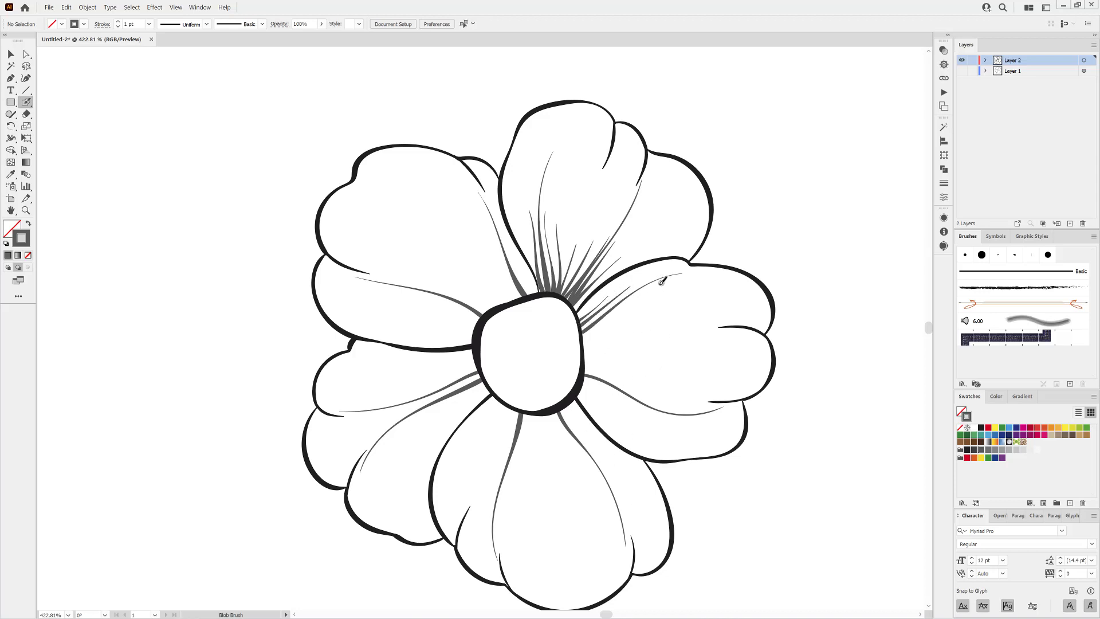
{"action": "left_click_drag", "start_coordinate": [634, 297], "coordinate": [583, 344]}
{"action": "mouse_move", "coordinate": [671, 311]}
{"action": "left_mouse_down"}
{"action": "mouse_move", "coordinate": [625, 323]}
{"action": "mouse_move", "coordinate": [587, 349]}
{"action": "left_mouse_up"}
{"action": "mouse_move", "coordinate": [659, 405]}
{"action": "left_mouse_down"}
{"action": "mouse_move", "coordinate": [600, 375]}
{"action": "mouse_move", "coordinate": [663, 389]}
{"action": "mouse_move", "coordinate": [597, 369]}
{"action": "mouse_move", "coordinate": [637, 369]}
{"action": "mouse_move", "coordinate": [585, 368]}
{"action": "left_mouse_up"}
{"action": "left_click_drag", "start_coordinate": [655, 369], "coordinate": [586, 370]}
{"action": "left_click_drag", "start_coordinate": [640, 354], "coordinate": [588, 361]}
{"action": "left_click_drag", "start_coordinate": [635, 345], "coordinate": [585, 352]}
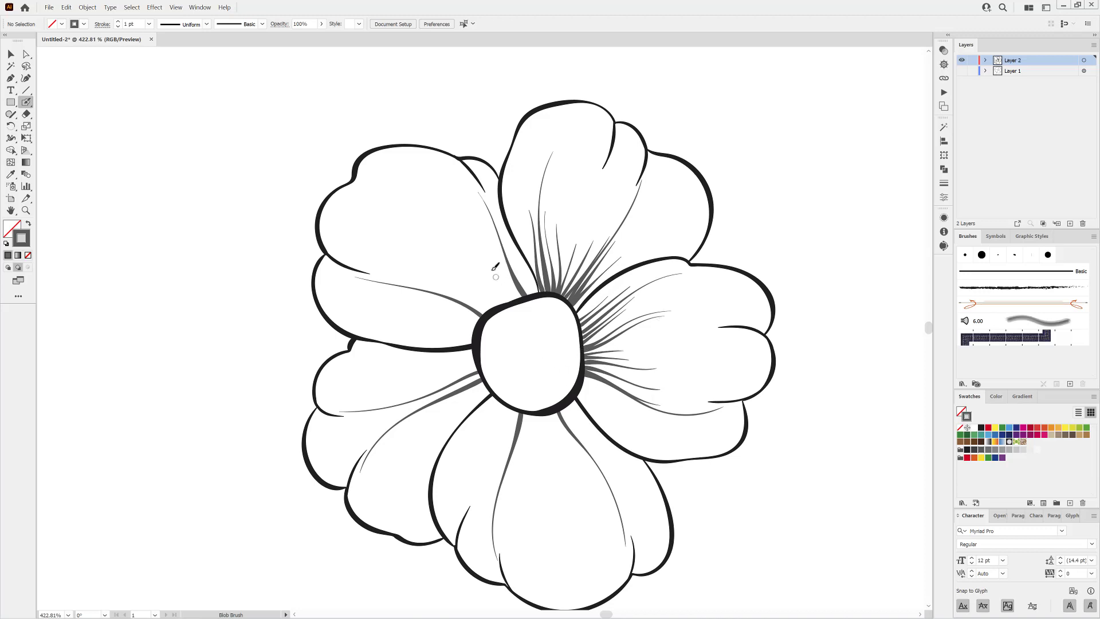
Add grey vein strokes at the base of the upper-left petal, converging on the flower's centre.
{"action": "left_click_drag", "start_coordinate": [476, 192], "coordinate": [519, 295]}
{"action": "left_click_drag", "start_coordinate": [477, 212], "coordinate": [512, 303]}
{"action": "left_click_drag", "start_coordinate": [479, 246], "coordinate": [499, 294]}
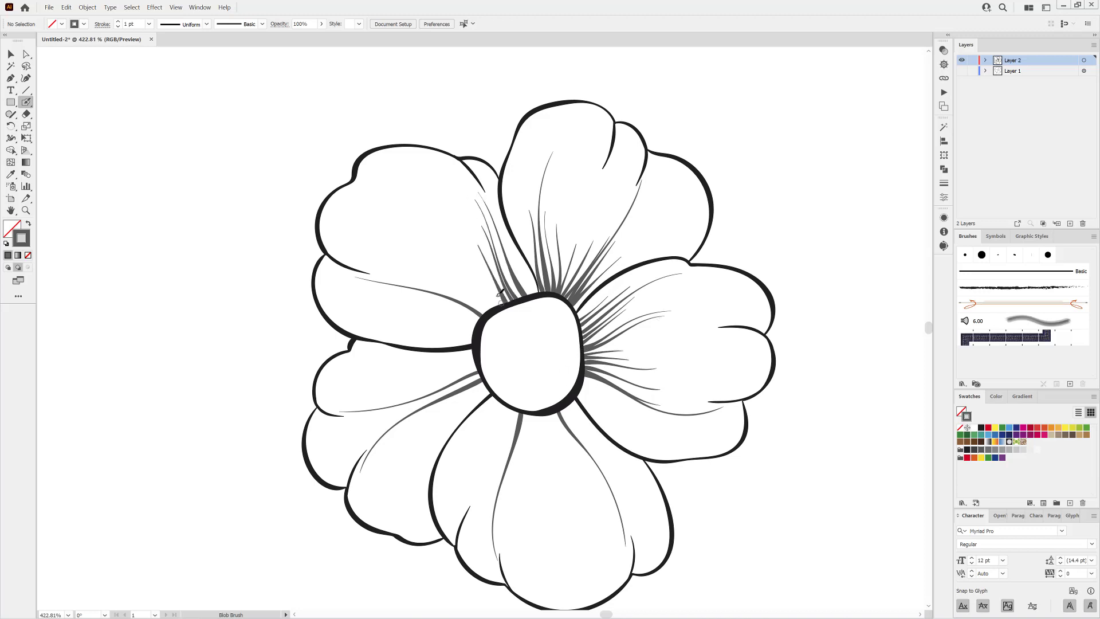
{"action": "left_click_drag", "start_coordinate": [387, 274], "coordinate": [484, 308]}
{"action": "left_click_drag", "start_coordinate": [462, 253], "coordinate": [501, 303]}
{"action": "left_click_drag", "start_coordinate": [441, 269], "coordinate": [498, 311]}
Select the whole flower, rotate it clockwise with Free Transform to bring the unshaded petals upward, and deselect it.
{"action": "left_click", "coordinate": [132, 7]}
{"action": "left_click", "coordinate": [140, 18]}
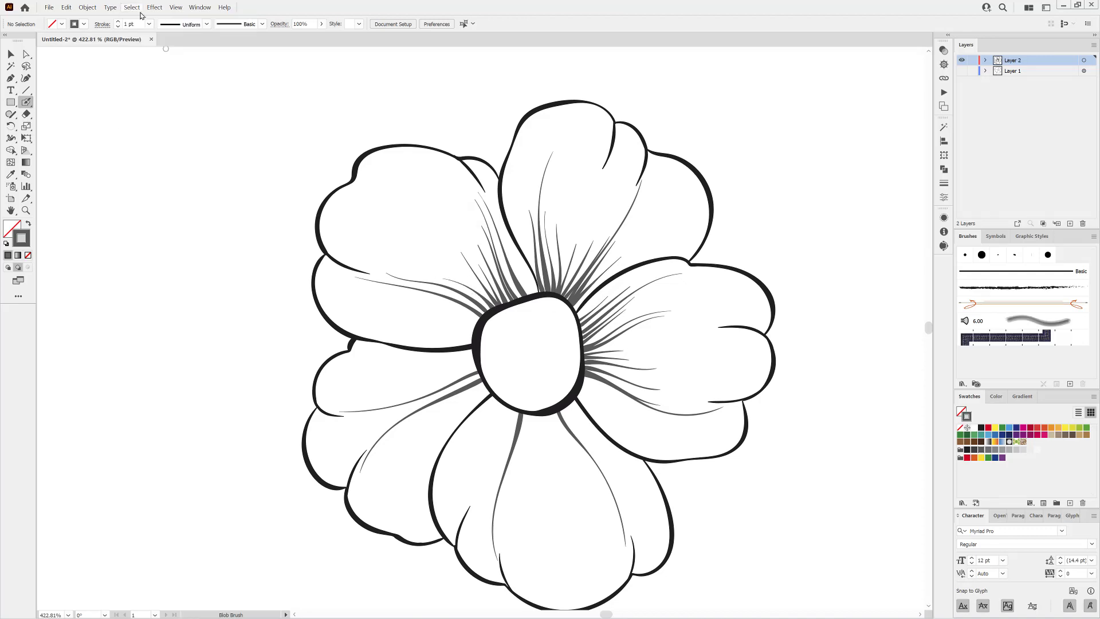
{"action": "left_click", "coordinate": [27, 138]}
{"action": "left_click_drag", "start_coordinate": [298, 92], "coordinate": [713, 122]}
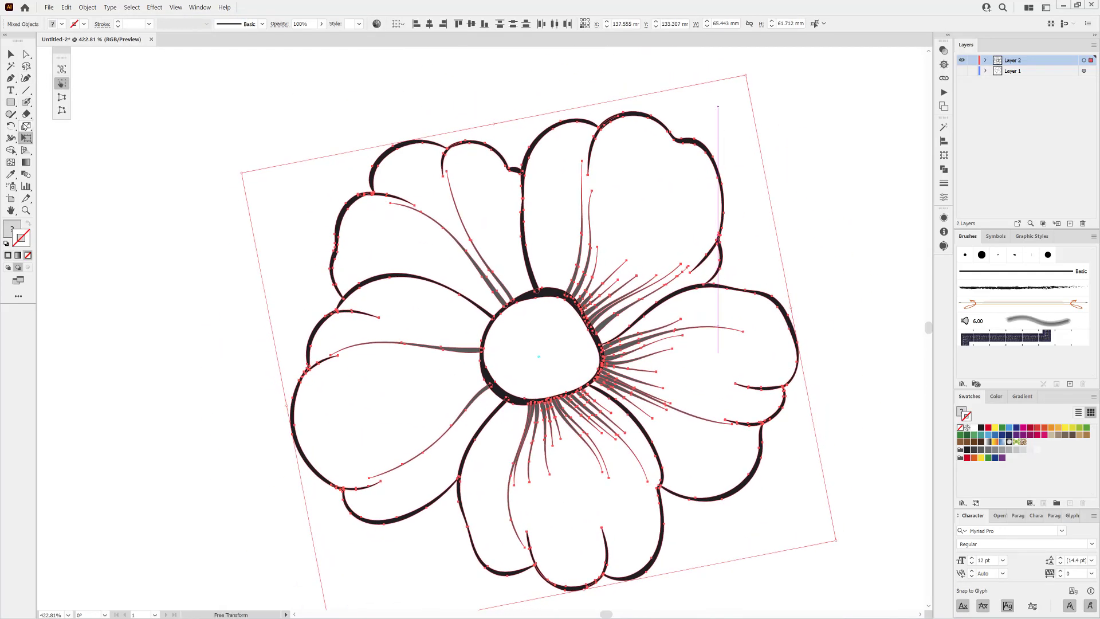
{"action": "key", "text": "ctrl+shift+a"}
{"action": "key", "text": "shift+b"}
Add grey vein strokes to the unshaded left half of the upper-right petal's base with the Blob Brush.
{"action": "left_click_drag", "start_coordinate": [531, 192], "coordinate": [541, 287]}
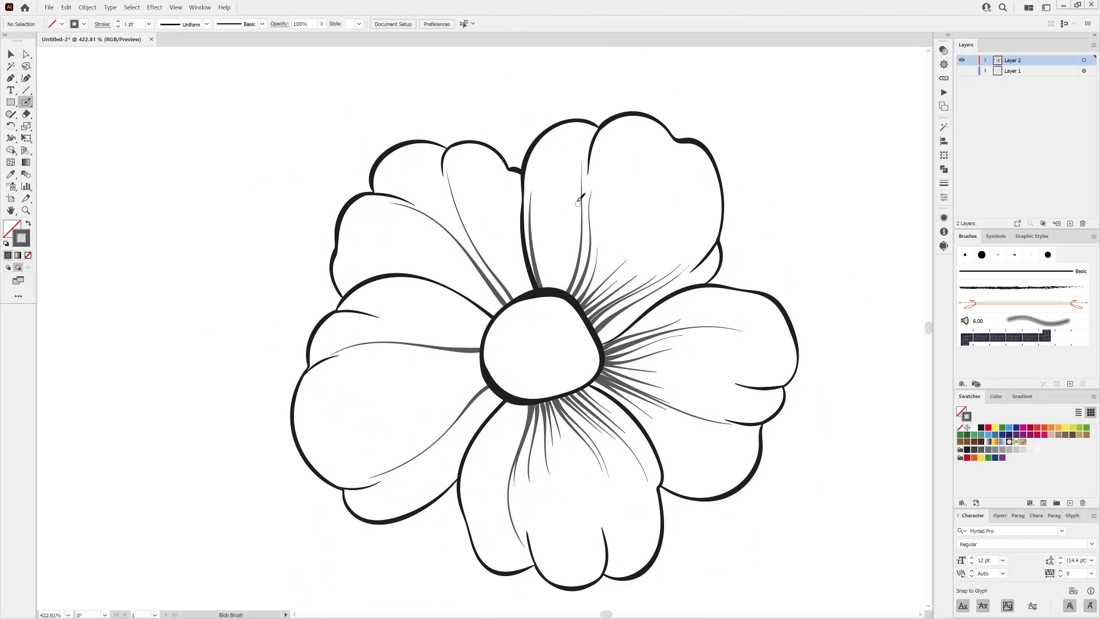
{"action": "left_click_drag", "start_coordinate": [580, 194], "coordinate": [564, 291]}
{"action": "left_click_drag", "start_coordinate": [572, 236], "coordinate": [556, 290]}
{"action": "left_click_drag", "start_coordinate": [540, 249], "coordinate": [542, 288]}
Fill the base of the upper-left petal with grey vein strokes tapering outward from the flower's centre.
{"action": "left_click_drag", "start_coordinate": [461, 206], "coordinate": [519, 298]}
{"action": "left_click_drag", "start_coordinate": [515, 221], "coordinate": [528, 291]}
{"action": "left_click_drag", "start_coordinate": [510, 253], "coordinate": [520, 296]}
{"action": "left_click_drag", "start_coordinate": [440, 201], "coordinate": [511, 301]}
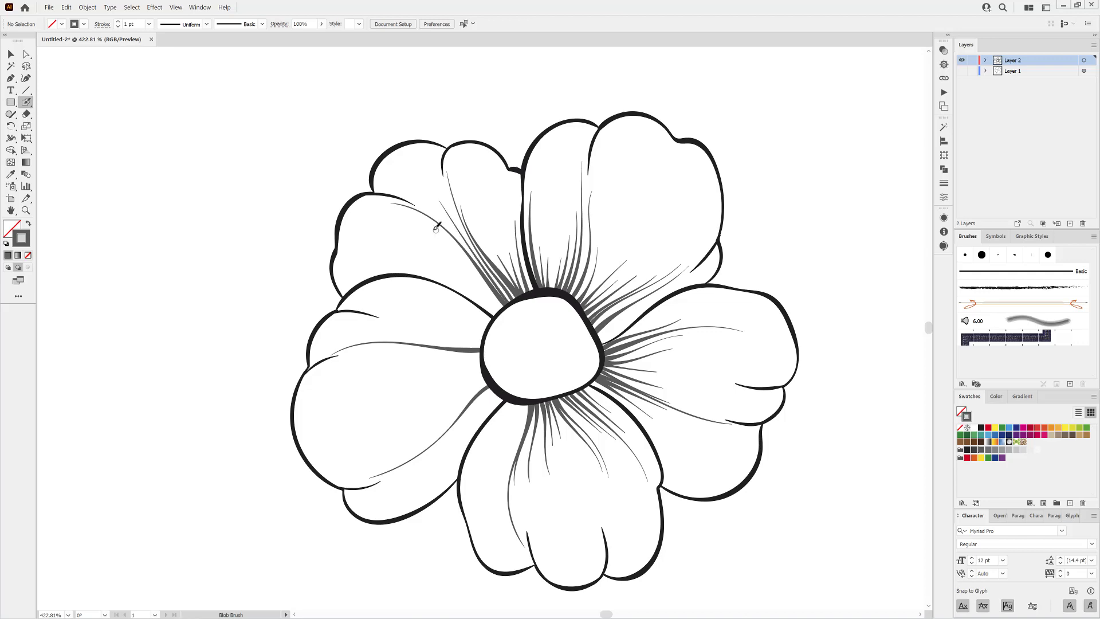
{"action": "left_click_drag", "start_coordinate": [434, 226], "coordinate": [496, 311]}
{"action": "left_click_drag", "start_coordinate": [423, 259], "coordinate": [495, 315]}
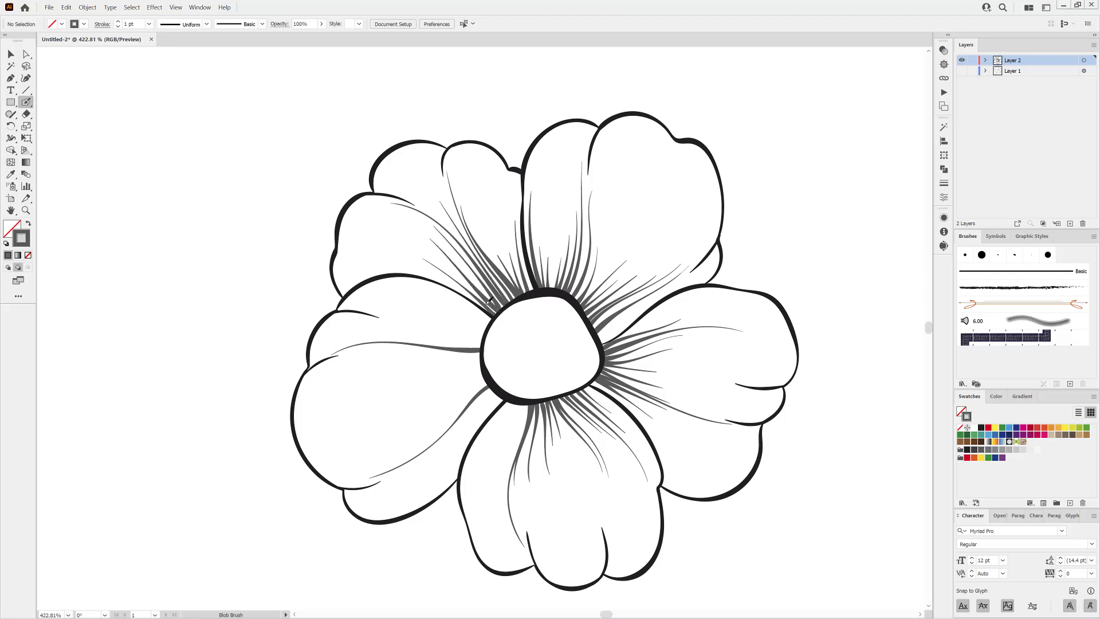
Select all the artwork again, rotate the flower clockwise until the last unshaded petal is on top, and deselect it.
{"action": "left_click", "coordinate": [134, 8]}
{"action": "left_click", "coordinate": [134, 18]}
{"action": "left_click", "coordinate": [27, 138]}
{"action": "left_click_drag", "start_coordinate": [156, 153], "coordinate": [692, 77]}
{"action": "left_click", "coordinate": [27, 102]}
{"action": "left_click", "coordinate": [263, 164], "text": "ctrl"}
Draw grey vein strokes from the flower's centre into the right half of the top petal.
{"action": "left_click_drag", "start_coordinate": [559, 175], "coordinate": [552, 288]}
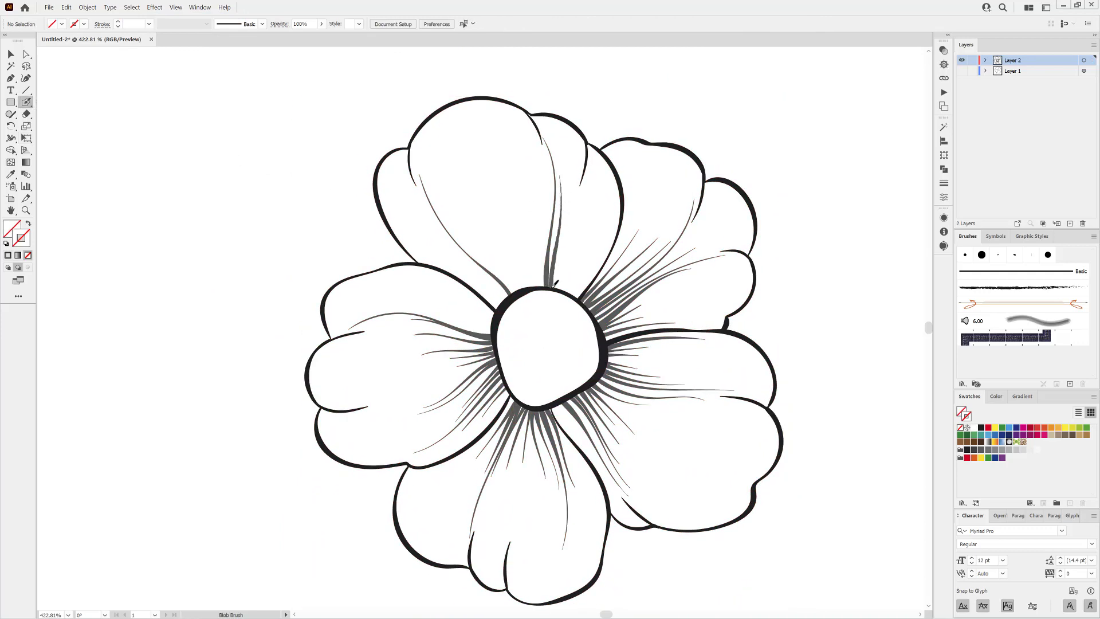
{"action": "left_click_drag", "start_coordinate": [611, 222], "coordinate": [595, 268]}
{"action": "left_click_drag", "start_coordinate": [588, 185], "coordinate": [564, 289]}
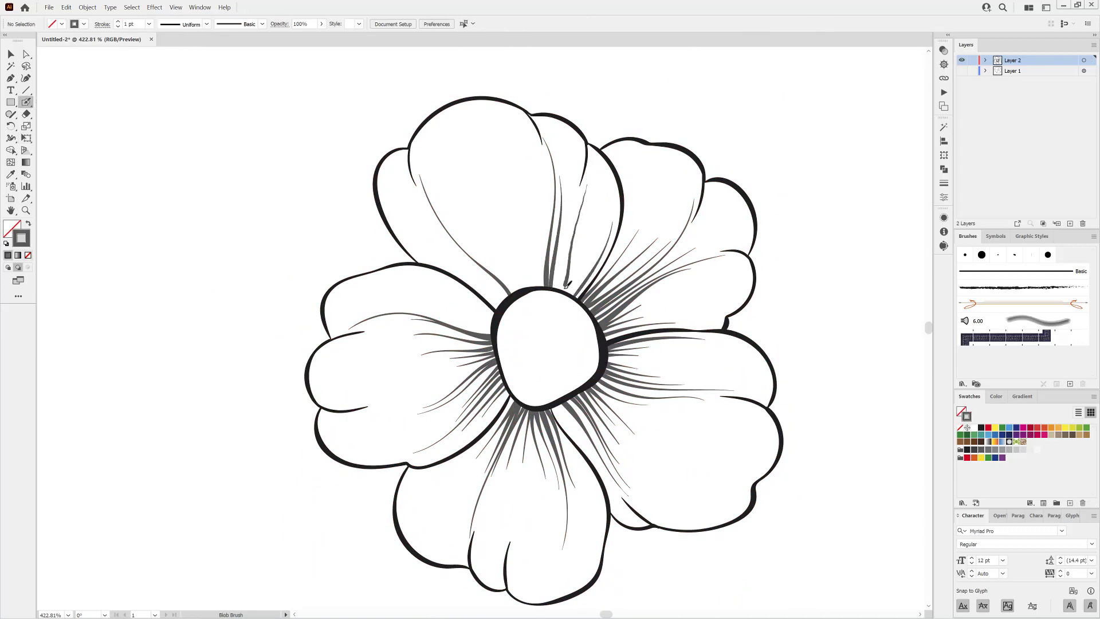
{"action": "left_click_drag", "start_coordinate": [584, 216], "coordinate": [568, 292]}
{"action": "left_click_drag", "start_coordinate": [593, 245], "coordinate": [572, 296]}
{"action": "left_click_drag", "start_coordinate": [547, 207], "coordinate": [541, 286]}
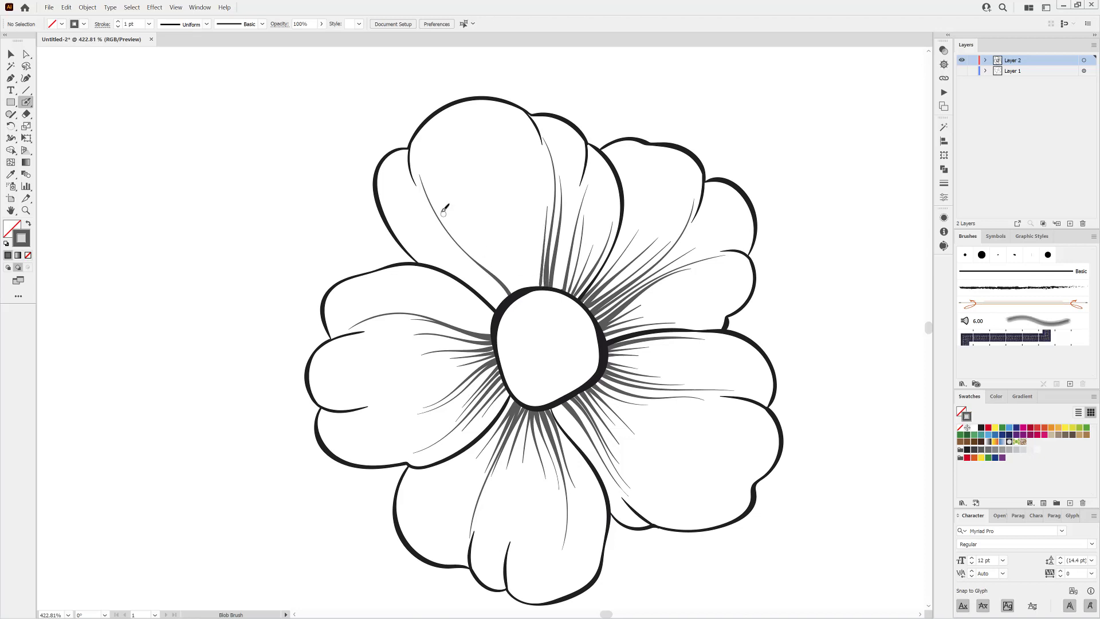
Add grey vein strokes across the middle and left half of the top petal's base.
{"action": "left_click_drag", "start_coordinate": [441, 210], "coordinate": [517, 293]}
{"action": "left_click_drag", "start_coordinate": [539, 214], "coordinate": [535, 287]}
{"action": "left_click_drag", "start_coordinate": [468, 234], "coordinate": [521, 291]}
{"action": "left_click_drag", "start_coordinate": [508, 248], "coordinate": [525, 289]}
{"action": "left_click_drag", "start_coordinate": [525, 247], "coordinate": [533, 284]}
{"action": "left_click_drag", "start_coordinate": [451, 237], "coordinate": [505, 298]}
{"action": "left_click_drag", "start_coordinate": [445, 258], "coordinate": [499, 307]}
Select the whole flower, rotate it once more with Free Transform, and deselect it.
{"action": "left_click", "coordinate": [132, 7]}
{"action": "left_click", "coordinate": [136, 18]}
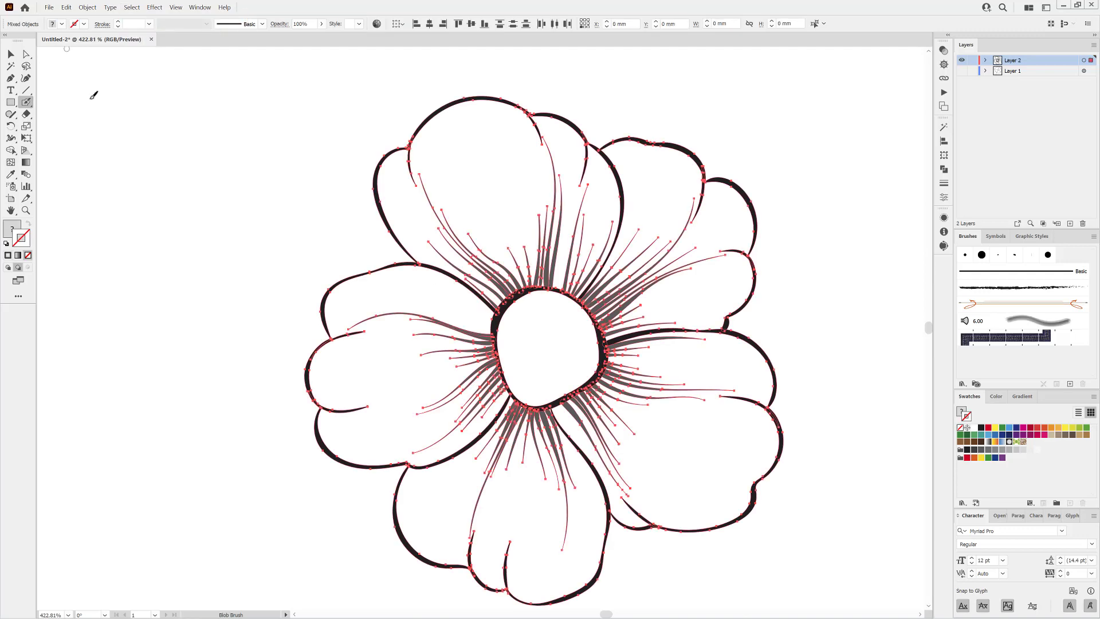
{"action": "left_click", "coordinate": [26, 138]}
{"action": "left_click_drag", "start_coordinate": [281, 264], "coordinate": [629, 63]}
{"action": "left_click", "coordinate": [26, 103]}
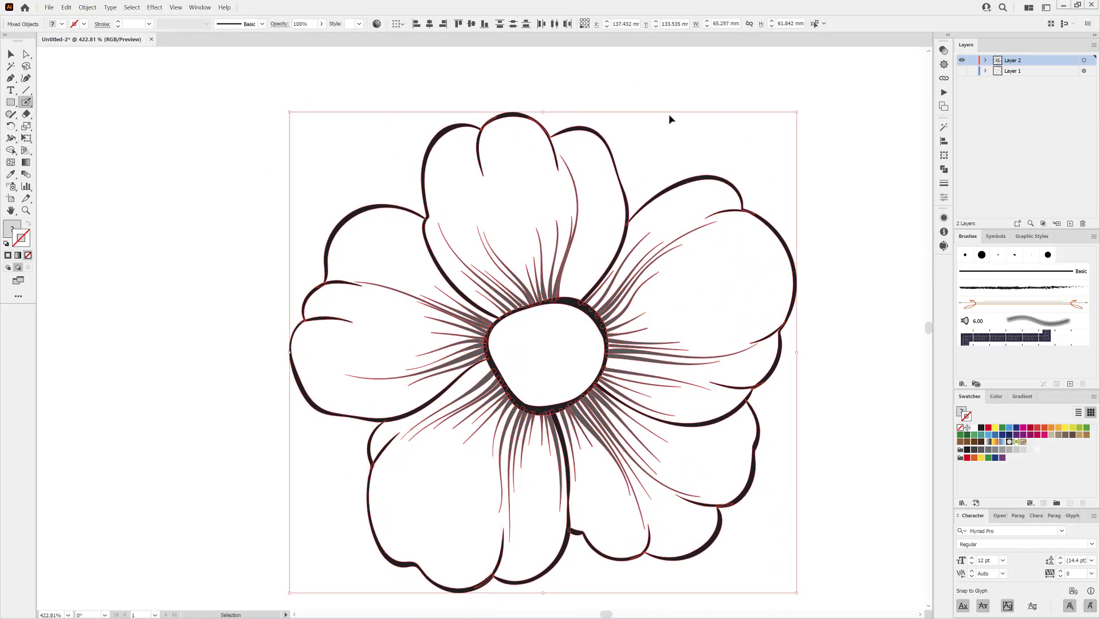
{"action": "key", "text": "ctrl+shift+a"}
Add one more vein at the top petal's base and grey accent strokes along the outer edges and folds of the petals.
{"action": "left_click_drag", "start_coordinate": [585, 209], "coordinate": [569, 295]}
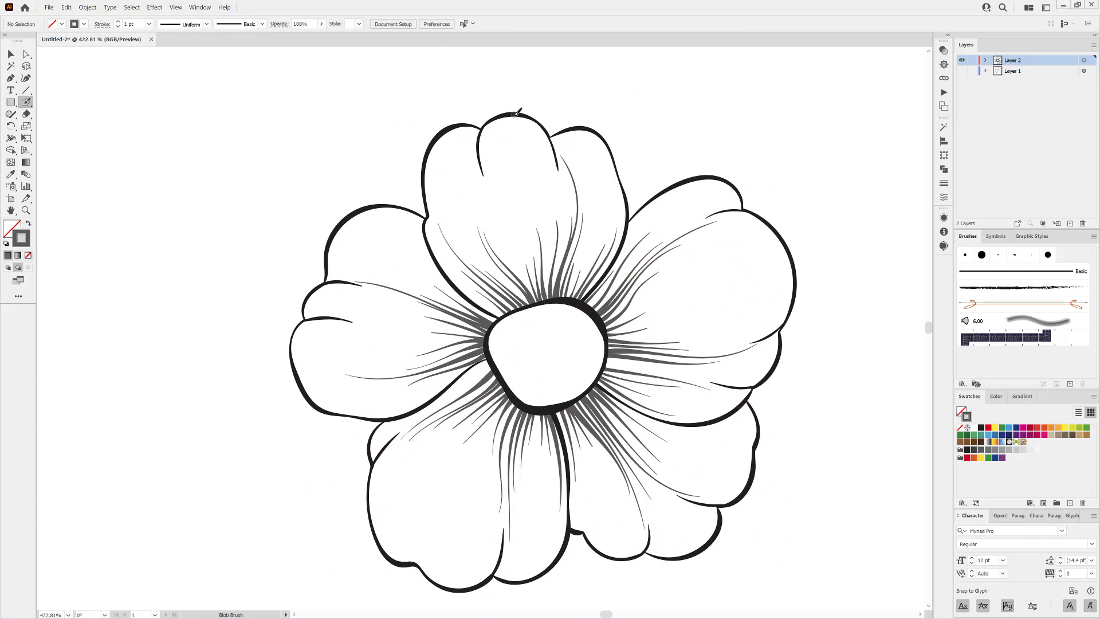
{"action": "left_click_drag", "start_coordinate": [632, 497], "coordinate": [642, 553]}
{"action": "left_click_drag", "start_coordinate": [398, 437], "coordinate": [371, 505]}
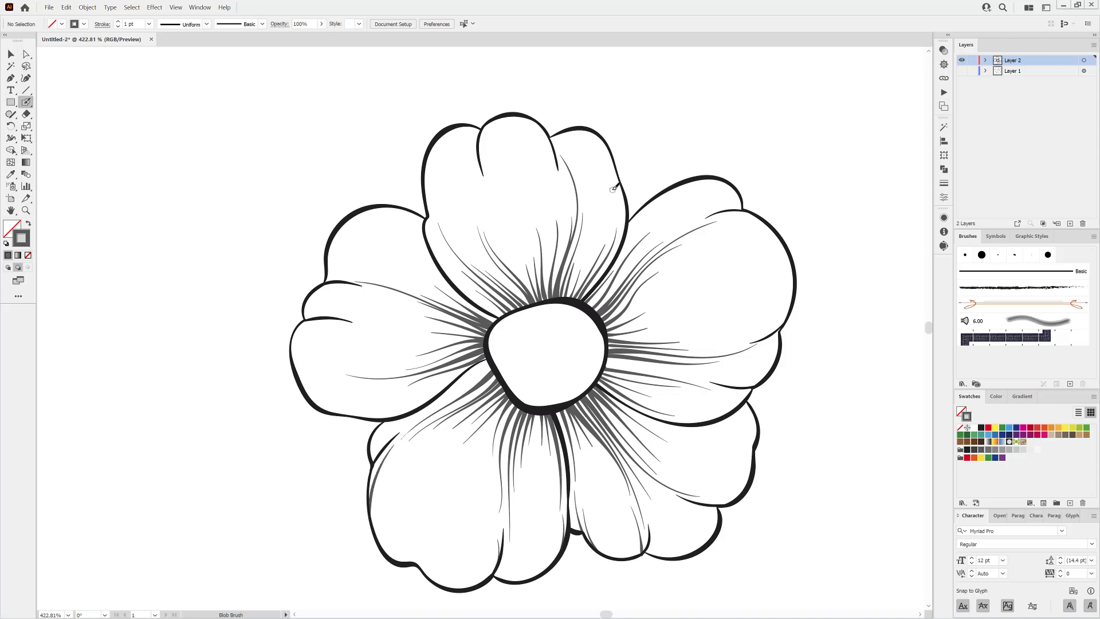
{"action": "left_click_drag", "start_coordinate": [614, 187], "coordinate": [583, 131]}
{"action": "left_click_drag", "start_coordinate": [480, 159], "coordinate": [486, 126]}
{"action": "left_click_drag", "start_coordinate": [745, 215], "coordinate": [768, 221]}
{"action": "left_click_drag", "start_coordinate": [757, 337], "coordinate": [794, 301]}
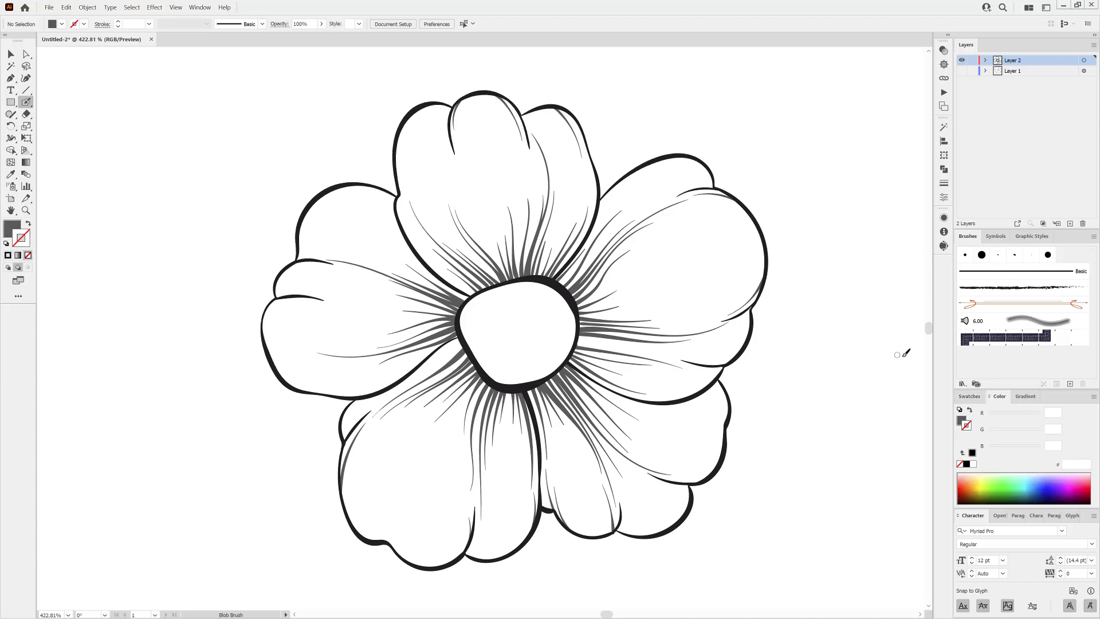
Set the brush stroke to black and dot the flower's centre with varied dots, densest along its lower edge.
{"action": "left_click", "coordinate": [962, 423]}
{"action": "left_click", "coordinate": [966, 465]}
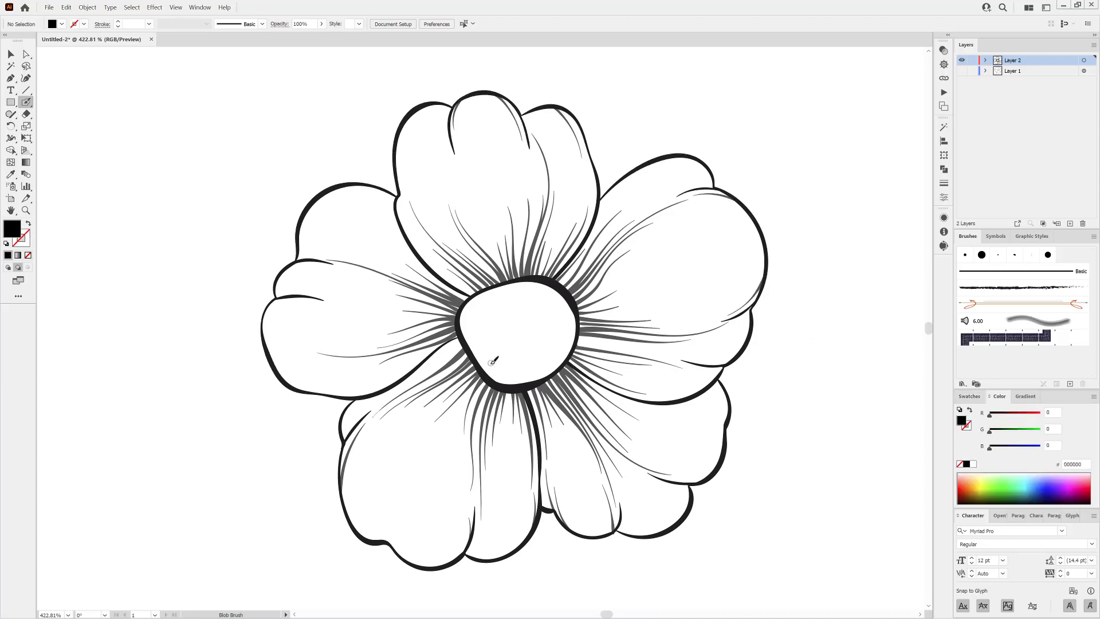
{"action": "key", "text": "shift+x"}
{"action": "left_click", "coordinate": [493, 347]}
{"action": "left_click", "coordinate": [493, 362]}
{"action": "left_click", "coordinate": [503, 371]}
{"action": "left_click", "coordinate": [515, 373]}
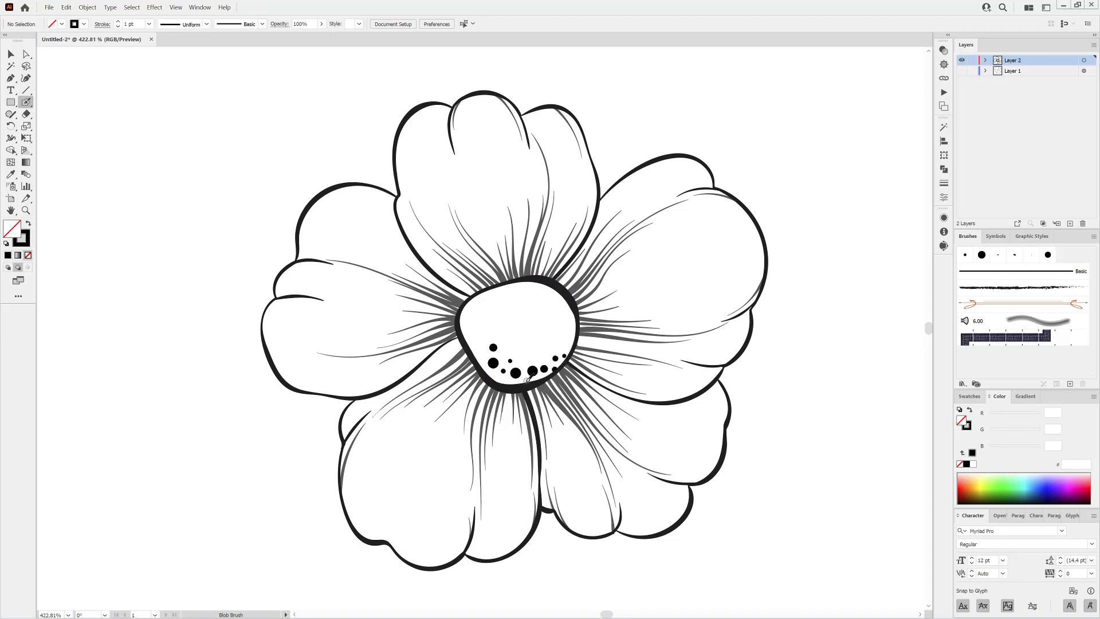
{"action": "left_click", "coordinate": [483, 353]}
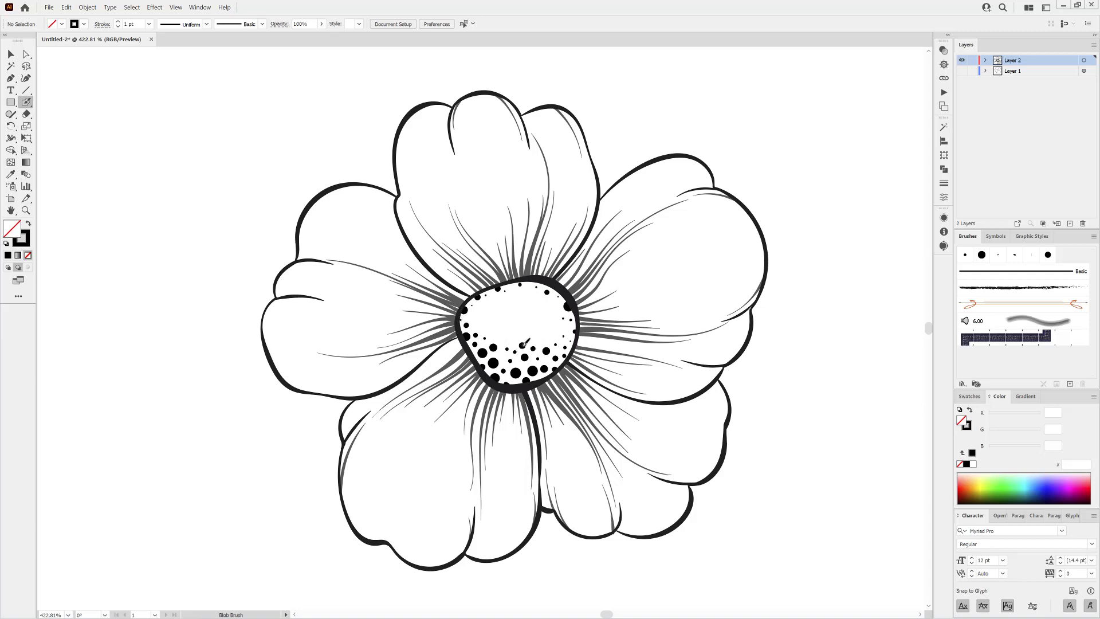
Show Layer 1 with the construction sketch again beneath the finished flower.
{"action": "scroll", "coordinate": [786, 351], "scroll_direction": "down", "scroll_amount": 3}
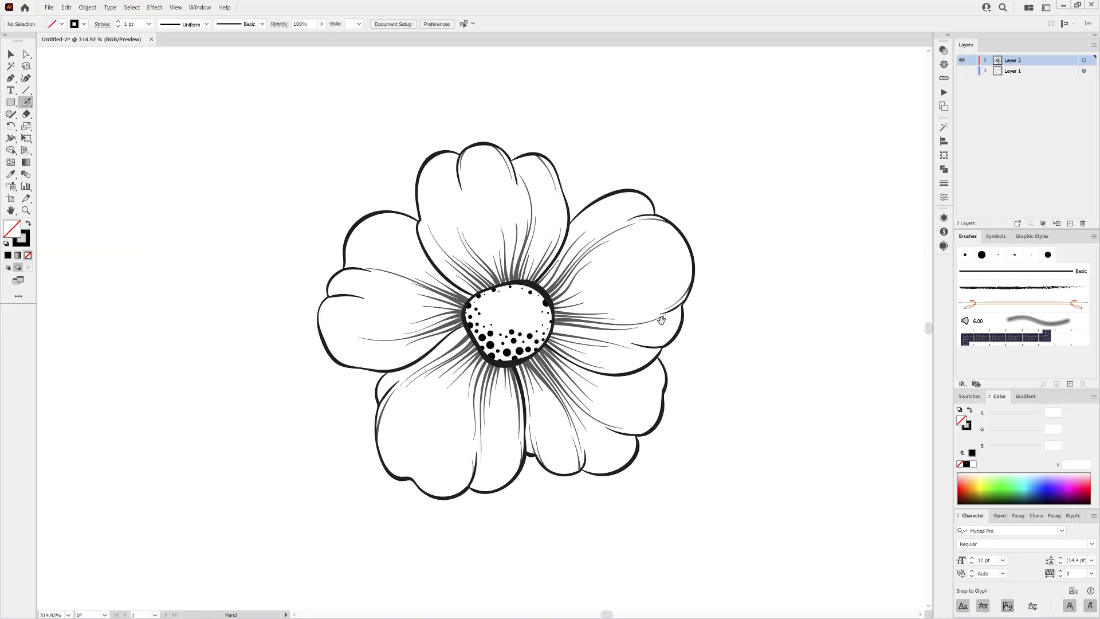
{"action": "left_click", "coordinate": [962, 71]}
{"action": "scroll", "coordinate": [768, 298], "scroll_direction": "down", "scroll_amount": 2}
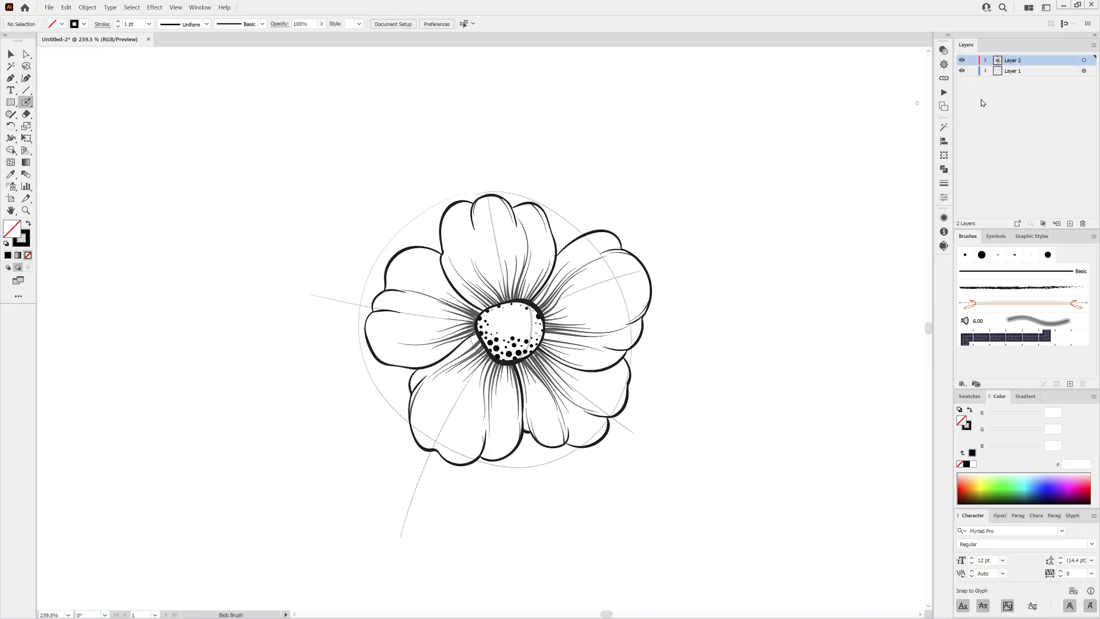
On Layer 1, sketch two leaf outlines behind the flower's upper right and two behind its upper left.
{"action": "left_click", "coordinate": [1013, 71]}
{"action": "mouse_move", "coordinate": [542, 202]}
{"action": "left_mouse_down"}
{"action": "mouse_move", "coordinate": [561, 164]}
{"action": "mouse_move", "coordinate": [593, 228]}
{"action": "mouse_move", "coordinate": [713, 162]}
{"action": "mouse_move", "coordinate": [733, 182]}
{"action": "mouse_move", "coordinate": [621, 246]}
{"action": "left_mouse_up"}
{"action": "mouse_move", "coordinate": [446, 212]}
{"action": "left_mouse_down"}
{"action": "mouse_move", "coordinate": [293, 199]}
{"action": "mouse_move", "coordinate": [390, 270]}
{"action": "left_mouse_up"}
{"action": "mouse_move", "coordinate": [404, 189]}
{"action": "left_mouse_down"}
{"action": "mouse_move", "coordinate": [406, 115]}
{"action": "mouse_move", "coordinate": [460, 188]}
{"action": "left_mouse_up"}
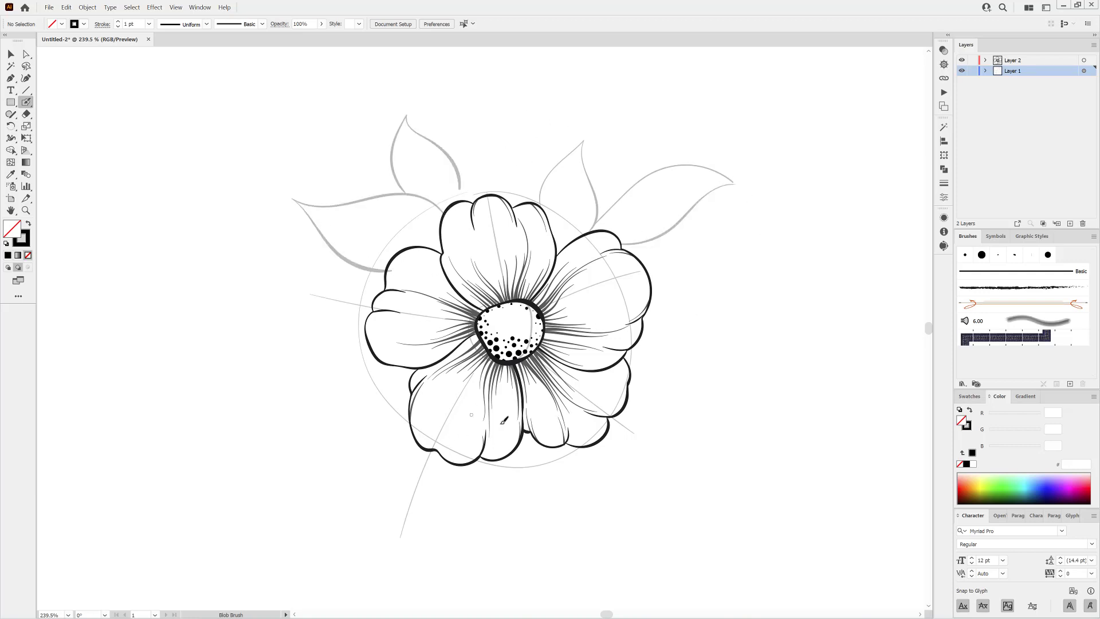
Sketch two leaves with inner fold lines at the flower's lower right, redrawing the second one.
{"action": "mouse_move", "coordinate": [641, 333]}
{"action": "left_mouse_down"}
{"action": "mouse_move", "coordinate": [688, 356]}
{"action": "mouse_move", "coordinate": [711, 426]}
{"action": "mouse_move", "coordinate": [634, 410]}
{"action": "mouse_move", "coordinate": [681, 373]}
{"action": "mouse_move", "coordinate": [721, 404]}
{"action": "left_mouse_up"}
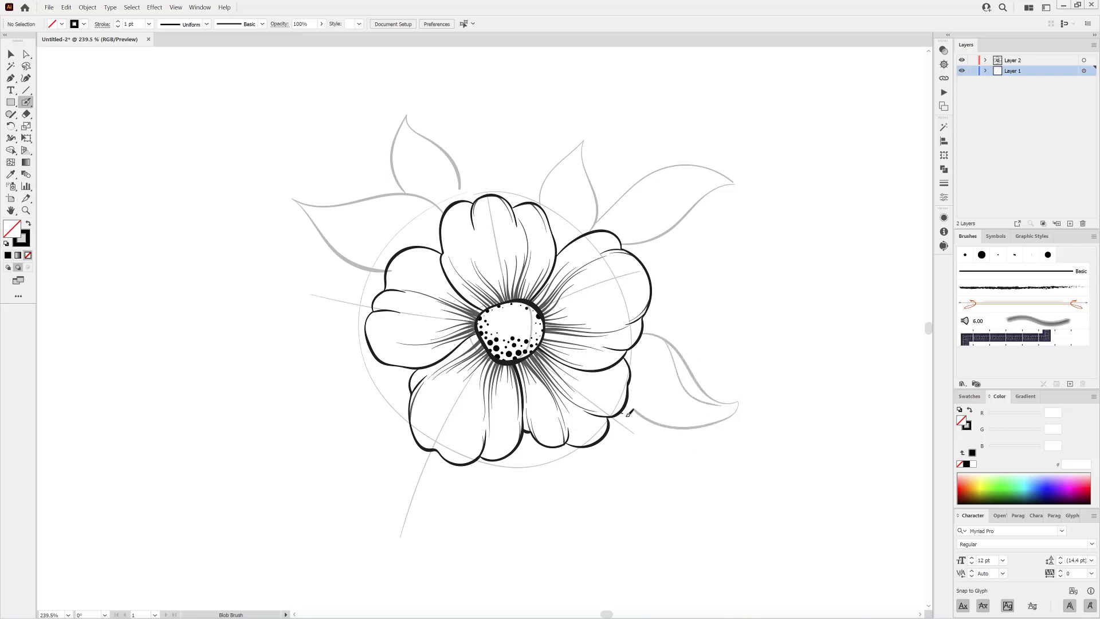
{"action": "left_click_drag", "start_coordinate": [626, 414], "coordinate": [731, 480]}
{"action": "key", "text": "ctrl+z"}
{"action": "mouse_move", "coordinate": [626, 407]}
{"action": "left_mouse_down"}
{"action": "mouse_move", "coordinate": [669, 457]}
{"action": "mouse_move", "coordinate": [685, 532]}
{"action": "mouse_move", "coordinate": [611, 423]}
{"action": "mouse_move", "coordinate": [666, 526]}
{"action": "left_mouse_up"}
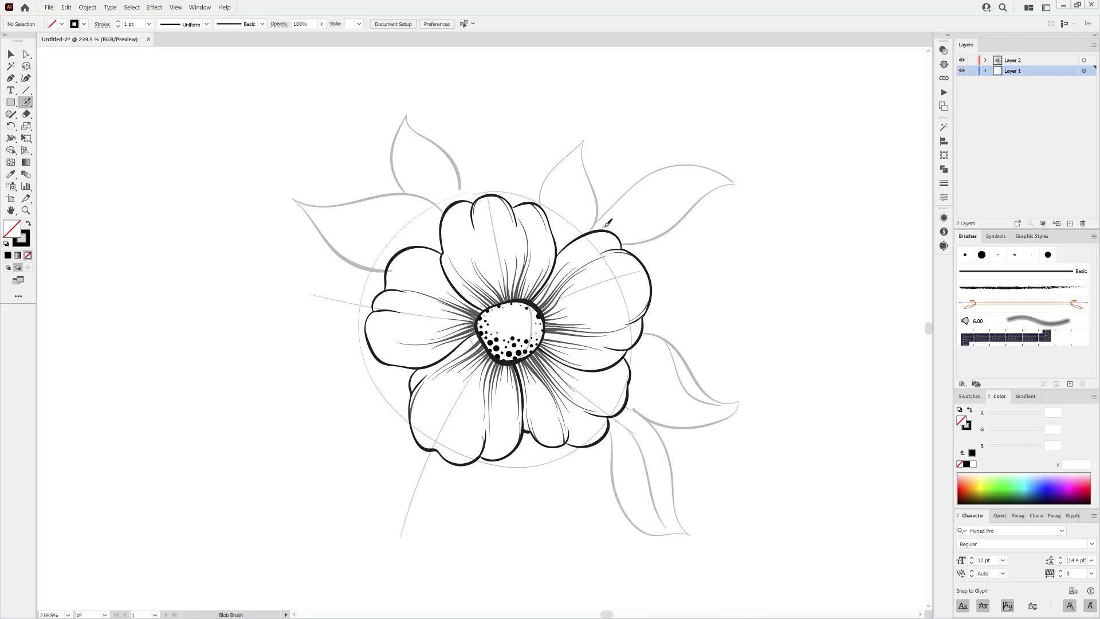
Add a curved midrib to each of the four sketched leaves above the flower.
{"action": "left_click_drag", "start_coordinate": [605, 224], "coordinate": [703, 175]}
{"action": "left_click_drag", "start_coordinate": [569, 168], "coordinate": [573, 246]}
{"action": "left_click_drag", "start_coordinate": [408, 131], "coordinate": [453, 199]}
{"action": "mouse_move", "coordinate": [325, 214]}
{"action": "left_mouse_down"}
{"action": "mouse_move", "coordinate": [422, 230]}
{"action": "mouse_move", "coordinate": [441, 249]}
{"action": "left_mouse_up"}
Sketch two pointed leaves below the flower and two more at its lower left, undoing the stray strokes.
{"action": "mouse_move", "coordinate": [383, 275]}
{"action": "left_mouse_down"}
{"action": "mouse_move", "coordinate": [300, 256]}
{"action": "mouse_move", "coordinate": [193, 293]}
{"action": "left_mouse_up"}
{"action": "mouse_move", "coordinate": [180, 298]}
{"action": "left_mouse_down"}
{"action": "mouse_move", "coordinate": [220, 308]}
{"action": "mouse_move", "coordinate": [376, 281]}
{"action": "left_mouse_up"}
{"action": "scroll", "coordinate": [500, 469], "scroll_direction": "down", "scroll_amount": 3}
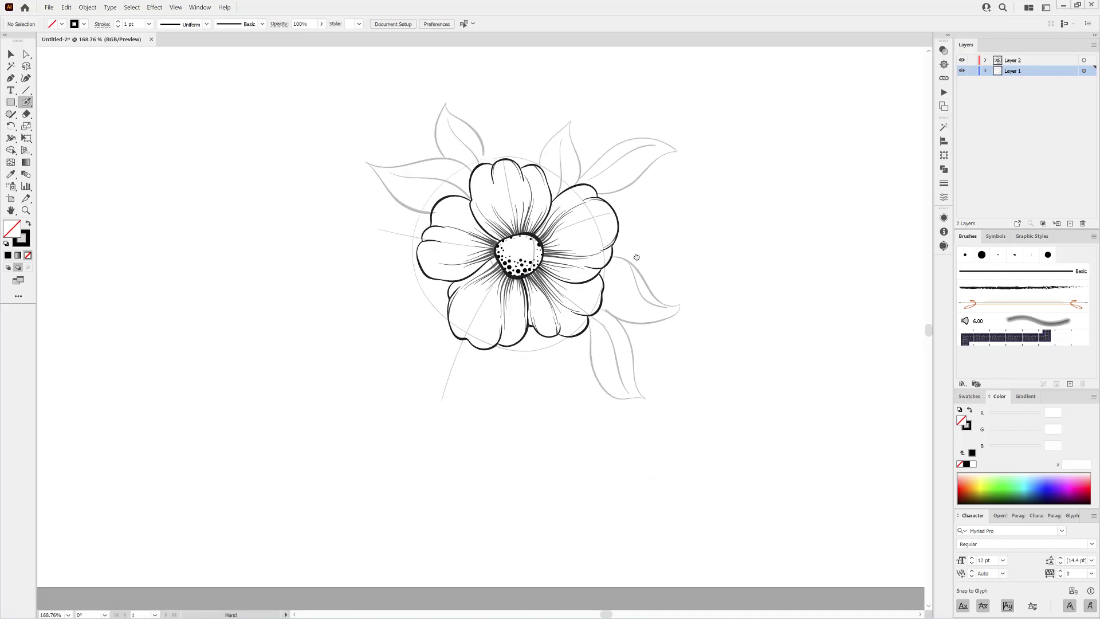
{"action": "mouse_move", "coordinate": [558, 337]}
{"action": "left_mouse_down"}
{"action": "mouse_move", "coordinate": [563, 386]}
{"action": "mouse_move", "coordinate": [478, 360]}
{"action": "mouse_move", "coordinate": [526, 362]}
{"action": "mouse_move", "coordinate": [527, 416]}
{"action": "left_mouse_up"}
{"action": "left_click_drag", "start_coordinate": [478, 349], "coordinate": [447, 432]}
{"action": "mouse_move", "coordinate": [481, 356]}
{"action": "left_mouse_down"}
{"action": "mouse_move", "coordinate": [485, 395]}
{"action": "mouse_move", "coordinate": [458, 441]}
{"action": "mouse_move", "coordinate": [447, 347]}
{"action": "mouse_move", "coordinate": [371, 391]}
{"action": "mouse_move", "coordinate": [315, 376]}
{"action": "left_mouse_up"}
{"action": "mouse_move", "coordinate": [314, 375]}
{"action": "left_mouse_down"}
{"action": "mouse_move", "coordinate": [451, 313]}
{"action": "mouse_move", "coordinate": [385, 328]}
{"action": "mouse_move", "coordinate": [415, 269]}
{"action": "mouse_move", "coordinate": [295, 431]}
{"action": "mouse_move", "coordinate": [419, 360]}
{"action": "left_mouse_up"}
{"action": "key", "text": "ctrl+z"}
{"action": "key", "text": "ctrl+z"}
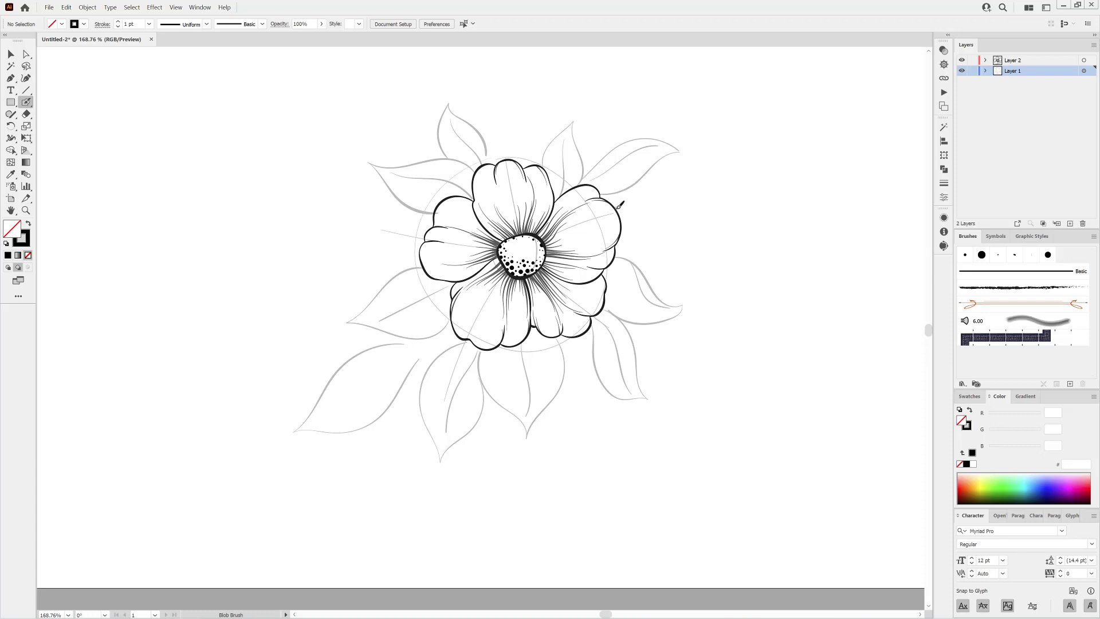
Sketch a large leaf at the flower's upper right and a sprig of small leaves extending above it.
{"action": "mouse_move", "coordinate": [620, 204]}
{"action": "left_mouse_down"}
{"action": "mouse_move", "coordinate": [662, 174]}
{"action": "mouse_move", "coordinate": [697, 212]}
{"action": "mouse_move", "coordinate": [624, 238]}
{"action": "left_mouse_up"}
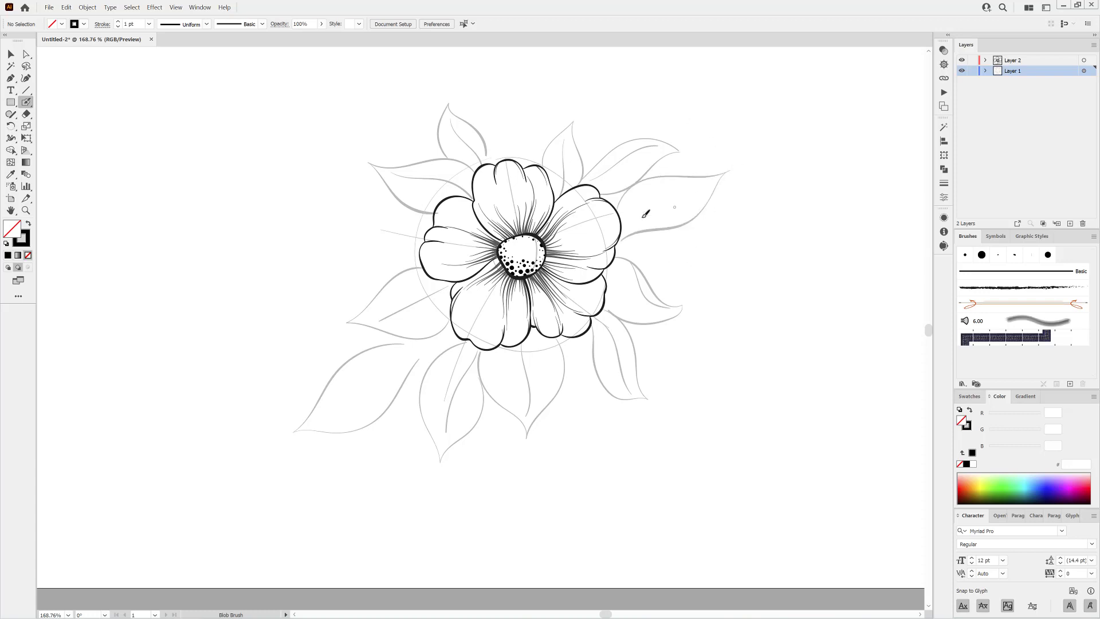
{"action": "left_click_drag", "start_coordinate": [673, 168], "coordinate": [753, 118]}
{"action": "left_click_drag", "start_coordinate": [714, 149], "coordinate": [740, 109]}
{"action": "mouse_move", "coordinate": [749, 121]}
{"action": "left_mouse_down"}
{"action": "mouse_move", "coordinate": [775, 110]}
{"action": "mouse_move", "coordinate": [741, 104]}
{"action": "left_mouse_up"}
{"action": "mouse_move", "coordinate": [694, 162]}
{"action": "left_mouse_down"}
{"action": "mouse_move", "coordinate": [744, 164]}
{"action": "mouse_move", "coordinate": [760, 182]}
{"action": "left_mouse_up"}
{"action": "mouse_move", "coordinate": [735, 160]}
{"action": "left_mouse_down"}
{"action": "mouse_move", "coordinate": [758, 178]}
{"action": "mouse_move", "coordinate": [760, 137]}
{"action": "left_mouse_up"}
{"action": "left_click_drag", "start_coordinate": [748, 131], "coordinate": [776, 137]}
{"action": "mouse_move", "coordinate": [745, 137]}
{"action": "left_mouse_down"}
{"action": "mouse_move", "coordinate": [771, 140]}
{"action": "mouse_move", "coordinate": [718, 102]}
{"action": "left_mouse_up"}
Sketch a second sprig of small leaves branching out from the flower's right side below the large leaf.
{"action": "mouse_move", "coordinate": [628, 241]}
{"action": "left_mouse_down"}
{"action": "mouse_move", "coordinate": [723, 262]}
{"action": "mouse_move", "coordinate": [745, 251]}
{"action": "mouse_move", "coordinate": [720, 229]}
{"action": "left_mouse_up"}
{"action": "left_click_drag", "start_coordinate": [719, 231], "coordinate": [689, 247]}
{"action": "left_click_drag", "start_coordinate": [682, 259], "coordinate": [695, 296]}
{"action": "left_click_drag", "start_coordinate": [690, 260], "coordinate": [695, 295]}
{"action": "left_click_drag", "start_coordinate": [653, 247], "coordinate": [676, 280]}
{"action": "left_click_drag", "start_coordinate": [676, 280], "coordinate": [661, 247]}
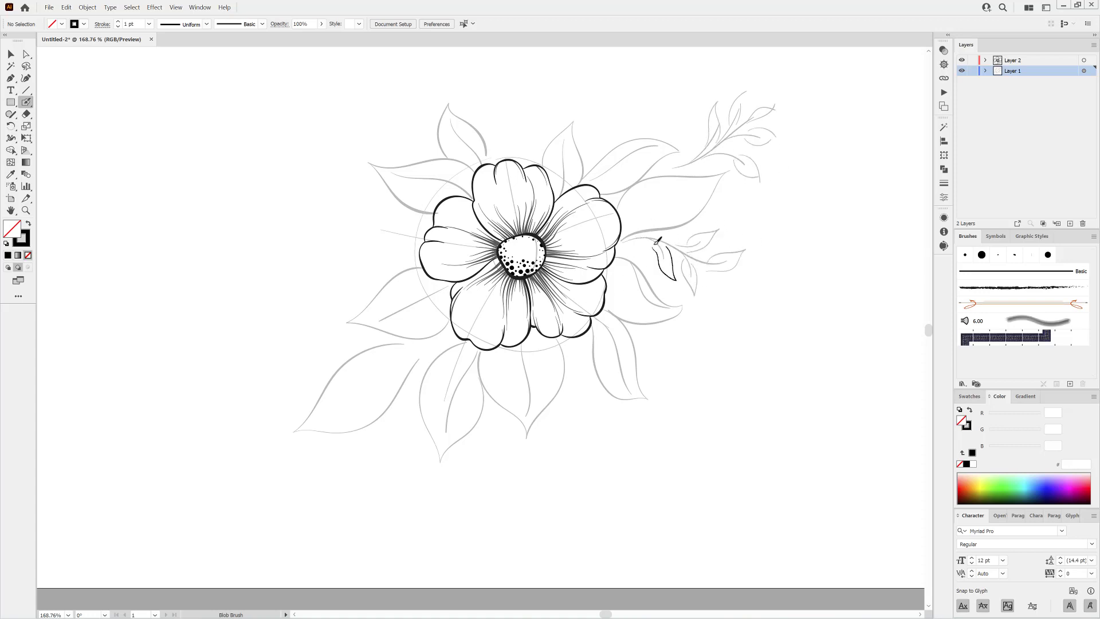
Sketch a matching sprig with small pointed leaves extending from the flower's left petal.
{"action": "mouse_move", "coordinate": [418, 264]}
{"action": "left_mouse_down"}
{"action": "mouse_move", "coordinate": [322, 260]}
{"action": "mouse_move", "coordinate": [337, 265]}
{"action": "mouse_move", "coordinate": [368, 238]}
{"action": "mouse_move", "coordinate": [402, 240]}
{"action": "mouse_move", "coordinate": [328, 229]}
{"action": "left_mouse_up"}
{"action": "left_click_drag", "start_coordinate": [348, 266], "coordinate": [335, 290]}
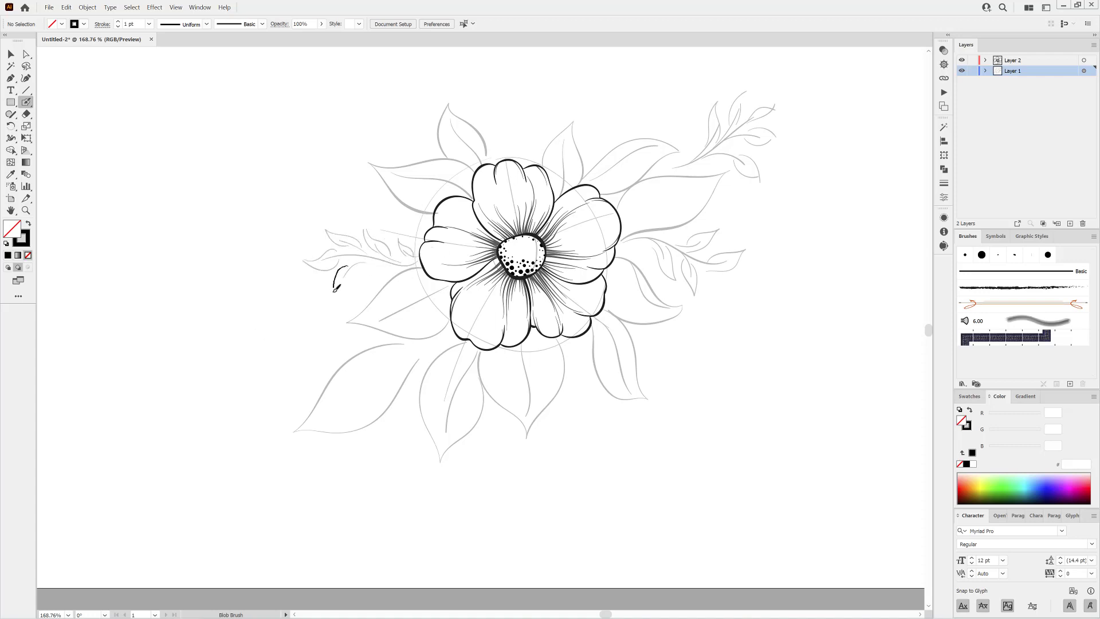
{"action": "mouse_move", "coordinate": [399, 265]}
{"action": "left_mouse_down"}
{"action": "mouse_move", "coordinate": [371, 277]}
{"action": "mouse_move", "coordinate": [375, 269]}
{"action": "left_mouse_up"}
Add small curled buds in the gaps between the sketched leaves and a midrib to the large right leaf.
{"action": "left_click_drag", "start_coordinate": [418, 369], "coordinate": [411, 387]}
{"action": "left_click_drag", "start_coordinate": [488, 408], "coordinate": [498, 415]}
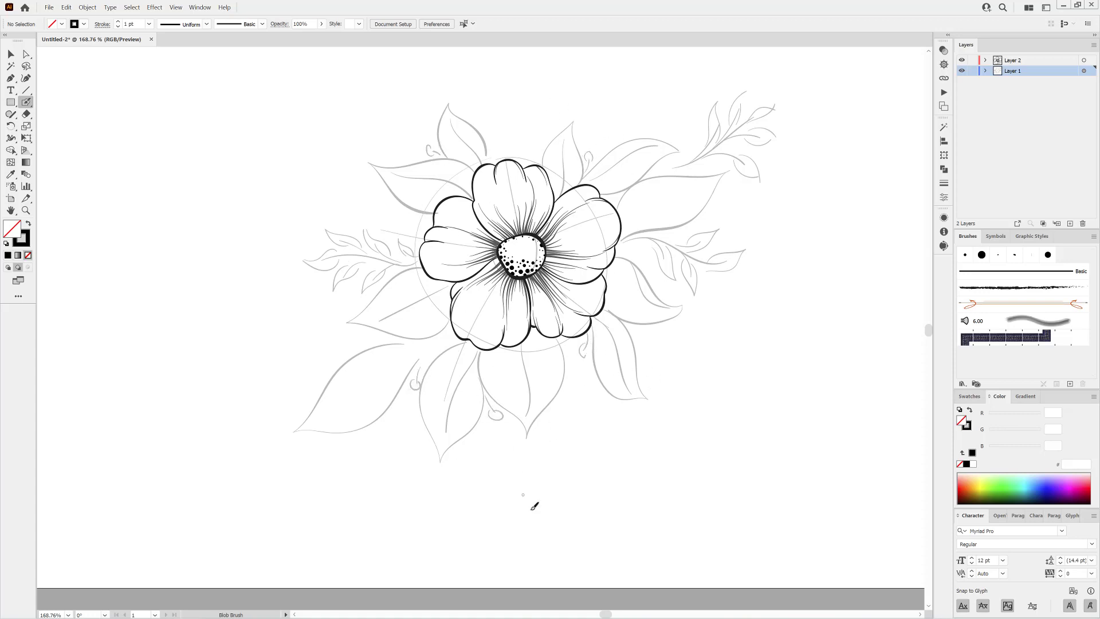
{"action": "left_click_drag", "start_coordinate": [637, 208], "coordinate": [710, 180]}
{"action": "left_click_drag", "start_coordinate": [537, 160], "coordinate": [534, 143]}
Reduce the opacity of Layer 1's sketch to 13% and lock the layer.
{"action": "left_click", "coordinate": [1084, 71]}
{"action": "left_click", "coordinate": [322, 25]}
{"action": "left_click_drag", "start_coordinate": [291, 37], "coordinate": [285, 39]}
{"action": "left_click", "coordinate": [973, 71]}
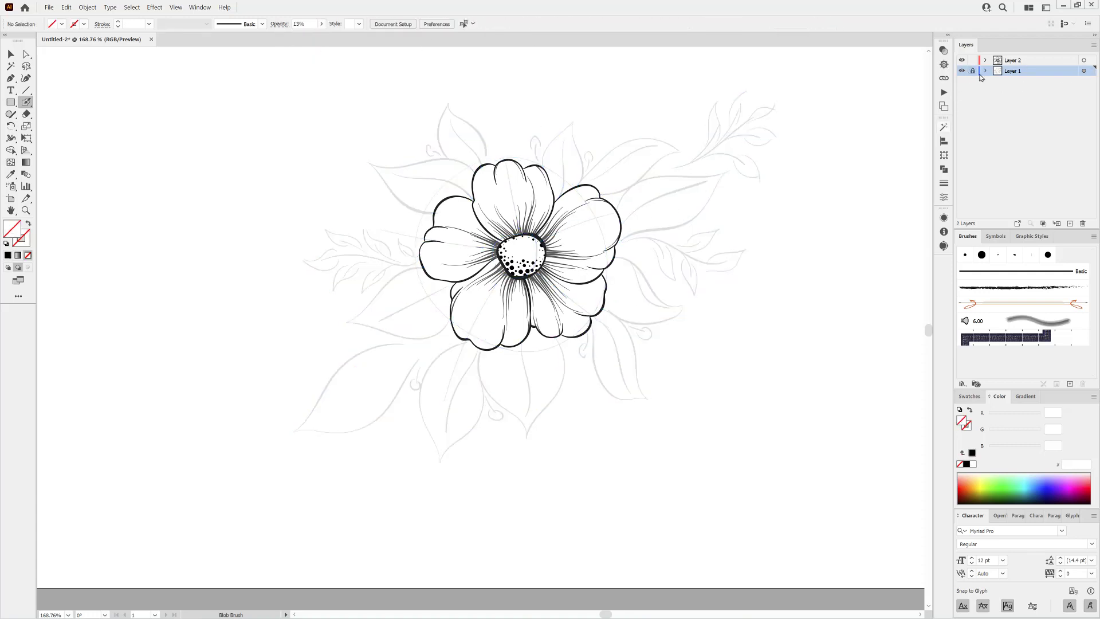
On Layer 2, ink the upright leaf at the flower's upper right in black with its outline and midrib.
{"action": "left_click", "coordinate": [1009, 62]}
{"action": "left_click", "coordinate": [966, 465]}
{"action": "left_click_drag", "start_coordinate": [560, 123], "coordinate": [603, 231]}
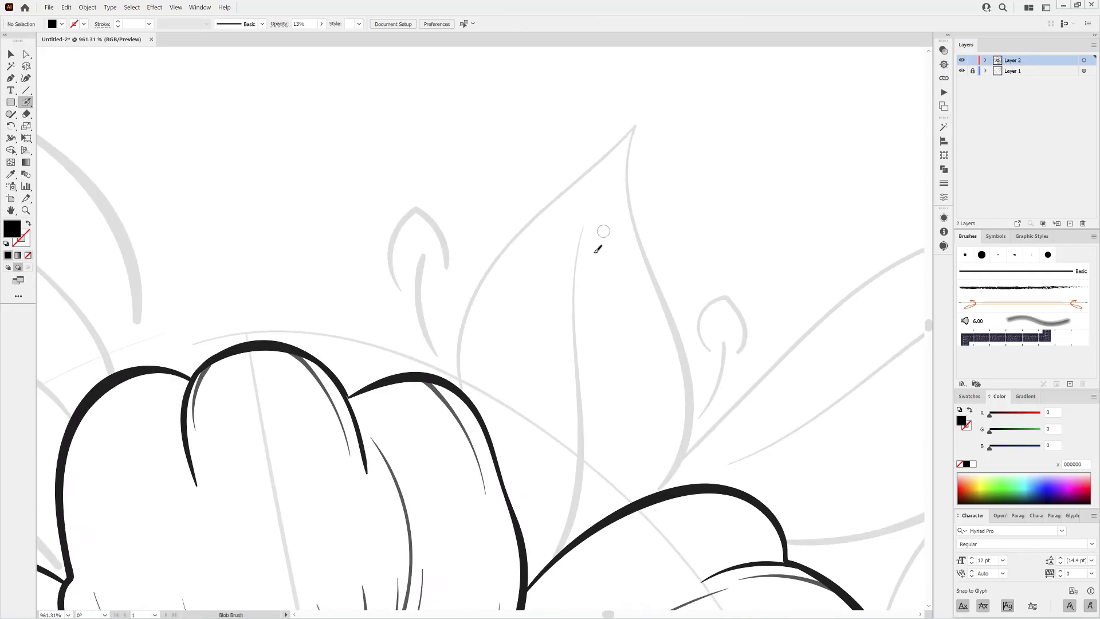
{"action": "mouse_move", "coordinate": [477, 405]}
{"action": "left_mouse_down"}
{"action": "mouse_move", "coordinate": [508, 243]}
{"action": "mouse_move", "coordinate": [637, 123]}
{"action": "mouse_move", "coordinate": [631, 153]}
{"action": "mouse_move", "coordinate": [670, 284]}
{"action": "mouse_move", "coordinate": [691, 422]}
{"action": "mouse_move", "coordinate": [647, 501]}
{"action": "left_mouse_up"}
{"action": "mouse_move", "coordinate": [771, 424]}
{"action": "left_mouse_down"}
{"action": "mouse_move", "coordinate": [751, 430]}
{"action": "mouse_move", "coordinate": [660, 296]}
{"action": "left_mouse_up"}
{"action": "left_click_drag", "start_coordinate": [622, 287], "coordinate": [639, 285]}
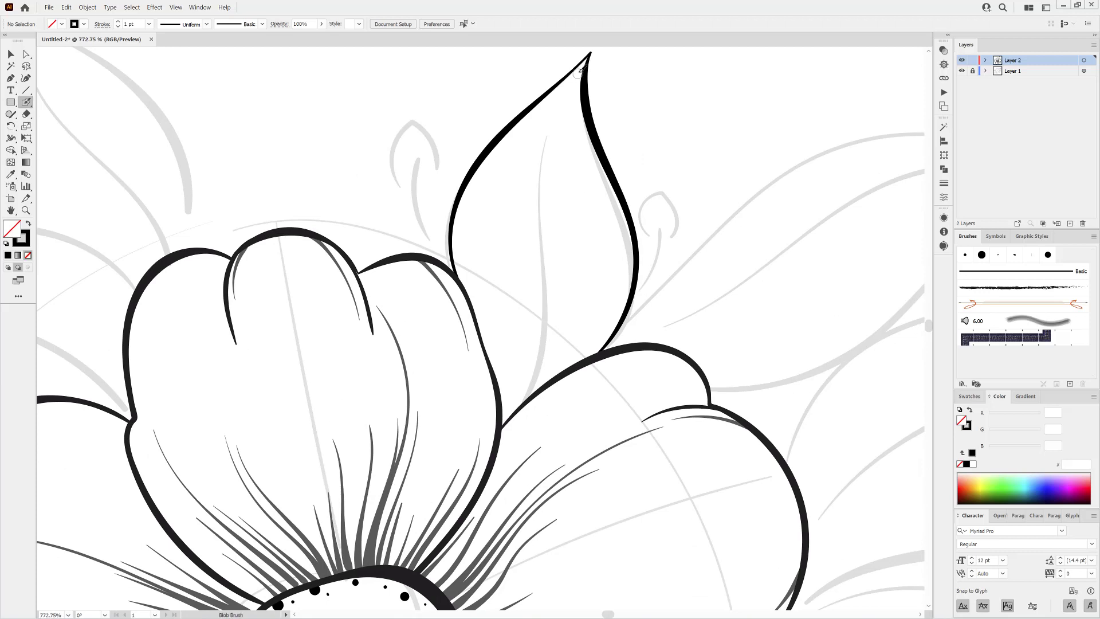
{"action": "mouse_move", "coordinate": [580, 69]}
{"action": "left_mouse_down"}
{"action": "mouse_move", "coordinate": [536, 185]}
{"action": "mouse_move", "coordinate": [515, 409]}
{"action": "left_mouse_up"}
Ink the curved upper-right leaf with its fold and midrib, and the outline of the large leaf below it.
{"action": "mouse_move", "coordinate": [620, 331]}
{"action": "left_mouse_down"}
{"action": "mouse_move", "coordinate": [338, 344]}
{"action": "mouse_move", "coordinate": [590, 139]}
{"action": "mouse_move", "coordinate": [805, 197]}
{"action": "mouse_move", "coordinate": [680, 255]}
{"action": "mouse_move", "coordinate": [466, 403]}
{"action": "mouse_move", "coordinate": [430, 406]}
{"action": "left_mouse_up"}
{"action": "mouse_move", "coordinate": [539, 389]}
{"action": "left_mouse_down"}
{"action": "mouse_move", "coordinate": [658, 220]}
{"action": "mouse_move", "coordinate": [774, 204]}
{"action": "mouse_move", "coordinate": [747, 183]}
{"action": "mouse_move", "coordinate": [580, 210]}
{"action": "mouse_move", "coordinate": [385, 343]}
{"action": "left_mouse_up"}
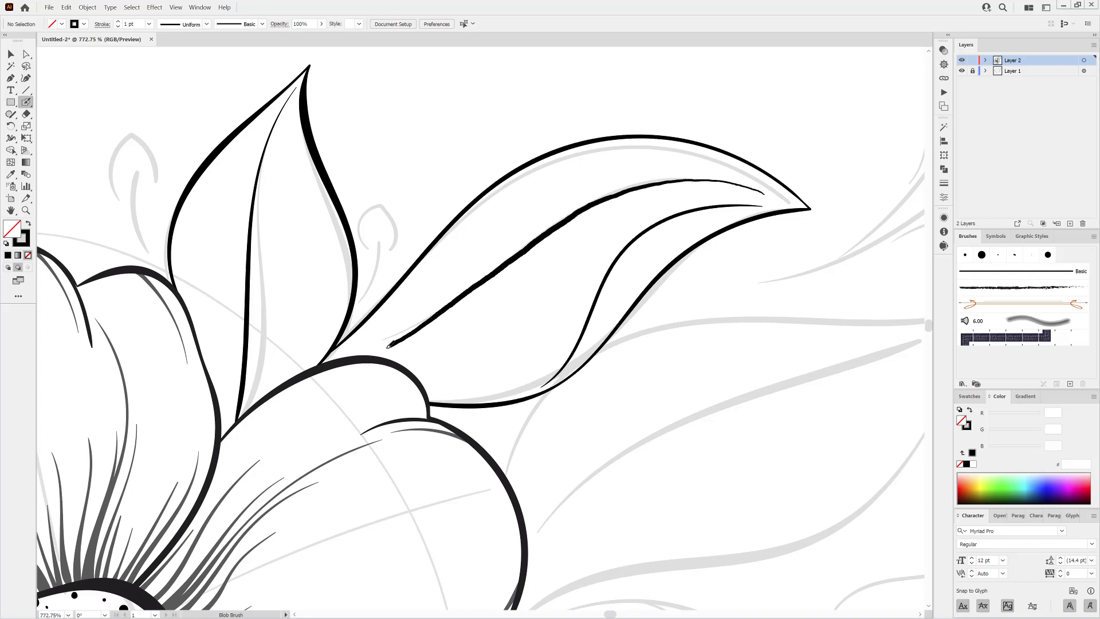
{"action": "scroll", "coordinate": [712, 334], "scroll_direction": "down", "scroll_amount": 10}
{"action": "scroll", "coordinate": [741, 281], "scroll_direction": "up", "scroll_amount": 8}
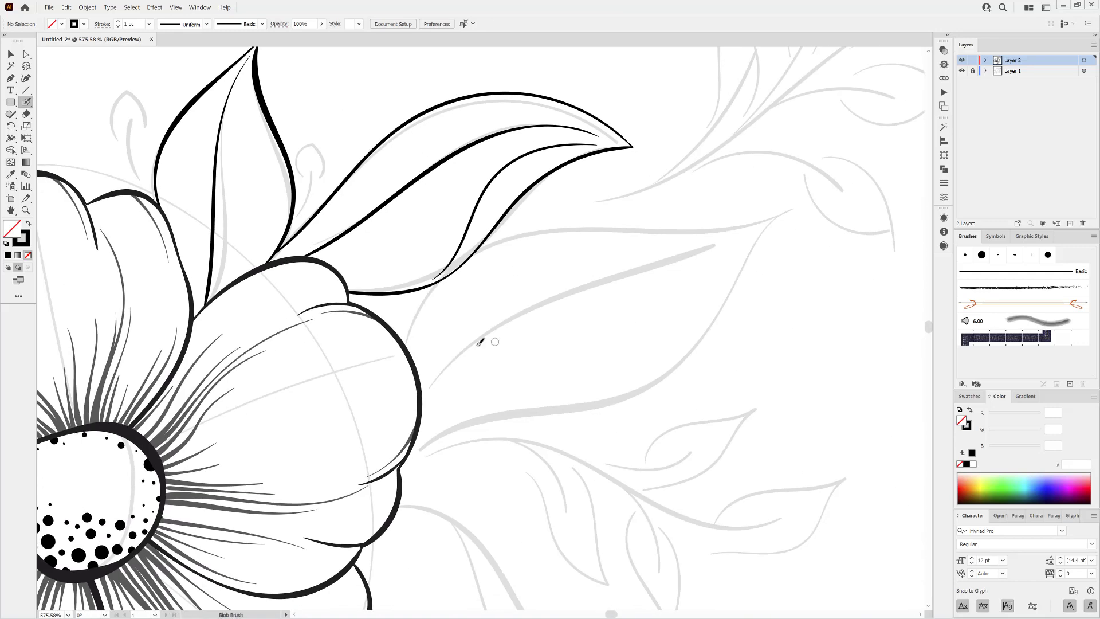
{"action": "left_click_drag", "start_coordinate": [373, 375], "coordinate": [422, 281]}
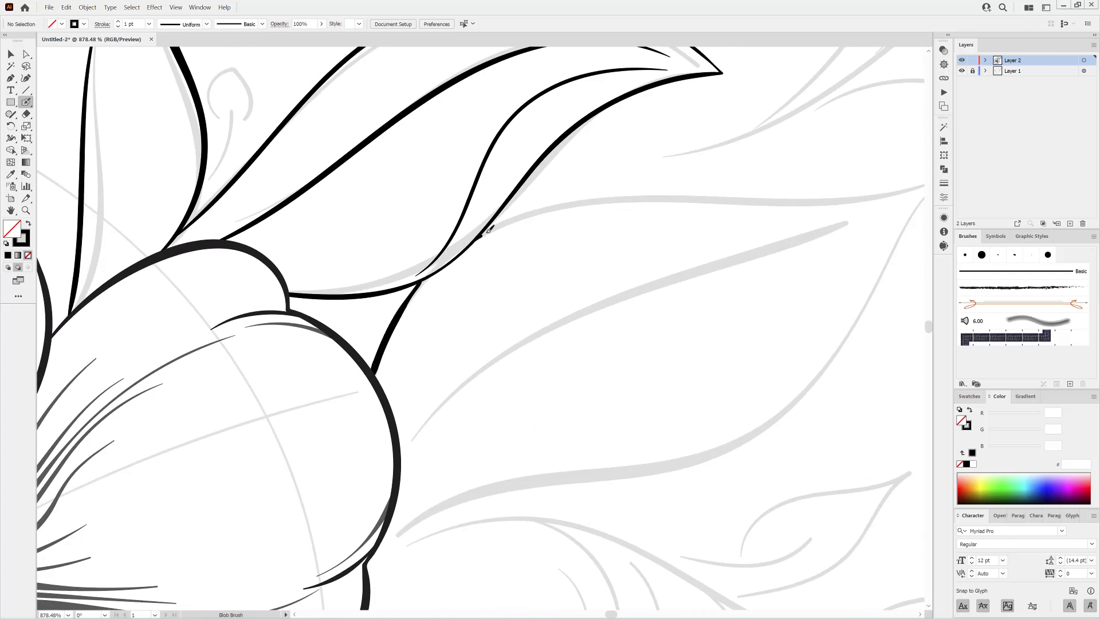
{"action": "mouse_move", "coordinate": [489, 229]}
{"action": "left_mouse_down"}
{"action": "mouse_move", "coordinate": [860, 181]}
{"action": "mouse_move", "coordinate": [872, 298]}
{"action": "mouse_move", "coordinate": [386, 530]}
{"action": "left_mouse_up"}
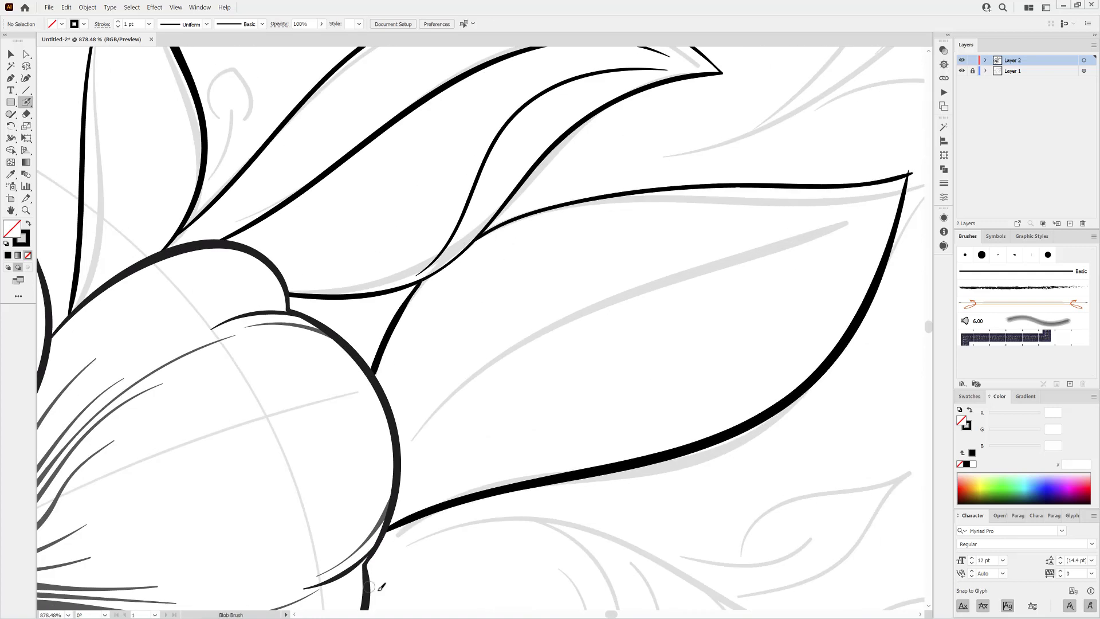
Warp the end of the large right leaf's lower edge to meet its upper edge in a clean tip, and deselect it.
{"action": "left_click_drag", "start_coordinate": [838, 280], "coordinate": [843, 331]}
{"action": "left_click", "coordinate": [693, 268], "text": "ctrl"}
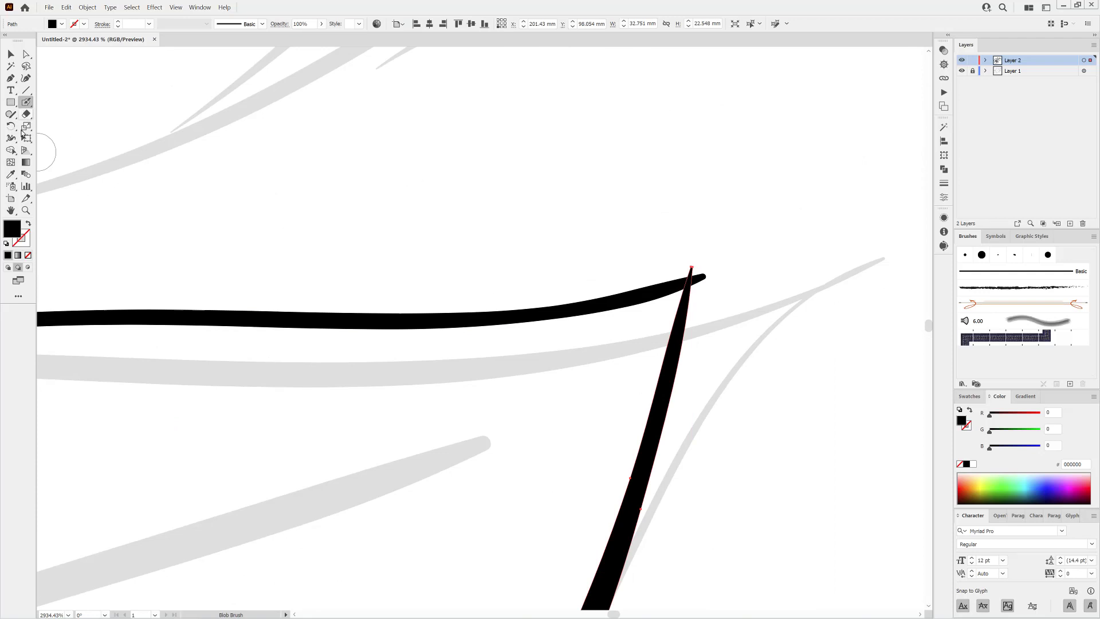
{"action": "left_click_drag", "start_coordinate": [10, 138], "coordinate": [46, 150]}
{"action": "double_click", "coordinate": [10, 139]}
{"action": "left_click", "coordinate": [560, 396]}
{"action": "scroll", "coordinate": [408, 442], "scroll_direction": "down", "scroll_amount": 6}
{"action": "scroll", "coordinate": [696, 298], "scroll_direction": "up", "scroll_amount": 7}
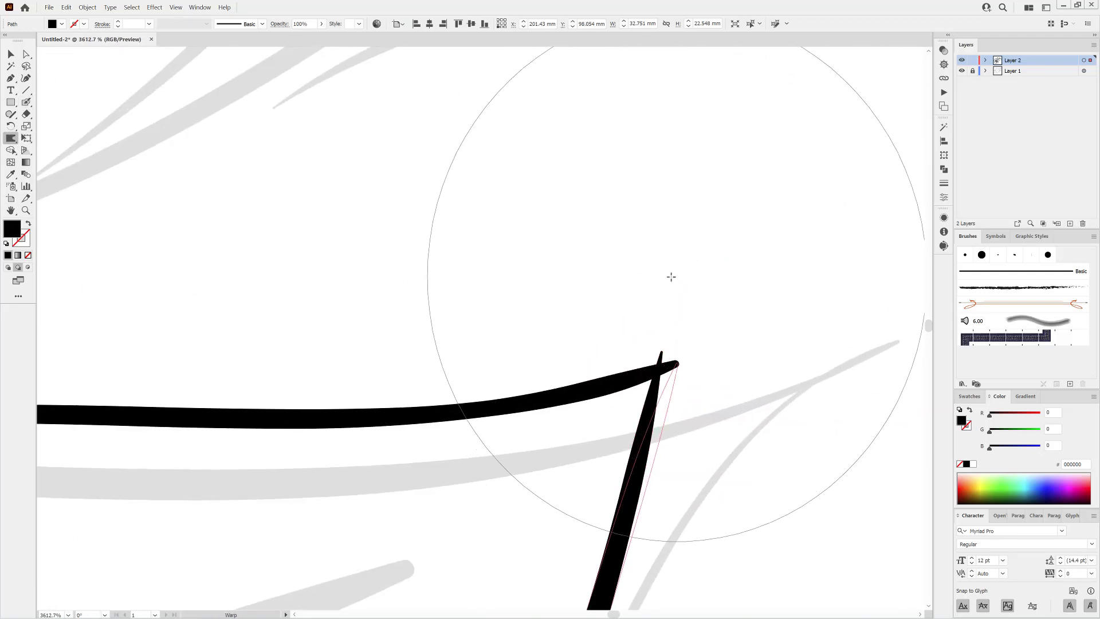
{"action": "mouse_move", "coordinate": [671, 277]}
{"action": "left_mouse_down"}
{"action": "mouse_move", "coordinate": [630, 276]}
{"action": "mouse_move", "coordinate": [654, 248]}
{"action": "left_mouse_up"}
{"action": "left_click", "coordinate": [26, 102]}
{"action": "left_click", "coordinate": [759, 366], "text": "ctrl"}
Ink the folded leaf at the flower's lower right with its outline, fold lines and midrib.
{"action": "mouse_move", "coordinate": [573, 319]}
{"action": "left_mouse_down"}
{"action": "mouse_move", "coordinate": [628, 315]}
{"action": "mouse_move", "coordinate": [690, 234]}
{"action": "mouse_move", "coordinate": [711, 230]}
{"action": "left_mouse_up"}
{"action": "mouse_move", "coordinate": [450, 231]}
{"action": "left_mouse_down"}
{"action": "mouse_move", "coordinate": [704, 433]}
{"action": "mouse_move", "coordinate": [735, 434]}
{"action": "mouse_move", "coordinate": [666, 491]}
{"action": "mouse_move", "coordinate": [506, 501]}
{"action": "mouse_move", "coordinate": [406, 431]}
{"action": "left_mouse_up"}
{"action": "mouse_move", "coordinate": [515, 250]}
{"action": "left_mouse_down"}
{"action": "mouse_move", "coordinate": [603, 409]}
{"action": "mouse_move", "coordinate": [688, 438]}
{"action": "left_mouse_up"}
{"action": "left_click_drag", "start_coordinate": [475, 346], "coordinate": [657, 445]}
{"action": "left_click_drag", "start_coordinate": [754, 452], "coordinate": [702, 483]}
{"action": "mouse_move", "coordinate": [700, 486]}
{"action": "left_mouse_down"}
{"action": "mouse_move", "coordinate": [727, 285]}
{"action": "mouse_move", "coordinate": [644, 261]}
{"action": "left_mouse_up"}
Ink the outlines of the next lower-right leaf and the two pointed leaves below the flower.
{"action": "mouse_move", "coordinate": [528, 231]}
{"action": "left_mouse_down"}
{"action": "mouse_move", "coordinate": [558, 260]}
{"action": "mouse_move", "coordinate": [588, 346]}
{"action": "left_mouse_up"}
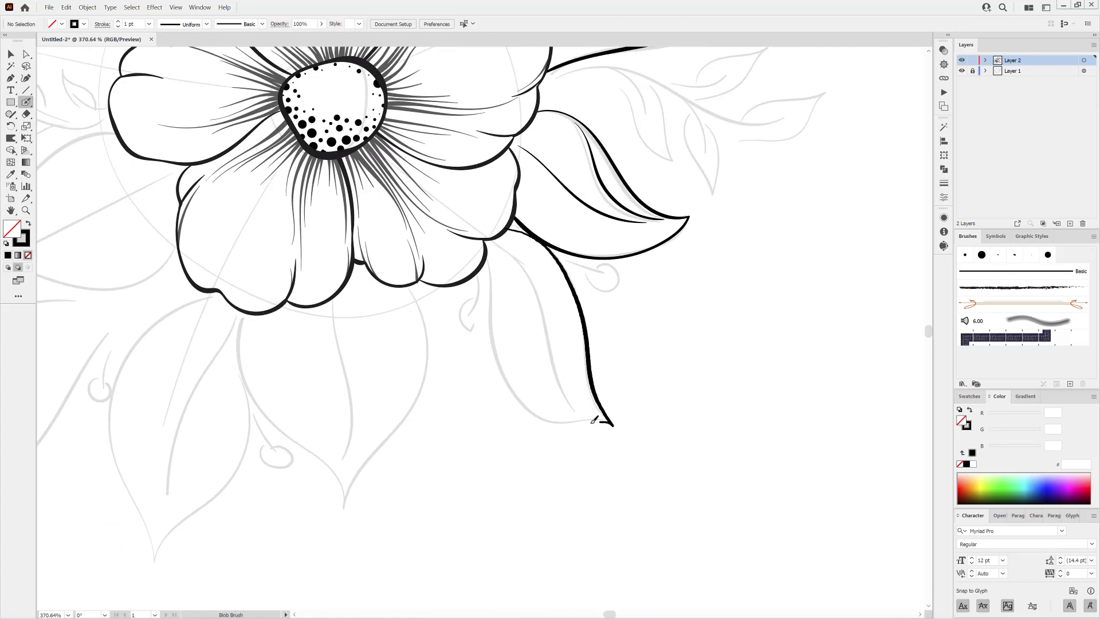
{"action": "mouse_move", "coordinate": [594, 420]}
{"action": "left_mouse_down"}
{"action": "mouse_move", "coordinate": [515, 392]}
{"action": "mouse_move", "coordinate": [481, 259]}
{"action": "left_mouse_up"}
{"action": "mouse_move", "coordinate": [409, 283]}
{"action": "left_mouse_down"}
{"action": "mouse_move", "coordinate": [426, 327]}
{"action": "mouse_move", "coordinate": [404, 409]}
{"action": "left_mouse_up"}
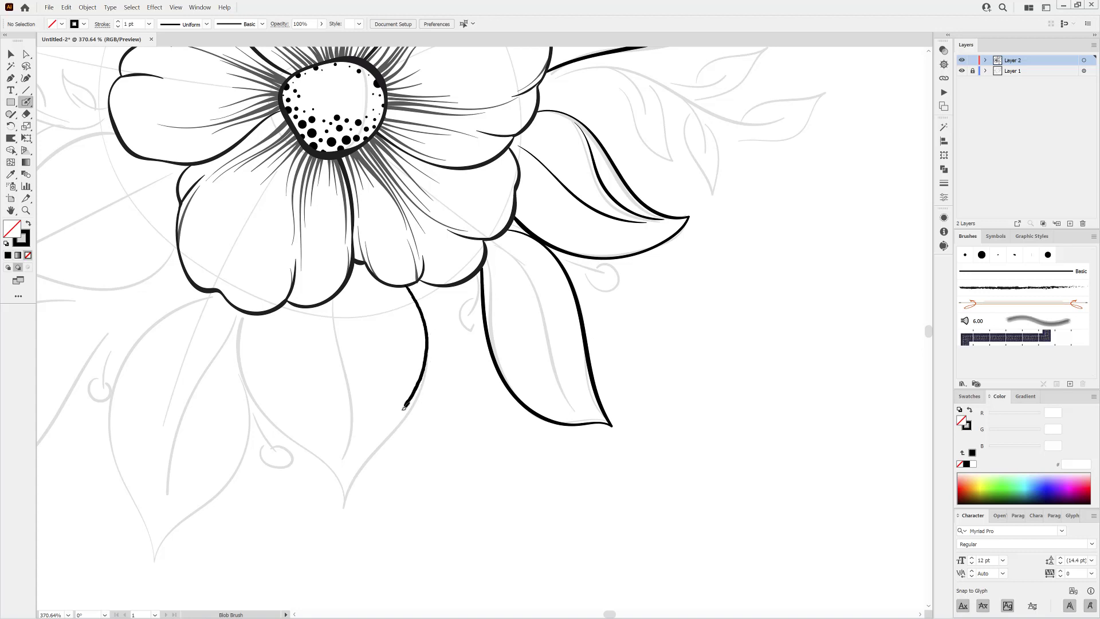
{"action": "mouse_move", "coordinate": [345, 503]}
{"action": "left_mouse_down"}
{"action": "mouse_move", "coordinate": [325, 462]}
{"action": "mouse_move", "coordinate": [261, 400]}
{"action": "mouse_move", "coordinate": [241, 312]}
{"action": "left_mouse_up"}
{"action": "left_click_drag", "start_coordinate": [248, 389], "coordinate": [605, 266]}
{"action": "mouse_move", "coordinate": [611, 274]}
{"action": "left_mouse_down"}
{"action": "mouse_move", "coordinate": [514, 429]}
{"action": "mouse_move", "coordinate": [478, 354]}
{"action": "mouse_move", "coordinate": [495, 214]}
{"action": "mouse_move", "coordinate": [558, 165]}
{"action": "left_mouse_up"}
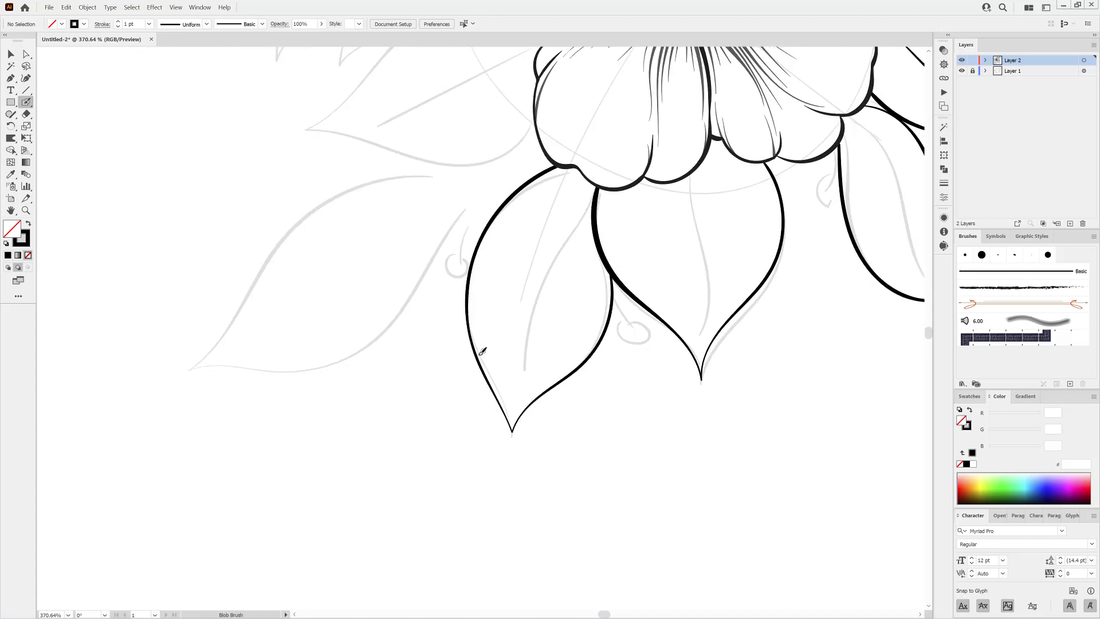
Ink the outlines of the two lower-left leaves and the midrib of the lower one.
{"action": "left_click_drag", "start_coordinate": [483, 353], "coordinate": [636, 496]}
{"action": "mouse_move", "coordinate": [649, 299]}
{"action": "left_mouse_down"}
{"action": "mouse_move", "coordinate": [541, 296]}
{"action": "mouse_move", "coordinate": [462, 275]}
{"action": "mouse_move", "coordinate": [557, 175]}
{"action": "mouse_move", "coordinate": [626, 146]}
{"action": "left_mouse_up"}
{"action": "mouse_move", "coordinate": [643, 304]}
{"action": "left_mouse_down"}
{"action": "mouse_move", "coordinate": [568, 454]}
{"action": "mouse_move", "coordinate": [458, 506]}
{"action": "mouse_move", "coordinate": [361, 505]}
{"action": "mouse_move", "coordinate": [475, 329]}
{"action": "mouse_move", "coordinate": [543, 297]}
{"action": "left_mouse_up"}
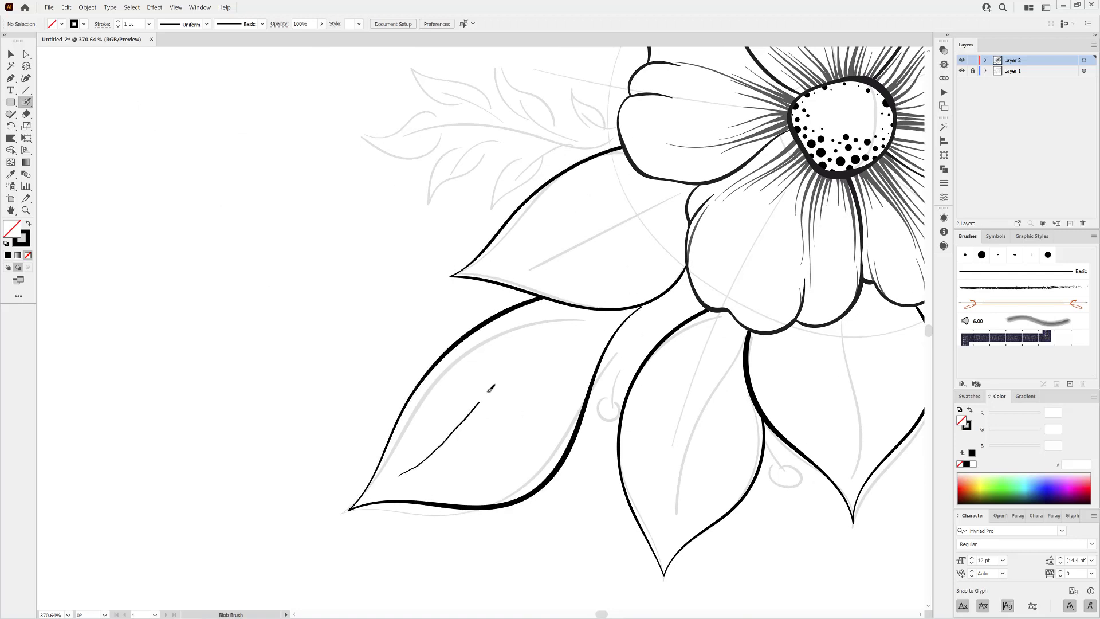
{"action": "left_click_drag", "start_coordinate": [489, 391], "coordinate": [591, 308]}
Warp the lowest left leaf's outline so its inner end meets the edge of the leaf above it.
{"action": "left_click", "coordinate": [588, 383], "text": "ctrl"}
{"action": "scroll", "coordinate": [607, 322], "scroll_direction": "up", "scroll_amount": 3}
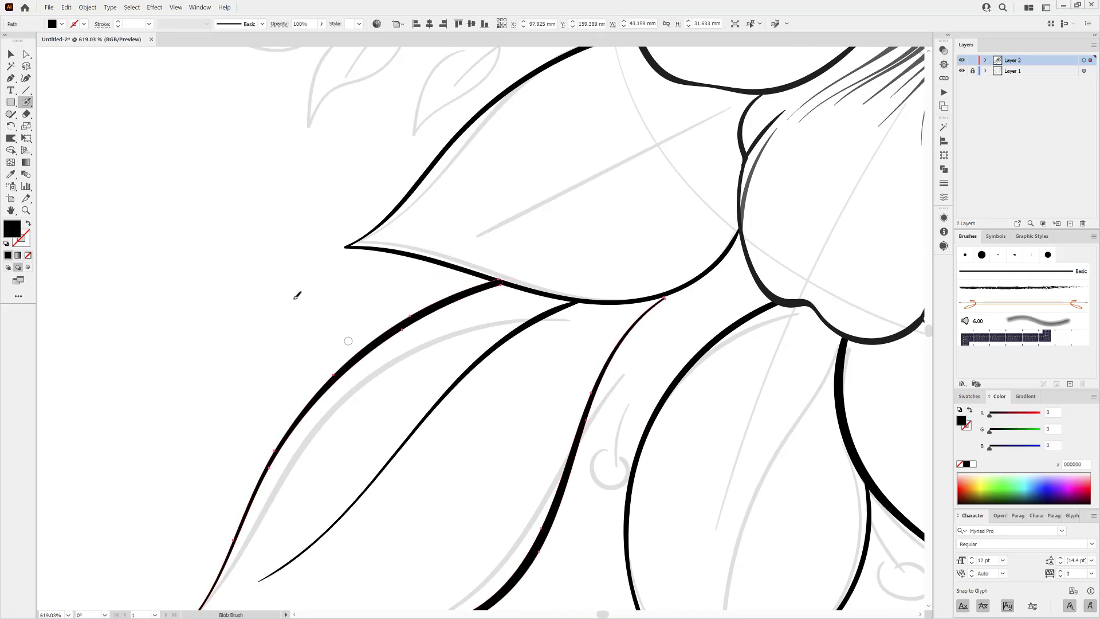
{"action": "left_click", "coordinate": [10, 138]}
{"action": "left_click_drag", "start_coordinate": [613, 274], "coordinate": [673, 210]}
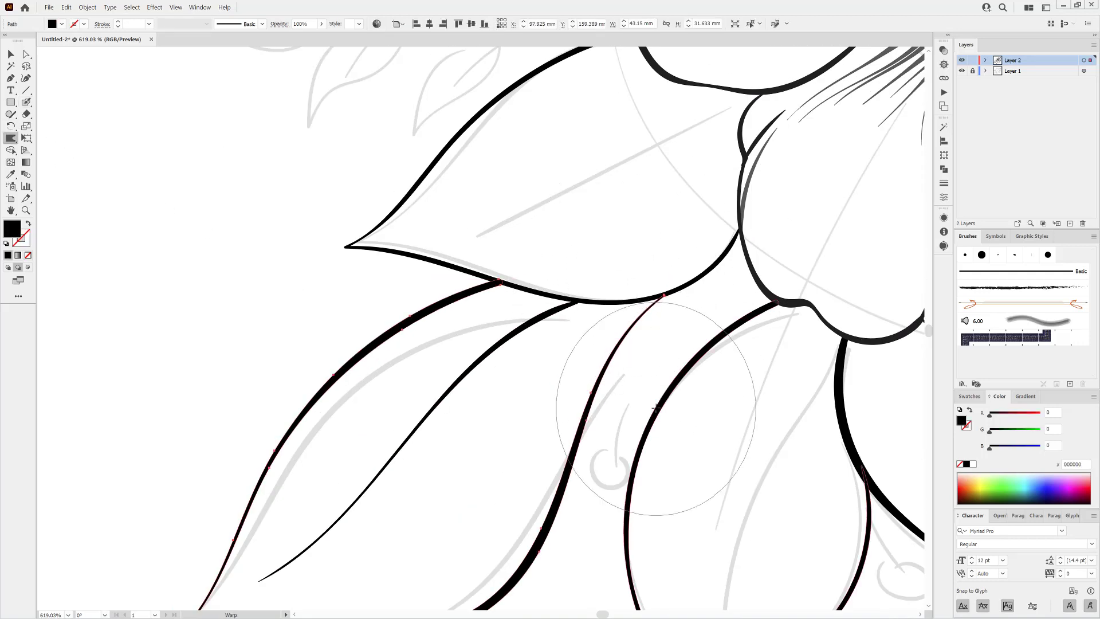
{"action": "left_click_drag", "start_coordinate": [711, 403], "coordinate": [629, 371]}
{"action": "left_click_drag", "start_coordinate": [694, 354], "coordinate": [617, 347]}
{"action": "left_click", "coordinate": [26, 102]}
Ink the two leaves at the flower's upper left with tapered outlines and midribs.
{"action": "left_click_drag", "start_coordinate": [695, 211], "coordinate": [774, 276]}
{"action": "left_click_drag", "start_coordinate": [774, 277], "coordinate": [783, 328]}
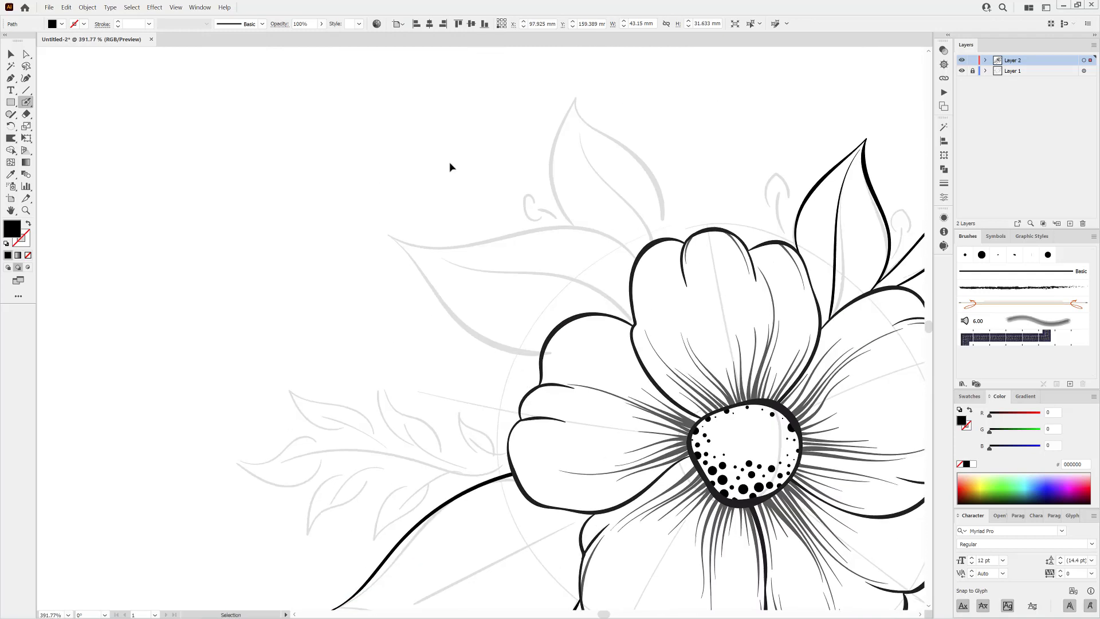
{"action": "left_click", "coordinate": [450, 164], "text": "ctrl"}
{"action": "mouse_move", "coordinate": [542, 354]}
{"action": "left_mouse_down"}
{"action": "mouse_move", "coordinate": [451, 305]}
{"action": "mouse_move", "coordinate": [405, 245]}
{"action": "mouse_move", "coordinate": [558, 220]}
{"action": "mouse_move", "coordinate": [639, 250]}
{"action": "left_mouse_up"}
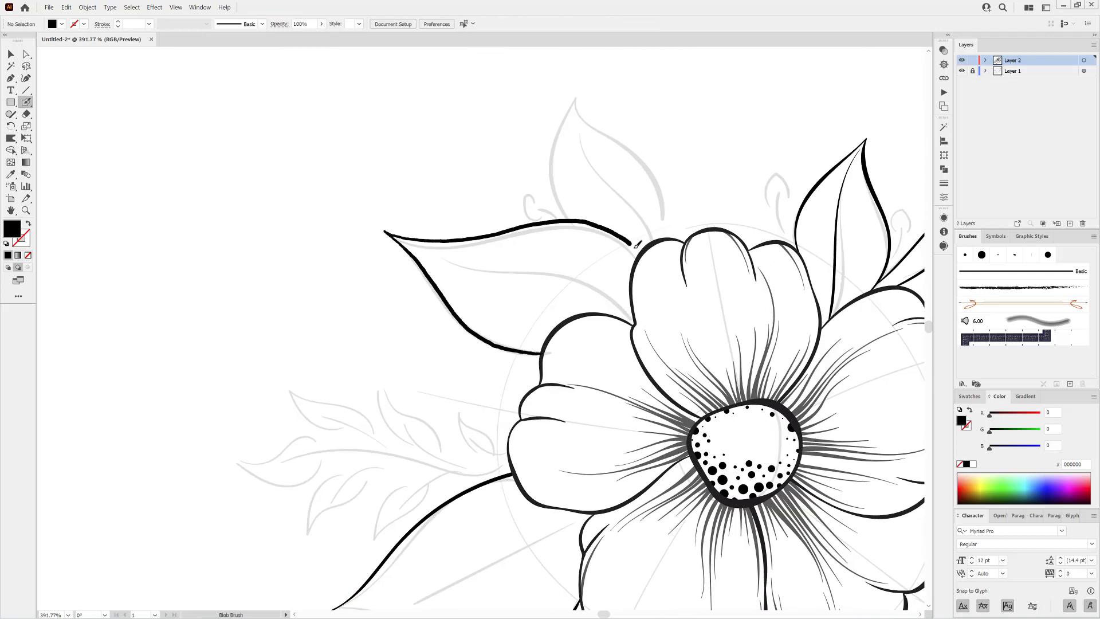
{"action": "mouse_move", "coordinate": [572, 220]}
{"action": "left_mouse_down"}
{"action": "mouse_move", "coordinate": [555, 136]}
{"action": "mouse_move", "coordinate": [578, 90]}
{"action": "mouse_move", "coordinate": [666, 190]}
{"action": "mouse_move", "coordinate": [669, 234]}
{"action": "mouse_move", "coordinate": [579, 128]}
{"action": "mouse_move", "coordinate": [657, 238]}
{"action": "left_mouse_up"}
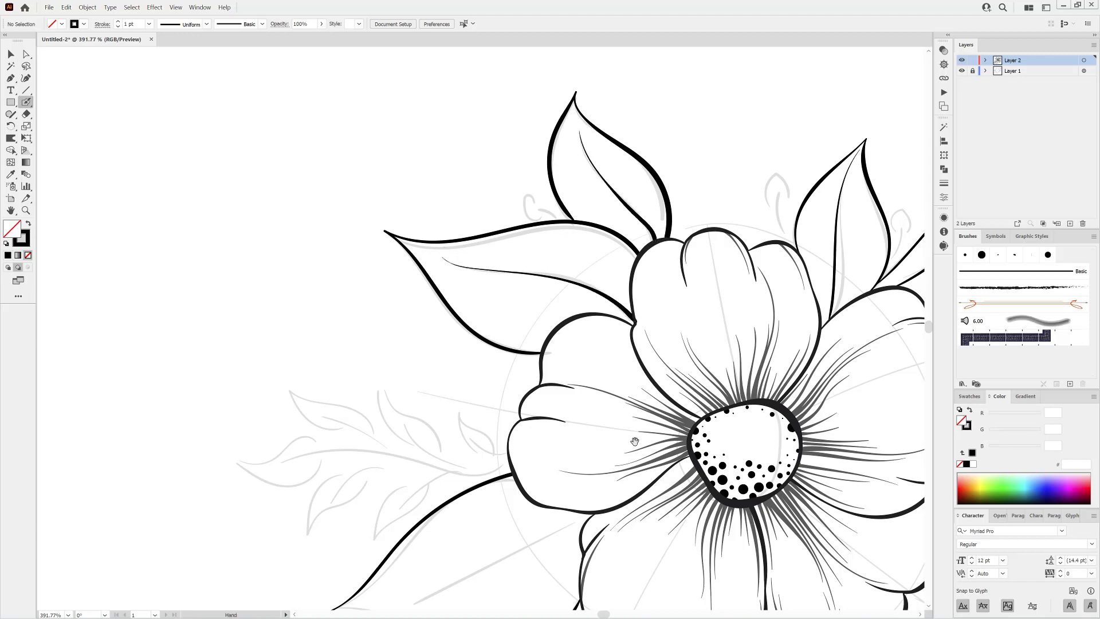
Ink the missing midribs of the left leaf, the two leaves below the flower and the lower-right leaf.
{"action": "scroll", "coordinate": [415, 335], "scroll_direction": "down", "scroll_amount": 5}
{"action": "left_click_drag", "start_coordinate": [589, 257], "coordinate": [611, 251]}
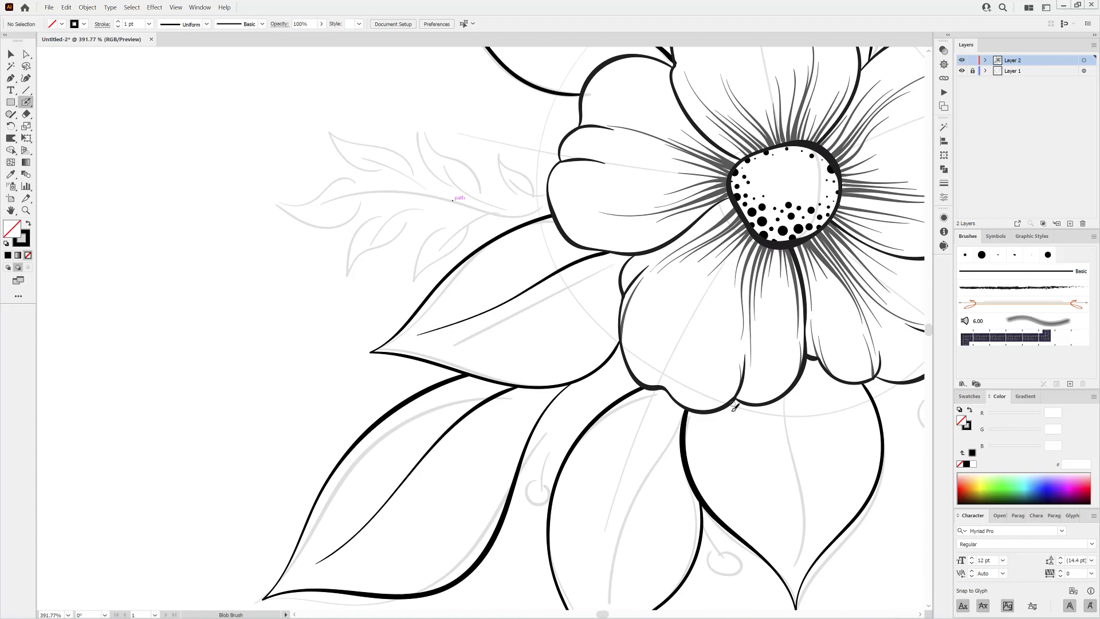
{"action": "mouse_move", "coordinate": [651, 567]}
{"action": "left_mouse_down"}
{"action": "mouse_move", "coordinate": [501, 395]}
{"action": "mouse_move", "coordinate": [533, 236]}
{"action": "left_mouse_up"}
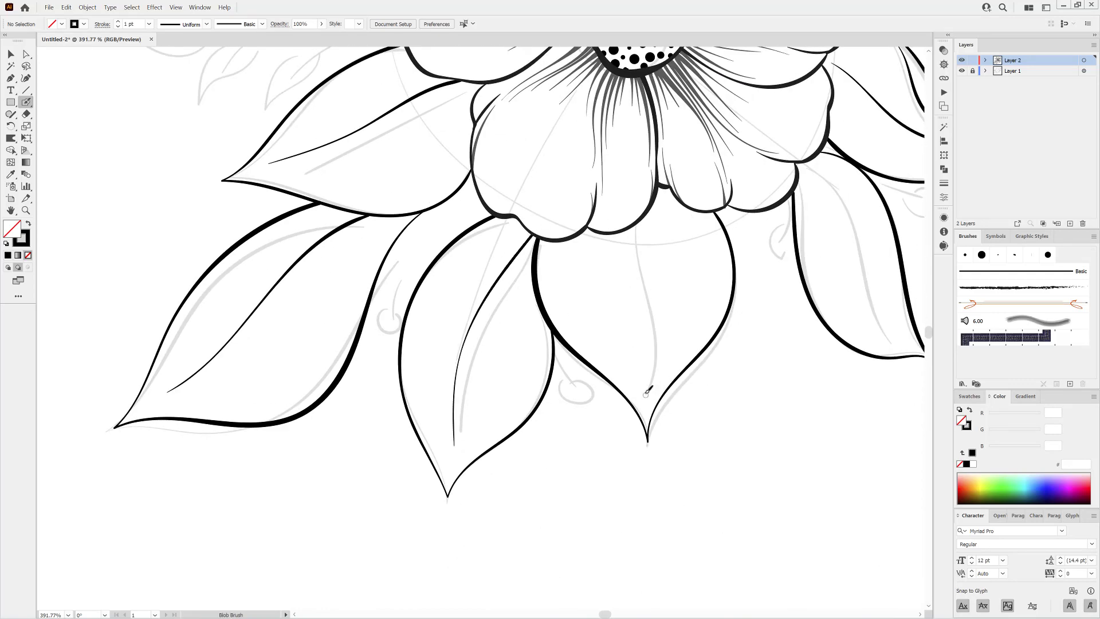
{"action": "left_click_drag", "start_coordinate": [649, 318], "coordinate": [634, 233]}
{"action": "left_click_drag", "start_coordinate": [919, 353], "coordinate": [583, 421]}
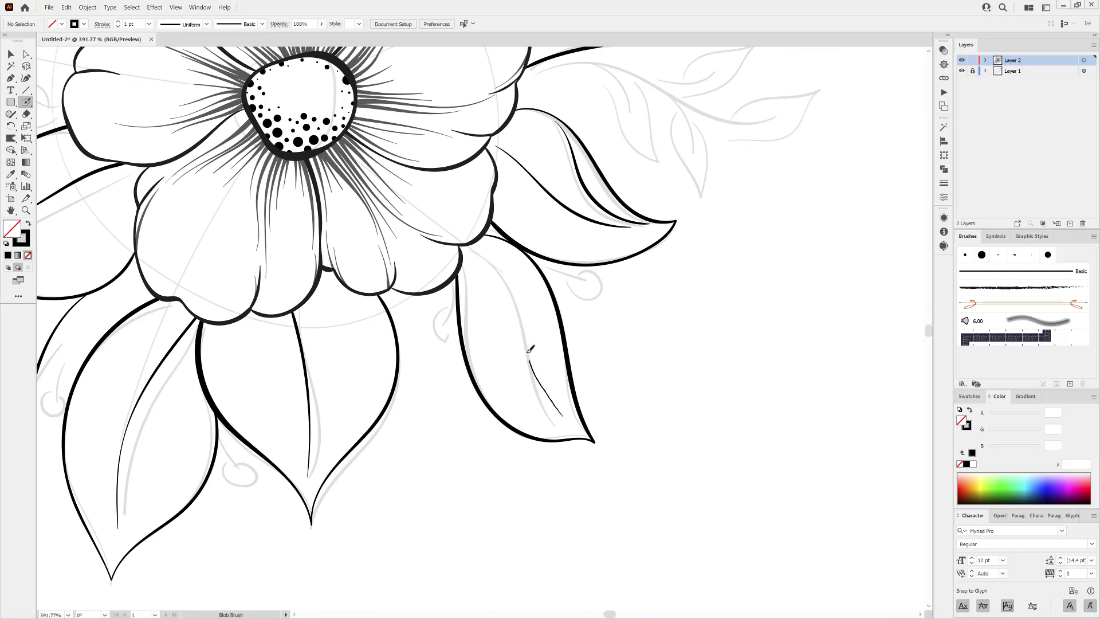
{"action": "left_click_drag", "start_coordinate": [529, 352], "coordinate": [473, 244]}
Ink the midrib of the large right leaf and hide Layer 1 with the sketch.
{"action": "mouse_move", "coordinate": [686, 109]}
{"action": "left_mouse_down"}
{"action": "mouse_move", "coordinate": [742, 298]}
{"action": "mouse_move", "coordinate": [718, 378]}
{"action": "left_mouse_up"}
{"action": "mouse_move", "coordinate": [764, 199]}
{"action": "left_mouse_down"}
{"action": "mouse_move", "coordinate": [585, 272]}
{"action": "mouse_move", "coordinate": [561, 297]}
{"action": "left_mouse_up"}
{"action": "left_click_drag", "start_coordinate": [715, 371], "coordinate": [660, 367]}
{"action": "left_click_drag", "start_coordinate": [733, 332], "coordinate": [728, 267]}
{"action": "left_click", "coordinate": [962, 71]}
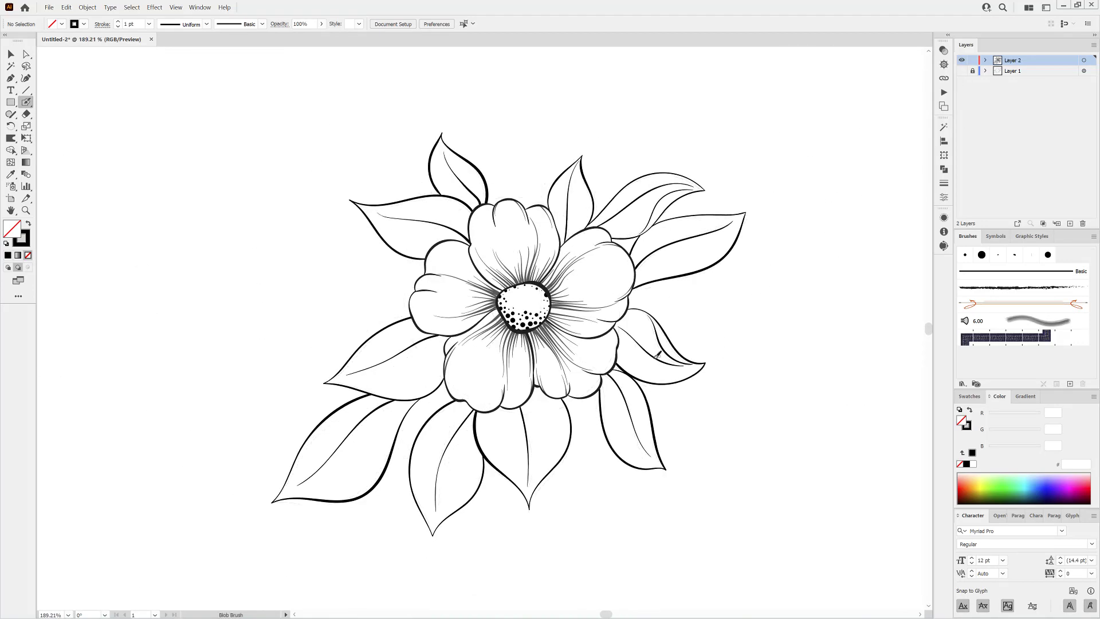
Pick up the dark grey 58585a from the petal veins as the brush's stroke colour, with nothing selected.
{"action": "left_click_drag", "start_coordinate": [576, 302], "coordinate": [757, 376]}
{"action": "left_click", "coordinate": [470, 271], "text": "ctrl"}
{"action": "left_click_drag", "start_coordinate": [676, 376], "coordinate": [602, 349]}
{"action": "left_click_drag", "start_coordinate": [682, 246], "coordinate": [639, 324]}
{"action": "mouse_move", "coordinate": [591, 209]}
{"action": "left_mouse_down"}
{"action": "mouse_move", "coordinate": [667, 240]}
{"action": "mouse_move", "coordinate": [678, 270]}
{"action": "left_mouse_up"}
{"action": "left_click_drag", "start_coordinate": [678, 271], "coordinate": [610, 209]}
{"action": "left_click_drag", "start_coordinate": [610, 209], "coordinate": [587, 258]}
{"action": "left_click", "coordinate": [666, 200], "text": "ctrl"}
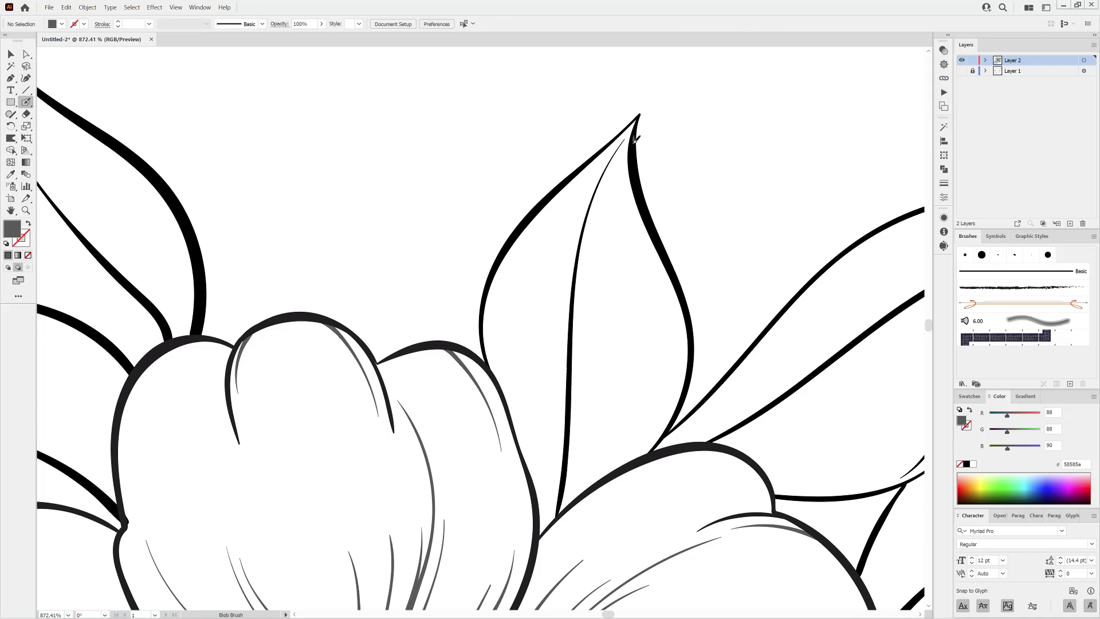
{"action": "key", "text": "shift+x"}
Draw thin grey veins at the tip and along the left half of the upright leaf above the flower.
{"action": "left_click_drag", "start_coordinate": [603, 221], "coordinate": [575, 292]}
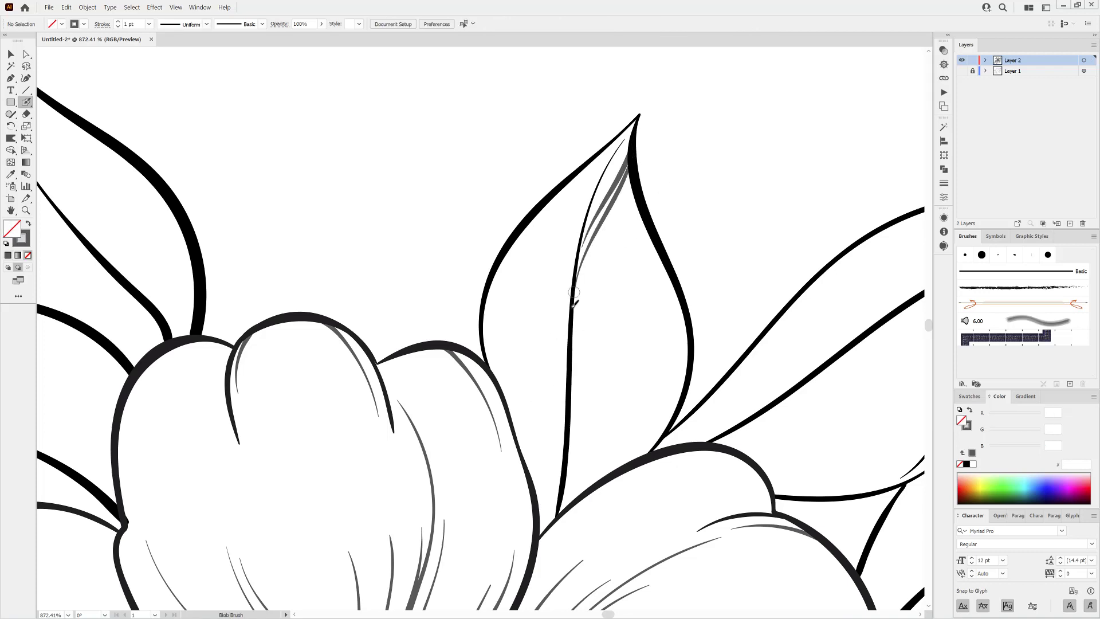
{"action": "left_click_drag", "start_coordinate": [608, 229], "coordinate": [575, 295]}
{"action": "left_click_drag", "start_coordinate": [567, 242], "coordinate": [567, 327]}
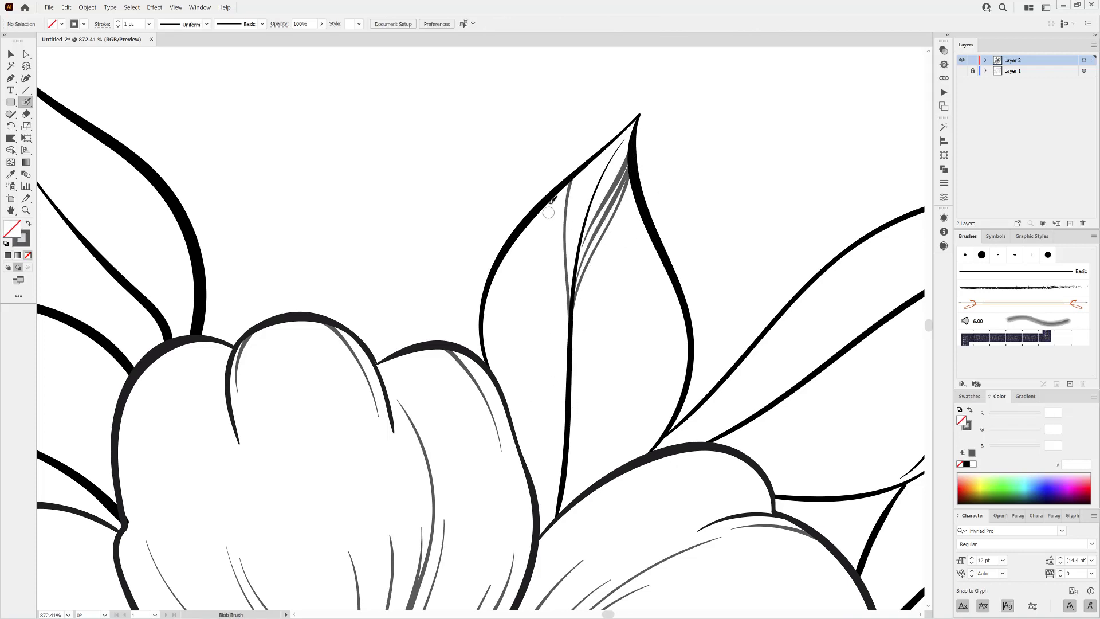
{"action": "left_click_drag", "start_coordinate": [552, 196], "coordinate": [570, 333]}
{"action": "left_click_drag", "start_coordinate": [523, 225], "coordinate": [566, 398]}
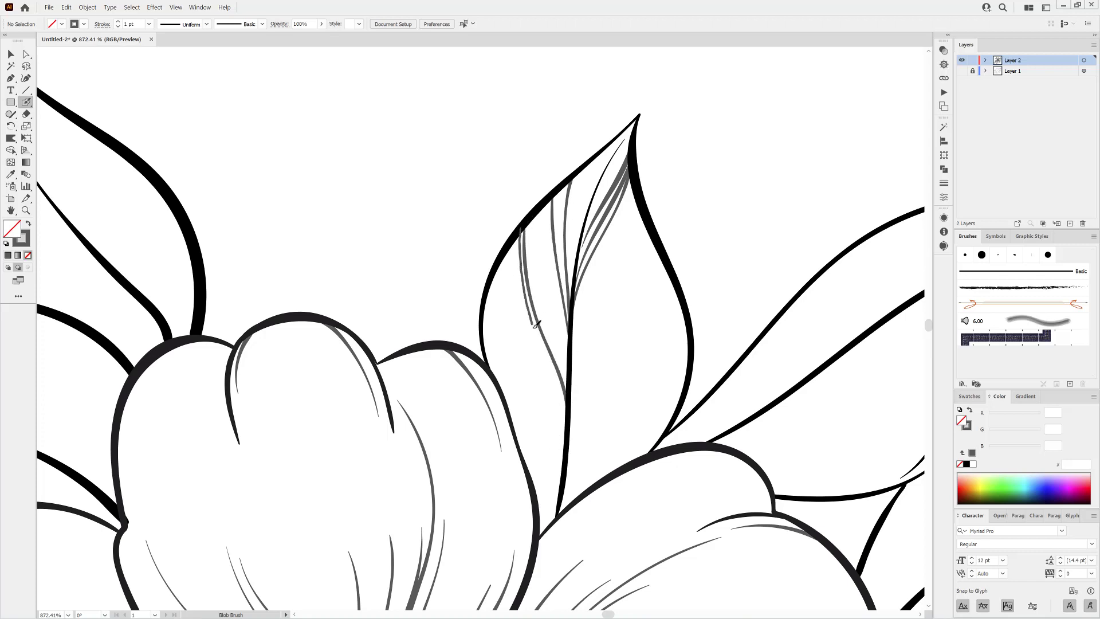
{"action": "left_click_drag", "start_coordinate": [536, 324], "coordinate": [567, 402]}
Fill the right half and the lower left edge of the upright leaf with long curved grey veins running from the midrib.
{"action": "mouse_move", "coordinate": [634, 179]}
{"action": "left_mouse_down"}
{"action": "mouse_move", "coordinate": [632, 294]}
{"action": "mouse_move", "coordinate": [608, 360]}
{"action": "left_mouse_up"}
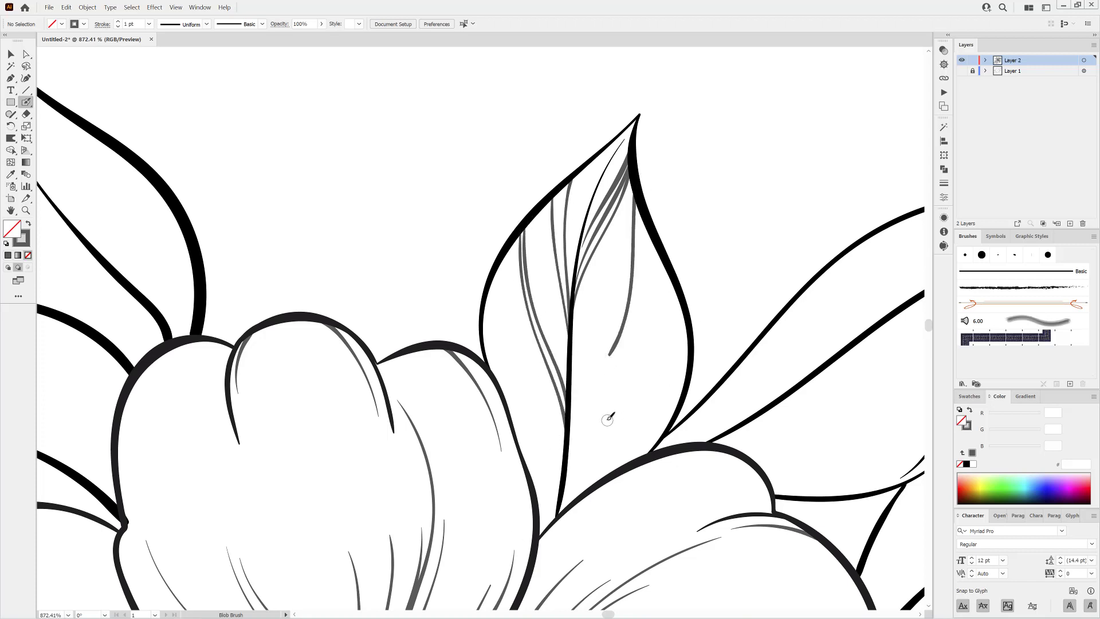
{"action": "key", "text": "ctrl+z"}
{"action": "left_click_drag", "start_coordinate": [578, 396], "coordinate": [643, 247]}
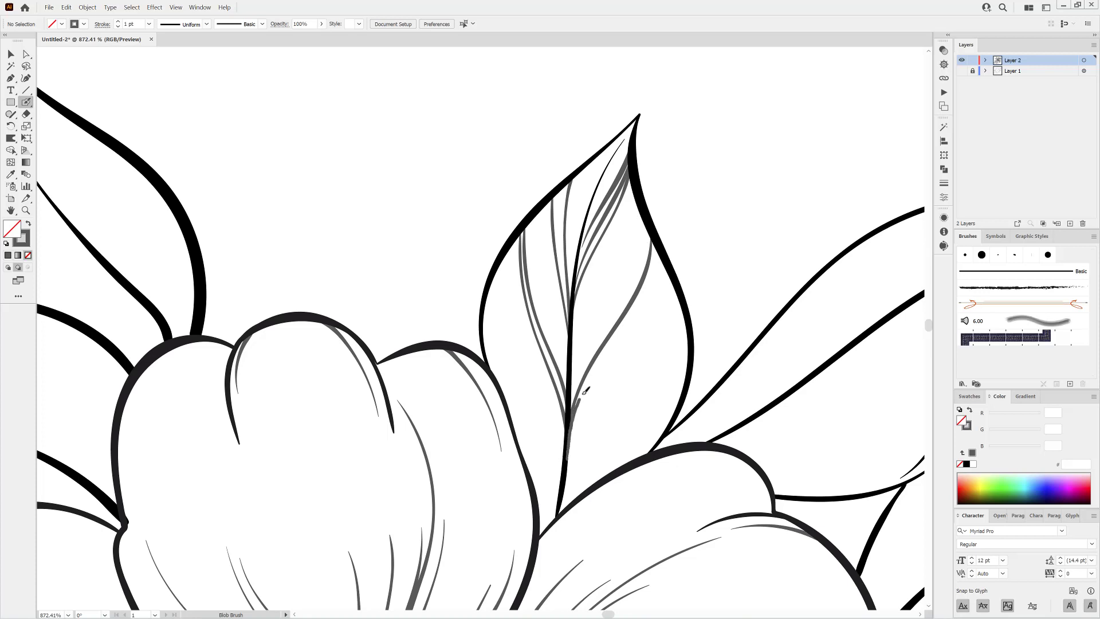
{"action": "left_click_drag", "start_coordinate": [585, 391], "coordinate": [660, 258]}
{"action": "left_click_drag", "start_coordinate": [584, 428], "coordinate": [679, 299]}
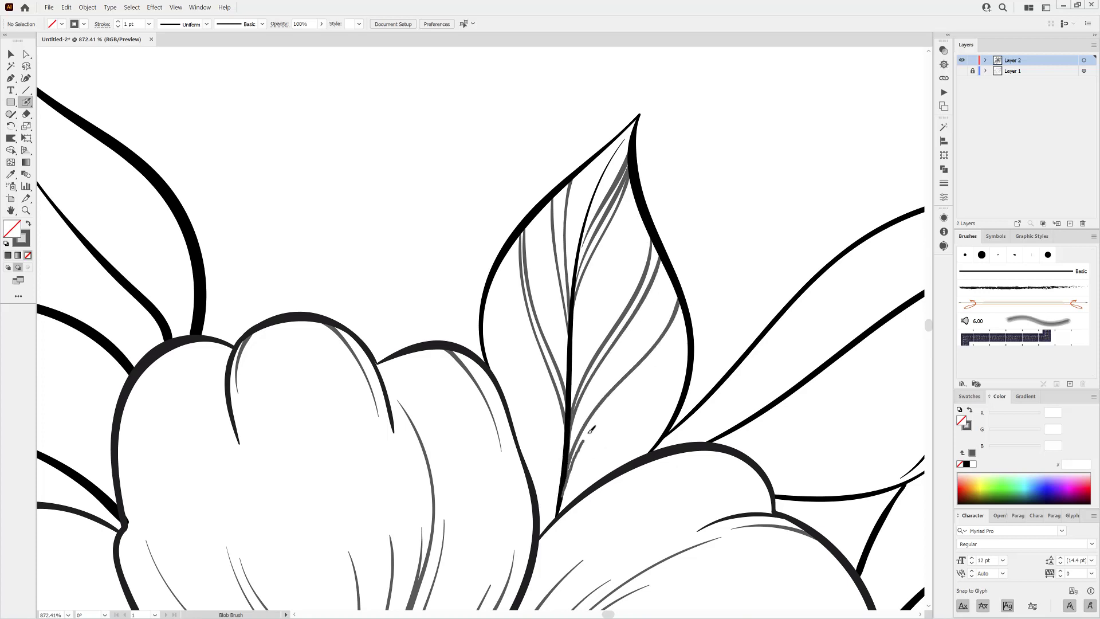
{"action": "left_click_drag", "start_coordinate": [589, 429], "coordinate": [682, 287]}
{"action": "left_click_drag", "start_coordinate": [567, 494], "coordinate": [689, 308]}
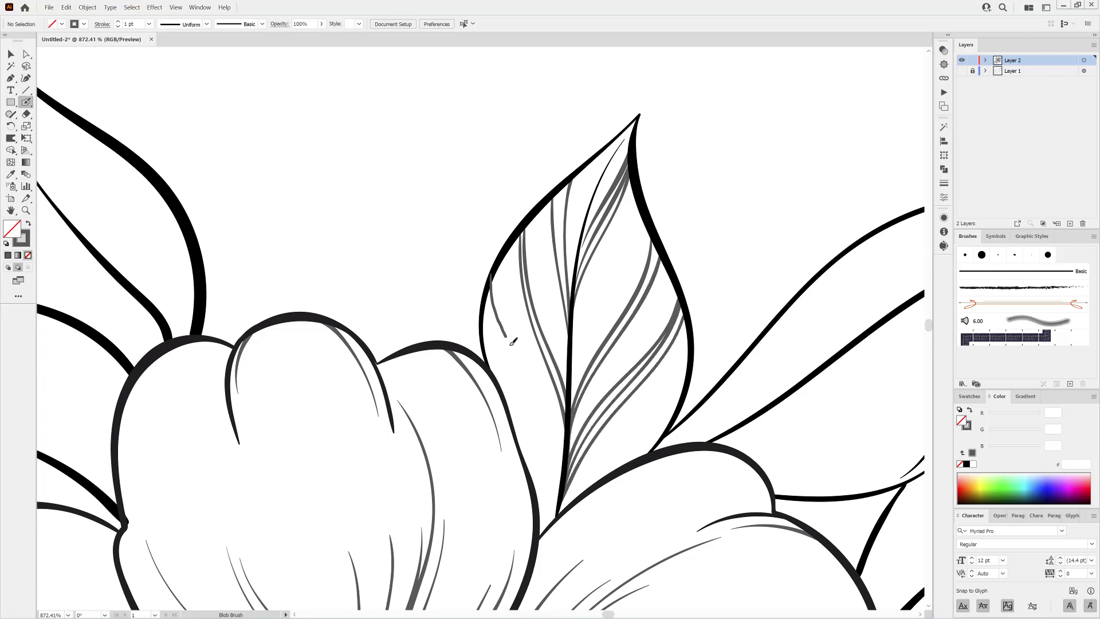
{"action": "left_click_drag", "start_coordinate": [511, 344], "coordinate": [564, 485]}
{"action": "mouse_move", "coordinate": [485, 319]}
{"action": "left_mouse_down"}
{"action": "mouse_move", "coordinate": [560, 459]}
{"action": "mouse_move", "coordinate": [560, 499]}
{"action": "left_mouse_up"}
Add short curved grey veins on both sides of the midrib of the folded leaf at the flower's upper right.
{"action": "left_click_drag", "start_coordinate": [749, 371], "coordinate": [885, 369]}
{"action": "left_click_drag", "start_coordinate": [885, 370], "coordinate": [758, 284]}
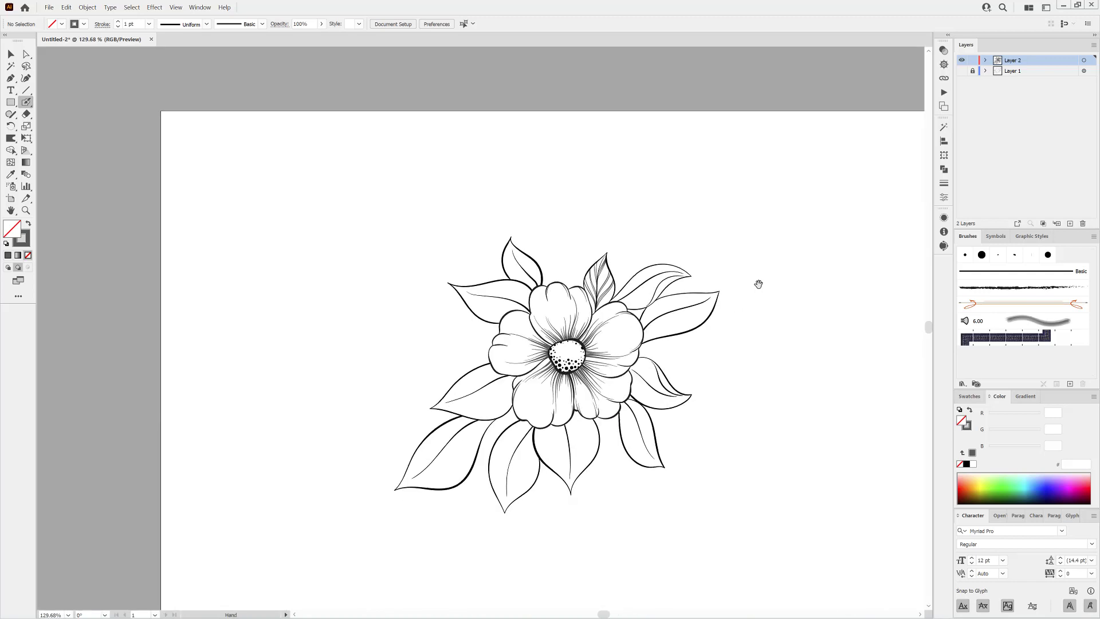
{"action": "left_click_drag", "start_coordinate": [648, 267], "coordinate": [653, 327]}
{"action": "left_click_drag", "start_coordinate": [602, 362], "coordinate": [627, 310]}
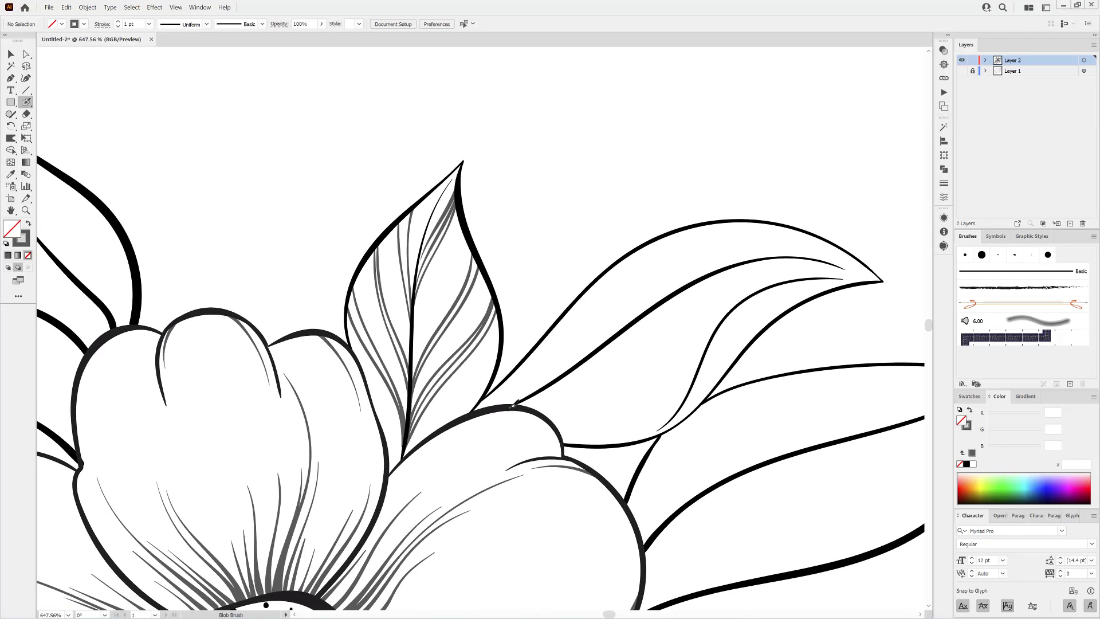
{"action": "left_click_drag", "start_coordinate": [513, 405], "coordinate": [586, 303]}
{"action": "left_click_drag", "start_coordinate": [600, 341], "coordinate": [678, 239]}
{"action": "left_click_drag", "start_coordinate": [664, 300], "coordinate": [723, 247]}
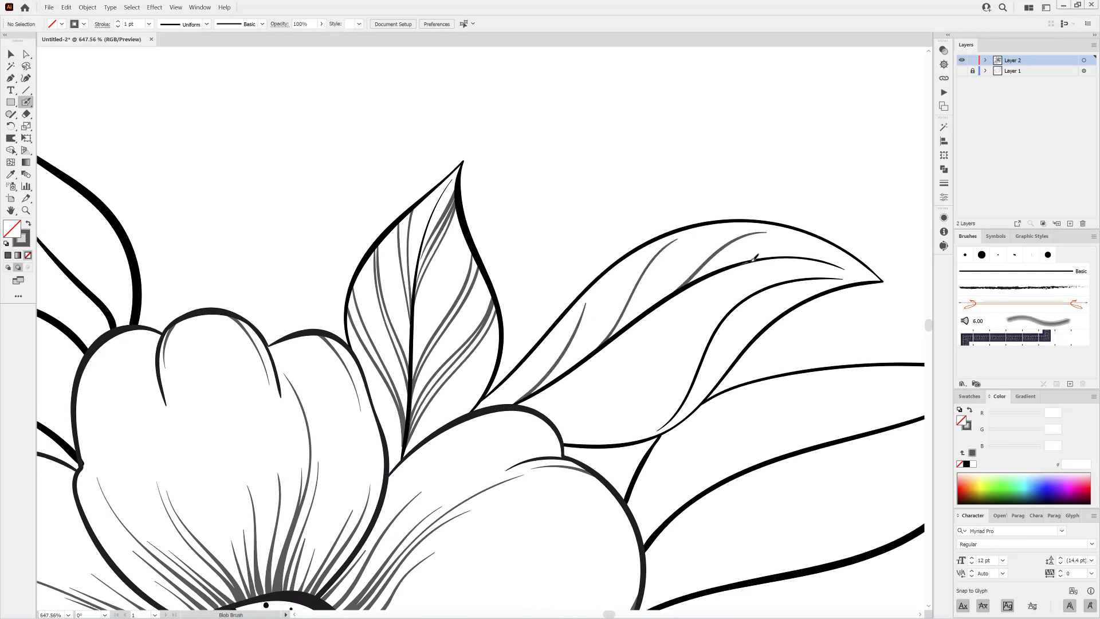
{"action": "left_click_drag", "start_coordinate": [516, 402], "coordinate": [667, 374]}
{"action": "left_click_drag", "start_coordinate": [598, 348], "coordinate": [700, 325]}
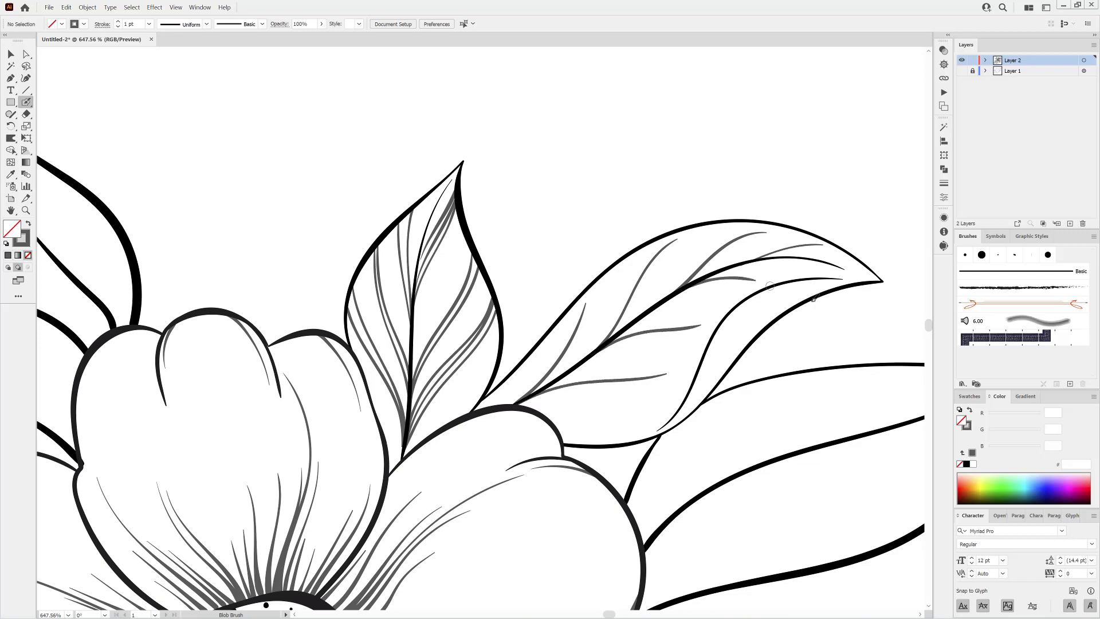
Draw flowing grey veins from the midrib to the upper edge of the large right leaf, up to its tip.
{"action": "left_click_drag", "start_coordinate": [803, 358], "coordinate": [643, 197]}
{"action": "mouse_move", "coordinate": [485, 380]}
{"action": "left_mouse_down"}
{"action": "mouse_move", "coordinate": [568, 244]}
{"action": "mouse_move", "coordinate": [672, 207]}
{"action": "left_mouse_up"}
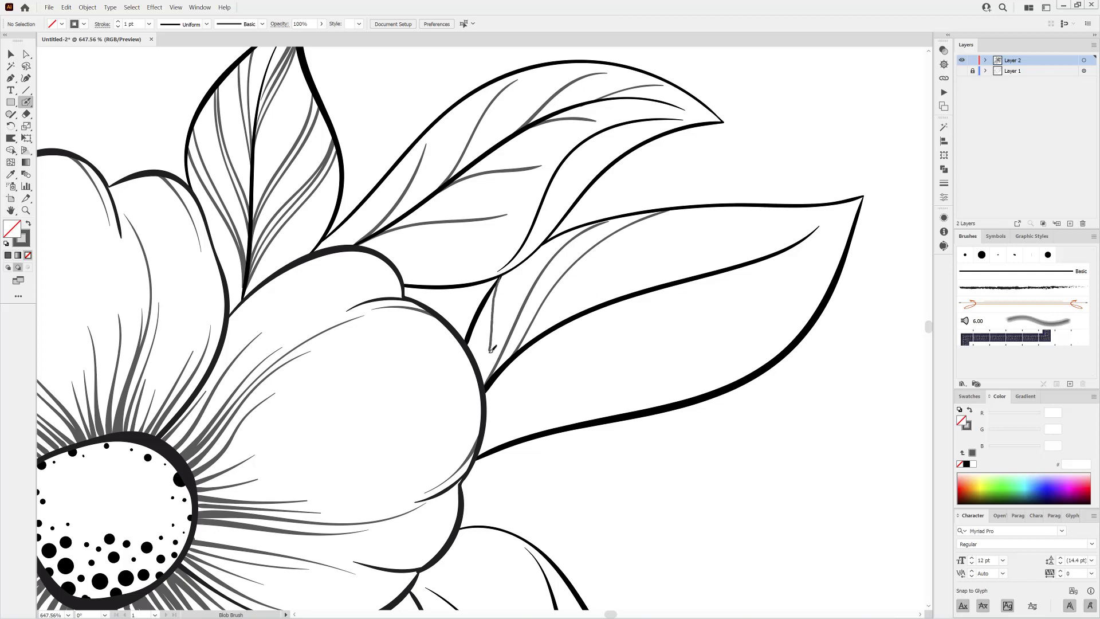
{"action": "mouse_move", "coordinate": [564, 321]}
{"action": "left_mouse_down"}
{"action": "mouse_move", "coordinate": [739, 218]}
{"action": "mouse_move", "coordinate": [800, 202]}
{"action": "mouse_move", "coordinate": [782, 204]}
{"action": "left_mouse_up"}
{"action": "left_click_drag", "start_coordinate": [849, 221], "coordinate": [857, 217]}
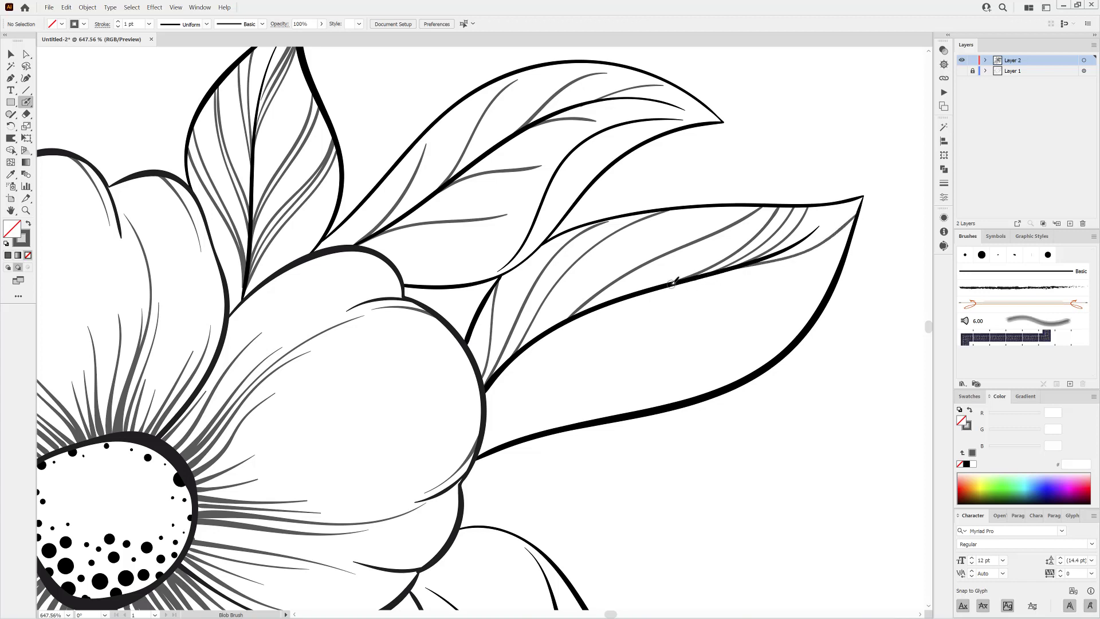
Fill the lower half of the large right leaf with long grey veins running from the midrib towards the outer edge.
{"action": "left_click_drag", "start_coordinate": [608, 302], "coordinate": [824, 276]}
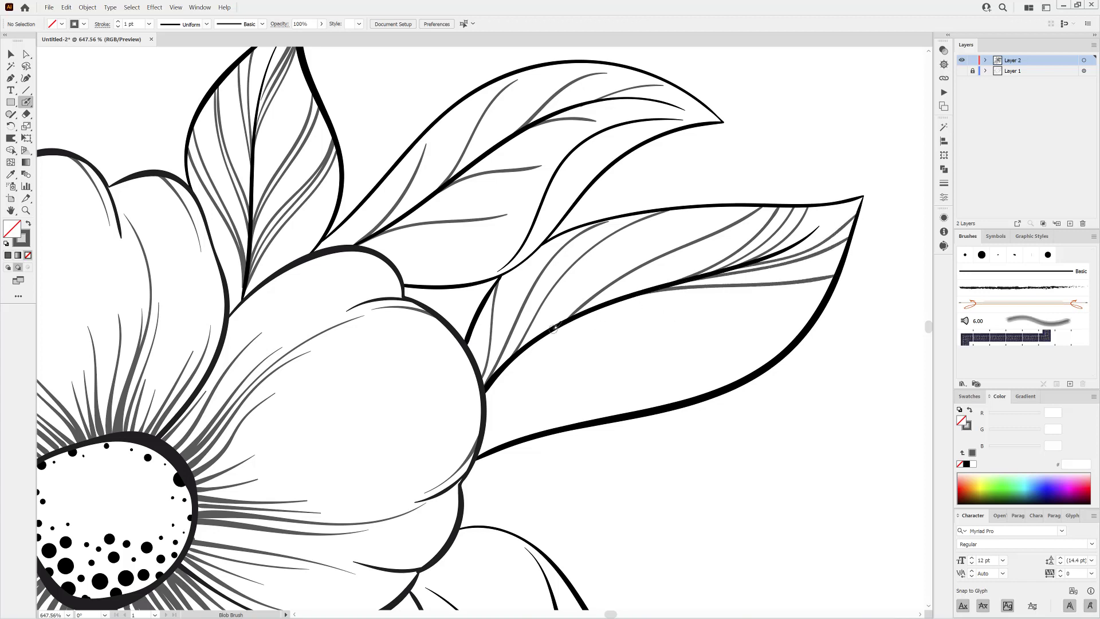
{"action": "mouse_move", "coordinate": [553, 330]}
{"action": "left_mouse_down"}
{"action": "mouse_move", "coordinate": [830, 289]}
{"action": "mouse_move", "coordinate": [609, 313]}
{"action": "mouse_move", "coordinate": [825, 298]}
{"action": "left_mouse_up"}
{"action": "key", "text": "ctrl+z"}
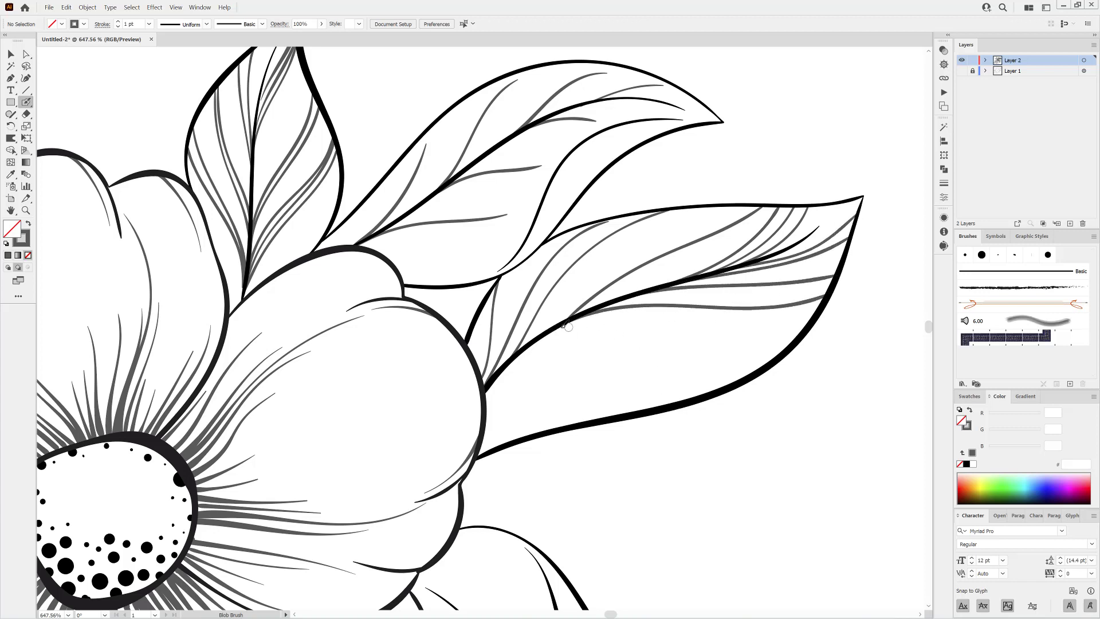
{"action": "left_click_drag", "start_coordinate": [661, 310], "coordinate": [825, 298]}
{"action": "left_click_drag", "start_coordinate": [521, 351], "coordinate": [802, 335]}
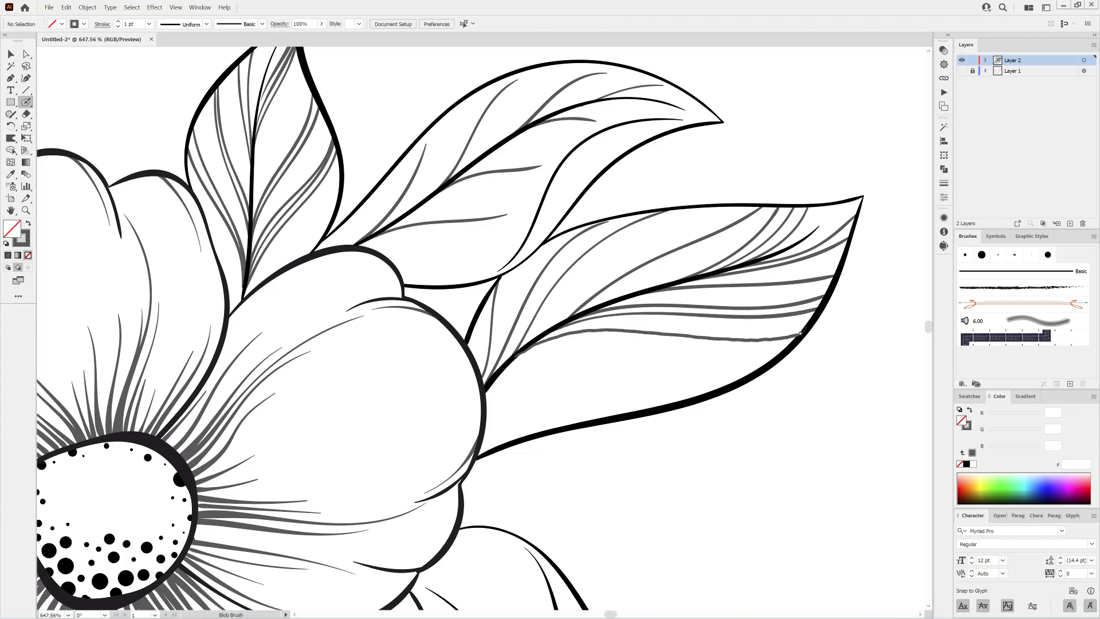
{"action": "left_click_drag", "start_coordinate": [490, 384], "coordinate": [786, 354]}
{"action": "left_click_drag", "start_coordinate": [571, 379], "coordinate": [745, 373]}
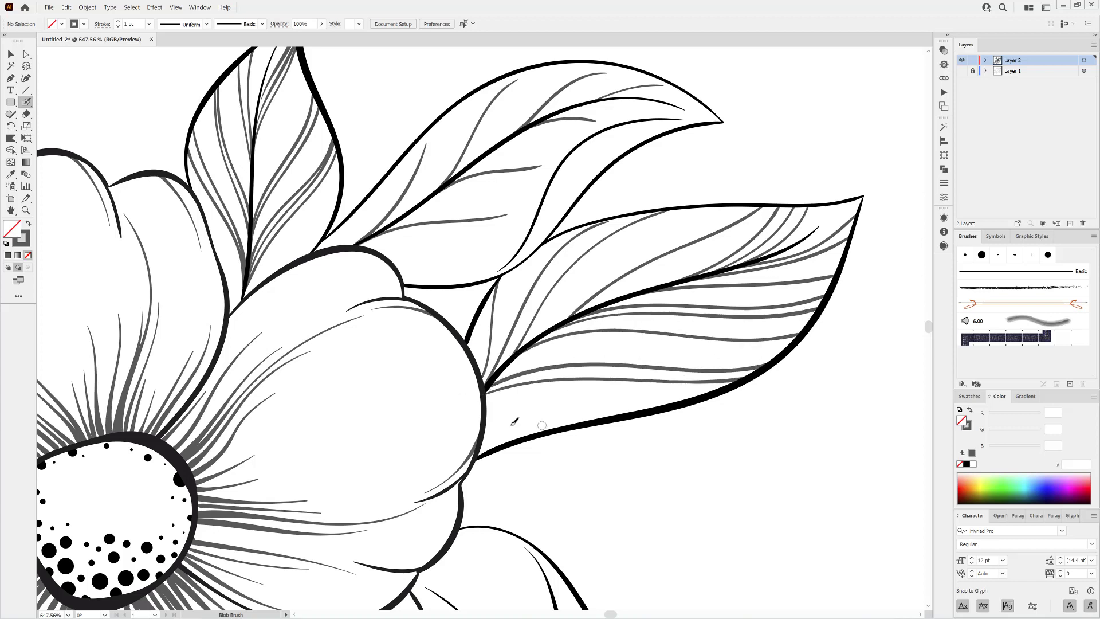
{"action": "left_click_drag", "start_coordinate": [486, 423], "coordinate": [639, 412]}
{"action": "left_click_drag", "start_coordinate": [560, 427], "coordinate": [567, 426]}
Add curved grey veins on both sides of the midrib of the folded leaf at the flower's right, below the large leaf.
{"action": "left_click_drag", "start_coordinate": [772, 381], "coordinate": [608, 373]}
{"action": "left_click_drag", "start_coordinate": [812, 452], "coordinate": [701, 330]}
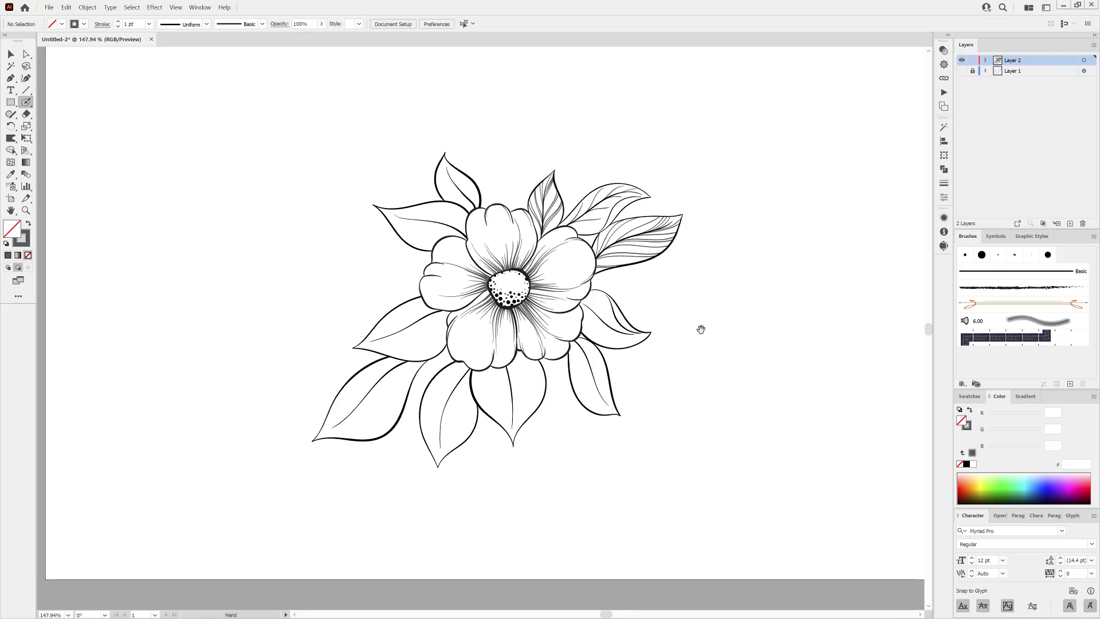
{"action": "scroll", "coordinate": [621, 333], "scroll_direction": "up", "scroll_amount": 6}
{"action": "left_click_drag", "start_coordinate": [492, 306], "coordinate": [582, 331]}
{"action": "mouse_move", "coordinate": [513, 332]}
{"action": "left_mouse_down"}
{"action": "mouse_move", "coordinate": [610, 377]}
{"action": "mouse_move", "coordinate": [656, 428]}
{"action": "left_mouse_up"}
{"action": "left_click_drag", "start_coordinate": [457, 291], "coordinate": [572, 498]}
{"action": "left_click_drag", "start_coordinate": [526, 344], "coordinate": [653, 522]}
{"action": "left_click_drag", "start_coordinate": [607, 413], "coordinate": [755, 509]}
Draw long grey veins from the midrib to the right edge of the lower-right leaf.
{"action": "scroll", "coordinate": [734, 356], "scroll_direction": "down", "scroll_amount": 5}
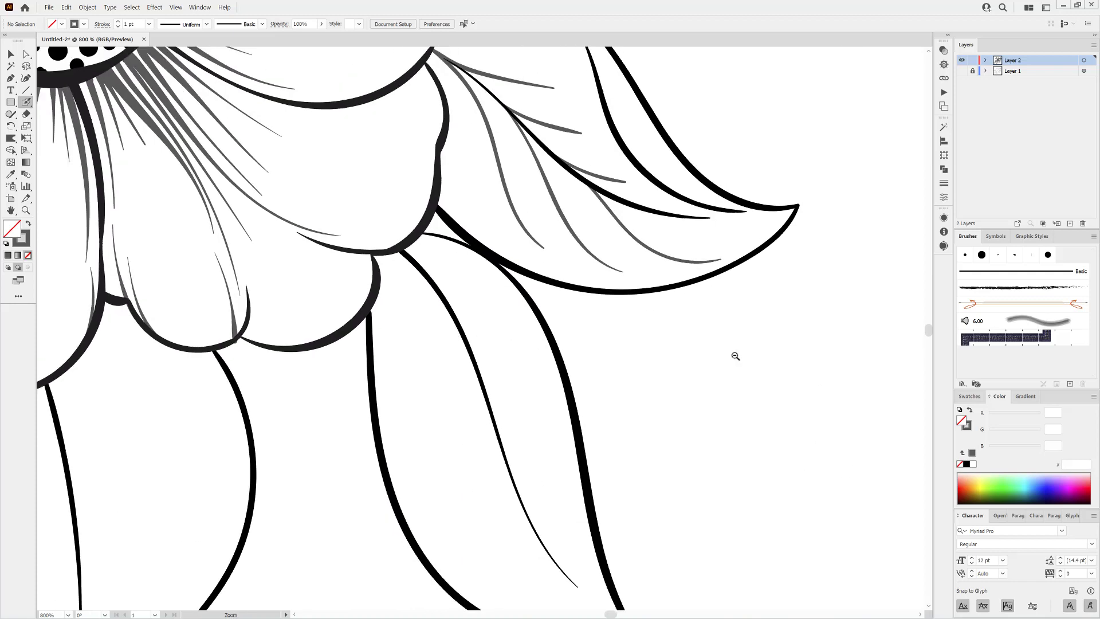
{"action": "scroll", "coordinate": [572, 359], "scroll_direction": "up", "scroll_amount": 5}
{"action": "mouse_move", "coordinate": [524, 118]}
{"action": "left_mouse_down"}
{"action": "mouse_move", "coordinate": [631, 181]}
{"action": "mouse_move", "coordinate": [679, 266]}
{"action": "mouse_move", "coordinate": [693, 330]}
{"action": "left_mouse_up"}
{"action": "mouse_move", "coordinate": [549, 148]}
{"action": "left_mouse_down"}
{"action": "mouse_move", "coordinate": [685, 310]}
{"action": "mouse_move", "coordinate": [696, 364]}
{"action": "left_mouse_up"}
{"action": "mouse_move", "coordinate": [518, 118]}
{"action": "left_mouse_down"}
{"action": "mouse_move", "coordinate": [658, 192]}
{"action": "mouse_move", "coordinate": [664, 206]}
{"action": "left_mouse_up"}
{"action": "left_click_drag", "start_coordinate": [591, 236], "coordinate": [710, 412]}
{"action": "left_click_drag", "start_coordinate": [613, 301], "coordinate": [718, 437]}
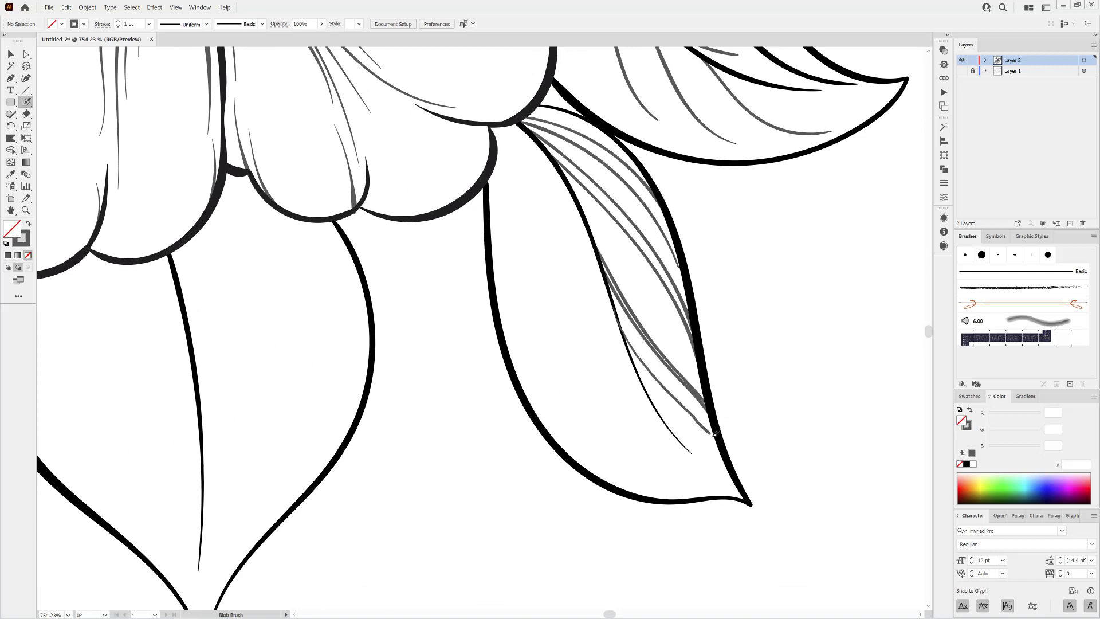
{"action": "left_click_drag", "start_coordinate": [622, 330], "coordinate": [719, 452]}
Fill the left half of the lower-right leaf with wavy grey veins reaching its lower edge.
{"action": "mouse_move", "coordinate": [517, 121]}
{"action": "left_mouse_down"}
{"action": "mouse_move", "coordinate": [508, 335]}
{"action": "mouse_move", "coordinate": [521, 401]}
{"action": "left_mouse_up"}
{"action": "mouse_move", "coordinate": [557, 164]}
{"action": "left_mouse_down"}
{"action": "mouse_move", "coordinate": [569, 456]}
{"action": "mouse_move", "coordinate": [566, 187]}
{"action": "mouse_move", "coordinate": [560, 401]}
{"action": "mouse_move", "coordinate": [580, 467]}
{"action": "left_mouse_up"}
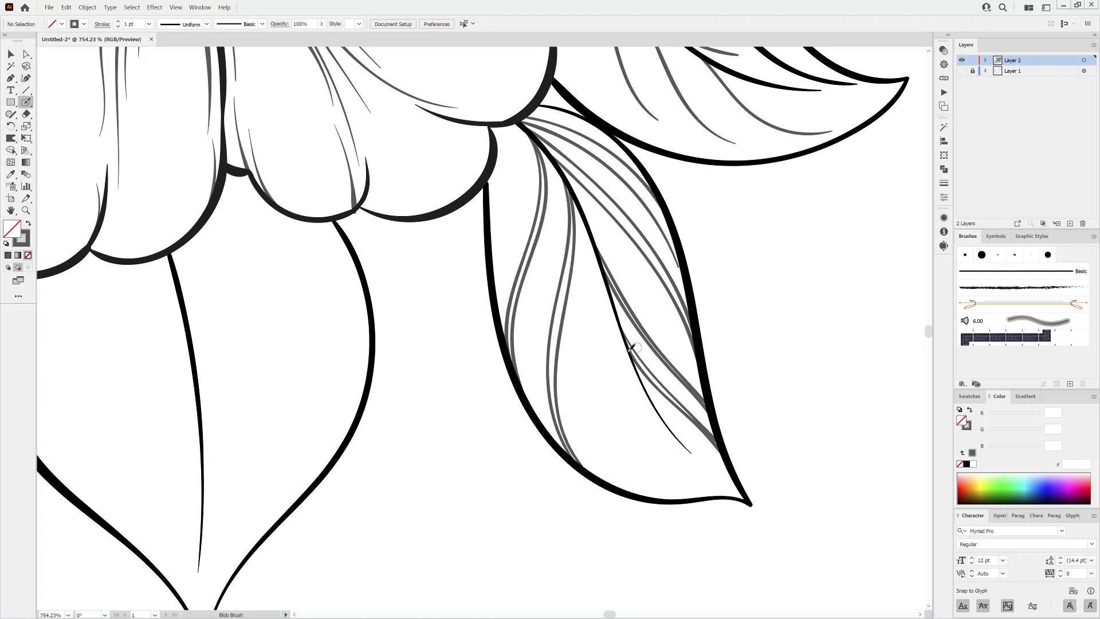
{"action": "mouse_move", "coordinate": [603, 275]}
{"action": "left_mouse_down"}
{"action": "mouse_move", "coordinate": [643, 397]}
{"action": "mouse_move", "coordinate": [711, 494]}
{"action": "left_mouse_up"}
{"action": "mouse_move", "coordinate": [593, 240]}
{"action": "left_mouse_down"}
{"action": "mouse_move", "coordinate": [619, 351]}
{"action": "mouse_move", "coordinate": [709, 496]}
{"action": "mouse_move", "coordinate": [611, 342]}
{"action": "mouse_move", "coordinate": [705, 496]}
{"action": "left_mouse_up"}
{"action": "mouse_move", "coordinate": [584, 217]}
{"action": "left_mouse_down"}
{"action": "mouse_move", "coordinate": [646, 465]}
{"action": "mouse_move", "coordinate": [683, 500]}
{"action": "left_mouse_up"}
Draw grey veins from the petals to the right edge in the upper right part of the leaf directly below the flower.
{"action": "mouse_move", "coordinate": [779, 387]}
{"action": "left_mouse_down"}
{"action": "mouse_move", "coordinate": [678, 464]}
{"action": "mouse_move", "coordinate": [675, 404]}
{"action": "left_mouse_up"}
{"action": "left_click_drag", "start_coordinate": [652, 341], "coordinate": [771, 368]}
{"action": "mouse_move", "coordinate": [619, 383]}
{"action": "left_mouse_down"}
{"action": "mouse_move", "coordinate": [658, 300]}
{"action": "mouse_move", "coordinate": [676, 303]}
{"action": "left_mouse_up"}
{"action": "left_click_drag", "start_coordinate": [639, 169], "coordinate": [636, 204]}
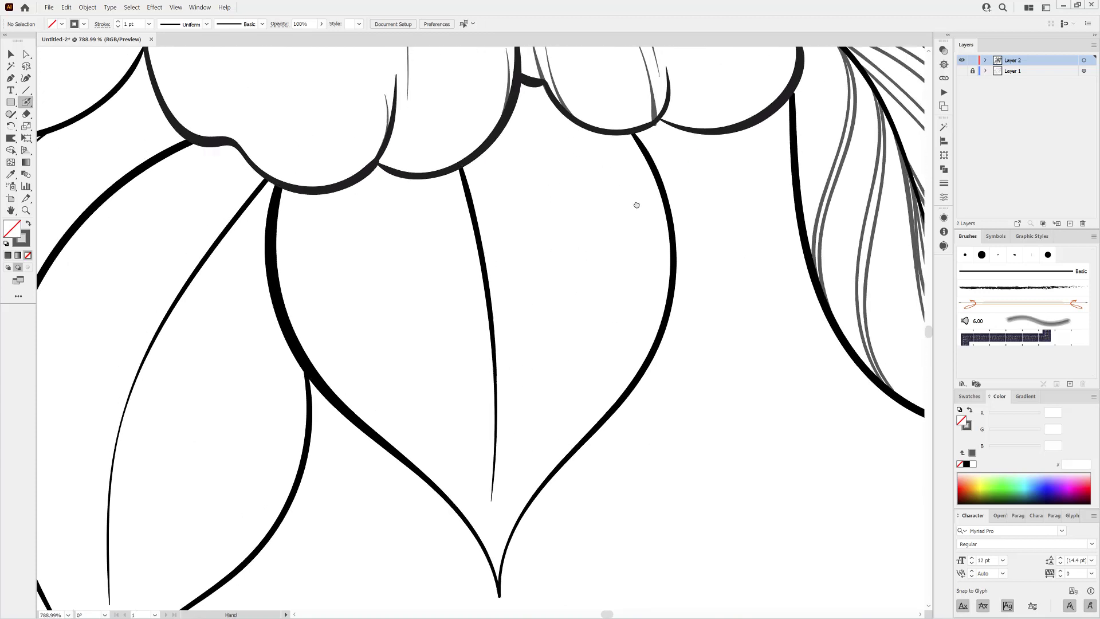
{"action": "left_click_drag", "start_coordinate": [741, 204], "coordinate": [716, 227]}
{"action": "left_click_drag", "start_coordinate": [513, 209], "coordinate": [645, 360]}
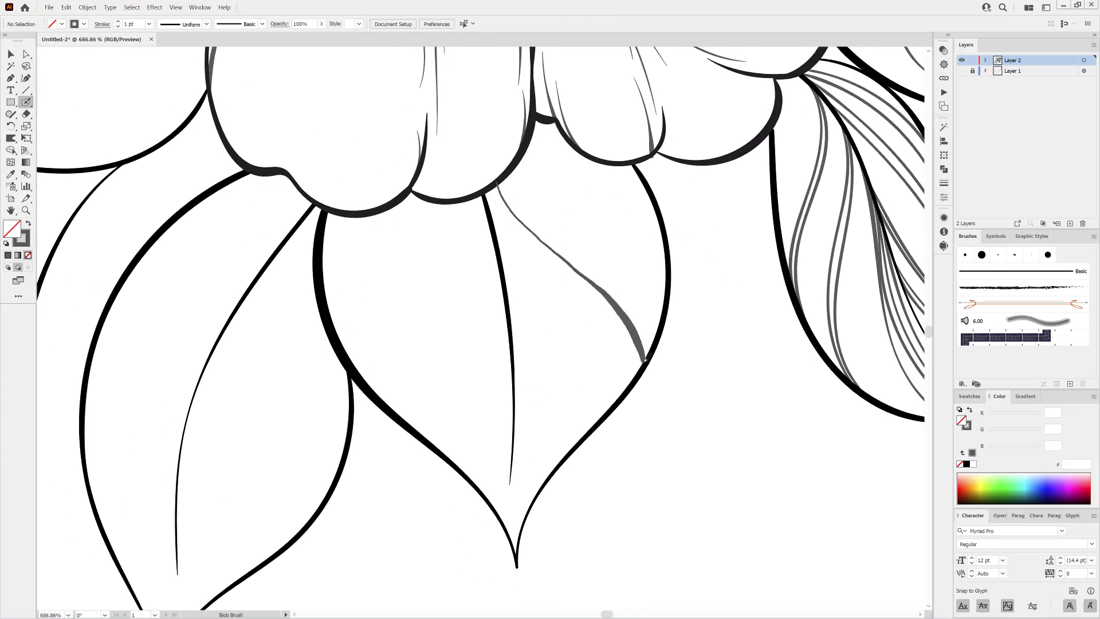
{"action": "left_click_drag", "start_coordinate": [503, 185], "coordinate": [654, 342]}
{"action": "left_click_drag", "start_coordinate": [507, 175], "coordinate": [664, 312]}
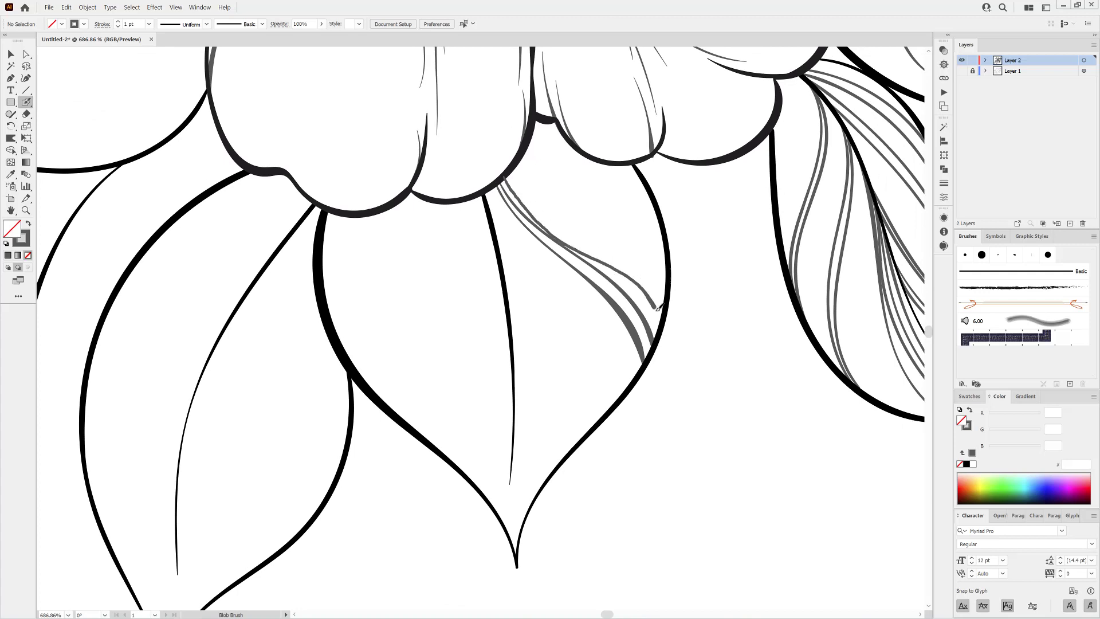
{"action": "left_click_drag", "start_coordinate": [523, 149], "coordinate": [665, 290]}
{"action": "mouse_move", "coordinate": [530, 126]}
{"action": "left_mouse_down"}
{"action": "mouse_move", "coordinate": [620, 216]}
{"action": "mouse_move", "coordinate": [665, 282]}
{"action": "left_mouse_up"}
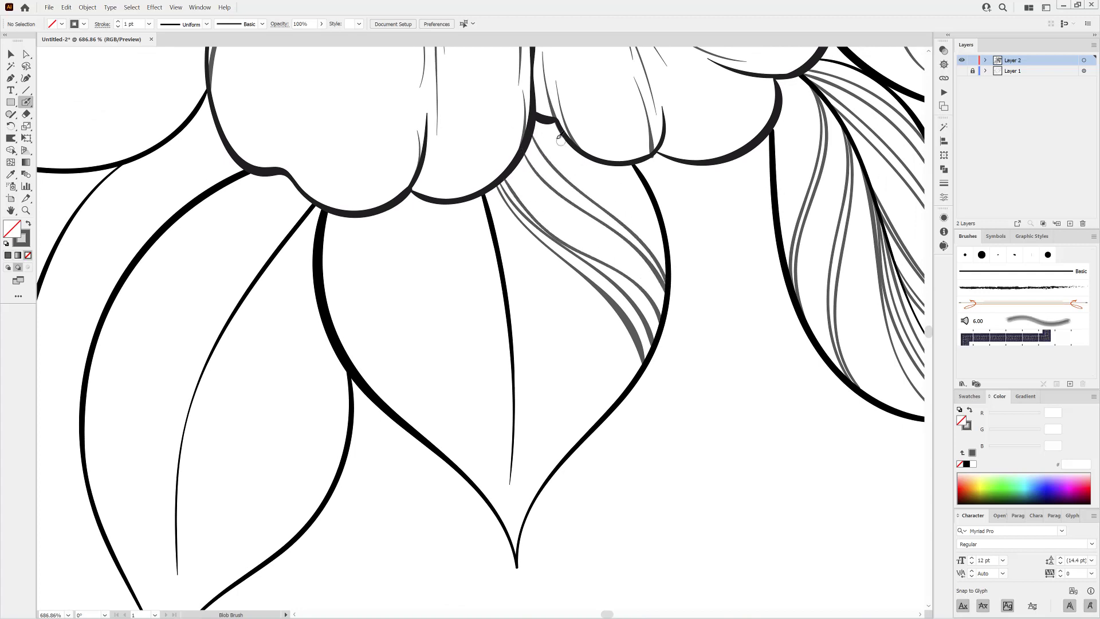
{"action": "left_click_drag", "start_coordinate": [598, 191], "coordinate": [654, 241]}
Add grey veins on both sides of the midrib near the tip of the leaf directly below the flower.
{"action": "left_click_drag", "start_coordinate": [498, 250], "coordinate": [572, 452]}
{"action": "left_click_drag", "start_coordinate": [503, 270], "coordinate": [569, 454]}
{"action": "left_click_drag", "start_coordinate": [506, 288], "coordinate": [565, 455]}
{"action": "left_click_drag", "start_coordinate": [505, 289], "coordinate": [541, 475]}
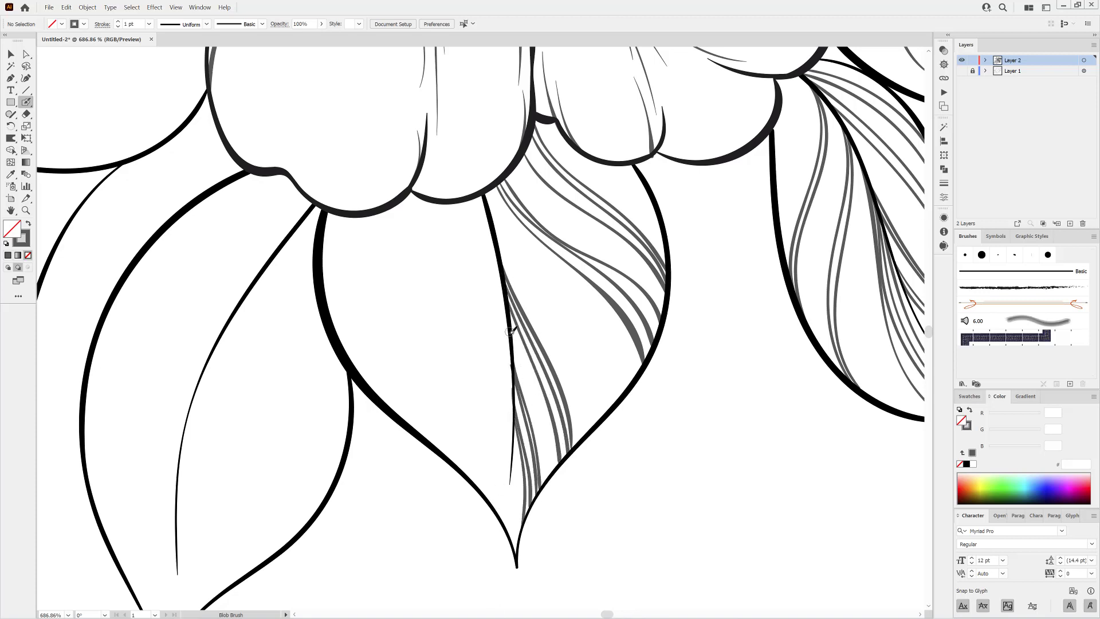
{"action": "left_click_drag", "start_coordinate": [512, 366], "coordinate": [479, 461]}
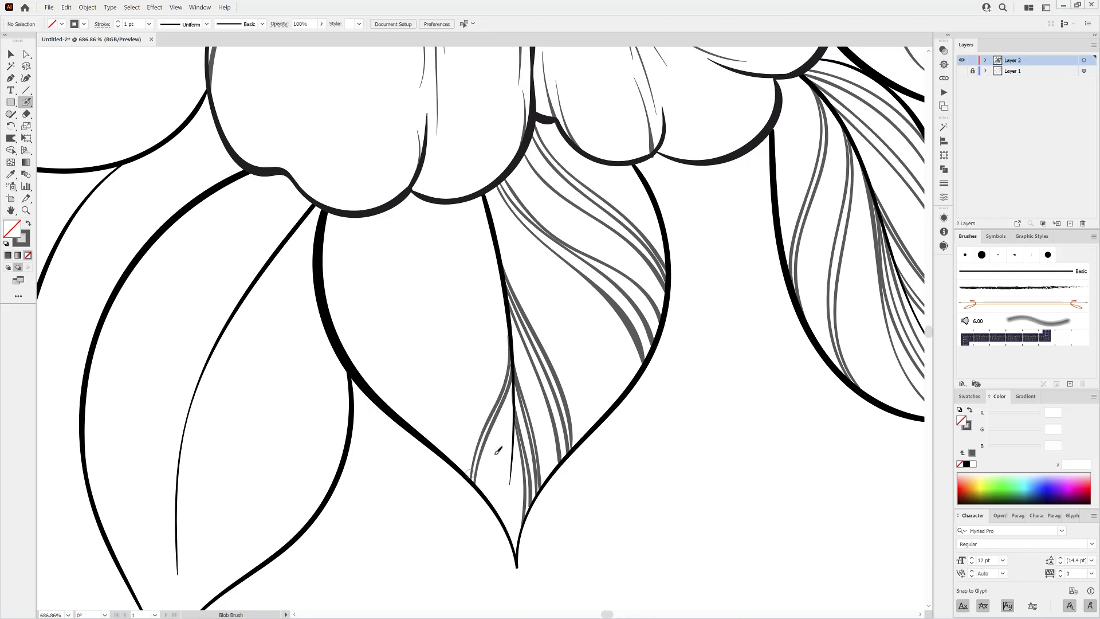
{"action": "left_click_drag", "start_coordinate": [511, 337], "coordinate": [497, 456]}
{"action": "key", "text": "ctrl+z"}
{"action": "mouse_move", "coordinate": [507, 289]}
{"action": "left_mouse_down"}
{"action": "mouse_move", "coordinate": [513, 380]}
{"action": "mouse_move", "coordinate": [498, 505]}
{"action": "left_mouse_up"}
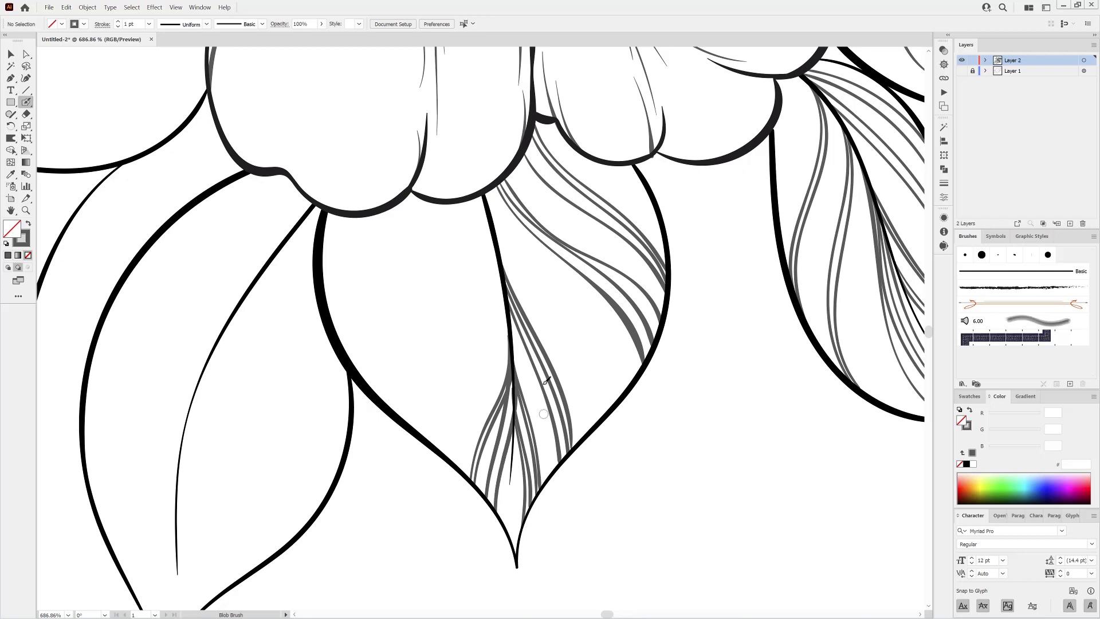
Fill the rest of the left half of the leaf directly below the flower with curved grey veins.
{"action": "left_click_drag", "start_coordinate": [480, 362], "coordinate": [449, 457]}
{"action": "left_click_drag", "start_coordinate": [493, 283], "coordinate": [434, 447]}
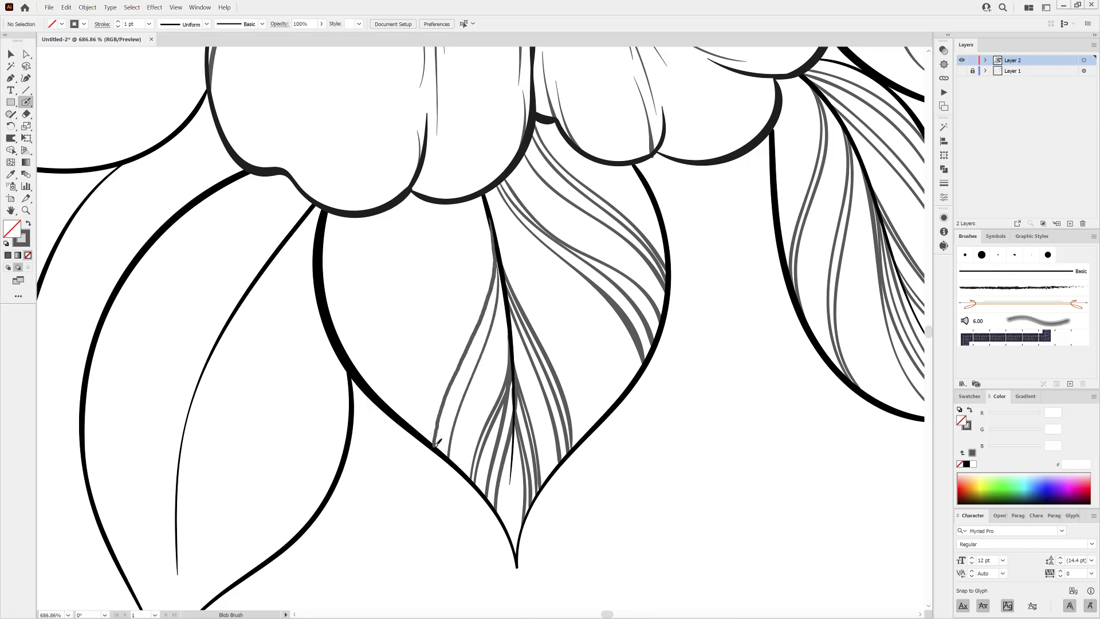
{"action": "left_click_drag", "start_coordinate": [492, 213], "coordinate": [424, 427]}
{"action": "mouse_move", "coordinate": [484, 193]}
{"action": "left_mouse_down"}
{"action": "mouse_move", "coordinate": [388, 385]}
{"action": "mouse_move", "coordinate": [435, 258]}
{"action": "mouse_move", "coordinate": [381, 378]}
{"action": "left_mouse_up"}
{"action": "mouse_move", "coordinate": [438, 202]}
{"action": "left_mouse_down"}
{"action": "mouse_move", "coordinate": [361, 364]}
{"action": "mouse_move", "coordinate": [400, 250]}
{"action": "mouse_move", "coordinate": [349, 353]}
{"action": "left_mouse_up"}
{"action": "left_click_drag", "start_coordinate": [390, 205], "coordinate": [328, 299]}
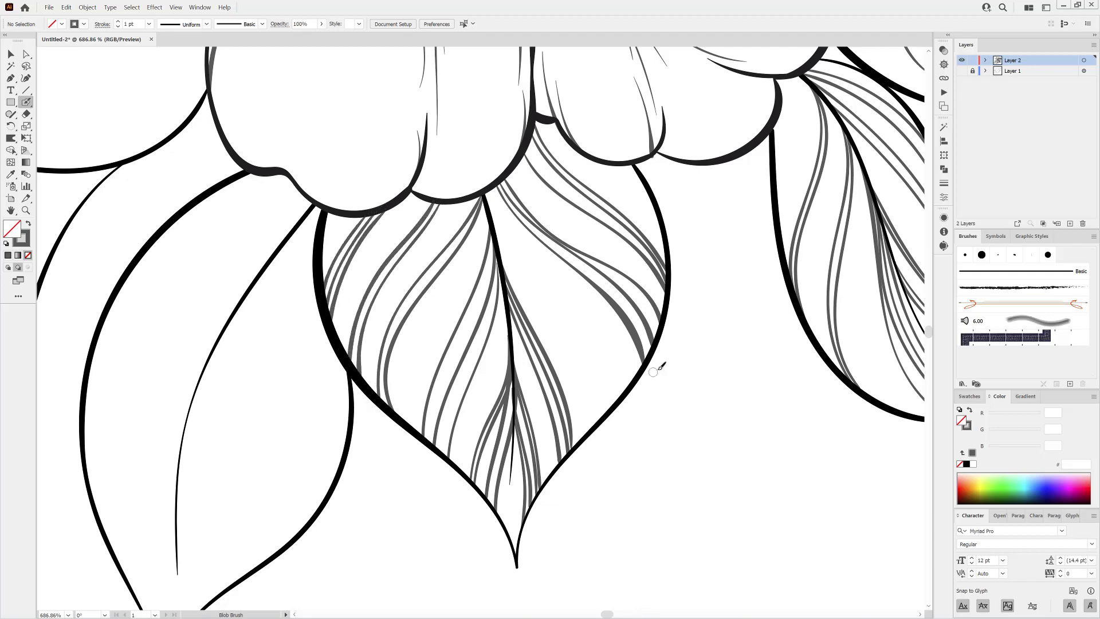
Draw long grey veins from the base down both halves of the next leaf to the left below the flower.
{"action": "left_click_drag", "start_coordinate": [733, 358], "coordinate": [693, 418]}
{"action": "left_click_drag", "start_coordinate": [607, 354], "coordinate": [683, 332]}
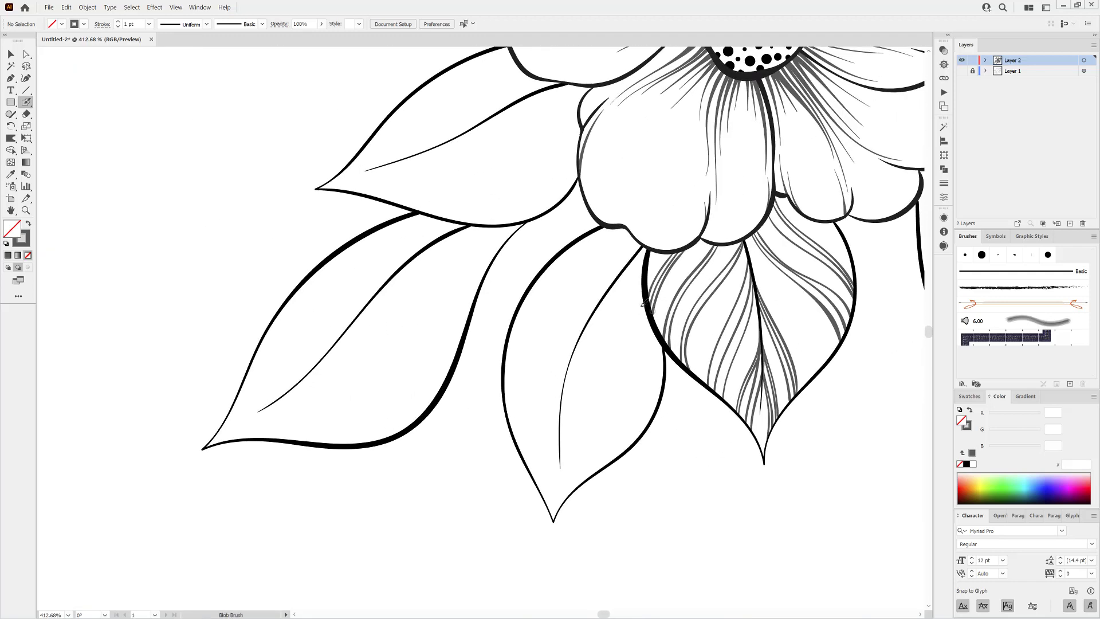
{"action": "mouse_move", "coordinate": [643, 246]}
{"action": "left_mouse_down"}
{"action": "mouse_move", "coordinate": [526, 415]}
{"action": "mouse_move", "coordinate": [523, 461]}
{"action": "left_mouse_up"}
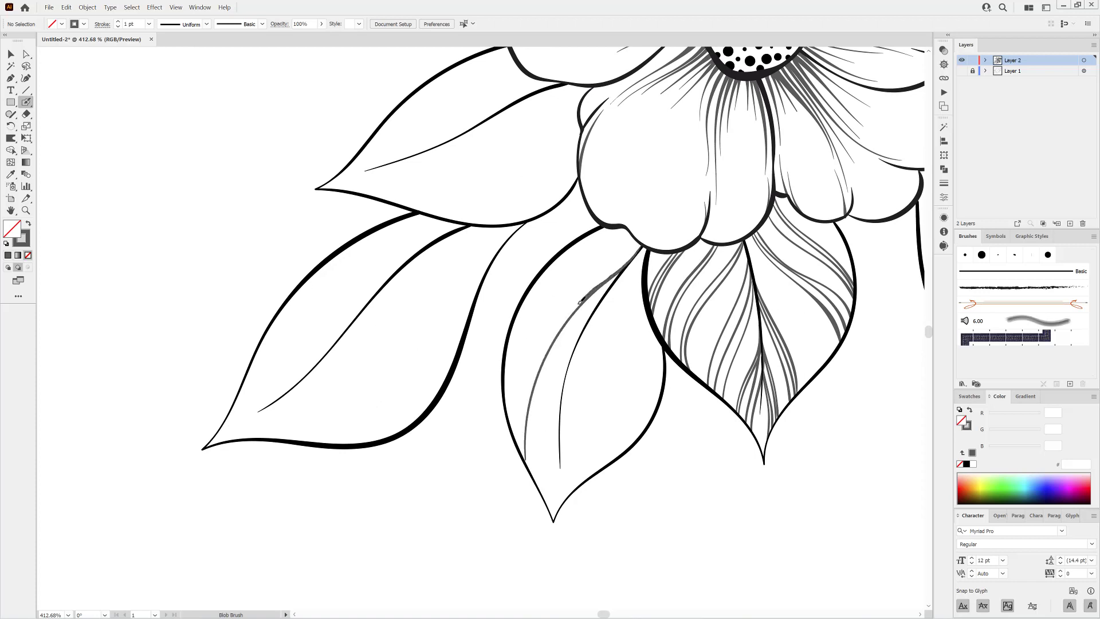
{"action": "left_click_drag", "start_coordinate": [637, 250], "coordinate": [530, 464]}
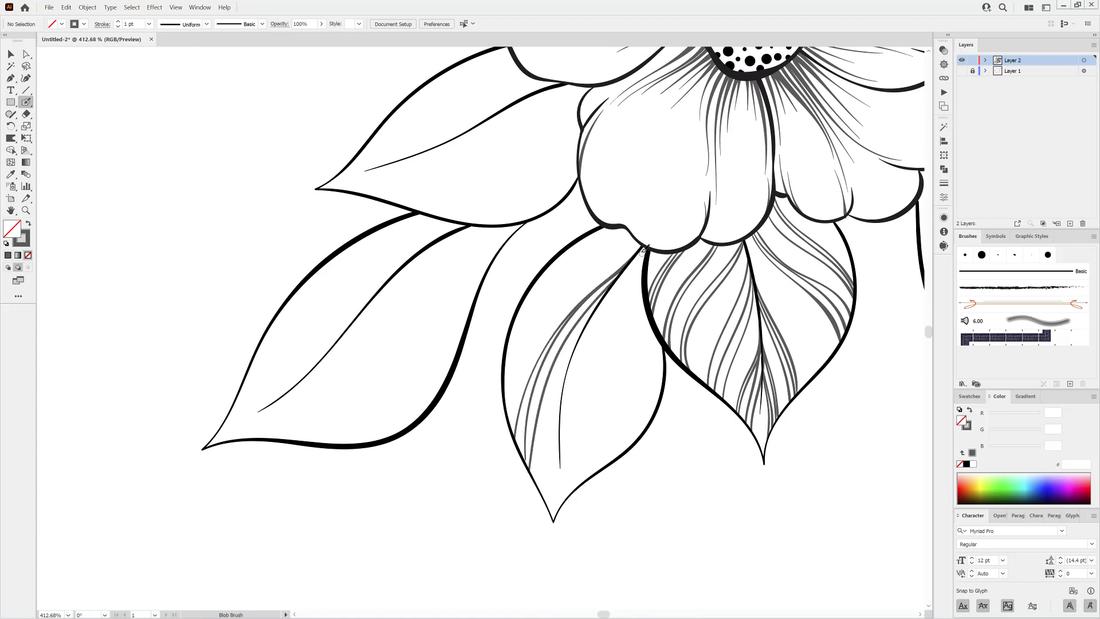
{"action": "mouse_move", "coordinate": [640, 250]}
{"action": "left_mouse_down"}
{"action": "mouse_move", "coordinate": [653, 416]}
{"action": "mouse_move", "coordinate": [651, 406]}
{"action": "mouse_move", "coordinate": [650, 430]}
{"action": "mouse_move", "coordinate": [626, 450]}
{"action": "left_mouse_up"}
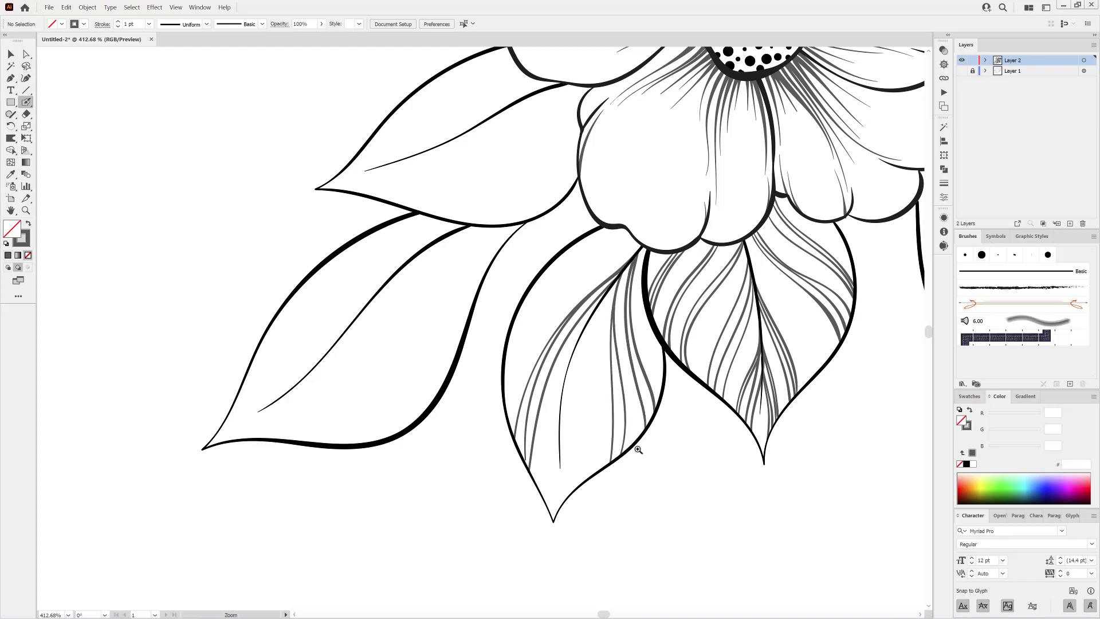
Add grey veins from that leaf's midrib down to its lower right edge and tip.
{"action": "scroll", "coordinate": [633, 447], "scroll_direction": "up", "scroll_amount": 3}
{"action": "left_click_drag", "start_coordinate": [596, 103], "coordinate": [588, 457]}
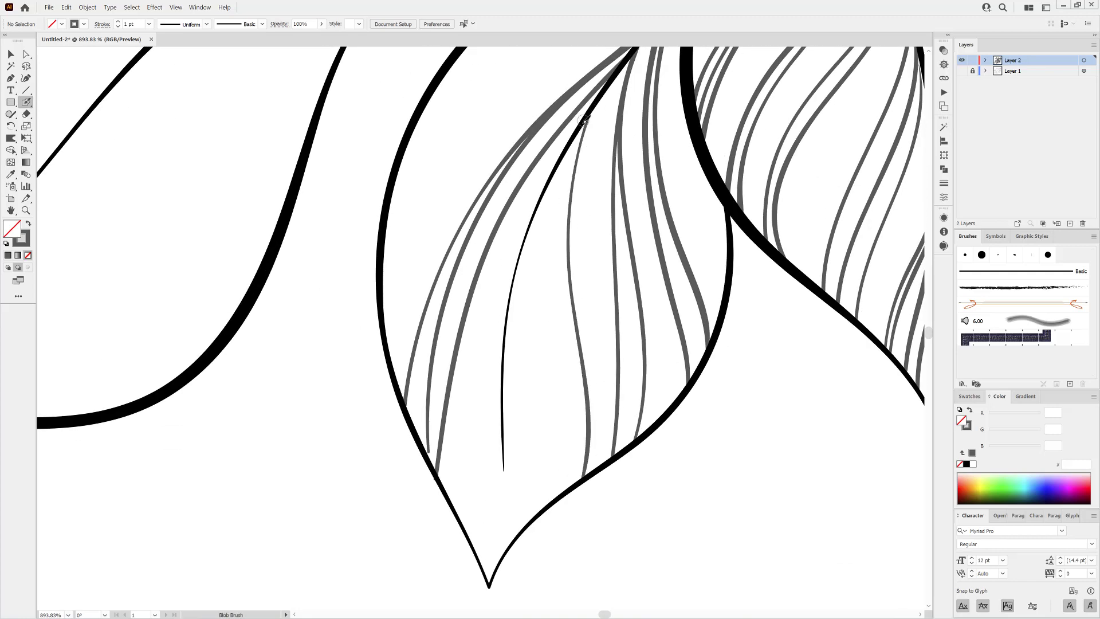
{"action": "left_click_drag", "start_coordinate": [536, 213], "coordinate": [545, 486]}
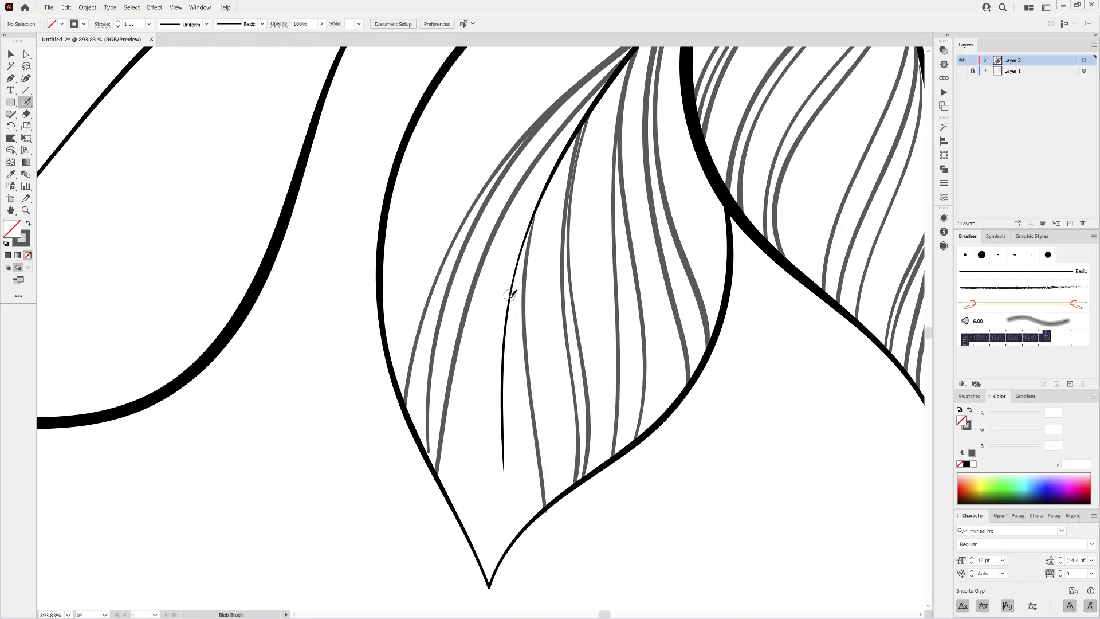
{"action": "left_click_drag", "start_coordinate": [514, 290], "coordinate": [485, 573]}
{"action": "left_click_drag", "start_coordinate": [504, 343], "coordinate": [488, 578]}
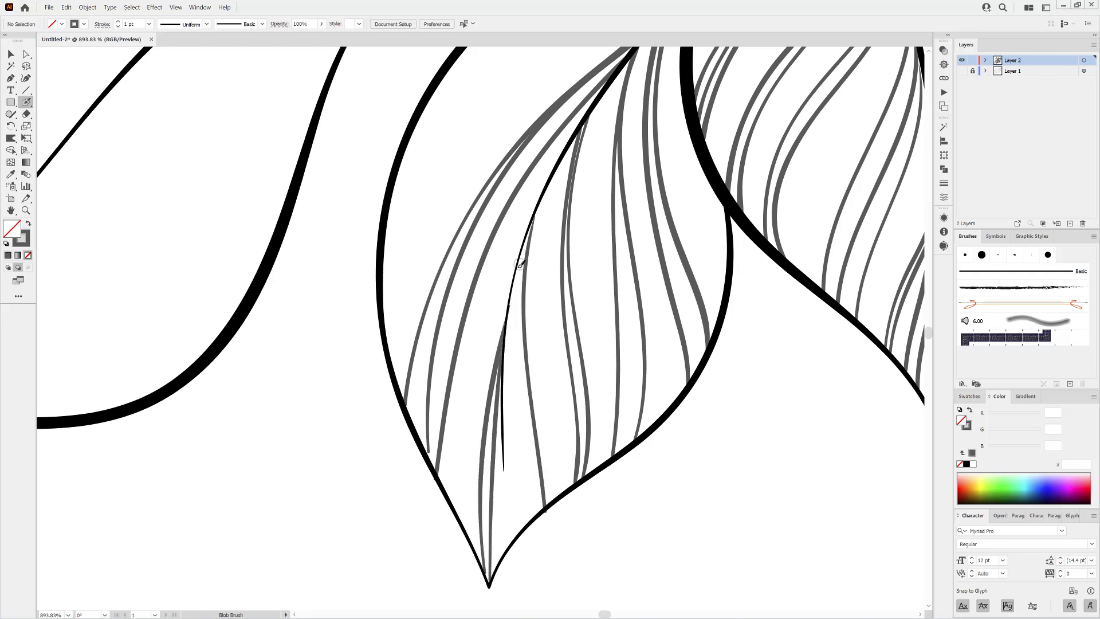
{"action": "left_click_drag", "start_coordinate": [512, 310], "coordinate": [531, 526]}
Fill the upper left half of the same leaf with curved grey veins from the base to the outer edge.
{"action": "mouse_move", "coordinate": [731, 366]}
{"action": "left_mouse_down"}
{"action": "mouse_move", "coordinate": [644, 339]}
{"action": "mouse_move", "coordinate": [601, 359]}
{"action": "mouse_move", "coordinate": [729, 185]}
{"action": "mouse_move", "coordinate": [503, 315]}
{"action": "mouse_move", "coordinate": [486, 356]}
{"action": "left_mouse_up"}
{"action": "mouse_move", "coordinate": [733, 178]}
{"action": "left_mouse_down"}
{"action": "mouse_move", "coordinate": [528, 290]}
{"action": "mouse_move", "coordinate": [497, 318]}
{"action": "mouse_move", "coordinate": [520, 278]}
{"action": "left_mouse_up"}
{"action": "left_click_drag", "start_coordinate": [674, 239], "coordinate": [486, 485]}
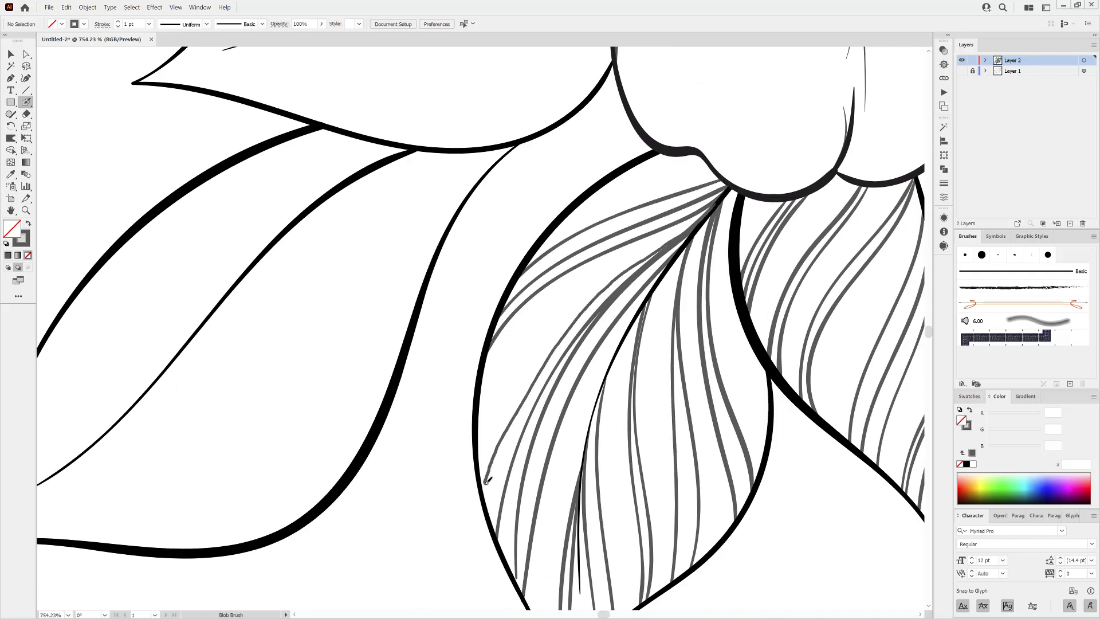
Fill the lower right half of the far lower-left leaf with curved grey veins reaching its thick edge.
{"action": "left_click_drag", "start_coordinate": [759, 386], "coordinate": [629, 355]}
{"action": "left_click_drag", "start_coordinate": [803, 454], "coordinate": [576, 467]}
{"action": "left_click_drag", "start_coordinate": [515, 362], "coordinate": [629, 348]}
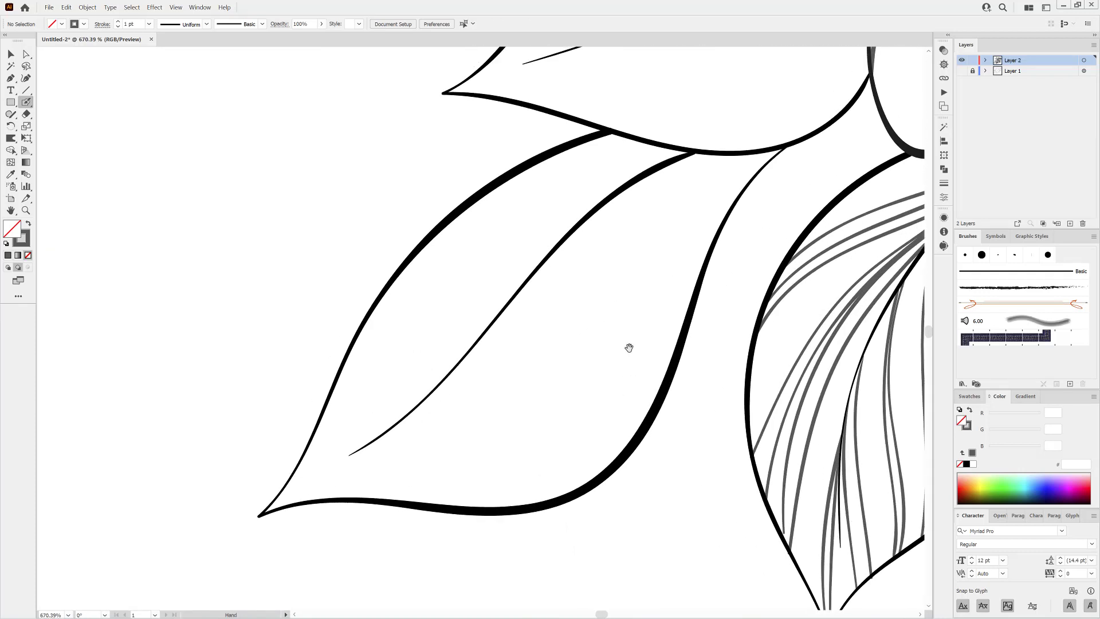
{"action": "left_click_drag", "start_coordinate": [684, 190], "coordinate": [638, 431]}
{"action": "left_click_drag", "start_coordinate": [670, 206], "coordinate": [608, 467]}
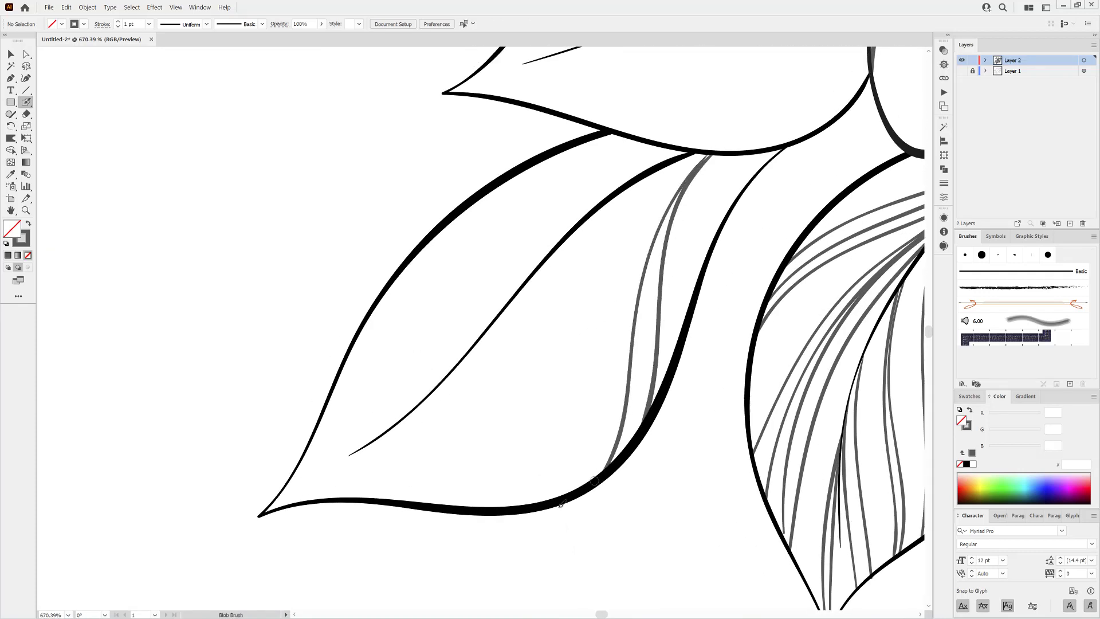
{"action": "mouse_move", "coordinate": [702, 152]}
{"action": "left_mouse_down"}
{"action": "mouse_move", "coordinate": [626, 267]}
{"action": "mouse_move", "coordinate": [547, 497]}
{"action": "left_mouse_up"}
{"action": "mouse_move", "coordinate": [668, 162]}
{"action": "left_mouse_down"}
{"action": "mouse_move", "coordinate": [572, 375]}
{"action": "mouse_move", "coordinate": [496, 503]}
{"action": "mouse_move", "coordinate": [550, 345]}
{"action": "mouse_move", "coordinate": [437, 504]}
{"action": "left_mouse_up"}
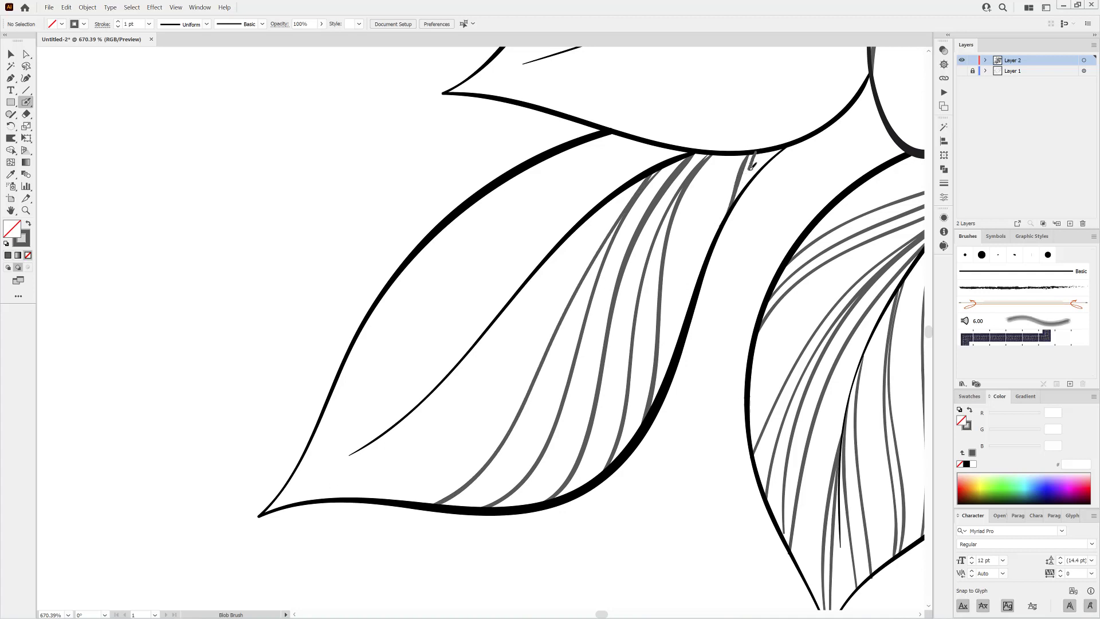
Draw curved grey veins from the midrib to the upper left edge of the far lower-left leaf.
{"action": "mouse_move", "coordinate": [691, 153]}
{"action": "left_mouse_down"}
{"action": "mouse_move", "coordinate": [484, 197]}
{"action": "mouse_move", "coordinate": [442, 230]}
{"action": "mouse_move", "coordinate": [538, 173]}
{"action": "mouse_move", "coordinate": [436, 232]}
{"action": "left_mouse_up"}
{"action": "mouse_move", "coordinate": [651, 174]}
{"action": "left_mouse_down"}
{"action": "mouse_move", "coordinate": [378, 303]}
{"action": "mouse_move", "coordinate": [365, 324]}
{"action": "left_mouse_up"}
{"action": "mouse_move", "coordinate": [618, 193]}
{"action": "left_mouse_down"}
{"action": "mouse_move", "coordinate": [443, 274]}
{"action": "mouse_move", "coordinate": [347, 361]}
{"action": "left_mouse_up"}
Add grey veins on both sides of the midrib toward the tip of the far lower-left leaf.
{"action": "key", "text": "space"}
{"action": "left_click_drag", "start_coordinate": [617, 350], "coordinate": [872, 208]}
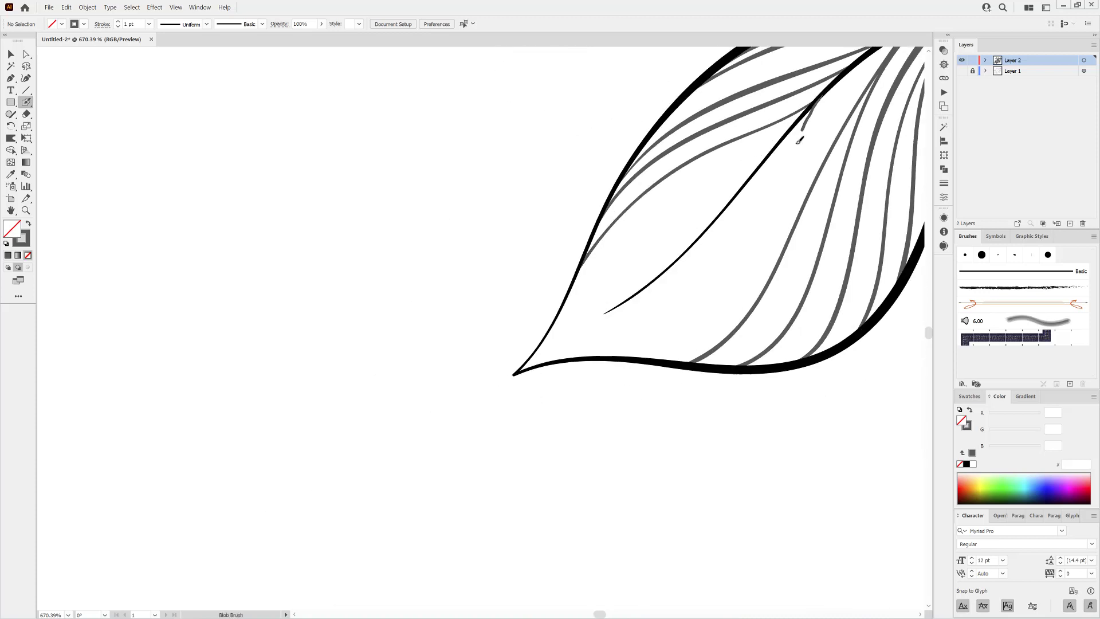
{"action": "left_click_drag", "start_coordinate": [800, 140], "coordinate": [594, 359]}
{"action": "mouse_move", "coordinate": [776, 167]}
{"action": "left_mouse_down"}
{"action": "mouse_move", "coordinate": [692, 289]}
{"action": "mouse_move", "coordinate": [596, 356]}
{"action": "left_mouse_up"}
{"action": "mouse_move", "coordinate": [810, 108]}
{"action": "left_mouse_down"}
{"action": "mouse_move", "coordinate": [662, 301]}
{"action": "mouse_move", "coordinate": [587, 355]}
{"action": "mouse_move", "coordinate": [603, 262]}
{"action": "mouse_move", "coordinate": [561, 311]}
{"action": "left_mouse_up"}
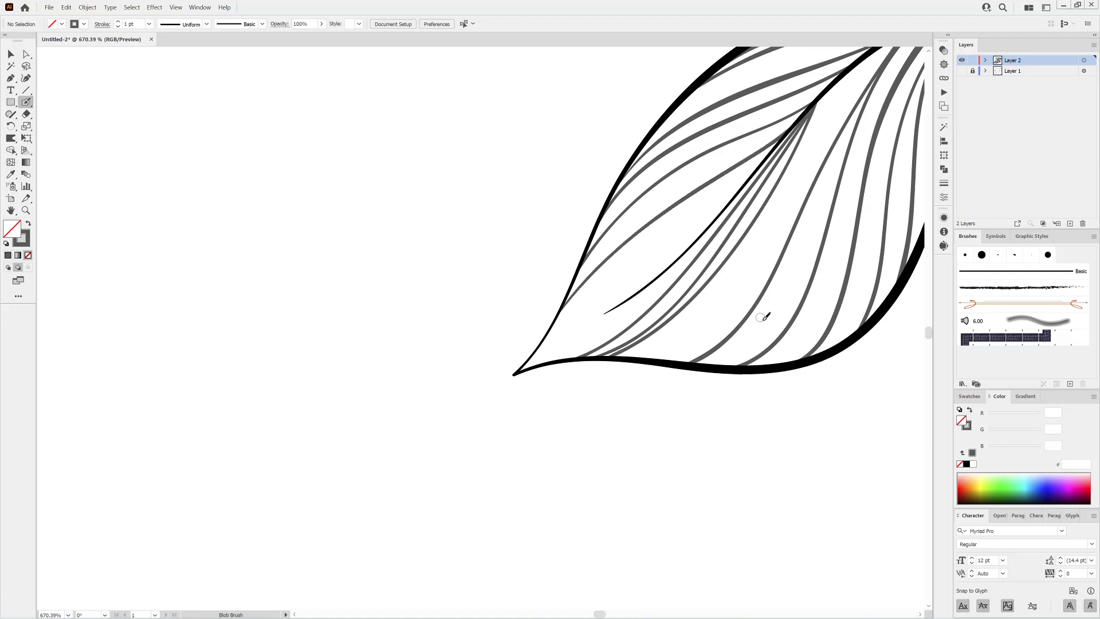
Try sparse grey veins that stop short of the edges on the leaf directly left of the lower petals.
{"action": "scroll", "coordinate": [767, 317], "scroll_direction": "down", "scroll_amount": 5}
{"action": "mouse_move", "coordinate": [837, 244]}
{"action": "left_mouse_down"}
{"action": "mouse_move", "coordinate": [521, 361]}
{"action": "mouse_move", "coordinate": [531, 352]}
{"action": "left_mouse_up"}
{"action": "scroll", "coordinate": [533, 334], "scroll_direction": "up", "scroll_amount": 5}
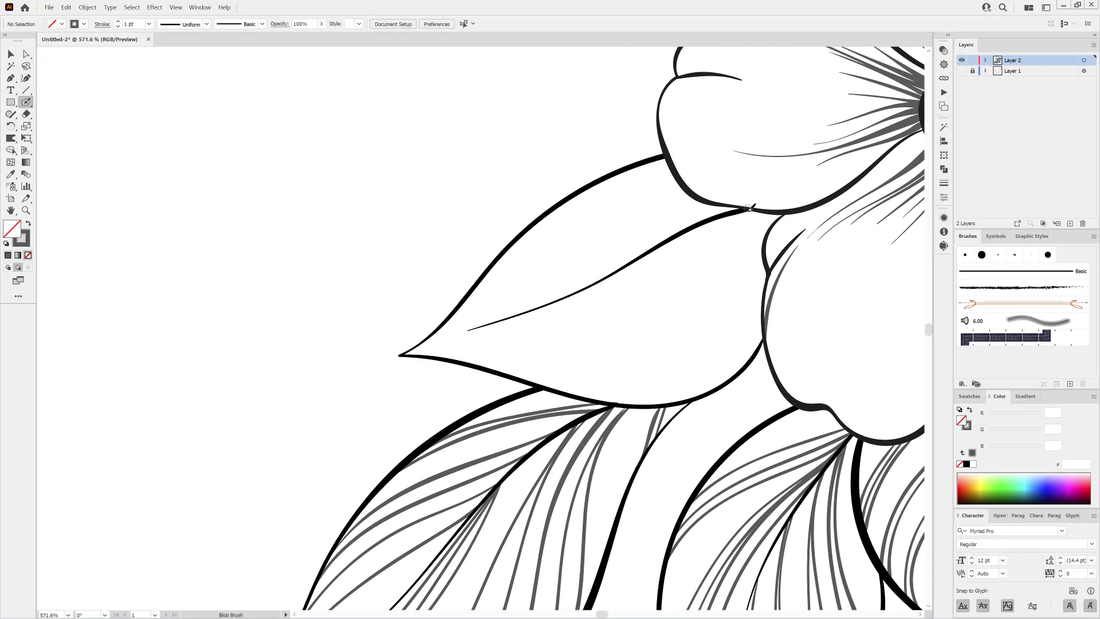
{"action": "mouse_move", "coordinate": [747, 211]}
{"action": "left_mouse_down"}
{"action": "mouse_move", "coordinate": [651, 357]}
{"action": "mouse_move", "coordinate": [594, 390]}
{"action": "left_mouse_up"}
{"action": "left_click_drag", "start_coordinate": [688, 230], "coordinate": [543, 358]}
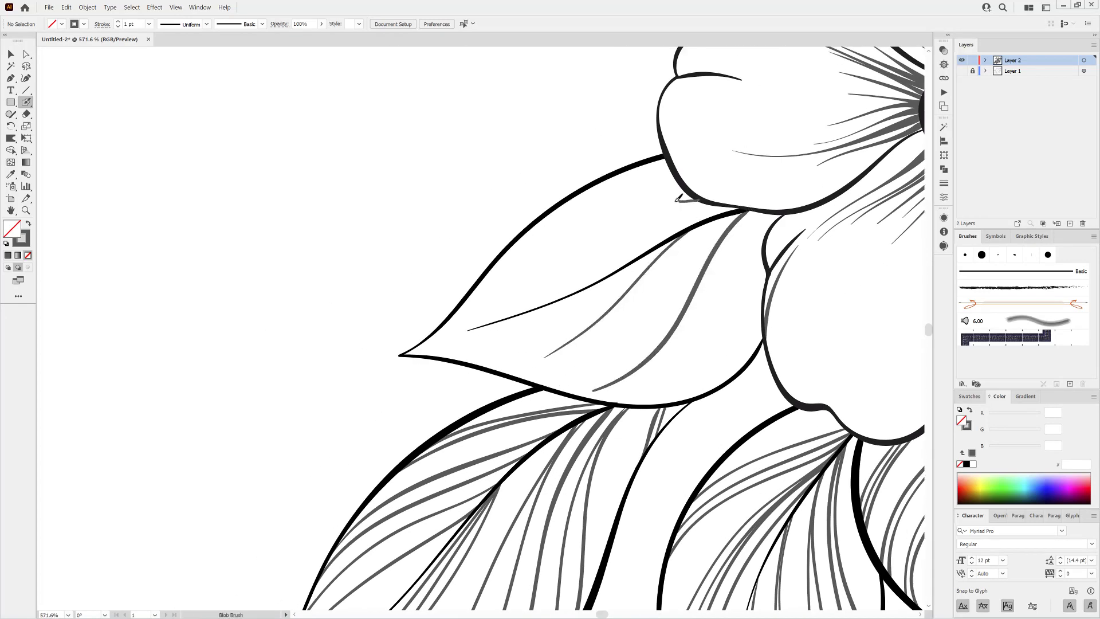
{"action": "left_click_drag", "start_coordinate": [690, 200], "coordinate": [575, 213]}
{"action": "left_click_drag", "start_coordinate": [690, 229], "coordinate": [518, 270]}
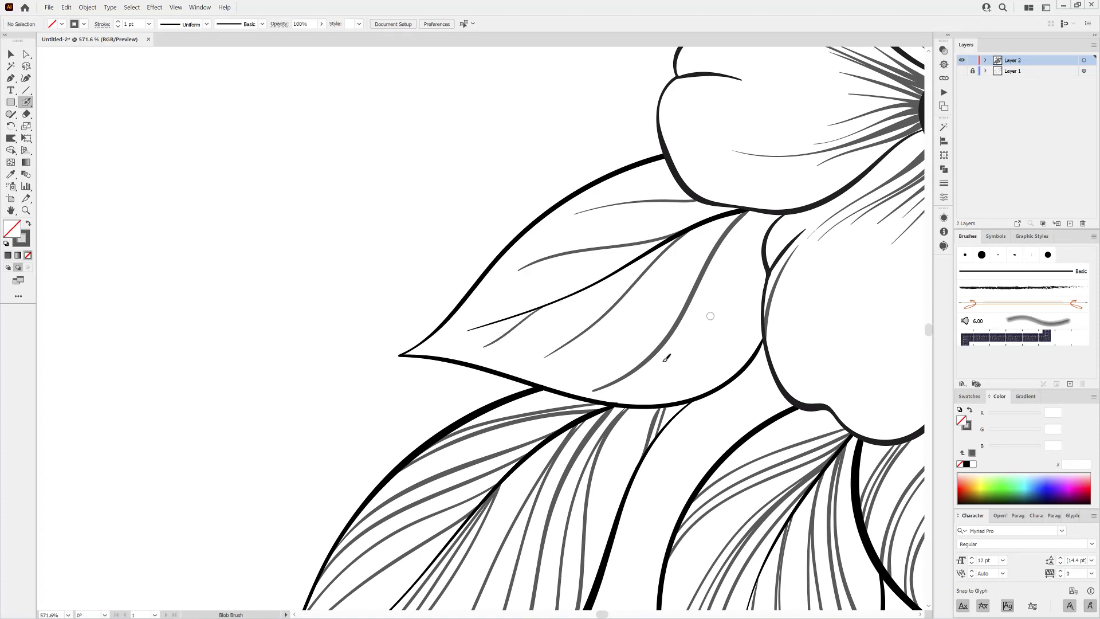
{"action": "left_click_drag", "start_coordinate": [745, 217], "coordinate": [694, 310]}
{"action": "left_click_drag", "start_coordinate": [747, 209], "coordinate": [670, 293]}
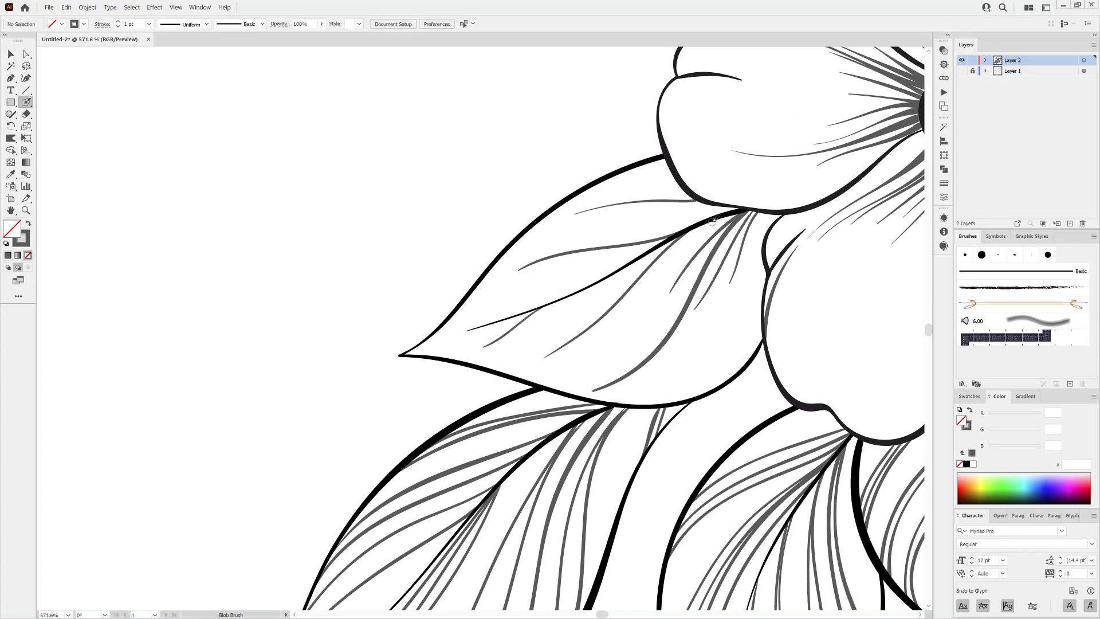
{"action": "left_click_drag", "start_coordinate": [713, 220], "coordinate": [628, 310]}
{"action": "mouse_move", "coordinate": [694, 224]}
{"action": "left_mouse_down"}
{"action": "mouse_move", "coordinate": [593, 244]}
{"action": "mouse_move", "coordinate": [652, 247]}
{"action": "left_mouse_up"}
{"action": "left_click_drag", "start_coordinate": [594, 285], "coordinate": [598, 282]}
Undo all the sparse veins on the leaf directly left of the lower petals.
{"action": "scroll", "coordinate": [755, 340], "scroll_direction": "down", "scroll_amount": 8}
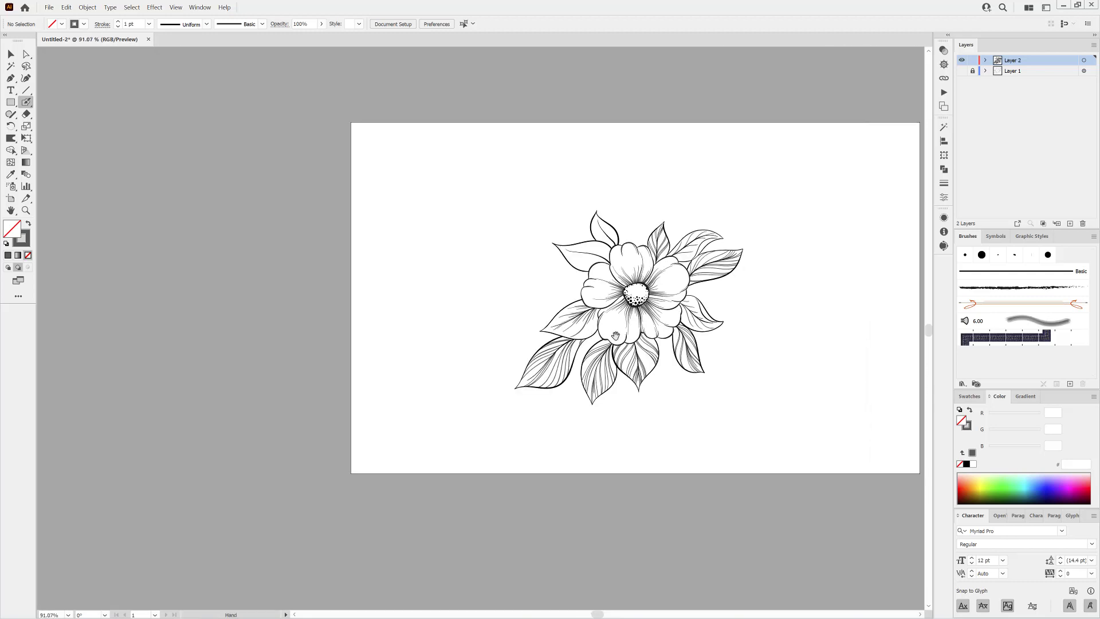
{"action": "scroll", "coordinate": [615, 337], "scroll_direction": "up", "scroll_amount": 6}
{"action": "key", "text": "ctrl+z"}
{"action": "key", "text": "ctrl+z"}
{"action": "key", "text": "ctrl+z"}
{"action": "key", "text": "ctrl+z"}
{"action": "key", "text": "ctrl+z"}
{"action": "key", "text": "ctrl+z"}
{"action": "key", "text": "ctrl+z"}
{"action": "key", "text": "ctrl+z"}
{"action": "key", "text": "ctrl+z"}
{"action": "key", "text": "ctrl+z"}
{"action": "key", "text": "ctrl+z"}
{"action": "key", "text": "ctrl+z"}
{"action": "key", "text": "ctrl+z"}
{"action": "key", "text": "ctrl+z"}
{"action": "key", "text": "ctrl+z"}
{"action": "key", "text": "ctrl+z"}
Fill both halves of the leaf left of the lower petals with full-length grey veins reaching its edges.
{"action": "left_click_drag", "start_coordinate": [505, 357], "coordinate": [659, 331]}
{"action": "left_click_drag", "start_coordinate": [642, 268], "coordinate": [504, 361]}
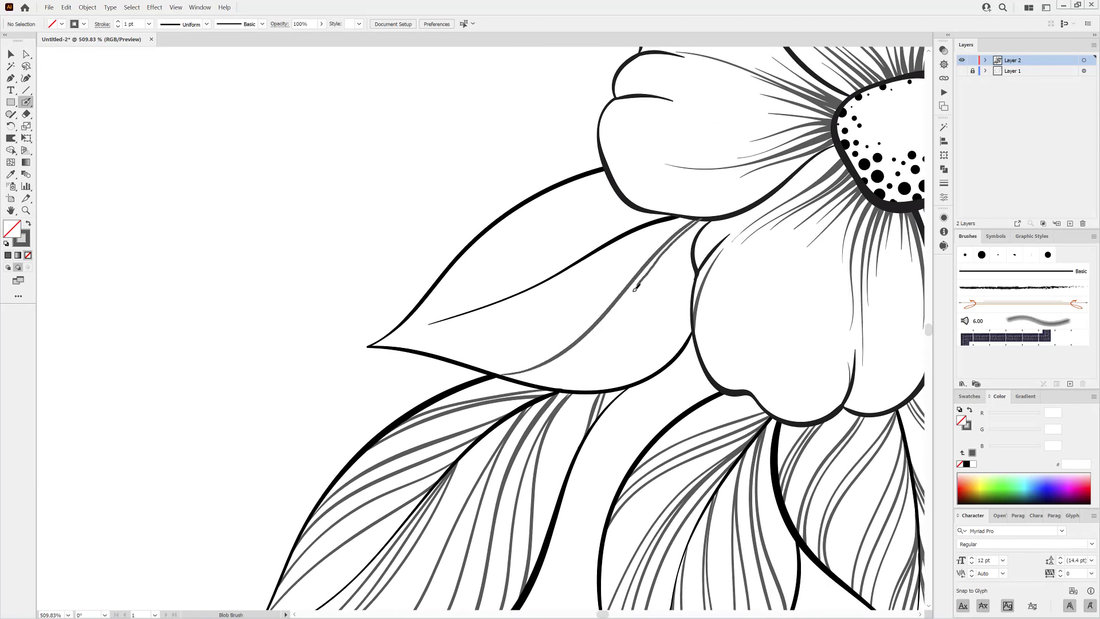
{"action": "left_click_drag", "start_coordinate": [635, 288], "coordinate": [500, 376]}
{"action": "left_click_drag", "start_coordinate": [694, 259], "coordinate": [623, 382]}
{"action": "left_click_drag", "start_coordinate": [692, 265], "coordinate": [627, 384]}
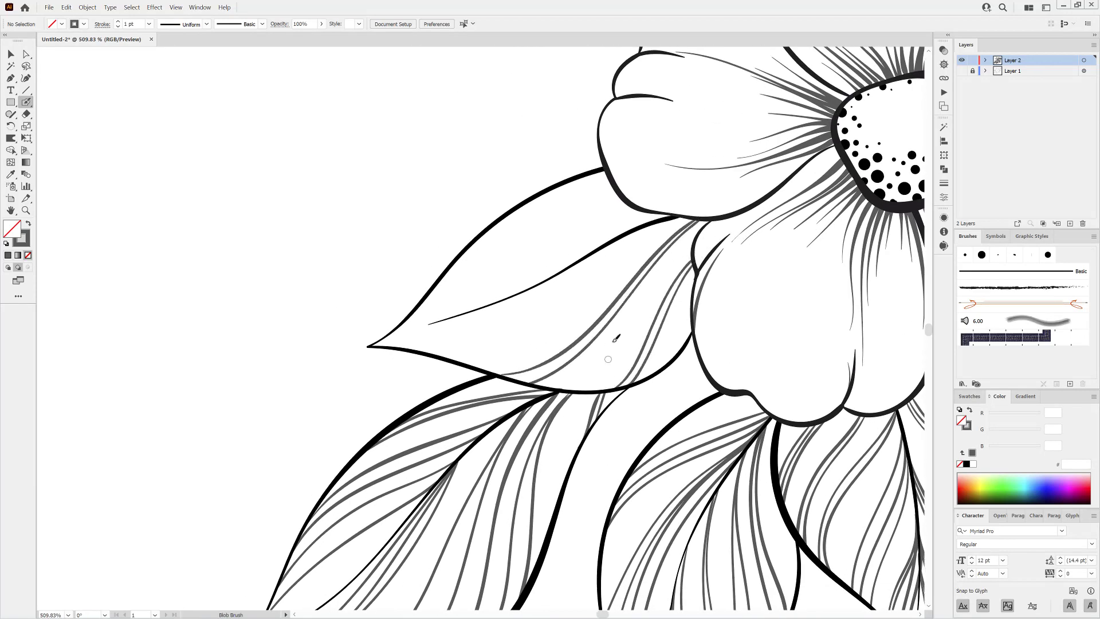
{"action": "left_click_drag", "start_coordinate": [622, 268], "coordinate": [522, 367]}
{"action": "mouse_move", "coordinate": [626, 233]}
{"action": "left_mouse_down"}
{"action": "mouse_move", "coordinate": [516, 347]}
{"action": "mouse_move", "coordinate": [523, 329]}
{"action": "mouse_move", "coordinate": [474, 364]}
{"action": "left_mouse_up"}
{"action": "left_click_drag", "start_coordinate": [393, 348], "coordinate": [405, 343]}
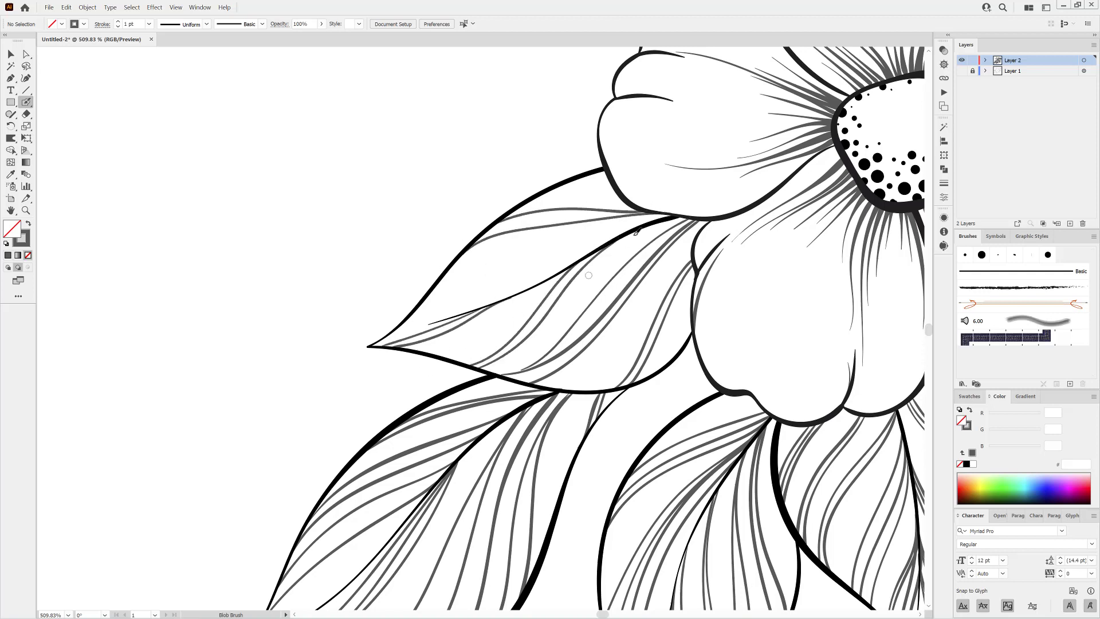
Draw sparse grey veins on both sides of the midrib of the wide leaf at the flower's upper left.
{"action": "scroll", "coordinate": [590, 343], "scroll_direction": "up", "scroll_amount": 8}
{"action": "left_click_drag", "start_coordinate": [553, 306], "coordinate": [619, 375]}
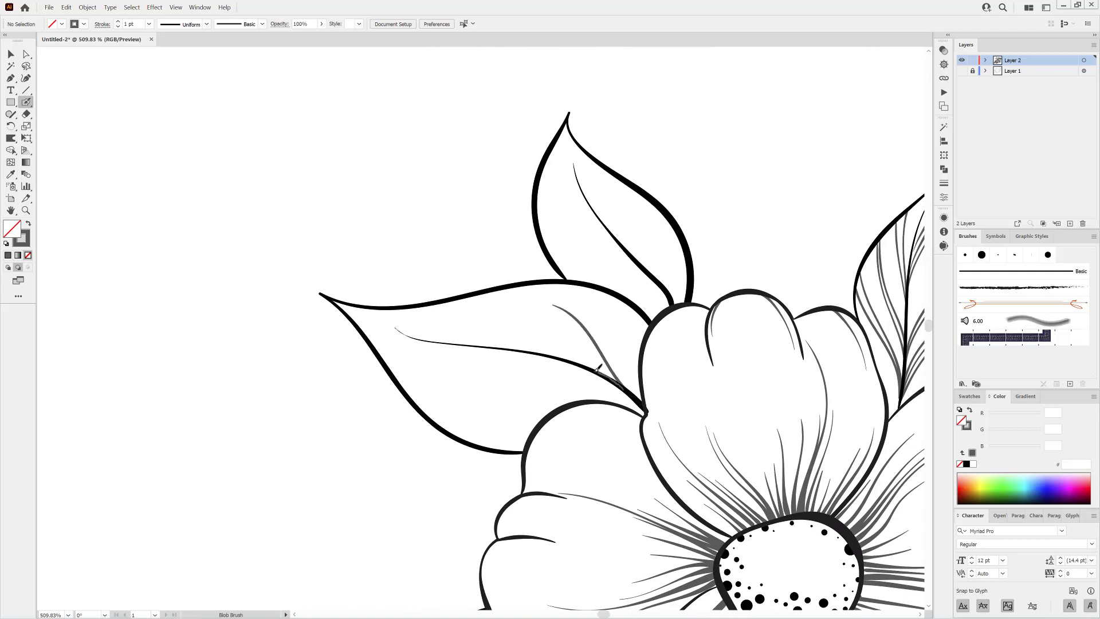
{"action": "left_click_drag", "start_coordinate": [449, 314], "coordinate": [550, 355]}
{"action": "mouse_move", "coordinate": [420, 375]}
{"action": "left_mouse_down"}
{"action": "mouse_move", "coordinate": [578, 373]}
{"action": "mouse_move", "coordinate": [628, 385]}
{"action": "left_mouse_up"}
{"action": "left_click_drag", "start_coordinate": [402, 341], "coordinate": [547, 360]}
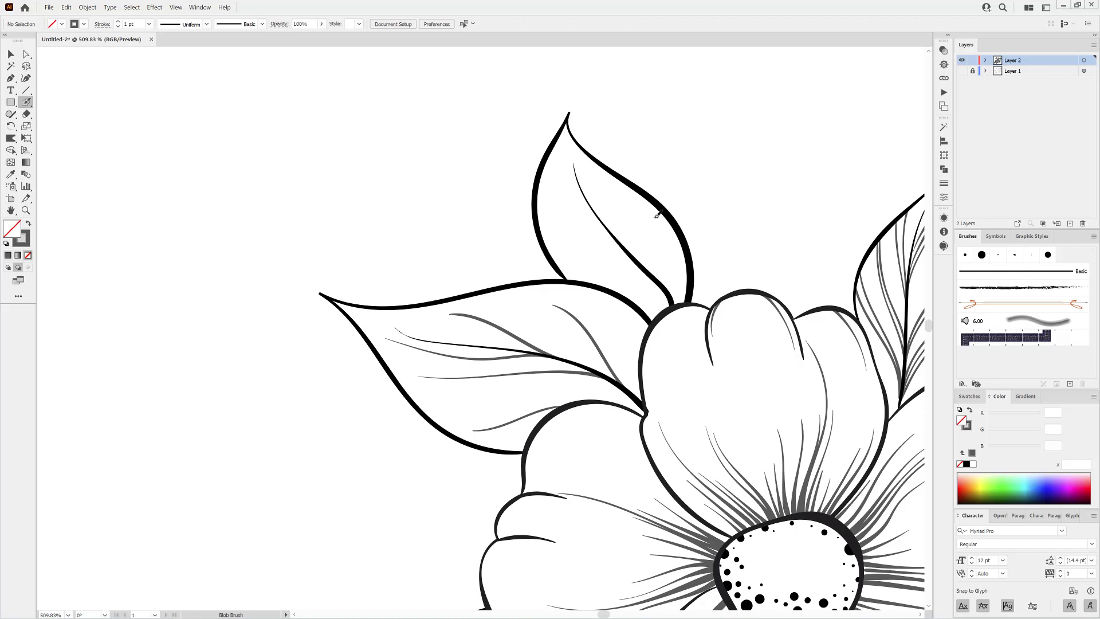
Draw sparse grey veins on the small upright upper-left leaf and warp the overshooting vein end back onto the midrib.
{"action": "left_click_drag", "start_coordinate": [553, 168], "coordinate": [642, 263]}
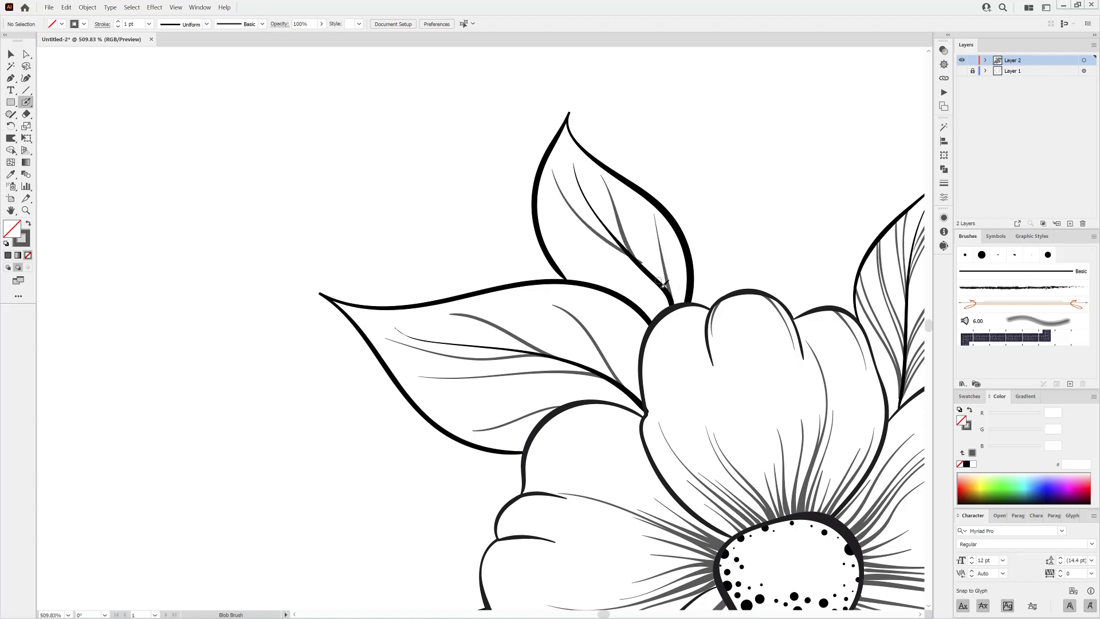
{"action": "left_click_drag", "start_coordinate": [560, 240], "coordinate": [646, 289]}
{"action": "left_click", "coordinate": [639, 260], "text": "ctrl"}
{"action": "left_click", "coordinate": [10, 138]}
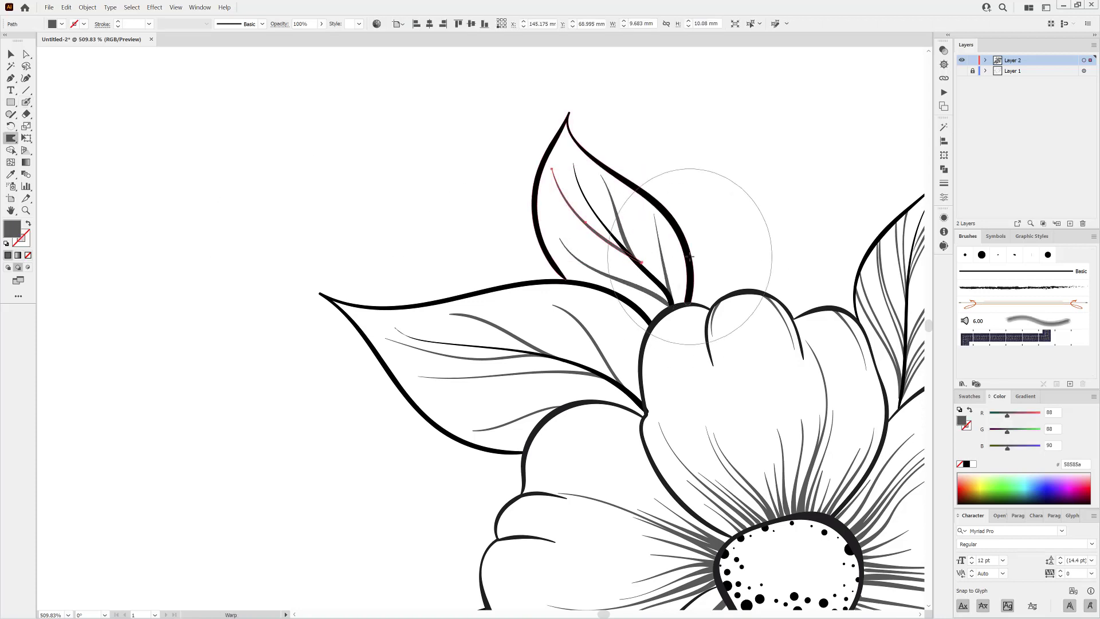
{"action": "left_click_drag", "start_coordinate": [685, 256], "coordinate": [675, 247]}
{"action": "left_click", "coordinate": [757, 243], "text": "ctrl"}
Show the sketch on Layer 1 again and set the Blob Brush to black.
{"action": "mouse_move", "coordinate": [825, 281]}
{"action": "left_mouse_down"}
{"action": "mouse_move", "coordinate": [791, 319]}
{"action": "mouse_move", "coordinate": [669, 285]}
{"action": "left_mouse_up"}
{"action": "left_click_drag", "start_coordinate": [595, 280], "coordinate": [681, 281]}
{"action": "left_click", "coordinate": [962, 71]}
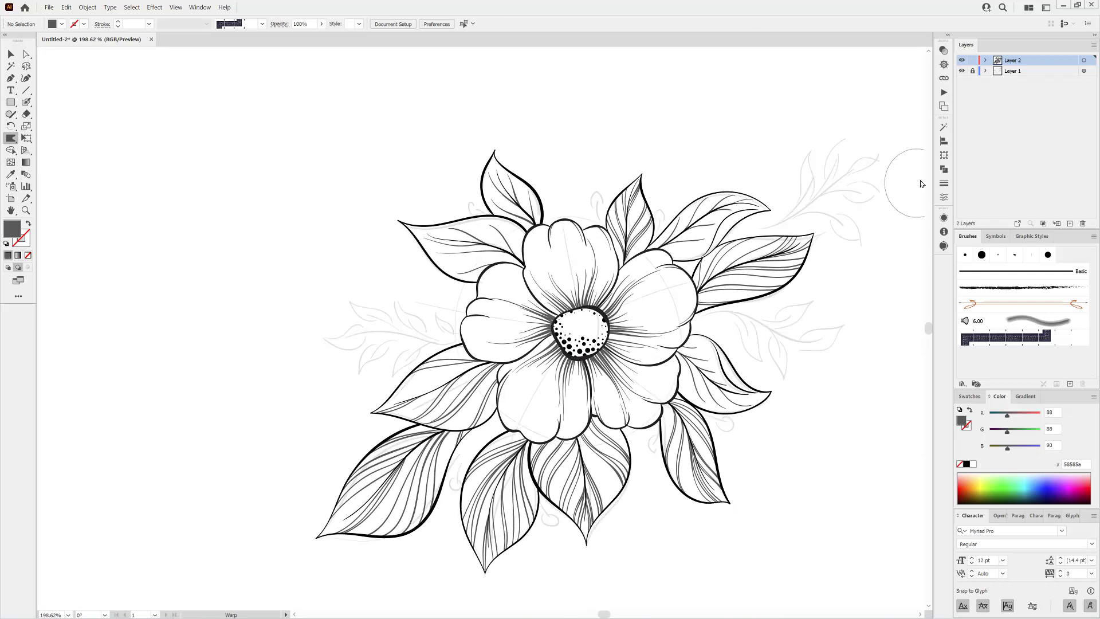
{"action": "left_click", "coordinate": [26, 103]}
{"action": "left_click", "coordinate": [967, 465]}
Ink the main stem of the sketched upper-right branch and its four curved side stems.
{"action": "left_click_drag", "start_coordinate": [671, 236], "coordinate": [747, 234]}
{"action": "left_click_drag", "start_coordinate": [653, 243], "coordinate": [455, 377]}
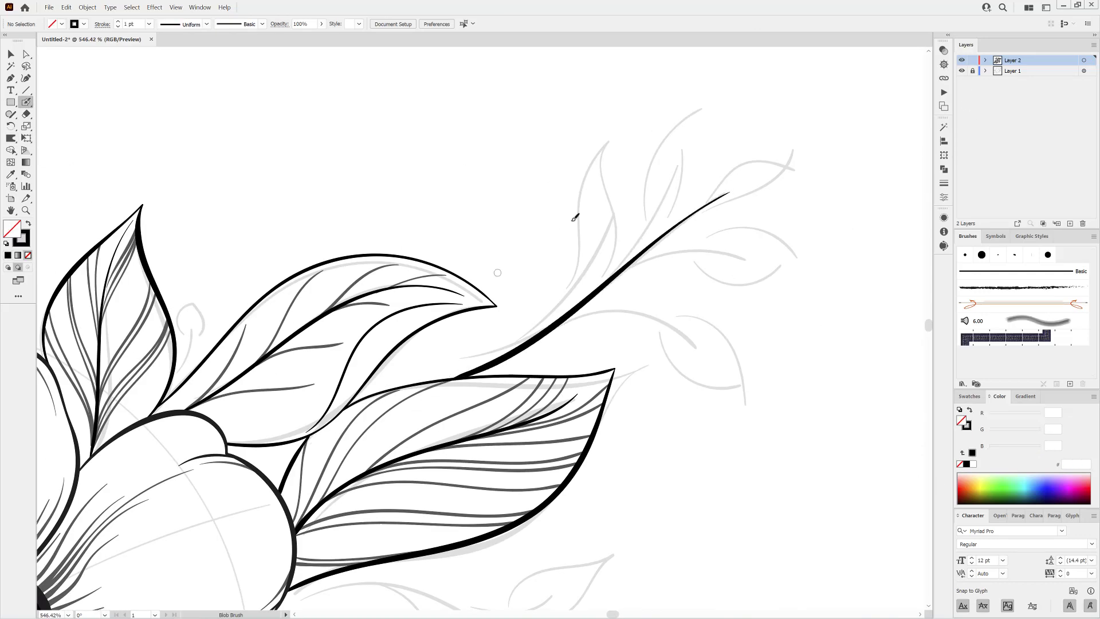
{"action": "left_click_drag", "start_coordinate": [594, 224], "coordinate": [541, 331]}
{"action": "left_click_drag", "start_coordinate": [666, 177], "coordinate": [627, 265]}
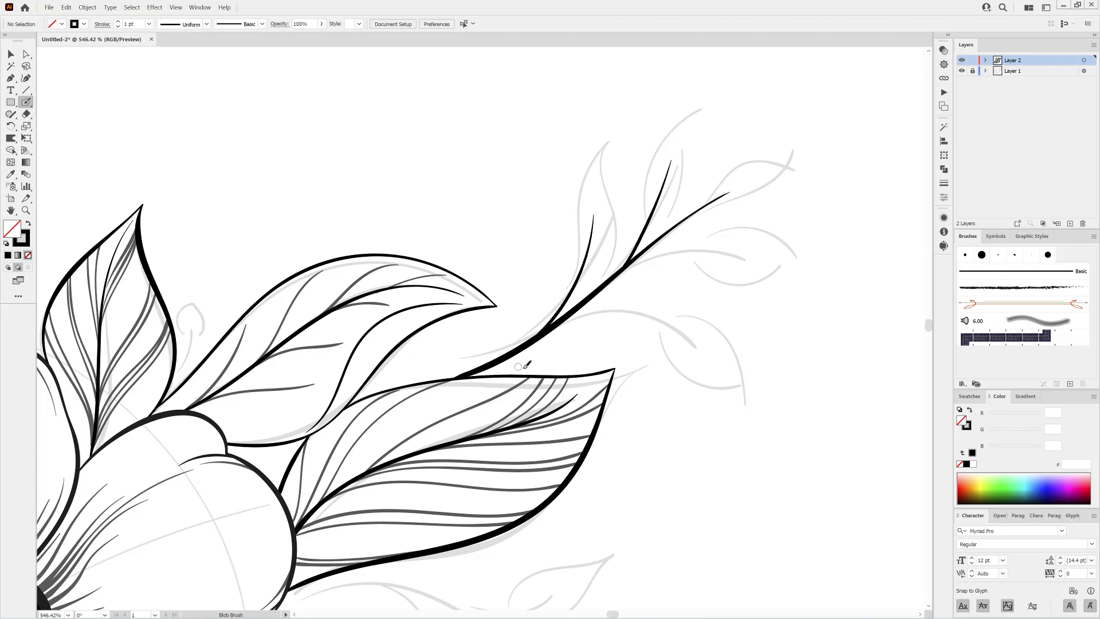
{"action": "mouse_move", "coordinate": [750, 256]}
{"action": "left_mouse_down"}
{"action": "mouse_move", "coordinate": [705, 250]}
{"action": "mouse_move", "coordinate": [604, 284]}
{"action": "left_mouse_up"}
{"action": "mouse_move", "coordinate": [697, 346]}
{"action": "left_mouse_down"}
{"action": "mouse_move", "coordinate": [676, 321]}
{"action": "mouse_move", "coordinate": [510, 352]}
{"action": "left_mouse_up"}
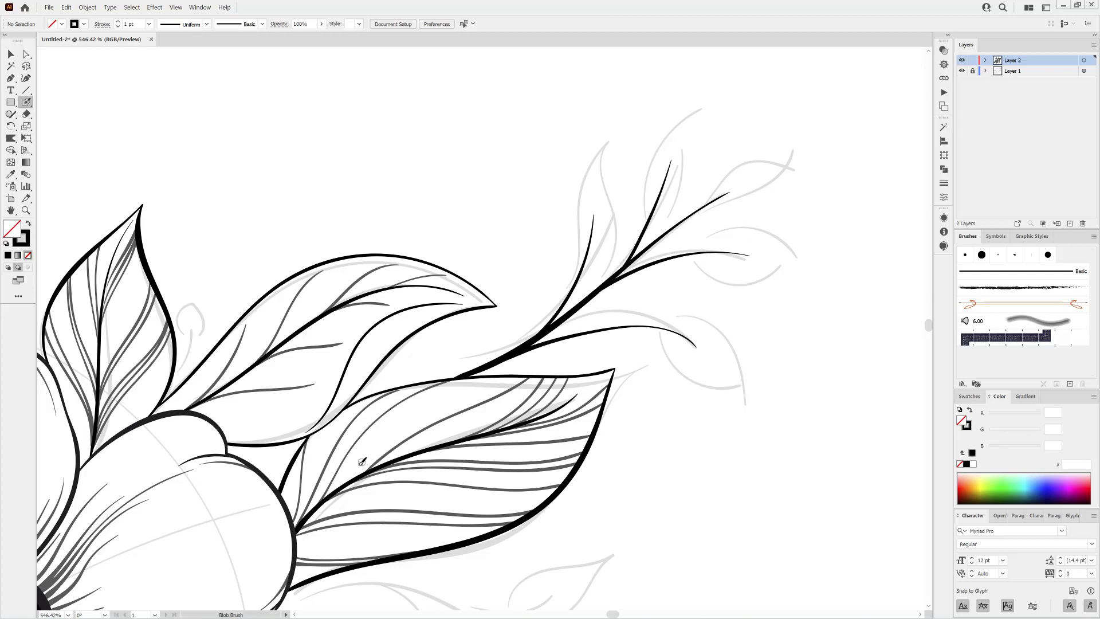
Outline a leaf around each stem tip of the upper-right branch and add a small stemmed leaf near the branch's base.
{"action": "mouse_move", "coordinate": [567, 204]}
{"action": "left_mouse_down"}
{"action": "mouse_move", "coordinate": [614, 193]}
{"action": "mouse_move", "coordinate": [605, 270]}
{"action": "left_mouse_up"}
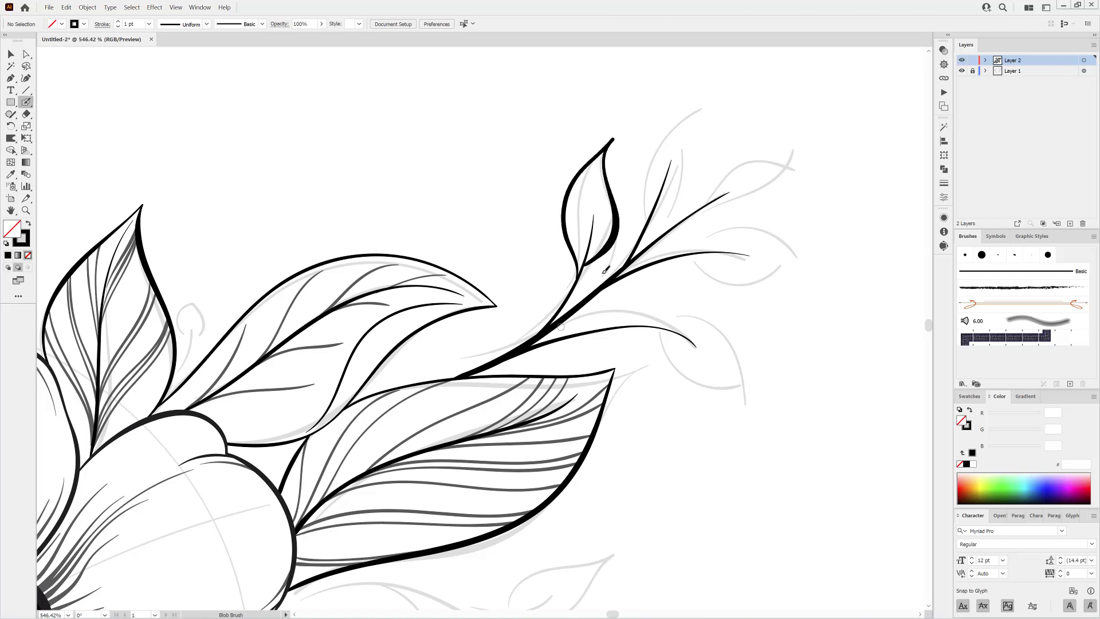
{"action": "mouse_move", "coordinate": [641, 193]}
{"action": "left_mouse_down"}
{"action": "mouse_move", "coordinate": [683, 114]}
{"action": "mouse_move", "coordinate": [701, 138]}
{"action": "mouse_move", "coordinate": [663, 203]}
{"action": "mouse_move", "coordinate": [695, 211]}
{"action": "mouse_move", "coordinate": [728, 169]}
{"action": "mouse_move", "coordinate": [808, 140]}
{"action": "left_mouse_up"}
{"action": "left_click_drag", "start_coordinate": [821, 179], "coordinate": [694, 215]}
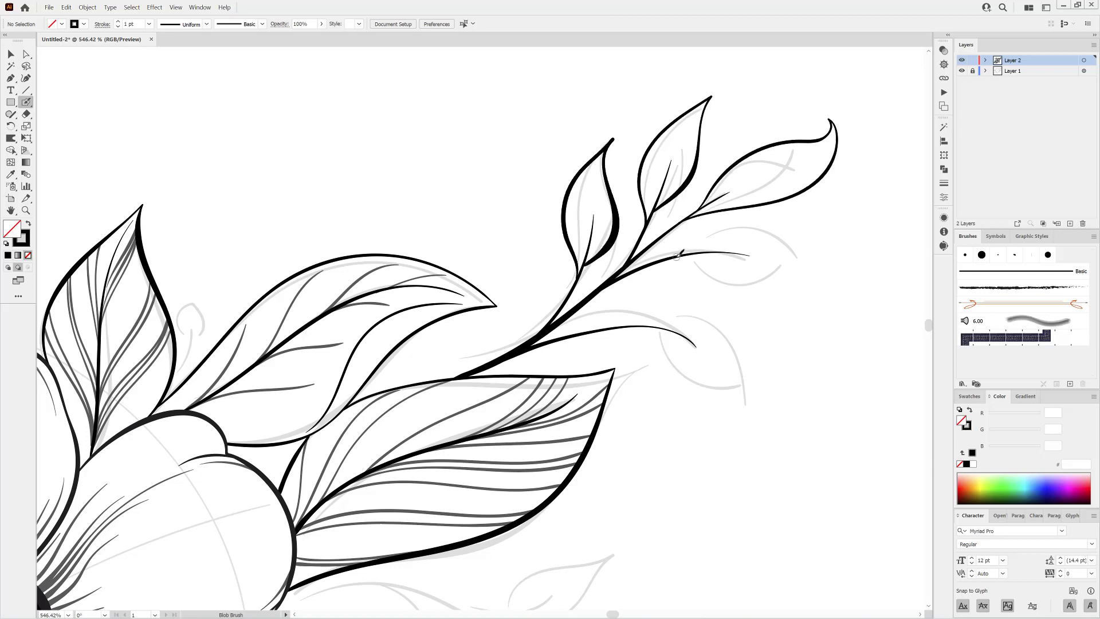
{"action": "left_click_drag", "start_coordinate": [688, 252], "coordinate": [793, 229]}
{"action": "left_click_drag", "start_coordinate": [744, 289], "coordinate": [666, 262]}
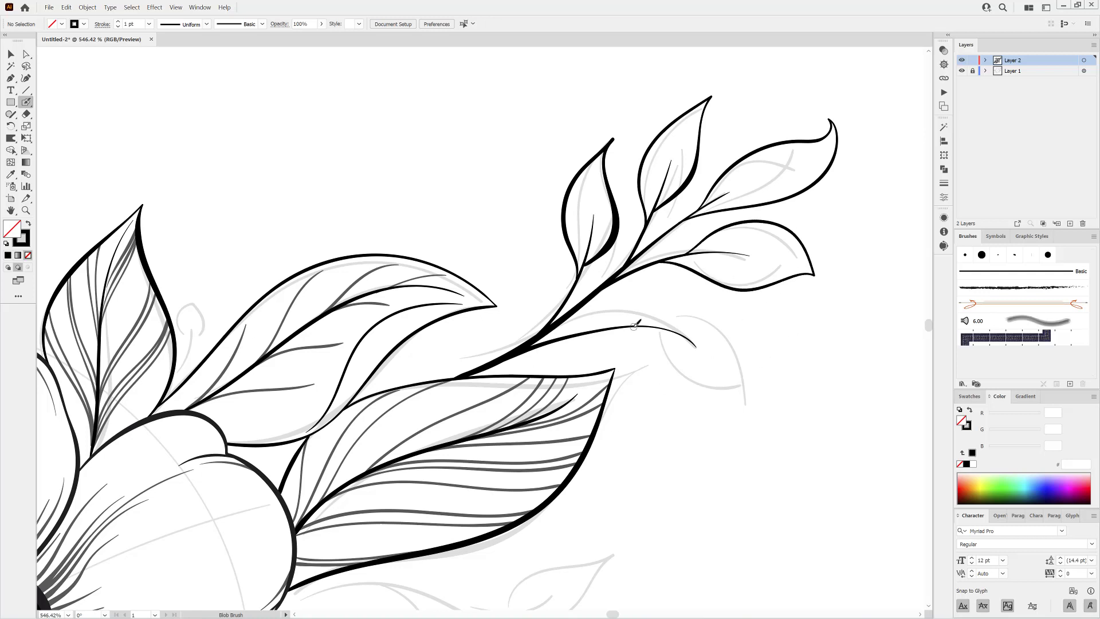
{"action": "left_click_drag", "start_coordinate": [675, 373], "coordinate": [586, 326]}
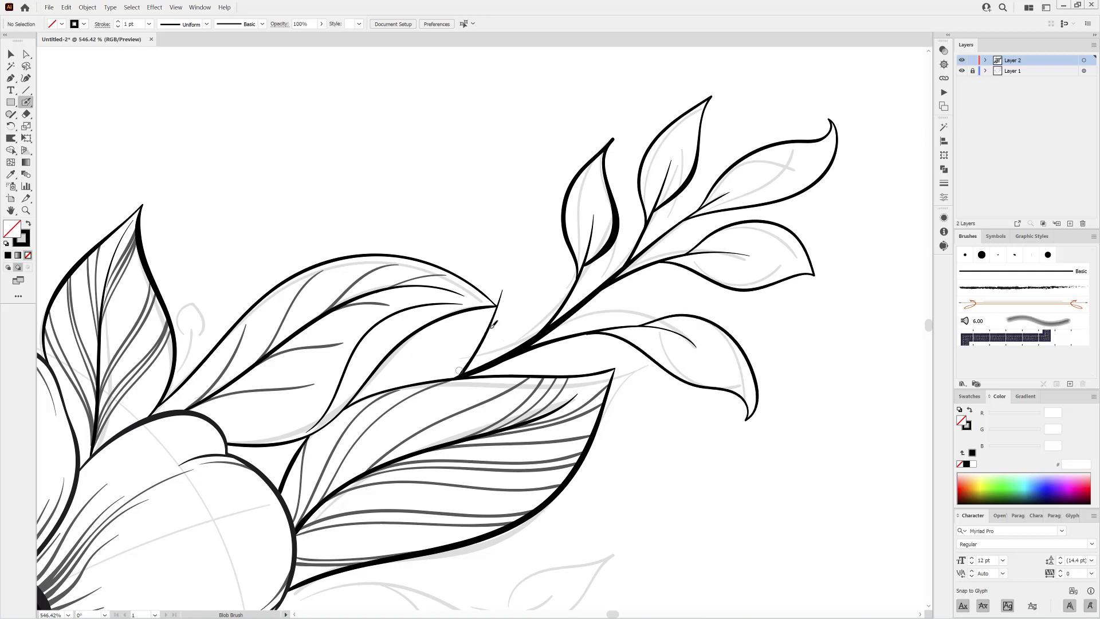
{"action": "left_click_drag", "start_coordinate": [517, 216], "coordinate": [494, 339]}
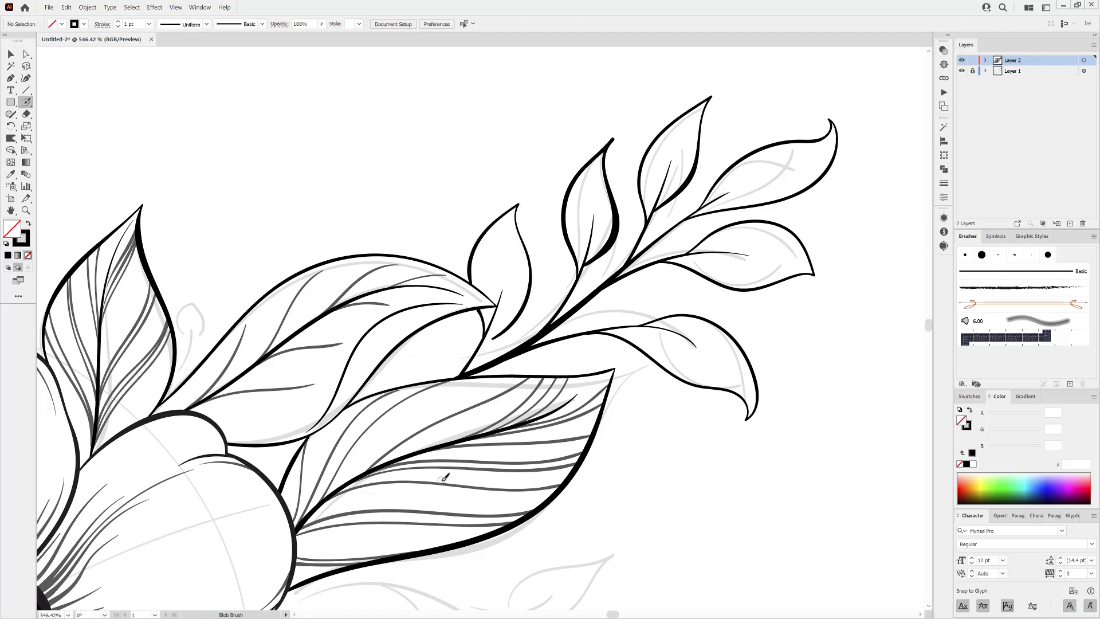
Ink the main stem of the sketched branch right of the flower and nudge it slightly downward.
{"action": "scroll", "coordinate": [778, 385], "scroll_direction": "down", "scroll_amount": 6}
{"action": "left_click_drag", "start_coordinate": [817, 432], "coordinate": [704, 256]}
{"action": "scroll", "coordinate": [611, 250], "scroll_direction": "up", "scroll_amount": 5}
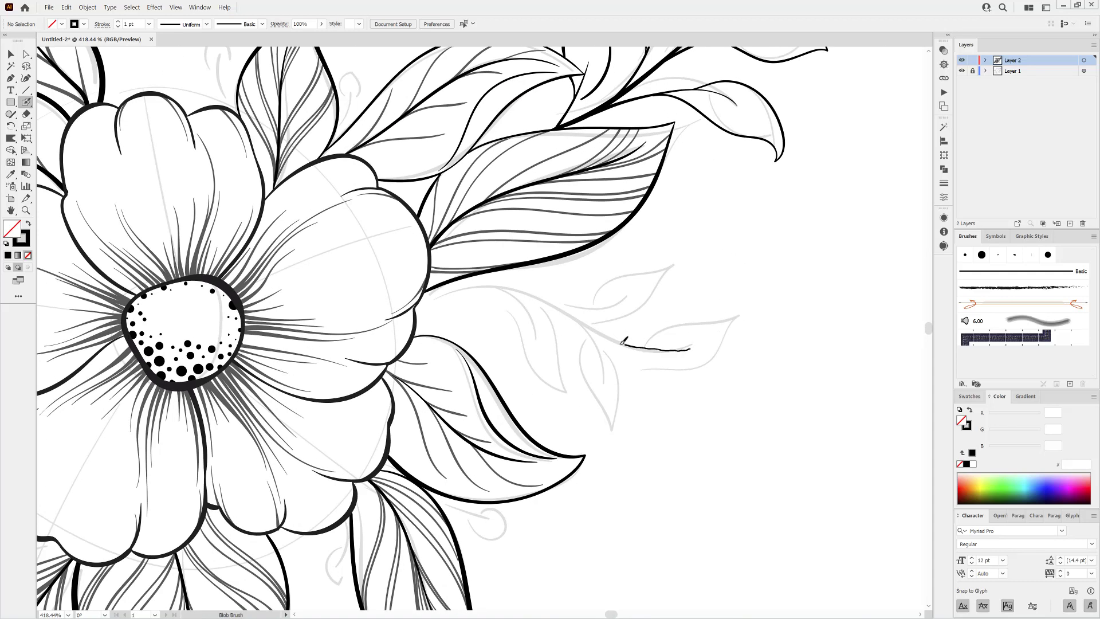
{"action": "mouse_move", "coordinate": [625, 343]}
{"action": "left_mouse_down"}
{"action": "mouse_move", "coordinate": [456, 280]}
{"action": "mouse_move", "coordinate": [425, 282]}
{"action": "left_mouse_up"}
{"action": "scroll", "coordinate": [520, 322], "scroll_direction": "up", "scroll_amount": 5}
{"action": "left_click_drag", "start_coordinate": [538, 263], "coordinate": [535, 278]}
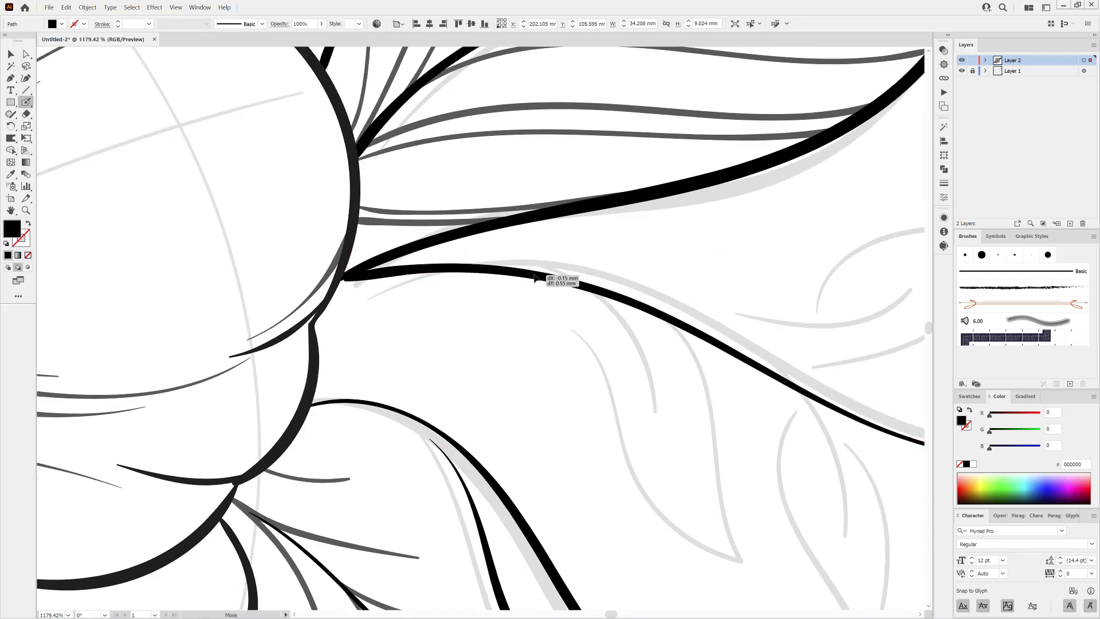
{"action": "scroll", "coordinate": [677, 352], "scroll_direction": "down", "scroll_amount": 6}
{"action": "scroll", "coordinate": [717, 295], "scroll_direction": "up", "scroll_amount": 5}
{"action": "key", "text": "ctrl+shift+a"}
Draw the curved side stems of the right-hand branch in black.
{"action": "mouse_move", "coordinate": [716, 286]}
{"action": "left_mouse_down"}
{"action": "mouse_move", "coordinate": [613, 310]}
{"action": "mouse_move", "coordinate": [510, 306]}
{"action": "left_mouse_up"}
{"action": "key", "text": "shift+x"}
{"action": "mouse_move", "coordinate": [527, 387]}
{"action": "left_mouse_down"}
{"action": "mouse_move", "coordinate": [420, 284]}
{"action": "mouse_move", "coordinate": [397, 279]}
{"action": "left_mouse_up"}
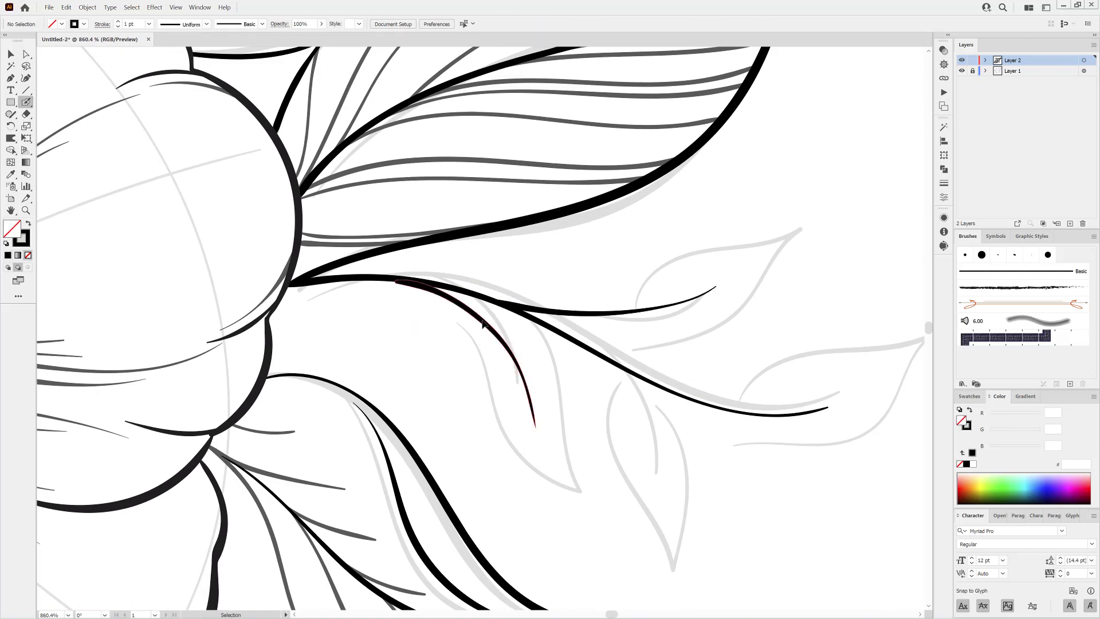
{"action": "left_click_drag", "start_coordinate": [786, 387], "coordinate": [637, 282]}
{"action": "left_click_drag", "start_coordinate": [518, 381], "coordinate": [457, 251]}
Outline a leaf around each stem tip of the right-hand branch.
{"action": "key", "text": "ctrl+shift+a"}
{"action": "mouse_move", "coordinate": [580, 303]}
{"action": "left_mouse_down"}
{"action": "mouse_move", "coordinate": [664, 238]}
{"action": "mouse_move", "coordinate": [778, 281]}
{"action": "mouse_move", "coordinate": [557, 301]}
{"action": "left_mouse_up"}
{"action": "mouse_move", "coordinate": [462, 207]}
{"action": "left_mouse_down"}
{"action": "mouse_move", "coordinate": [675, 123]}
{"action": "mouse_move", "coordinate": [516, 220]}
{"action": "mouse_move", "coordinate": [471, 212]}
{"action": "left_mouse_up"}
{"action": "mouse_move", "coordinate": [471, 274]}
{"action": "left_mouse_down"}
{"action": "mouse_move", "coordinate": [462, 285]}
{"action": "mouse_move", "coordinate": [506, 383]}
{"action": "mouse_move", "coordinate": [553, 339]}
{"action": "mouse_move", "coordinate": [473, 291]}
{"action": "left_mouse_up"}
{"action": "mouse_move", "coordinate": [324, 221]}
{"action": "left_mouse_down"}
{"action": "mouse_move", "coordinate": [437, 363]}
{"action": "mouse_move", "coordinate": [341, 213]}
{"action": "left_mouse_up"}
Ink the main stem of the sketched left-hand branch and its curved side stems above and below.
{"action": "key", "text": "ctrl+0"}
{"action": "left_click_drag", "start_coordinate": [525, 340], "coordinate": [561, 339]}
{"action": "mouse_move", "coordinate": [467, 309]}
{"action": "left_mouse_down"}
{"action": "mouse_move", "coordinate": [557, 344]}
{"action": "mouse_move", "coordinate": [527, 340]}
{"action": "left_mouse_up"}
{"action": "left_click_drag", "start_coordinate": [590, 311], "coordinate": [749, 308]}
{"action": "mouse_move", "coordinate": [438, 298]}
{"action": "left_mouse_down"}
{"action": "mouse_move", "coordinate": [663, 287]}
{"action": "mouse_move", "coordinate": [752, 300]}
{"action": "left_mouse_up"}
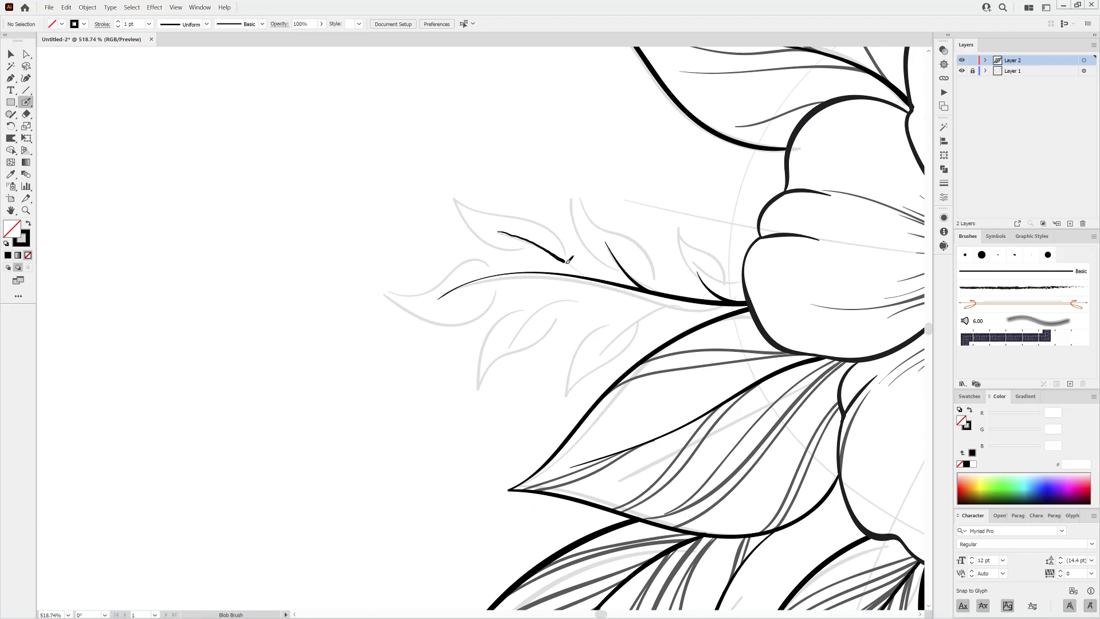
{"action": "left_click_drag", "start_coordinate": [677, 299], "coordinate": [688, 301]}
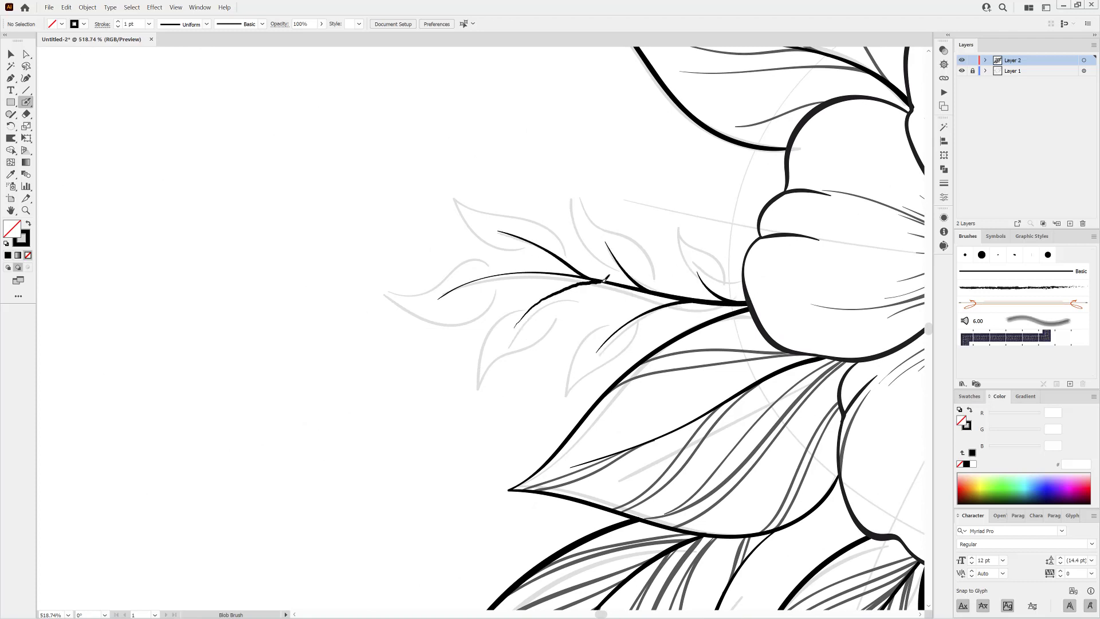
{"action": "left_click_drag", "start_coordinate": [604, 280], "coordinate": [606, 282]}
Outline six pointed leaves around the stem tips of the left-hand branch.
{"action": "mouse_move", "coordinate": [490, 290]}
{"action": "left_mouse_down"}
{"action": "mouse_move", "coordinate": [601, 242]}
{"action": "mouse_move", "coordinate": [537, 326]}
{"action": "mouse_move", "coordinate": [458, 269]}
{"action": "mouse_move", "coordinate": [609, 242]}
{"action": "left_mouse_up"}
{"action": "mouse_move", "coordinate": [657, 285]}
{"action": "left_mouse_down"}
{"action": "mouse_move", "coordinate": [578, 348]}
{"action": "mouse_move", "coordinate": [649, 368]}
{"action": "mouse_move", "coordinate": [669, 282]}
{"action": "left_mouse_up"}
{"action": "mouse_move", "coordinate": [786, 343]}
{"action": "left_mouse_down"}
{"action": "mouse_move", "coordinate": [568, 312]}
{"action": "mouse_move", "coordinate": [482, 349]}
{"action": "mouse_move", "coordinate": [580, 304]}
{"action": "mouse_move", "coordinate": [581, 282]}
{"action": "left_mouse_up"}
{"action": "mouse_move", "coordinate": [458, 182]}
{"action": "left_mouse_down"}
{"action": "mouse_move", "coordinate": [319, 104]}
{"action": "mouse_move", "coordinate": [455, 137]}
{"action": "mouse_move", "coordinate": [479, 197]}
{"action": "mouse_move", "coordinate": [526, 127]}
{"action": "mouse_move", "coordinate": [577, 219]}
{"action": "left_mouse_up"}
{"action": "mouse_move", "coordinate": [695, 246]}
{"action": "left_mouse_down"}
{"action": "mouse_move", "coordinate": [682, 186]}
{"action": "mouse_move", "coordinate": [698, 245]}
{"action": "left_mouse_up"}
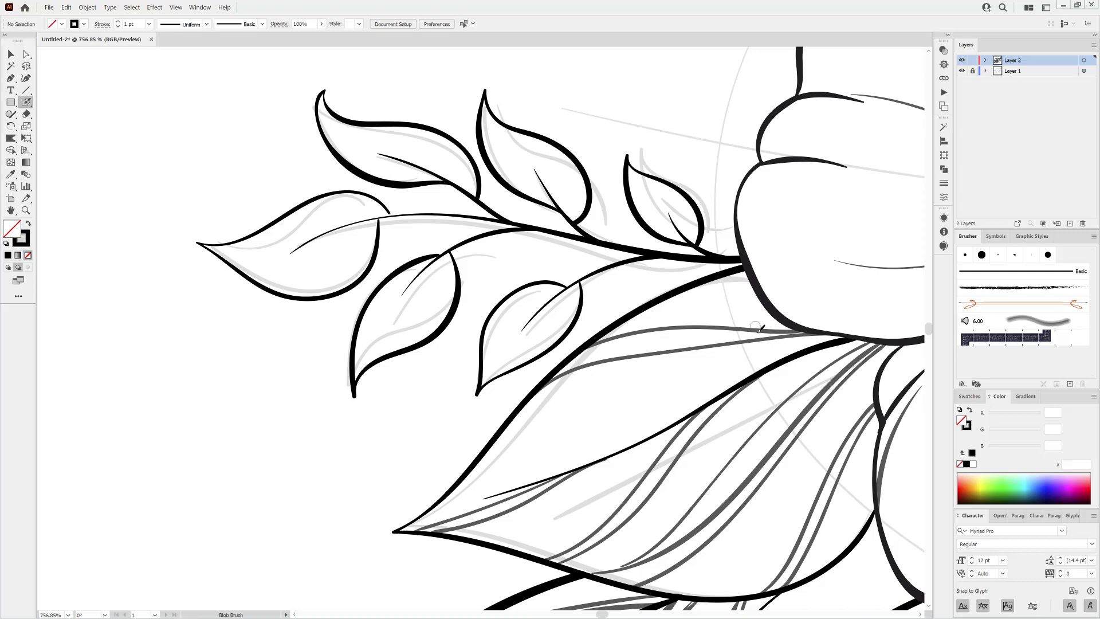
Ink three small stemmed round berries between the leaves above the flower.
{"action": "left_click_drag", "start_coordinate": [814, 312], "coordinate": [512, 281]}
{"action": "scroll", "coordinate": [512, 281], "scroll_direction": "down", "scroll_amount": 5}
{"action": "scroll", "coordinate": [495, 289], "scroll_direction": "up", "scroll_amount": 6}
{"action": "mouse_move", "coordinate": [395, 205]}
{"action": "left_mouse_down"}
{"action": "mouse_move", "coordinate": [456, 230]}
{"action": "mouse_move", "coordinate": [426, 202]}
{"action": "left_mouse_up"}
{"action": "mouse_move", "coordinate": [844, 290]}
{"action": "left_mouse_down"}
{"action": "mouse_move", "coordinate": [418, 263]}
{"action": "mouse_move", "coordinate": [410, 271]}
{"action": "left_mouse_up"}
{"action": "left_click_drag", "start_coordinate": [557, 177], "coordinate": [598, 279]}
{"action": "mouse_move", "coordinate": [566, 221]}
{"action": "left_mouse_down"}
{"action": "mouse_move", "coordinate": [581, 139]}
{"action": "mouse_move", "coordinate": [566, 208]}
{"action": "left_mouse_up"}
{"action": "mouse_move", "coordinate": [871, 236]}
{"action": "left_mouse_down"}
{"action": "mouse_move", "coordinate": [584, 277]}
{"action": "mouse_move", "coordinate": [544, 368]}
{"action": "left_mouse_up"}
{"action": "mouse_move", "coordinate": [583, 276]}
{"action": "left_mouse_down"}
{"action": "mouse_move", "coordinate": [608, 232]}
{"action": "mouse_move", "coordinate": [576, 265]}
{"action": "left_mouse_up"}
{"action": "scroll", "coordinate": [799, 356], "scroll_direction": "down", "scroll_amount": 6}
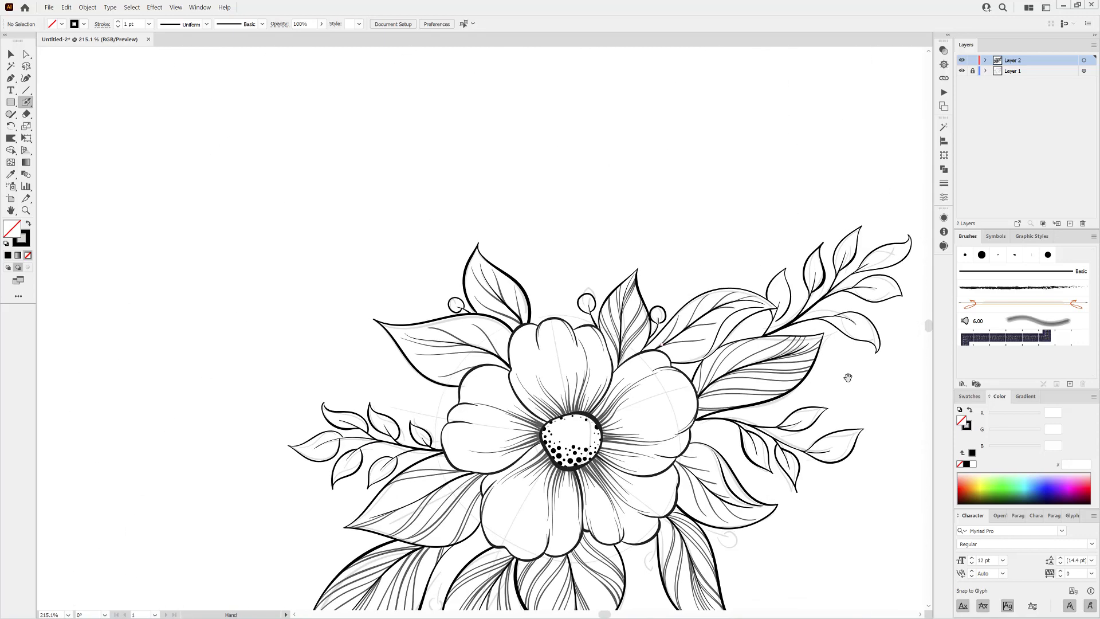
Ink a stemmed round berry under the lower-right leaf and undo the last stroke.
{"action": "scroll", "coordinate": [573, 368], "scroll_direction": "up", "scroll_amount": 6}
{"action": "left_click_drag", "start_coordinate": [526, 408], "coordinate": [395, 358]}
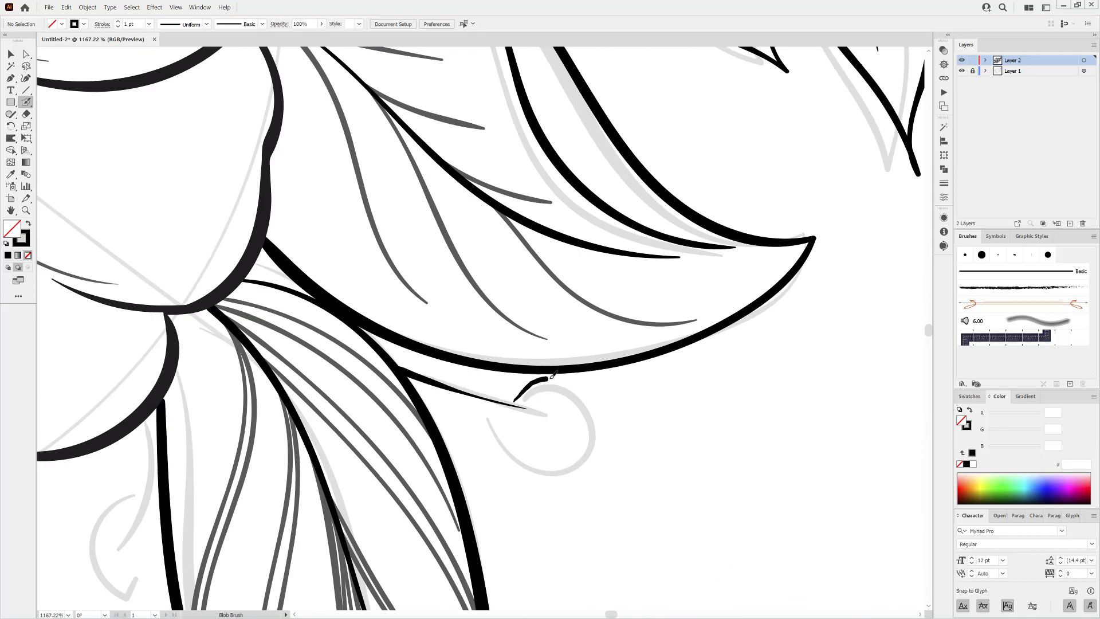
{"action": "left_click_drag", "start_coordinate": [551, 376], "coordinate": [512, 410]}
{"action": "scroll", "coordinate": [784, 415], "scroll_direction": "down", "scroll_amount": 6}
{"action": "mouse_move", "coordinate": [757, 437]}
{"action": "left_mouse_down"}
{"action": "mouse_move", "coordinate": [573, 383]}
{"action": "mouse_move", "coordinate": [549, 406]}
{"action": "mouse_move", "coordinate": [550, 383]}
{"action": "left_mouse_up"}
{"action": "scroll", "coordinate": [549, 359], "scroll_direction": "up", "scroll_amount": 6}
{"action": "key", "text": "ctrl+z"}
Ink three more stemmed round berries in the gaps between the leaves below the flower.
{"action": "left_click_drag", "start_coordinate": [362, 416], "coordinate": [731, 266]}
{"action": "mouse_move", "coordinate": [458, 389]}
{"action": "left_mouse_down"}
{"action": "mouse_move", "coordinate": [486, 367]}
{"action": "mouse_move", "coordinate": [514, 236]}
{"action": "left_mouse_up"}
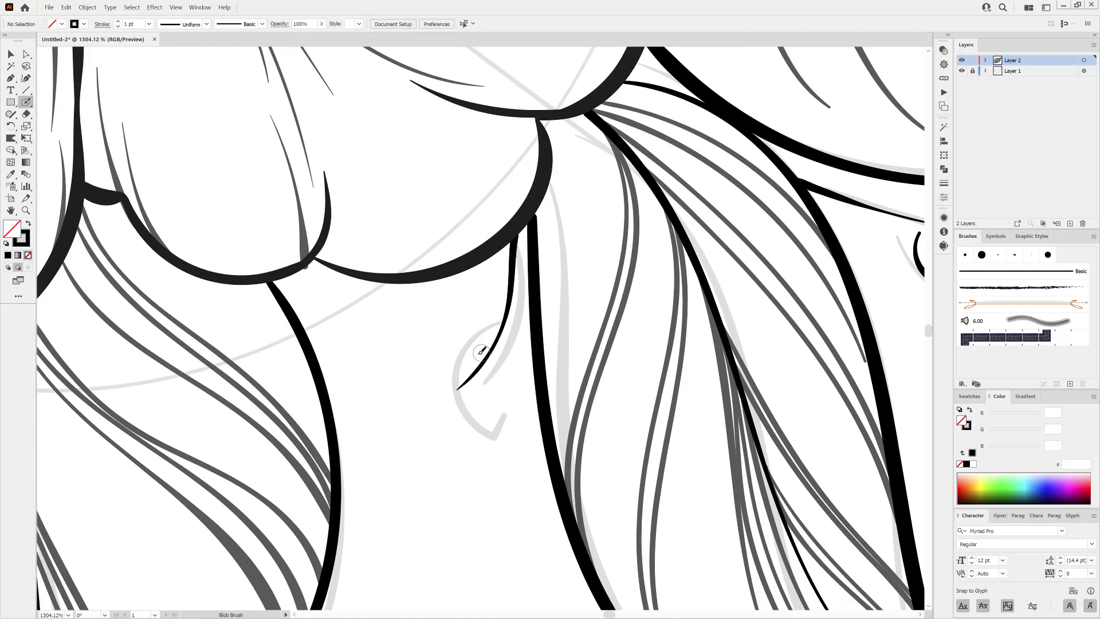
{"action": "mouse_move", "coordinate": [485, 347]}
{"action": "left_mouse_down"}
{"action": "mouse_move", "coordinate": [504, 403]}
{"action": "mouse_move", "coordinate": [499, 364]}
{"action": "left_mouse_up"}
{"action": "mouse_move", "coordinate": [607, 430]}
{"action": "left_mouse_down"}
{"action": "mouse_move", "coordinate": [751, 346]}
{"action": "mouse_move", "coordinate": [647, 404]}
{"action": "left_mouse_up"}
{"action": "mouse_move", "coordinate": [564, 450]}
{"action": "left_mouse_down"}
{"action": "mouse_move", "coordinate": [555, 332]}
{"action": "mouse_move", "coordinate": [625, 330]}
{"action": "left_mouse_up"}
{"action": "mouse_move", "coordinate": [564, 319]}
{"action": "left_mouse_down"}
{"action": "mouse_move", "coordinate": [548, 296]}
{"action": "mouse_move", "coordinate": [586, 314]}
{"action": "mouse_move", "coordinate": [560, 301]}
{"action": "left_mouse_up"}
{"action": "mouse_move", "coordinate": [236, 71]}
{"action": "left_mouse_down"}
{"action": "mouse_move", "coordinate": [545, 282]}
{"action": "mouse_move", "coordinate": [570, 317]}
{"action": "left_mouse_up"}
{"action": "mouse_move", "coordinate": [569, 301]}
{"action": "left_mouse_down"}
{"action": "mouse_move", "coordinate": [545, 318]}
{"action": "mouse_move", "coordinate": [583, 314]}
{"action": "left_mouse_up"}
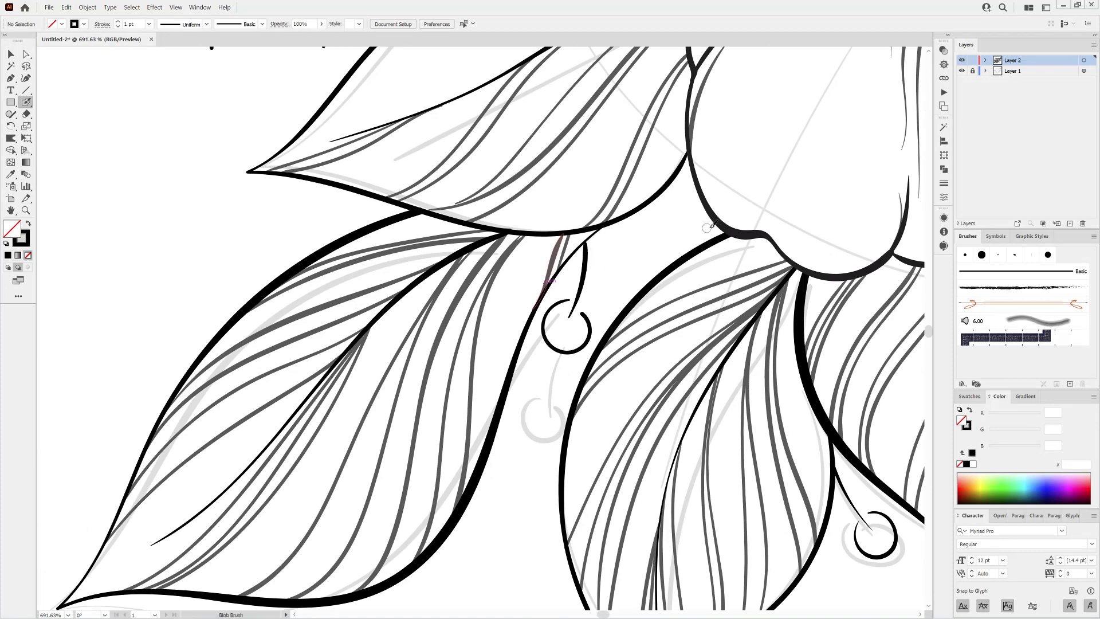
Add stemmed berries beside the lower-left petal, under the upper-left leaf and near the base of the right-hand branch.
{"action": "left_click_drag", "start_coordinate": [649, 249], "coordinate": [685, 236]}
{"action": "left_click_drag", "start_coordinate": [788, 346], "coordinate": [711, 270]}
{"action": "mouse_move", "coordinate": [734, 249]}
{"action": "left_mouse_down"}
{"action": "mouse_move", "coordinate": [507, 281]}
{"action": "mouse_move", "coordinate": [597, 272]}
{"action": "left_mouse_up"}
{"action": "mouse_move", "coordinate": [550, 299]}
{"action": "left_mouse_down"}
{"action": "mouse_move", "coordinate": [624, 267]}
{"action": "mouse_move", "coordinate": [564, 318]}
{"action": "mouse_move", "coordinate": [571, 289]}
{"action": "left_mouse_up"}
{"action": "left_click_drag", "start_coordinate": [797, 293], "coordinate": [299, 292]}
{"action": "mouse_move", "coordinate": [722, 258]}
{"action": "left_mouse_down"}
{"action": "mouse_move", "coordinate": [611, 274]}
{"action": "mouse_move", "coordinate": [640, 290]}
{"action": "left_mouse_up"}
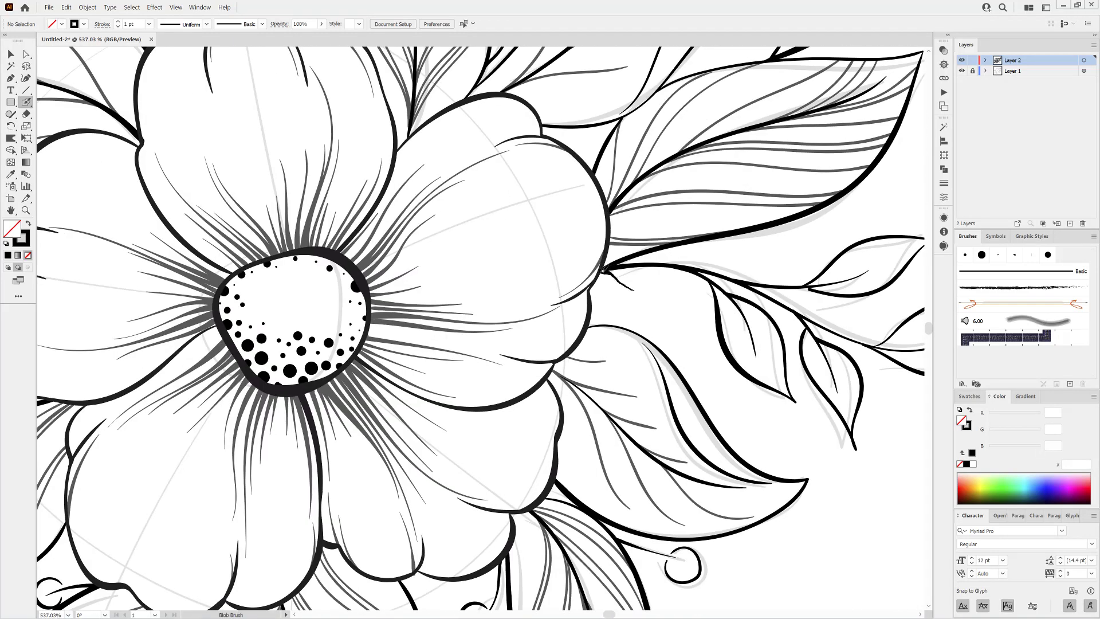
{"action": "scroll", "coordinate": [644, 279], "scroll_direction": "down", "scroll_amount": 5}
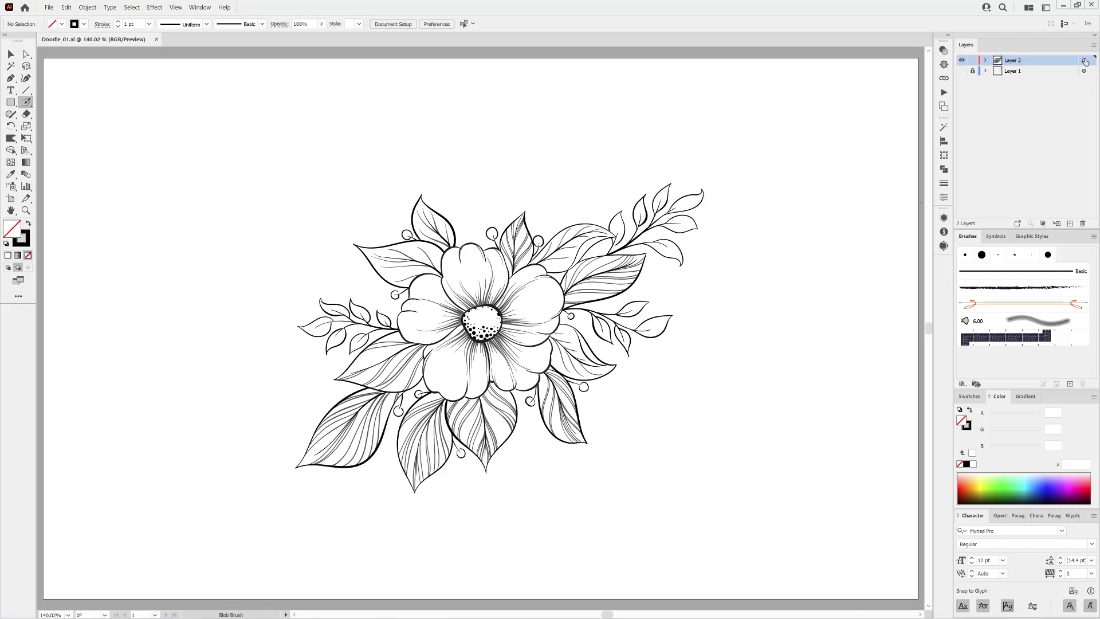
Set the blend mode of all the line art on Layer 2 to Multiply.
{"action": "key", "text": "ctrl+a"}
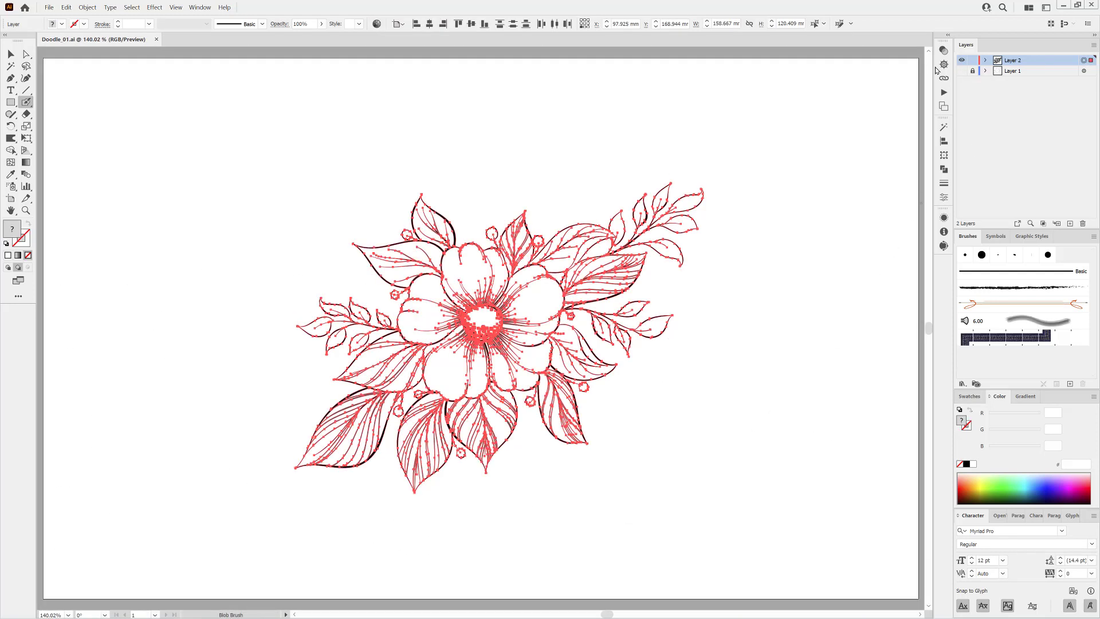
{"action": "left_click", "coordinate": [944, 51]}
{"action": "left_click", "coordinate": [833, 62]}
{"action": "left_click", "coordinate": [851, 95]}
Create a new layer, place it directly below Layer 2 and lock Layer 2.
{"action": "left_click", "coordinate": [1071, 224]}
{"action": "left_click_drag", "start_coordinate": [1040, 61], "coordinate": [1041, 78]}
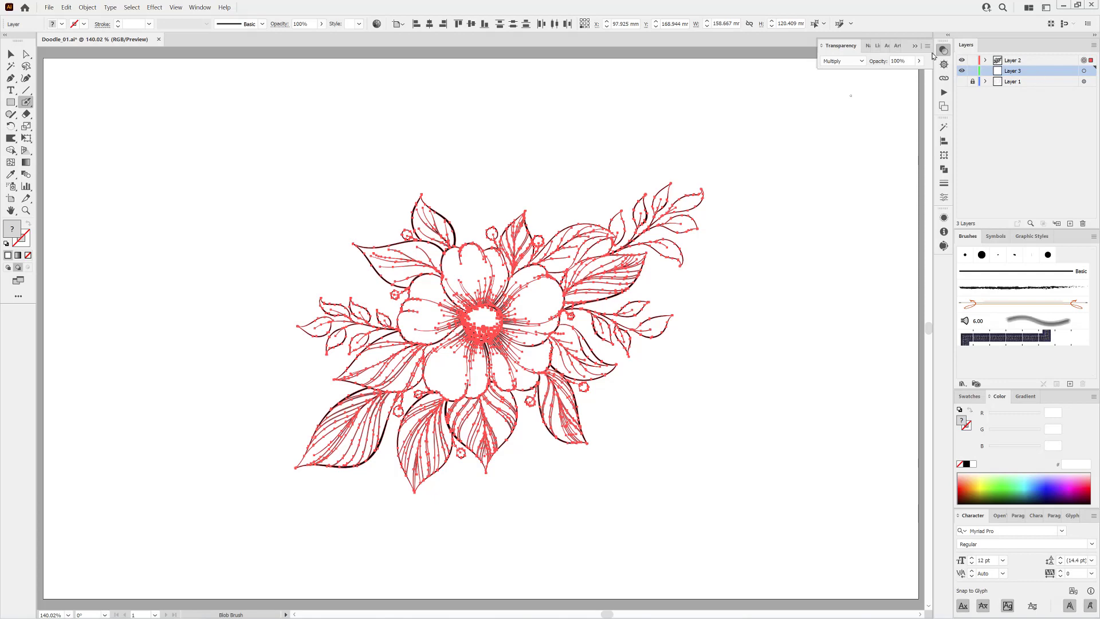
{"action": "left_click", "coordinate": [972, 60]}
Switch to the Paintbrush, open the Dagubi_Stamps_Washes brush library, enlarge it and pick a textured light wash near its end.
{"action": "right_click", "coordinate": [26, 102]}
{"action": "left_click", "coordinate": [57, 102]}
{"action": "left_click", "coordinate": [962, 383]}
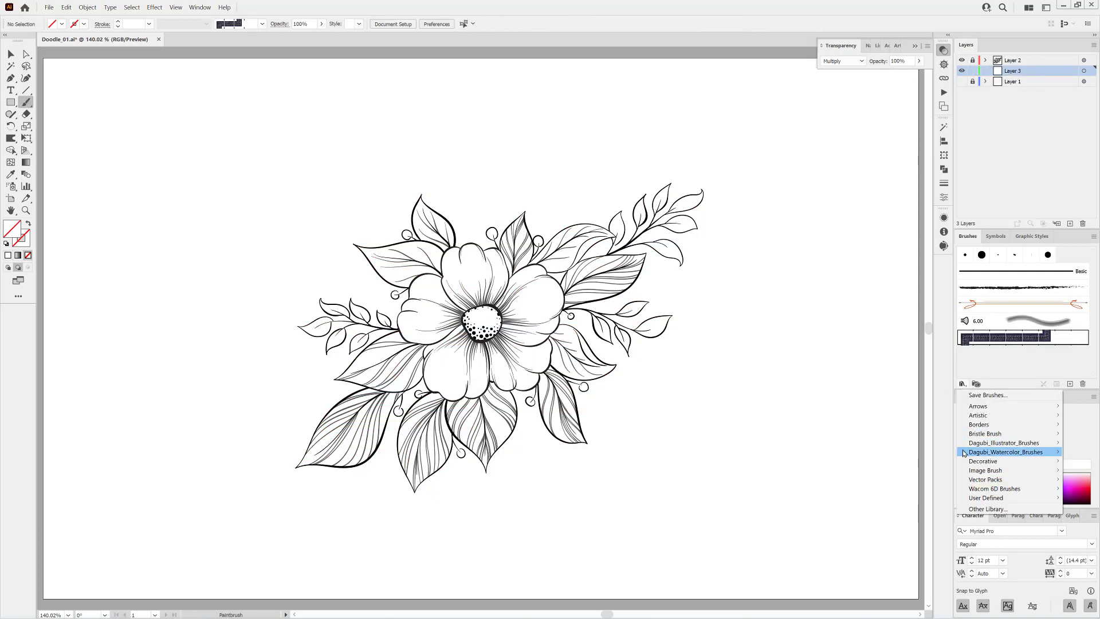
{"action": "mouse_move", "coordinate": [965, 453]}
{"action": "left_click", "coordinate": [944, 530]}
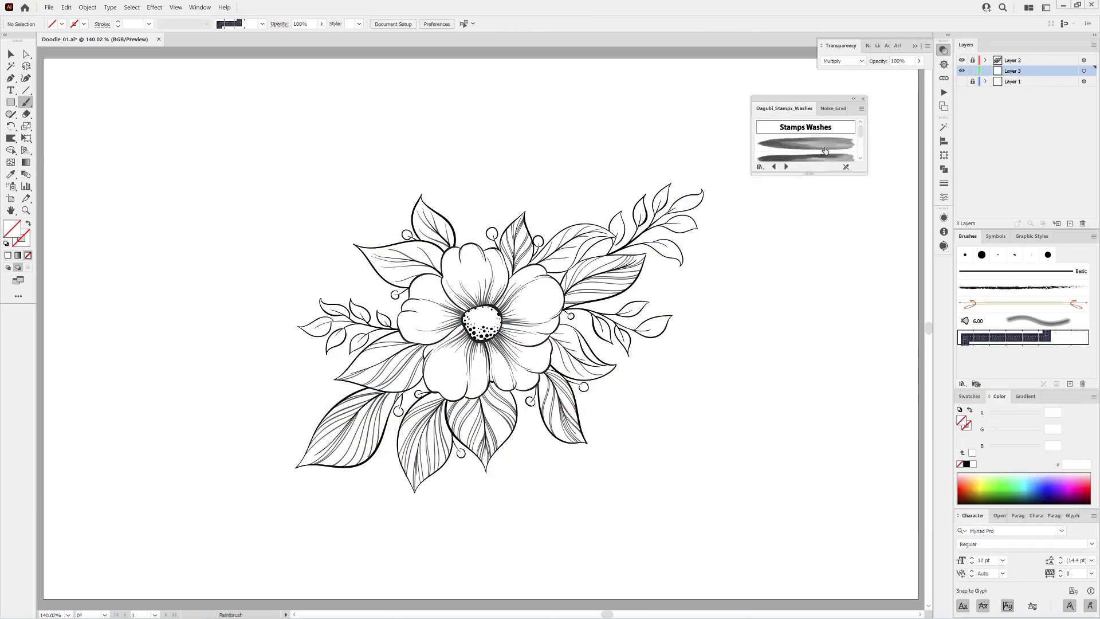
{"action": "left_click_drag", "start_coordinate": [809, 173], "coordinate": [809, 424]}
{"action": "left_click_drag", "start_coordinate": [794, 99], "coordinate": [841, 140]}
{"action": "left_click_drag", "start_coordinate": [906, 175], "coordinate": [905, 439]}
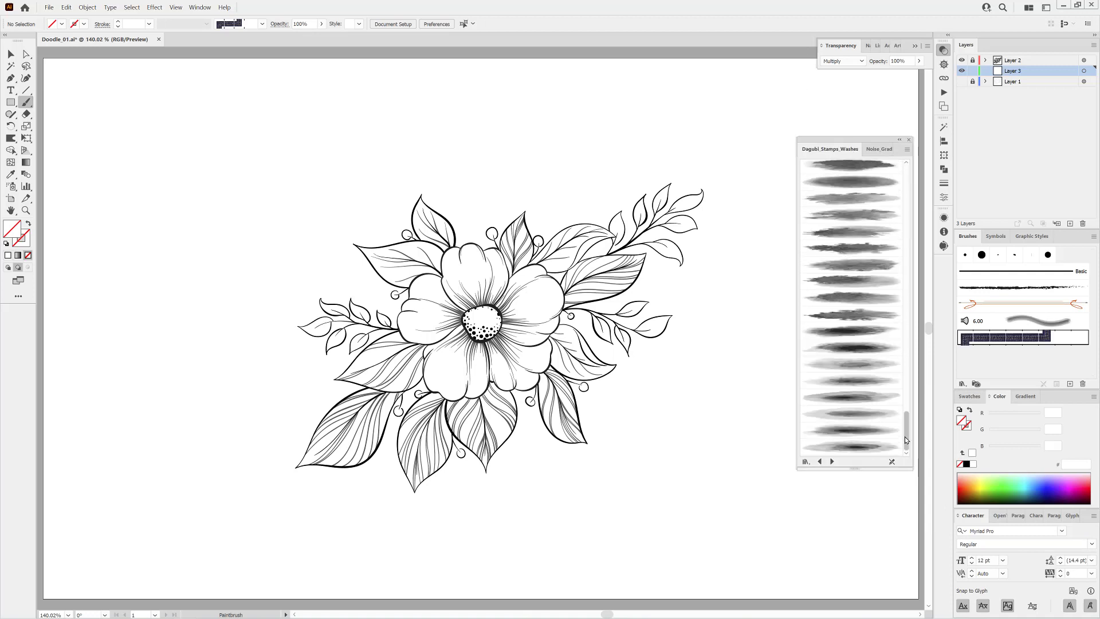
{"action": "left_click", "coordinate": [852, 214]}
Paint a pink ff67b9 wash over the whole flower, adjust its stroke weight and expand its appearance.
{"action": "left_click", "coordinate": [1080, 480]}
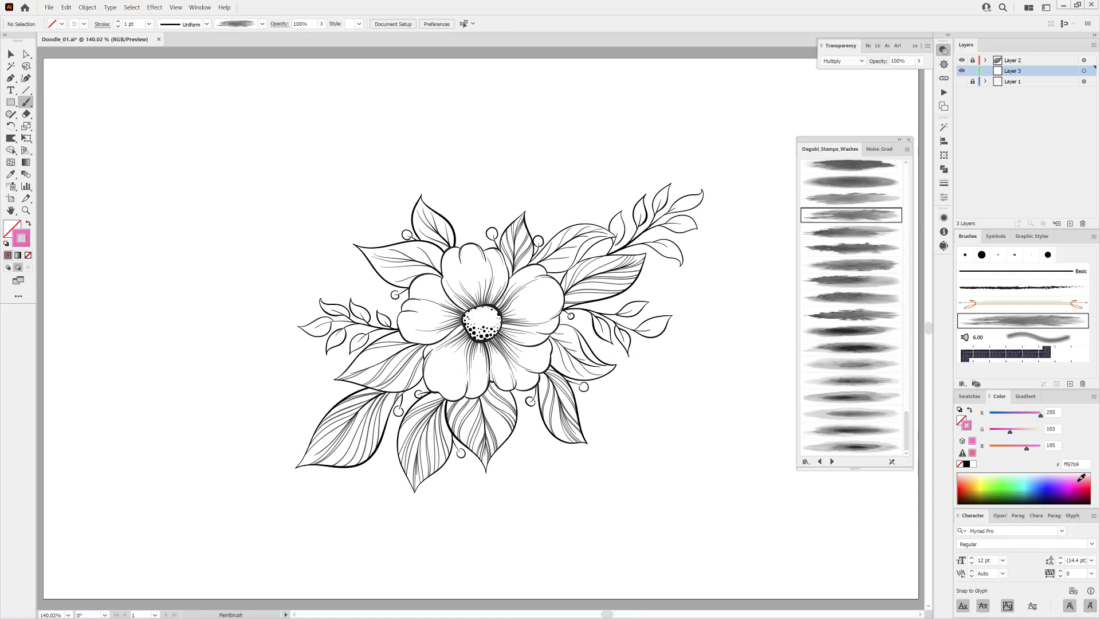
{"action": "left_click", "coordinate": [149, 24]}
{"action": "left_click", "coordinate": [164, 111]}
{"action": "left_click_drag", "start_coordinate": [504, 261], "coordinate": [482, 322]}
{"action": "left_click_drag", "start_coordinate": [527, 302], "coordinate": [524, 312]}
{"action": "left_click", "coordinate": [118, 27]}
{"action": "left_click", "coordinate": [118, 26]}
{"action": "left_click", "coordinate": [90, 7]}
{"action": "left_click", "coordinate": [81, 167]}
Activate the Warp tool with a larger brush size and hide the selection edges.
{"action": "key", "text": "shift+r"}
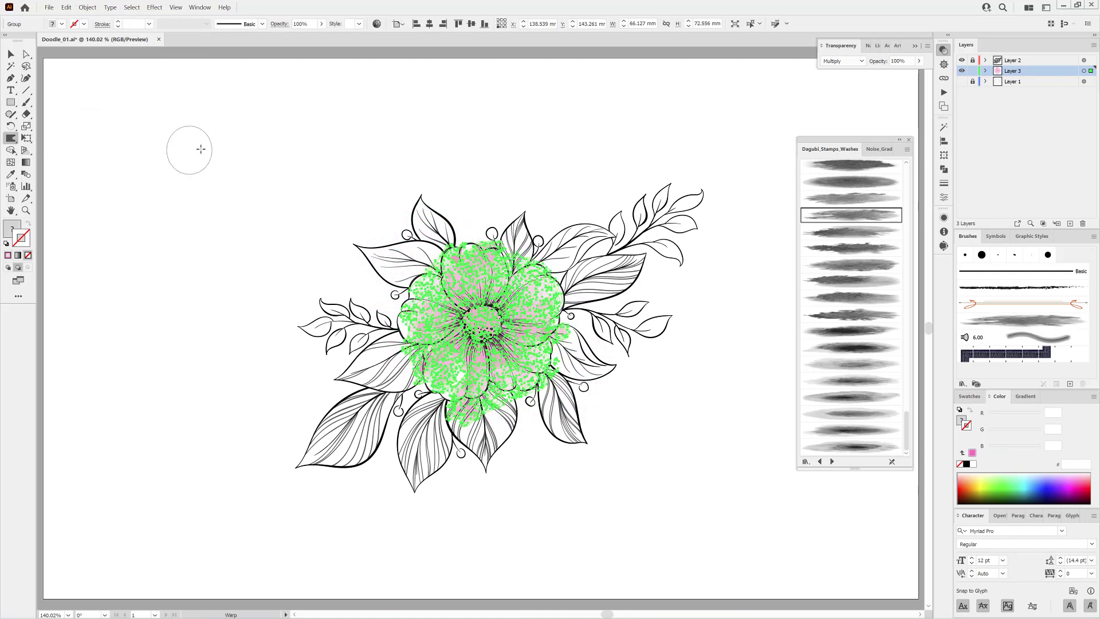
{"action": "double_click", "coordinate": [11, 139]}
{"action": "left_click", "coordinate": [564, 396]}
{"action": "left_click", "coordinate": [175, 7]}
{"action": "left_click", "coordinate": [192, 254]}
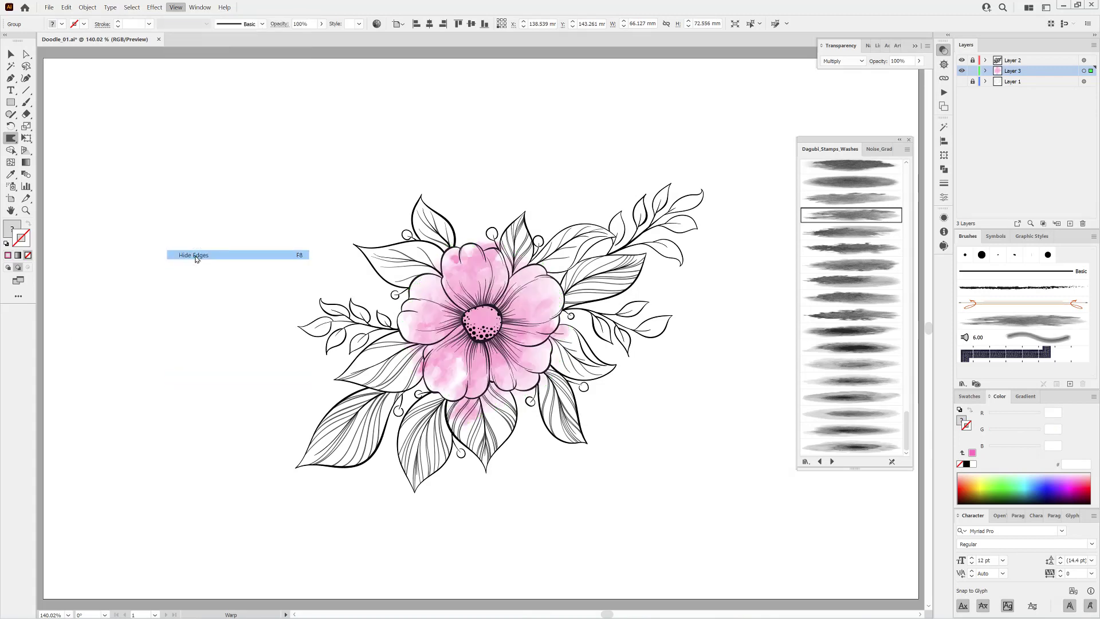
Warp the pink wash inward at the bottom, top and lower-right so it fits the petal outlines.
{"action": "left_click_drag", "start_coordinate": [480, 453], "coordinate": [467, 423]}
{"action": "left_click_drag", "start_coordinate": [499, 215], "coordinate": [497, 228]}
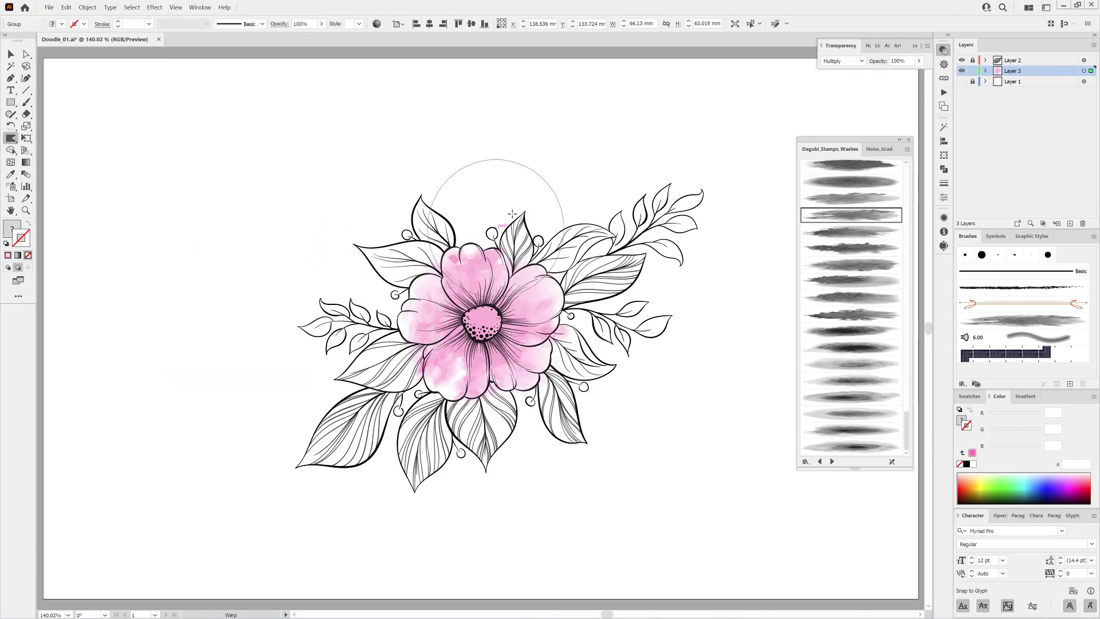
{"action": "left_click_drag", "start_coordinate": [594, 403], "coordinate": [560, 402]}
Paint an orange stroke across the flower's centre with a darker textured wash brush.
{"action": "left_click", "coordinate": [26, 103]}
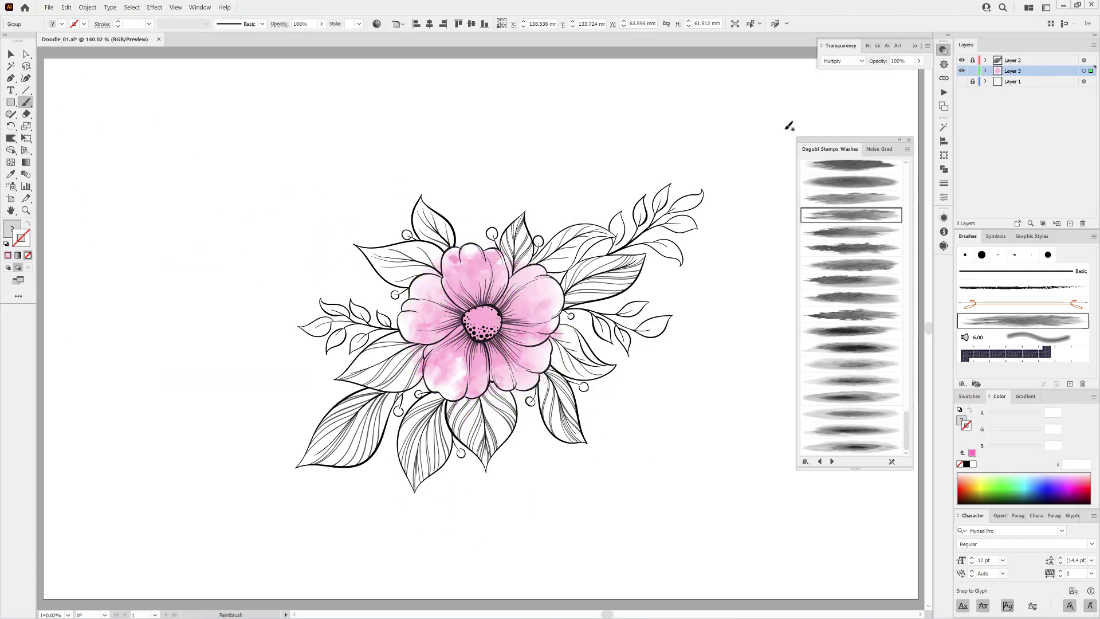
{"action": "key", "text": "ctrl+shift+a"}
{"action": "left_click", "coordinate": [862, 250]}
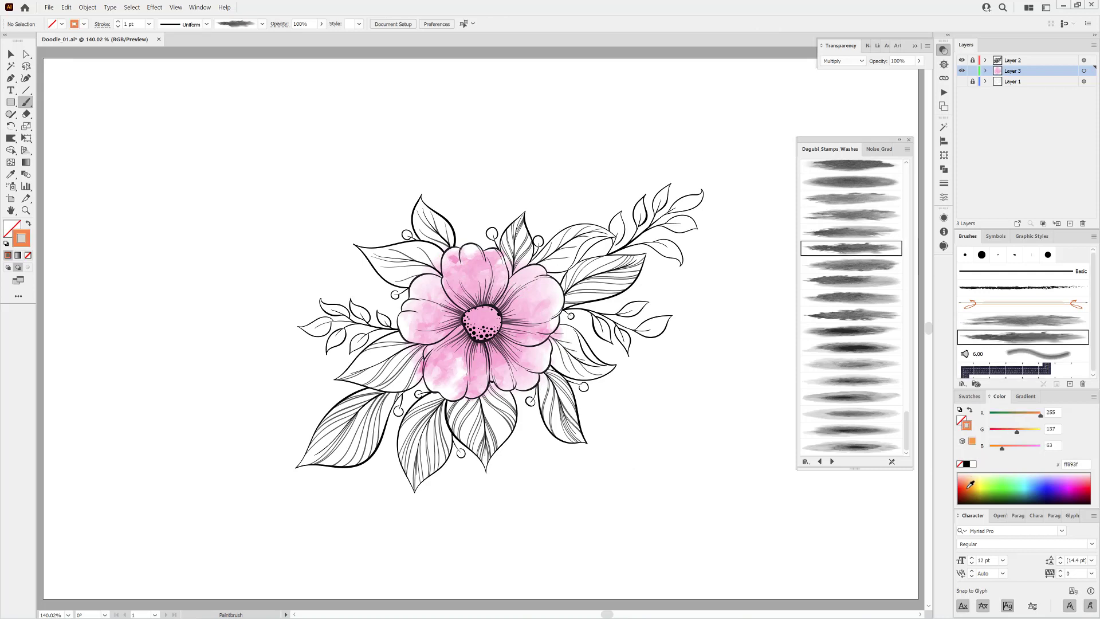
{"action": "left_click", "coordinate": [970, 486]}
{"action": "left_click_drag", "start_coordinate": [501, 300], "coordinate": [467, 345]}
{"action": "left_click", "coordinate": [520, 314], "text": "ctrl"}
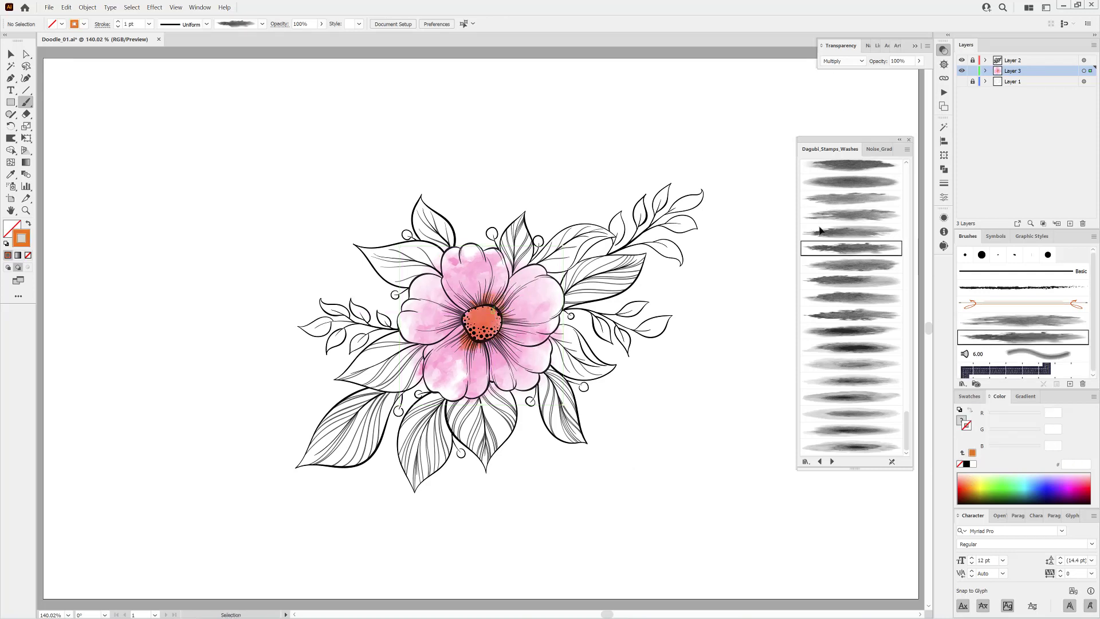
Move the orange path above the pink group in Layer 3 and restyle it to 2 pt in muted pink dc8e89.
{"action": "left_click", "coordinate": [986, 71]}
{"action": "left_click_drag", "start_coordinate": [1028, 92], "coordinate": [1033, 79]}
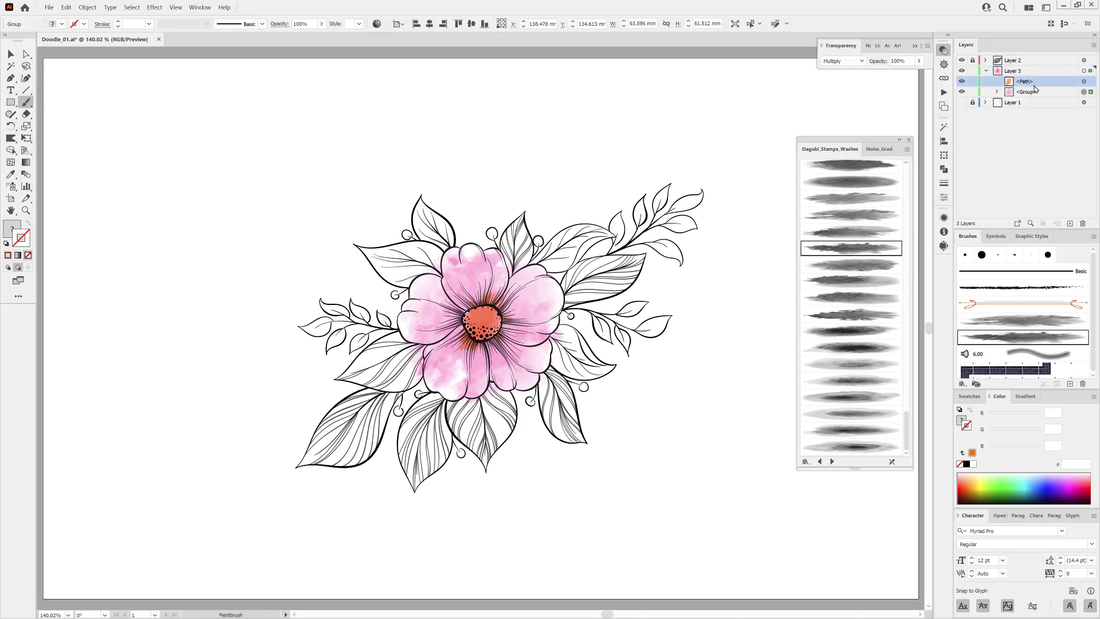
{"action": "left_click", "coordinate": [1083, 82]}
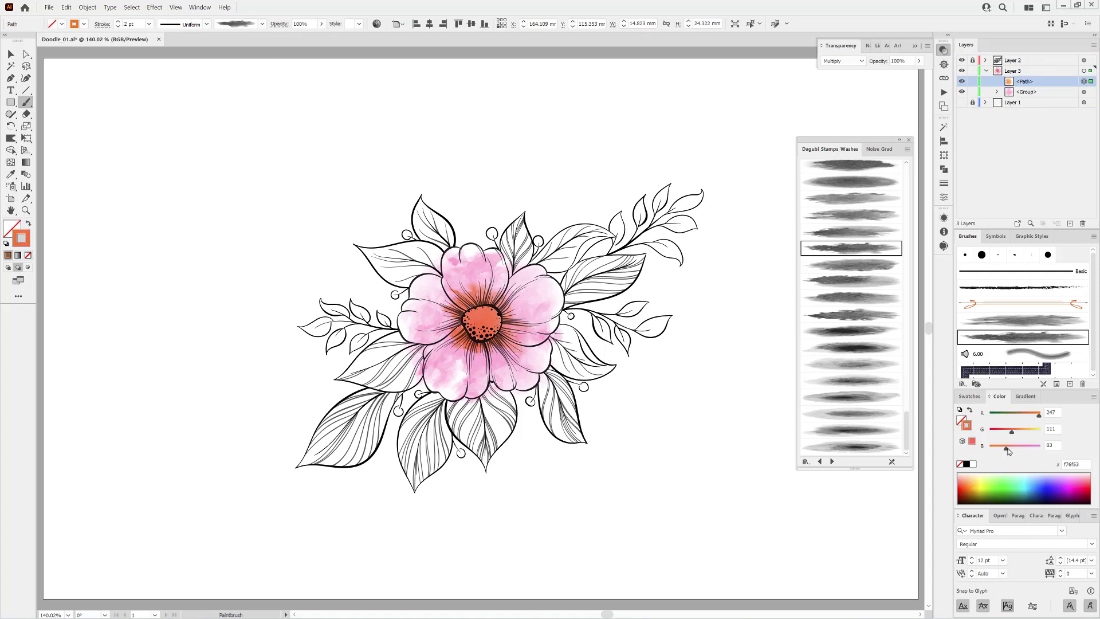
{"action": "left_click_drag", "start_coordinate": [1014, 433], "coordinate": [1018, 434]}
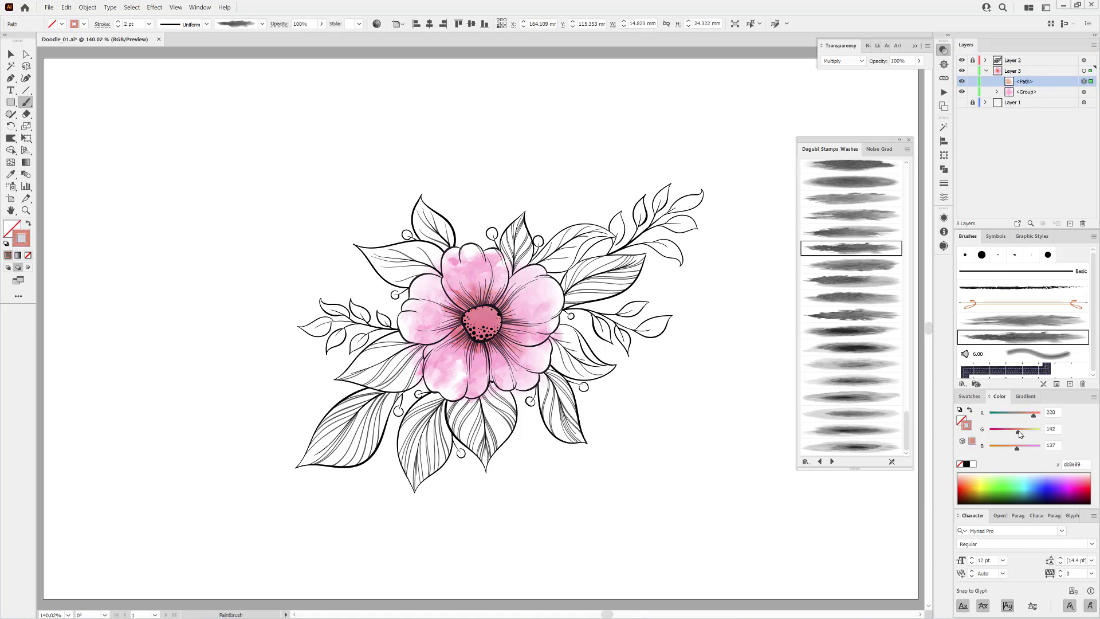
{"action": "left_click", "coordinate": [726, 477], "text": "ctrl"}
Shade the petals outward from the flower's centre with 0.75 pt strokes of two fading wash brushes in muted pink.
{"action": "left_click_drag", "start_coordinate": [906, 425], "coordinate": [906, 343]}
{"action": "left_click", "coordinate": [851, 221]}
{"action": "left_click_drag", "start_coordinate": [511, 291], "coordinate": [482, 264]}
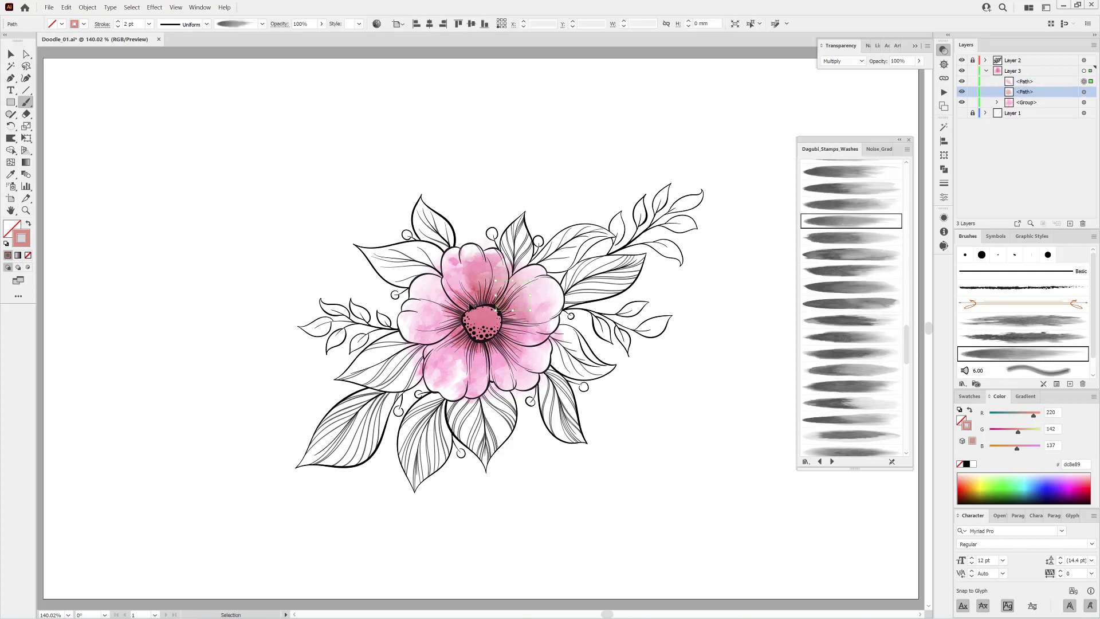
{"action": "left_click_drag", "start_coordinate": [492, 337], "coordinate": [496, 375]}
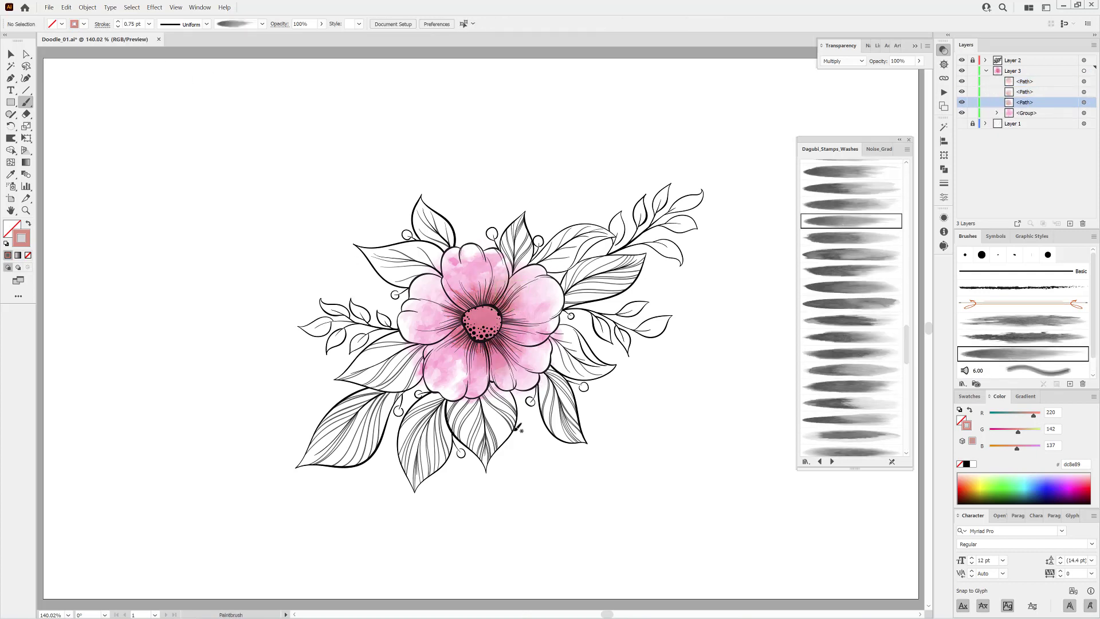
{"action": "left_click", "coordinate": [848, 337]}
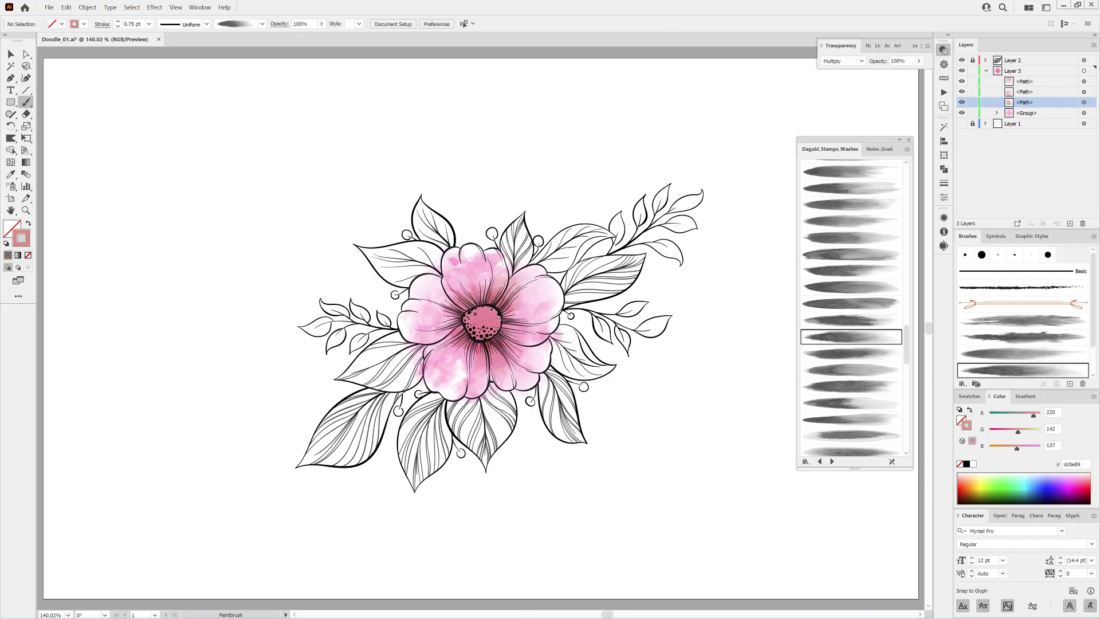
{"action": "left_click_drag", "start_coordinate": [475, 314], "coordinate": [441, 282]}
Paint a peach ffb67e wash over the flower's centre with a soft dark wash brush at 4 pt.
{"action": "left_click", "coordinate": [974, 476]}
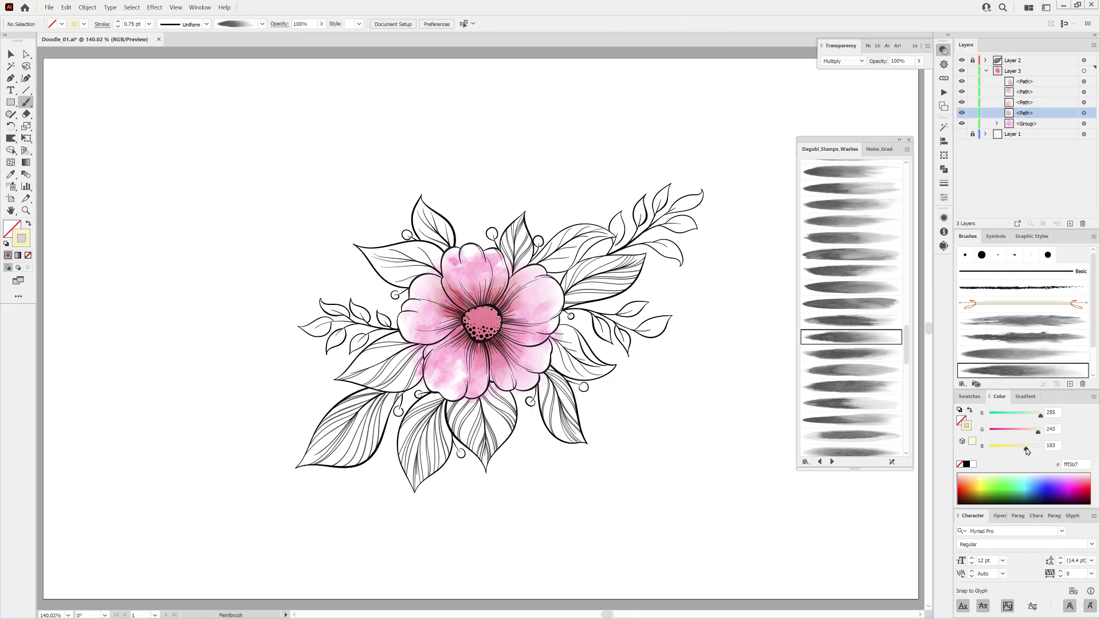
{"action": "left_click_drag", "start_coordinate": [1037, 433], "coordinate": [1025, 434]}
{"action": "scroll", "coordinate": [851, 286], "scroll_direction": "down", "scroll_amount": 5}
{"action": "left_click", "coordinate": [859, 290]}
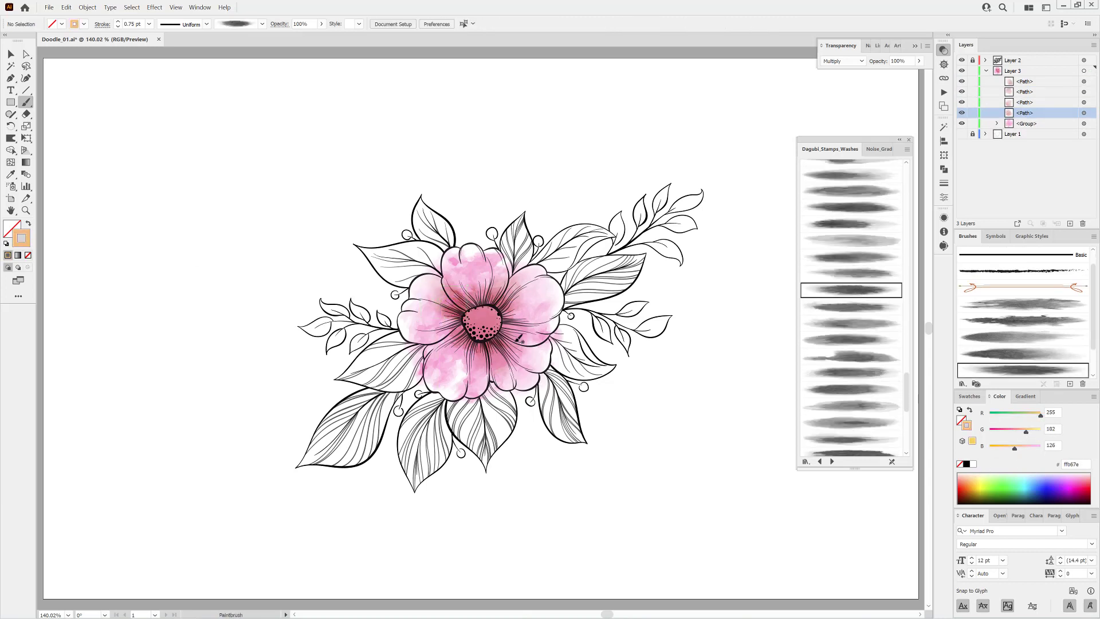
{"action": "left_click_drag", "start_coordinate": [528, 269], "coordinate": [484, 321]}
{"action": "left_click", "coordinate": [118, 23]}
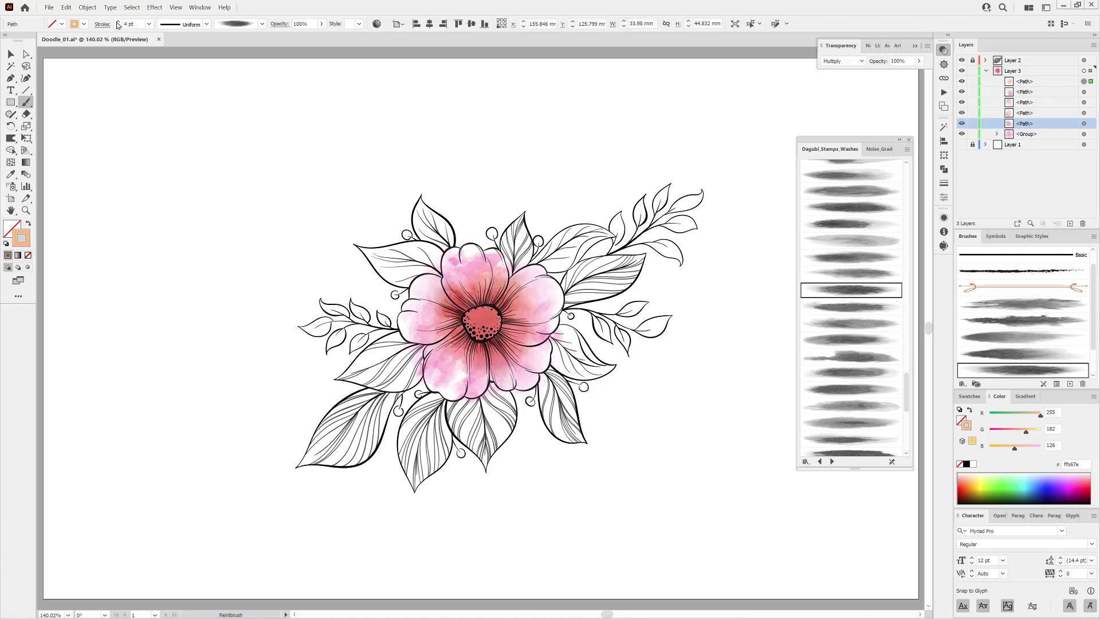
{"action": "left_click", "coordinate": [123, 129], "text": "ctrl"}
Paint the lower-right leaf with a fading wash brush in olive green 94a952, using a tapered width profile and a 0.75 pt stroke.
{"action": "scroll", "coordinate": [835, 383], "scroll_direction": "down", "scroll_amount": 3}
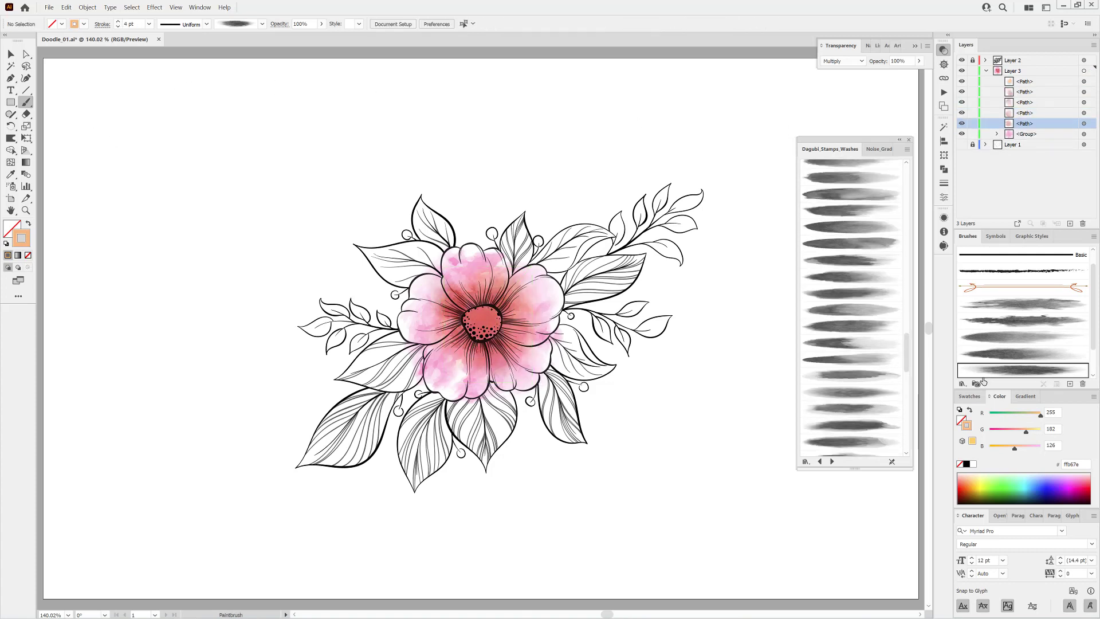
{"action": "left_click", "coordinate": [854, 193]}
{"action": "left_click", "coordinate": [207, 23]}
{"action": "left_click_drag", "start_coordinate": [205, 67], "coordinate": [204, 89]}
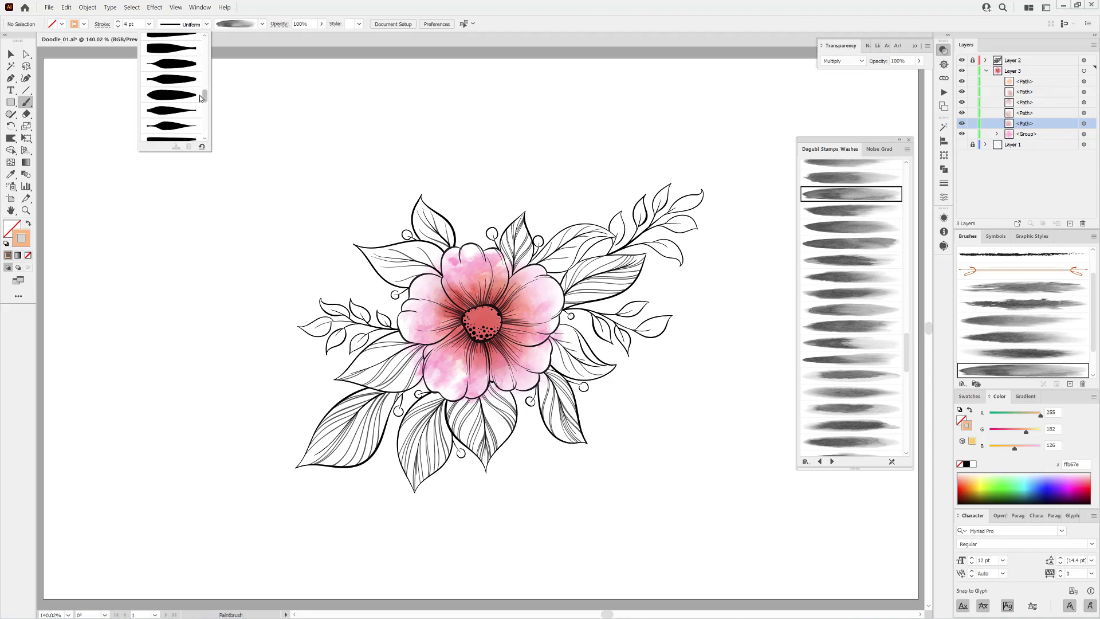
{"action": "left_click", "coordinate": [173, 84]}
{"action": "left_click", "coordinate": [997, 495]}
{"action": "mouse_move", "coordinate": [996, 416]}
{"action": "left_mouse_down"}
{"action": "mouse_move", "coordinate": [1015, 415]}
{"action": "mouse_move", "coordinate": [1024, 434]}
{"action": "left_mouse_up"}
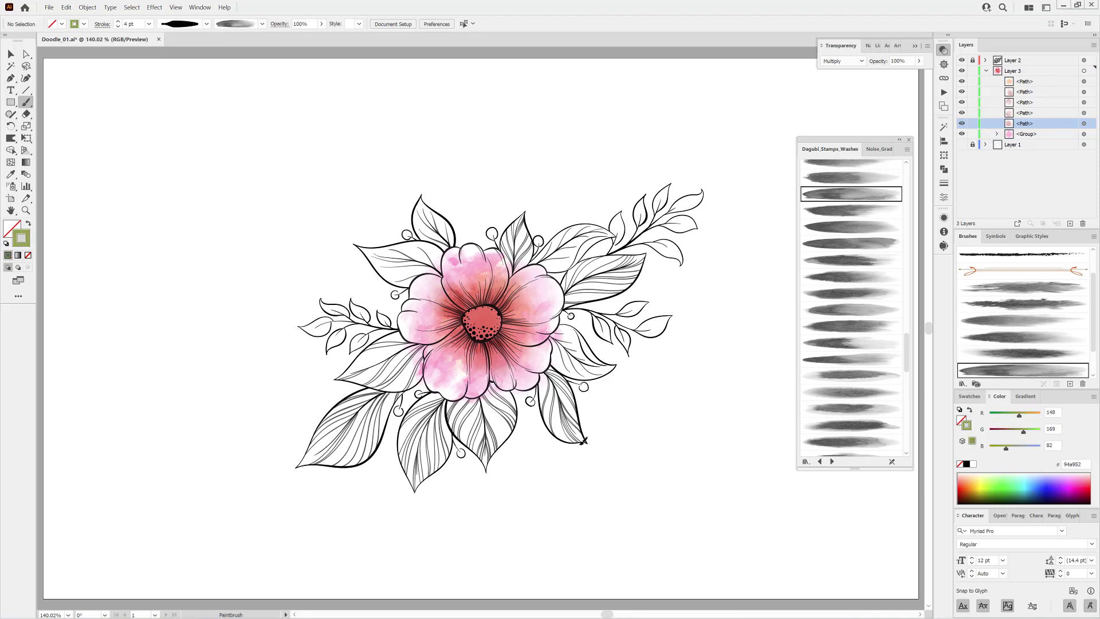
{"action": "mouse_move", "coordinate": [540, 373]}
{"action": "left_mouse_down"}
{"action": "mouse_move", "coordinate": [584, 441]}
{"action": "mouse_move", "coordinate": [573, 404]}
{"action": "left_mouse_up"}
{"action": "left_click", "coordinate": [119, 27]}
{"action": "left_click", "coordinate": [119, 27]}
{"action": "left_click", "coordinate": [118, 27]}
{"action": "left_click", "coordinate": [118, 27]}
{"action": "left_click", "coordinate": [160, 217], "text": "ctrl"}
Paint the two leaves directly right of the flower in olive green, using a broader width profile and a different wash brush for each.
{"action": "left_click", "coordinate": [206, 24]}
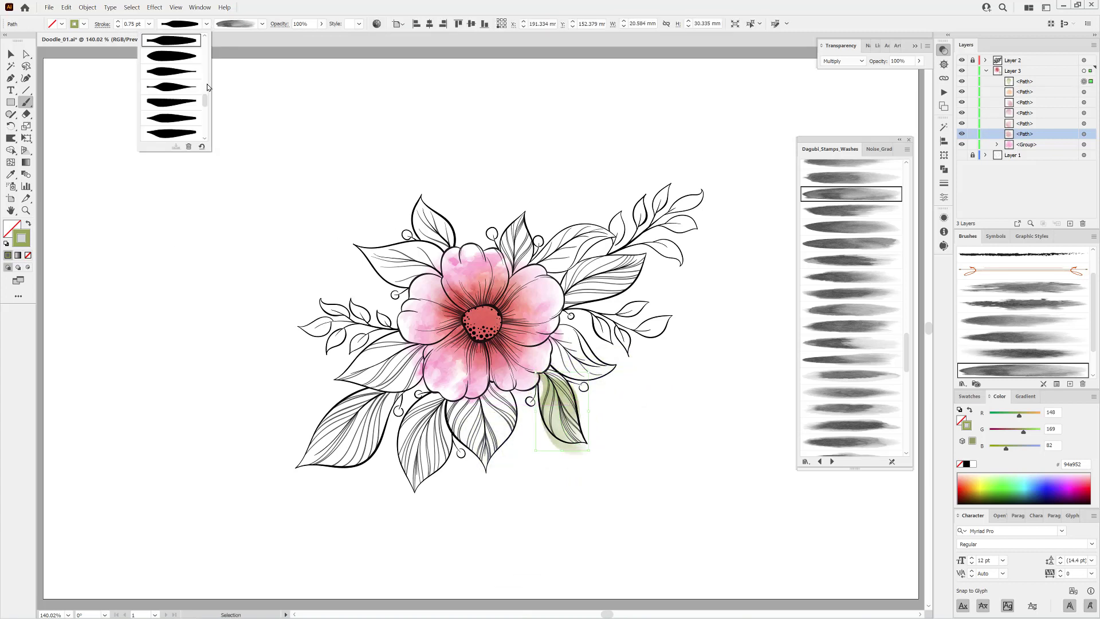
{"action": "left_click", "coordinate": [863, 211]}
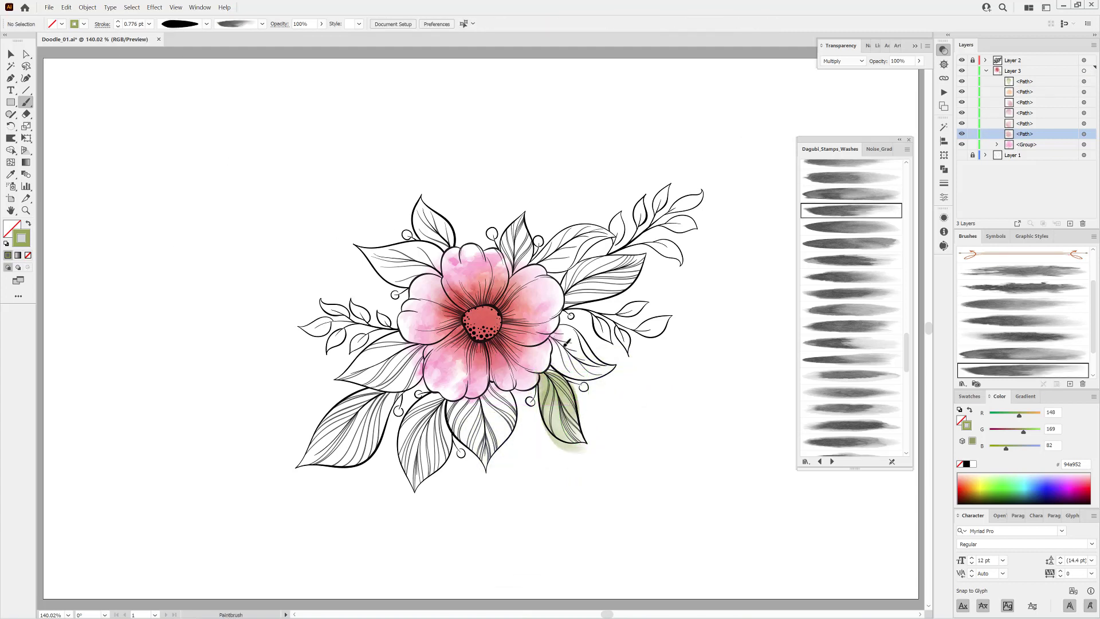
{"action": "left_click_drag", "start_coordinate": [566, 343], "coordinate": [605, 366]}
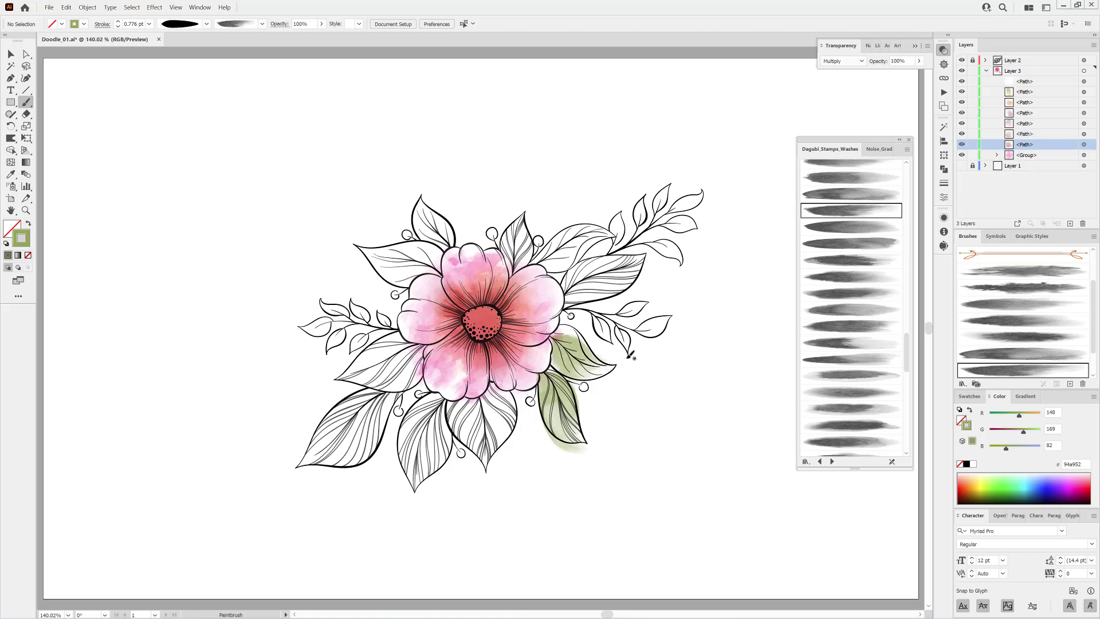
{"action": "left_click", "coordinate": [118, 22]}
{"action": "key", "text": "ctrl+shift+a"}
{"action": "left_click", "coordinate": [865, 228]}
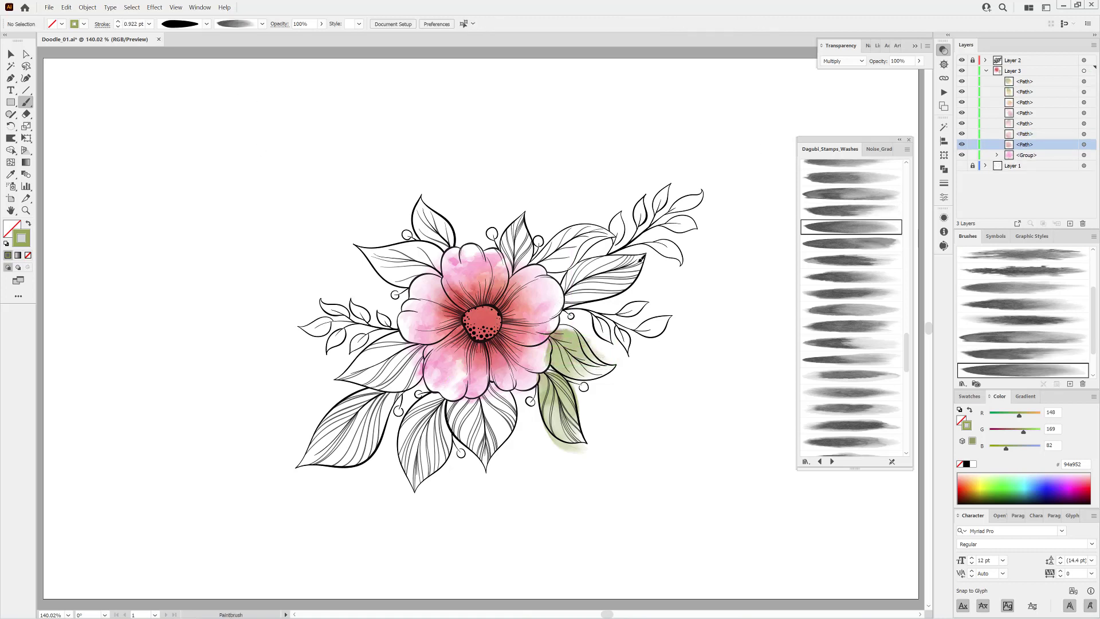
{"action": "left_click_drag", "start_coordinate": [642, 259], "coordinate": [644, 260]}
Paint the leaf above the flower's right petal in olive green with another wash brush and a slimmer pointed width profile.
{"action": "left_click", "coordinate": [851, 243]}
{"action": "left_click", "coordinate": [207, 23]}
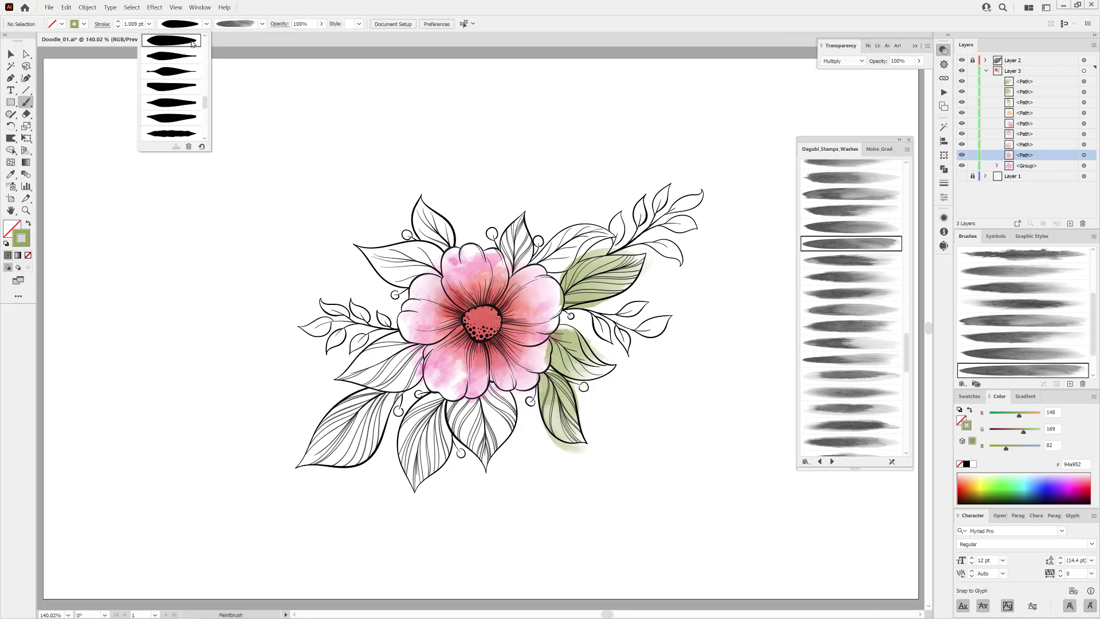
{"action": "left_click", "coordinate": [192, 43]}
{"action": "left_click_drag", "start_coordinate": [545, 263], "coordinate": [622, 233]}
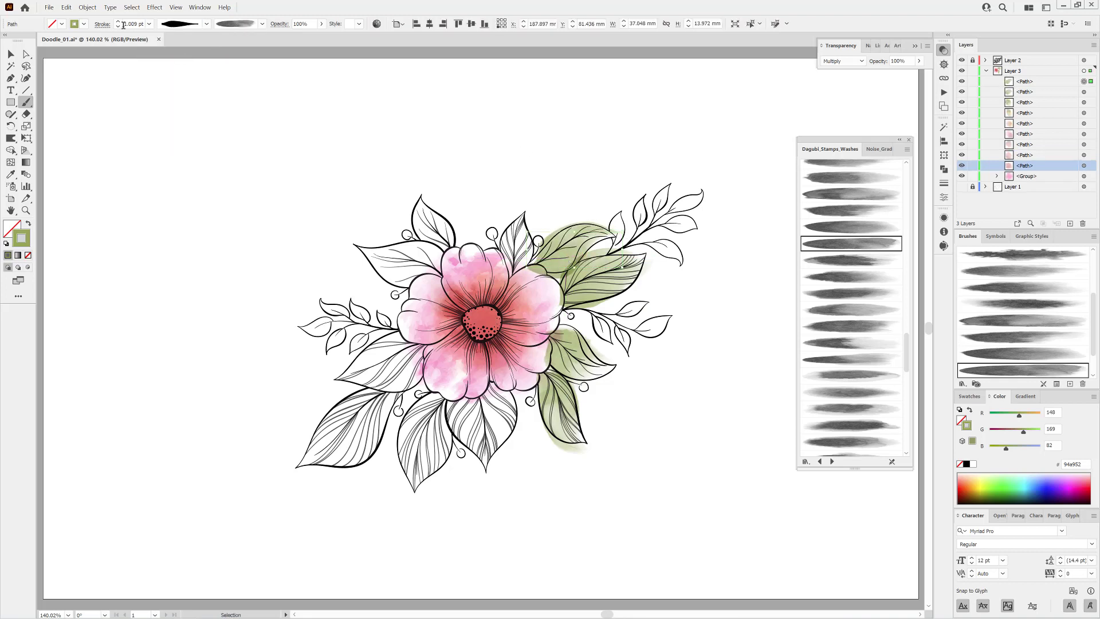
{"action": "key", "text": "ctrl+shift+a"}
Paint the upper-left leaf with a 0.9 pt olive wash in a new brush and enlarge the stroke outward past the leaf tip.
{"action": "left_click", "coordinate": [852, 259]}
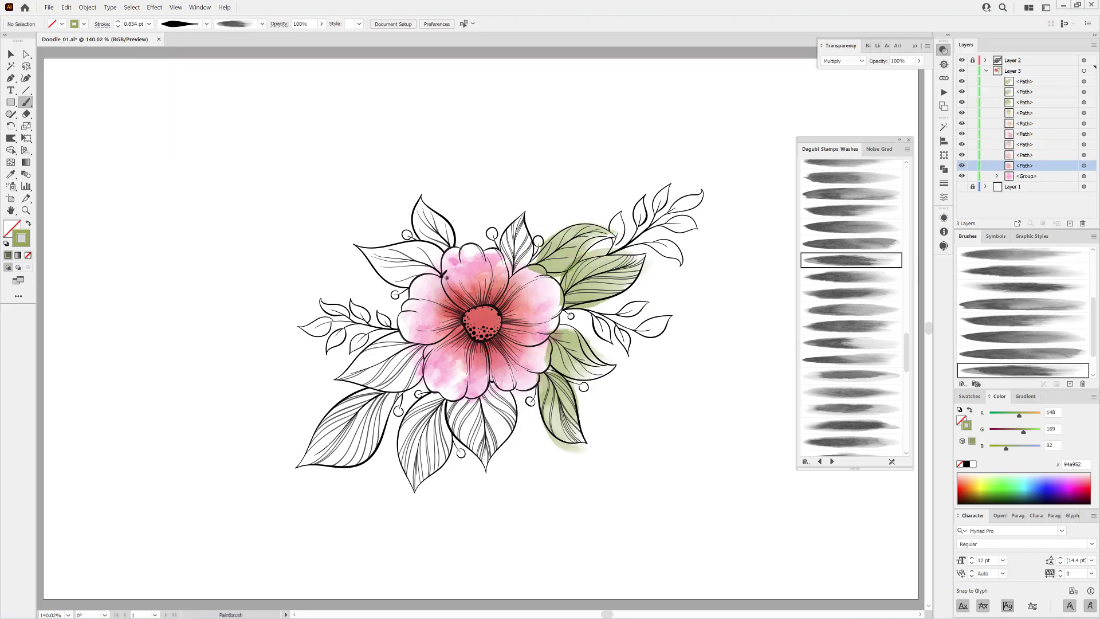
{"action": "left_click_drag", "start_coordinate": [359, 243], "coordinate": [441, 269]}
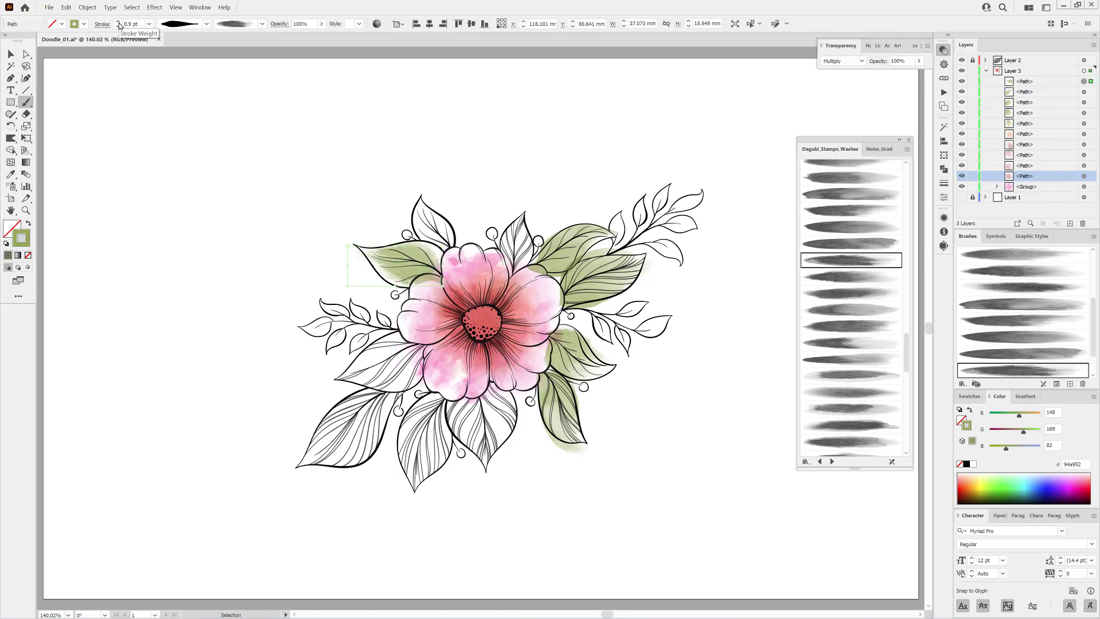
{"action": "left_click_drag", "start_coordinate": [344, 242], "coordinate": [332, 232]}
{"action": "key", "text": "ctrl+shift+a"}
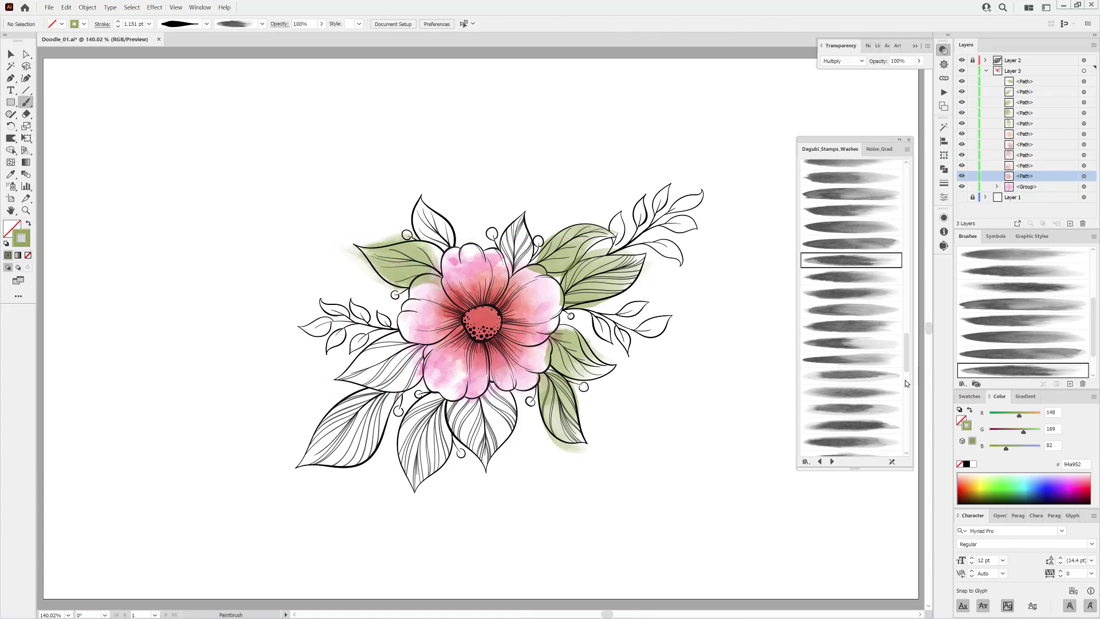
Paint the two small leaves above the flower in olive green with a new wash brush and a blunt-ended width profile.
{"action": "left_click", "coordinate": [863, 278]}
{"action": "left_click", "coordinate": [206, 23]}
{"action": "left_click_drag", "start_coordinate": [206, 44], "coordinate": [205, 89]}
{"action": "left_click", "coordinate": [164, 93]}
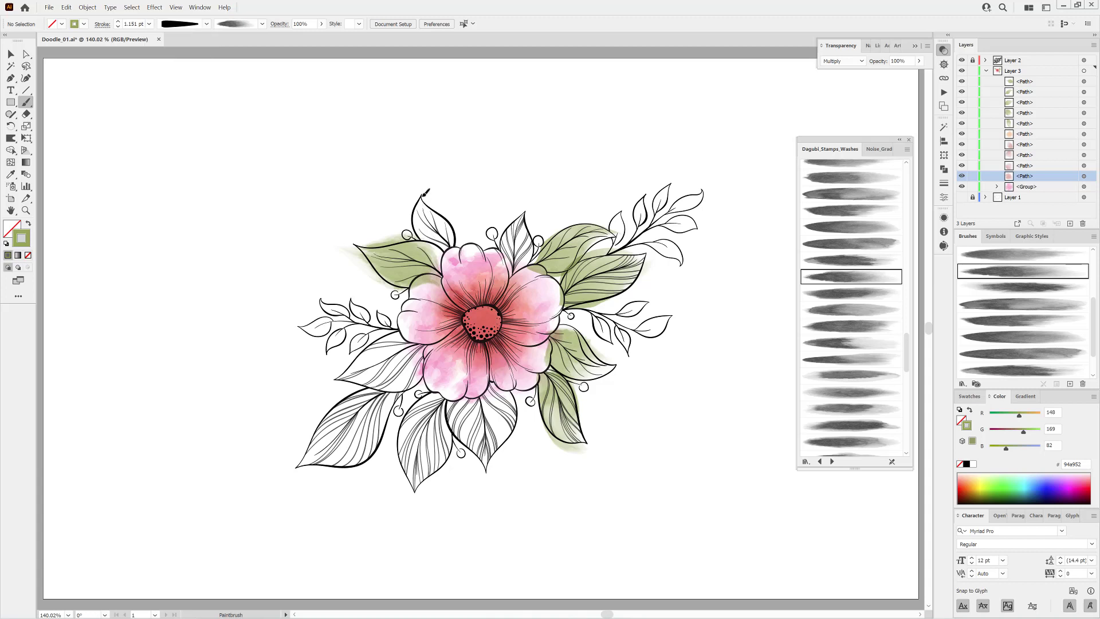
{"action": "left_click_drag", "start_coordinate": [423, 196], "coordinate": [444, 229]}
{"action": "left_click", "coordinate": [707, 184], "text": "ctrl"}
{"action": "left_click_drag", "start_coordinate": [507, 279], "coordinate": [525, 211]}
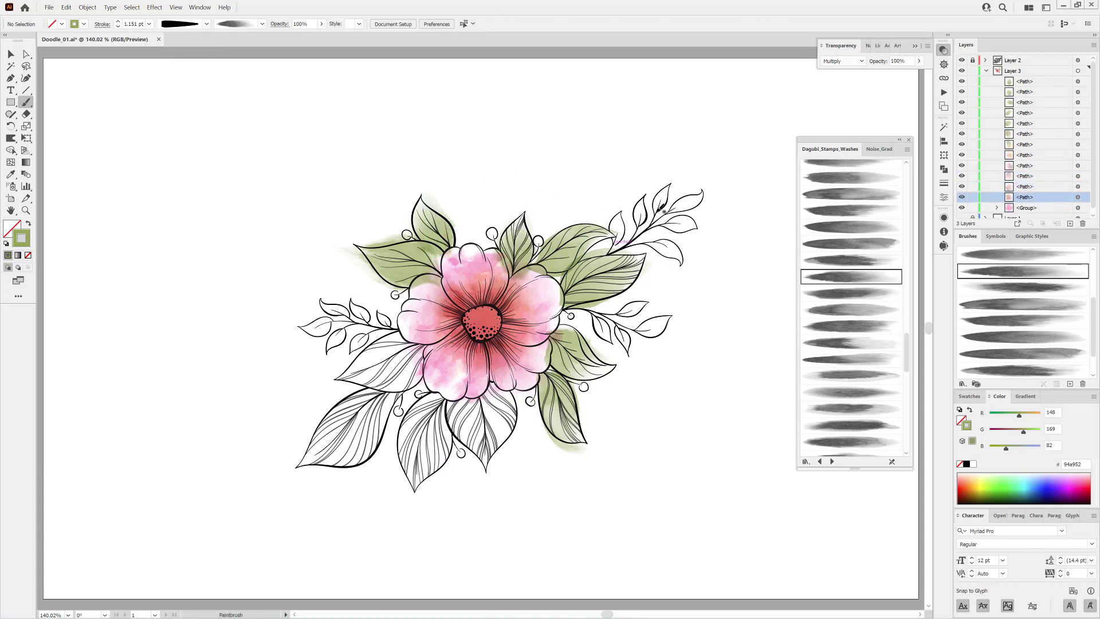
Paint the leaf directly below the flower in olive green with a fresh wash brush, a full oval width profile and a 1.4 pt stroke.
{"action": "scroll", "coordinate": [855, 358], "scroll_direction": "up", "scroll_amount": 4}
{"action": "left_click", "coordinate": [851, 181]}
{"action": "left_click", "coordinate": [206, 24]}
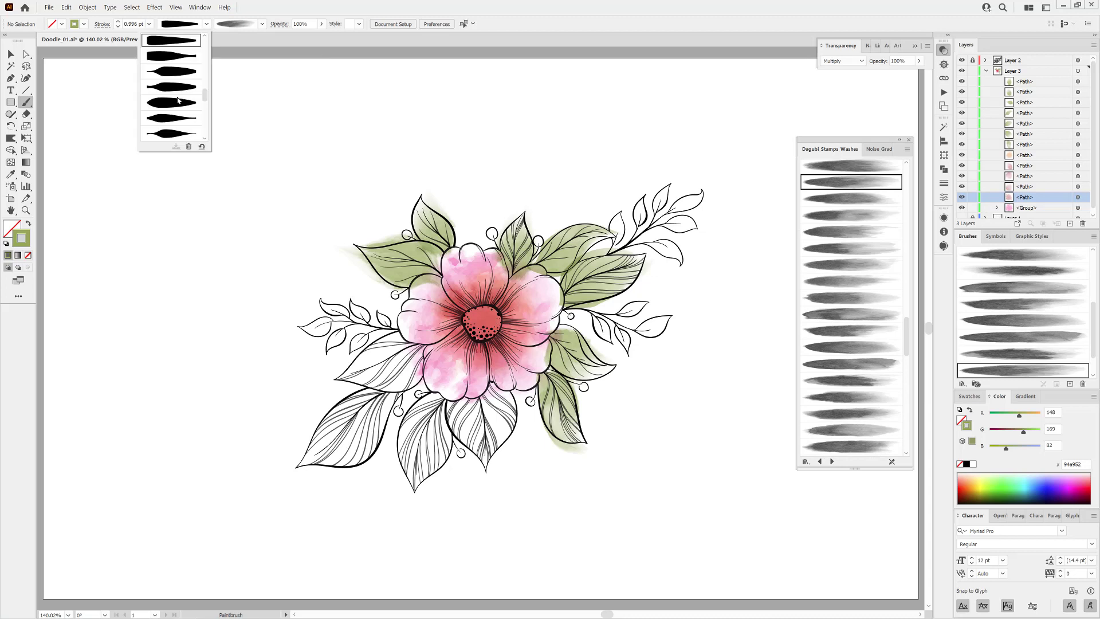
{"action": "left_click", "coordinate": [177, 101]}
{"action": "left_click_drag", "start_coordinate": [488, 456], "coordinate": [473, 381]}
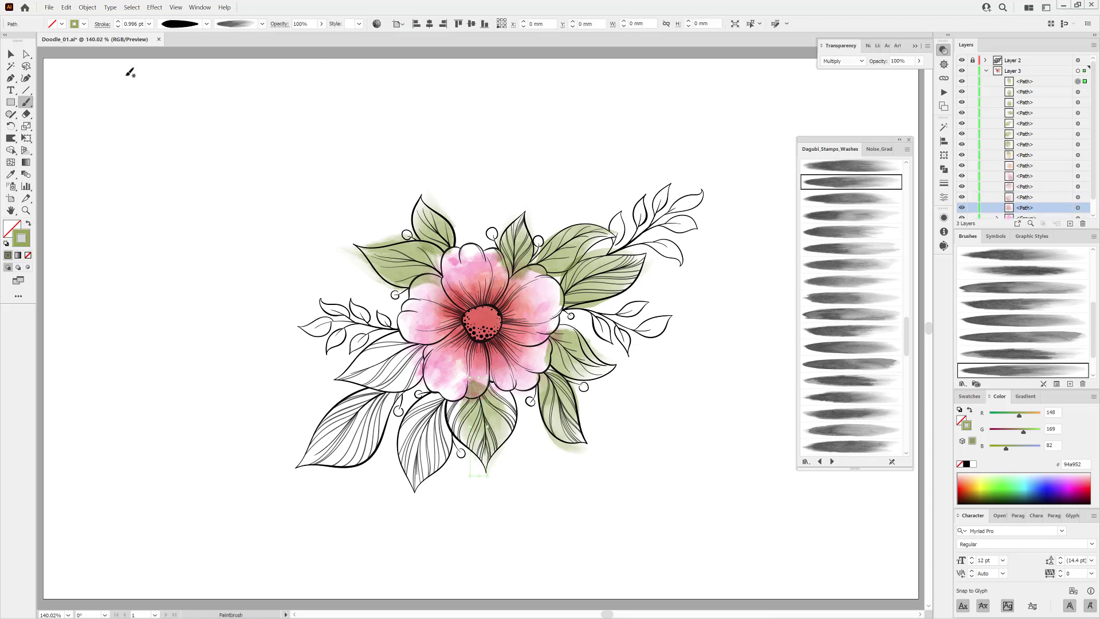
{"action": "left_click", "coordinate": [118, 21]}
{"action": "left_click_drag", "start_coordinate": [502, 428], "coordinate": [502, 429]}
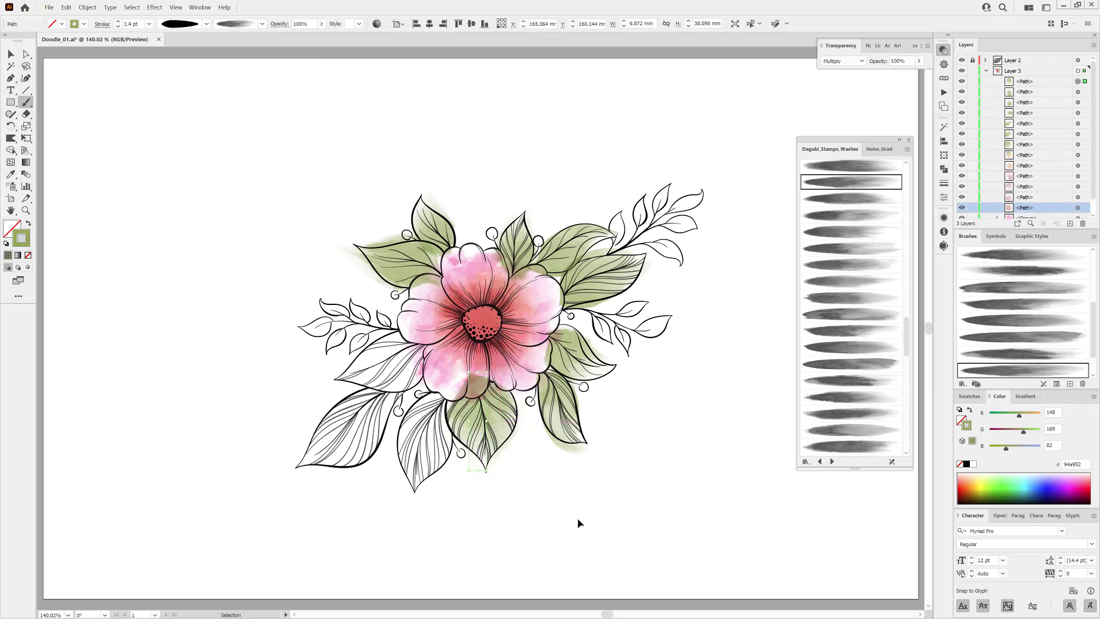
{"action": "left_click", "coordinate": [580, 521], "text": "ctrl"}
Paint the bottom leaf left of the central one in olive green, set its stroke to 1.1 pt and reposition it over the leaf.
{"action": "left_click_drag", "start_coordinate": [416, 493], "coordinate": [441, 401]}
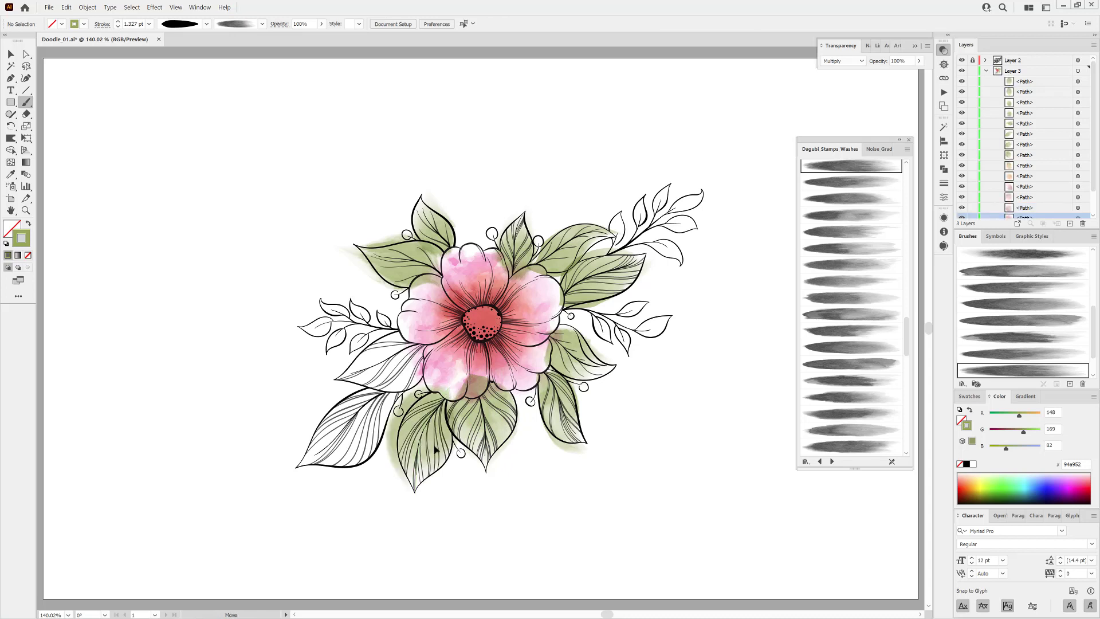
{"action": "left_click_drag", "start_coordinate": [437, 452], "coordinate": [446, 453]}
{"action": "left_click", "coordinate": [118, 27]}
{"action": "left_click", "coordinate": [493, 510], "text": "ctrl"}
Paint the two remaining large leaves at the flower's lower left in olive green with two other wash brushes.
{"action": "scroll", "coordinate": [881, 287], "scroll_direction": "up", "scroll_amount": 3}
{"action": "left_click", "coordinate": [853, 239]}
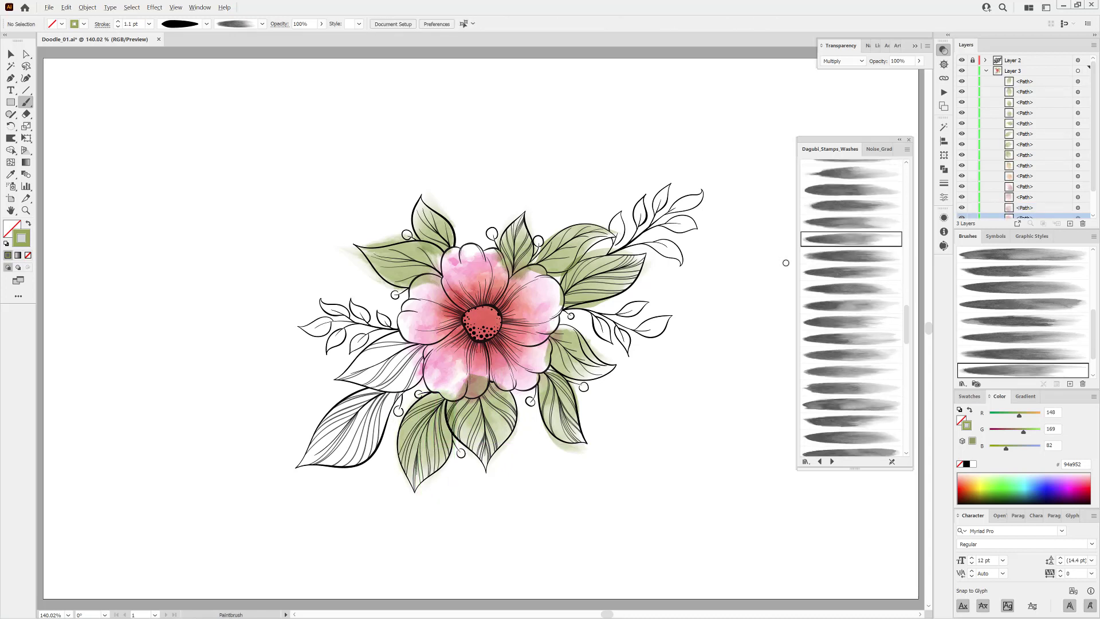
{"action": "left_click_drag", "start_coordinate": [340, 377], "coordinate": [439, 330]}
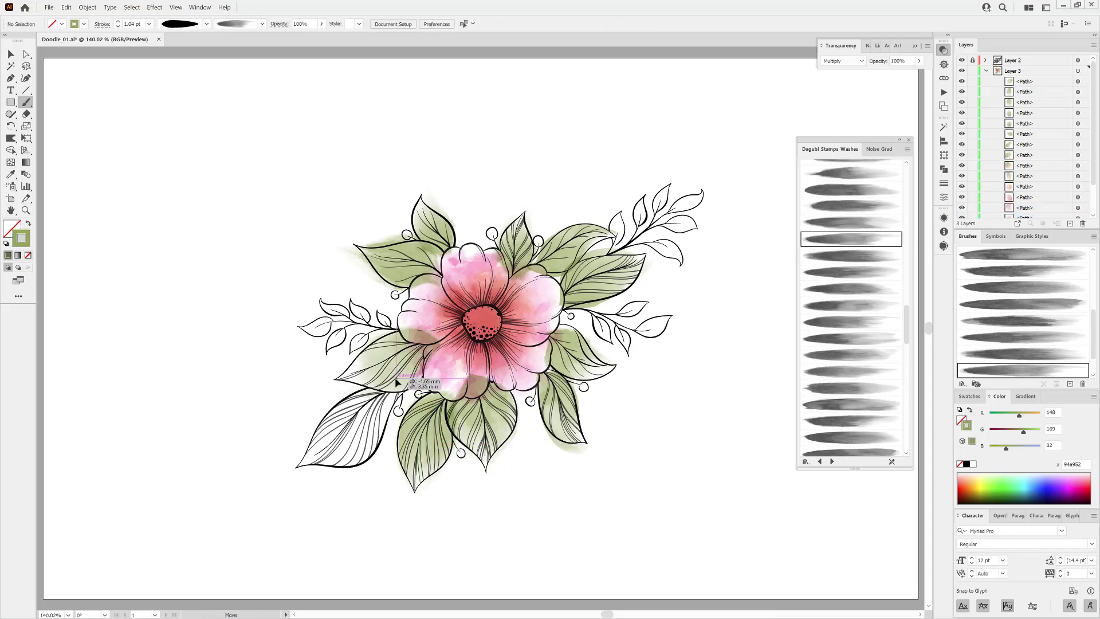
{"action": "left_click", "coordinate": [192, 361], "text": "ctrl"}
{"action": "left_click", "coordinate": [853, 176]}
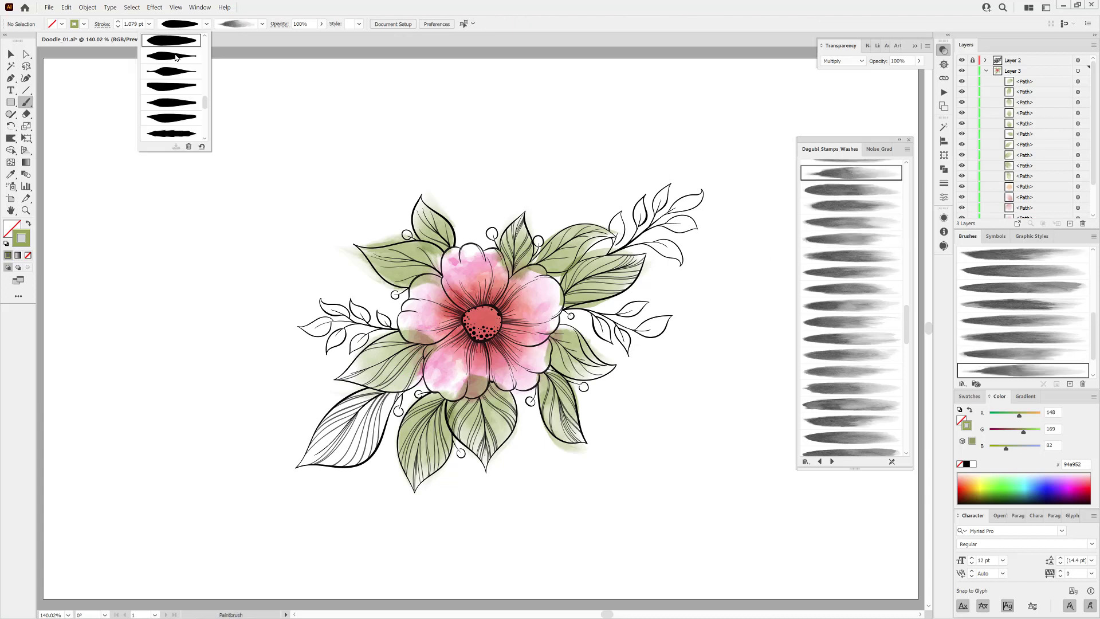
{"action": "mouse_move", "coordinate": [323, 446]}
{"action": "left_mouse_down"}
{"action": "mouse_move", "coordinate": [320, 459]}
{"action": "mouse_move", "coordinate": [390, 441]}
{"action": "left_mouse_up"}
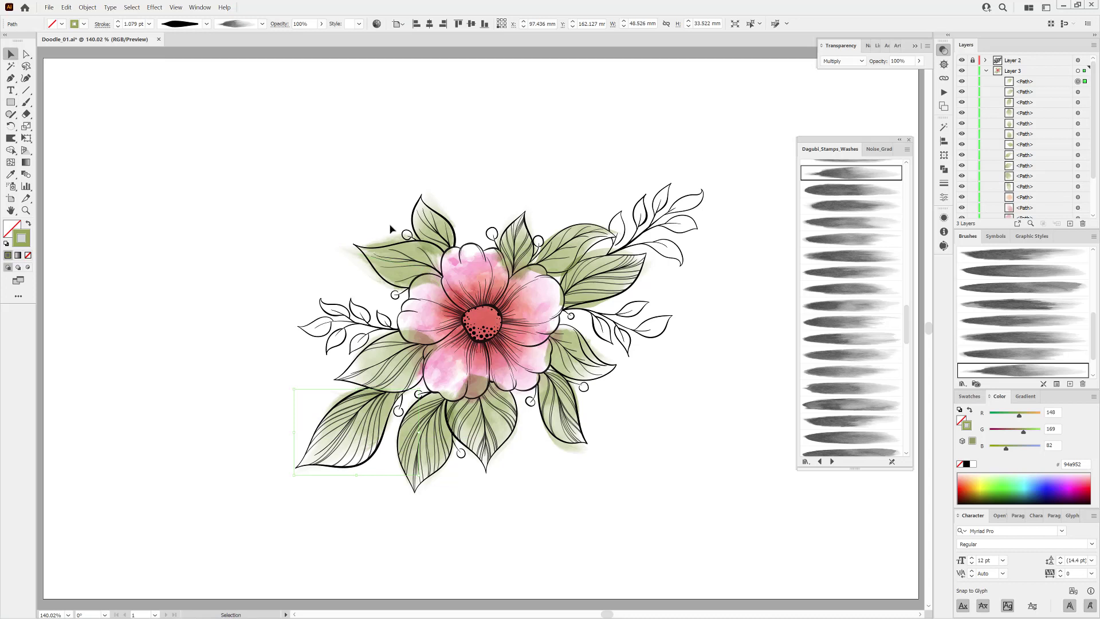
Recolour the two upper-left leaf washes, the upper-right one and the one beside the lower-right petal to darker green 609252.
{"action": "left_click", "coordinate": [393, 247]}
{"action": "left_click", "coordinate": [437, 227], "text": "shift"}
{"action": "left_click", "coordinate": [572, 247], "text": "shift"}
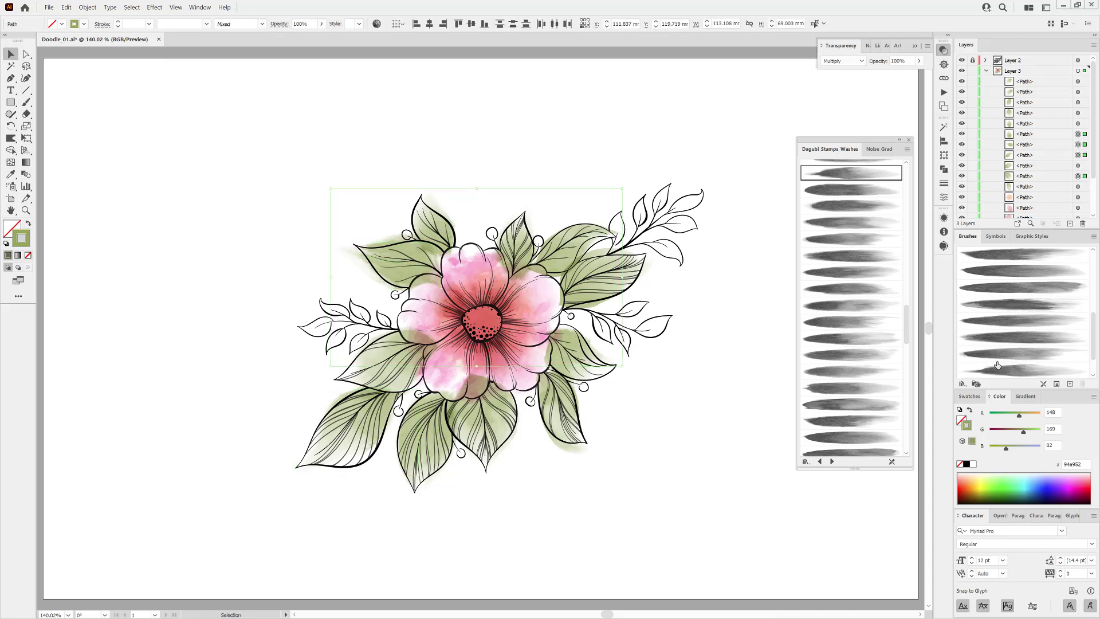
{"action": "left_click_drag", "start_coordinate": [1025, 435], "coordinate": [1020, 435]}
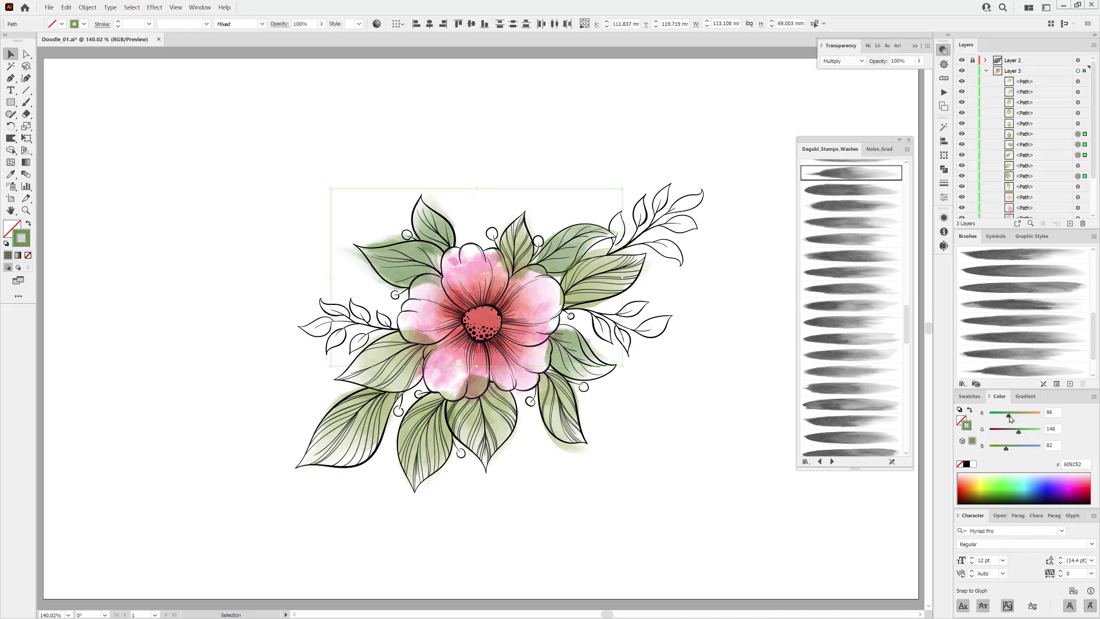
{"action": "left_click", "coordinate": [727, 517]}
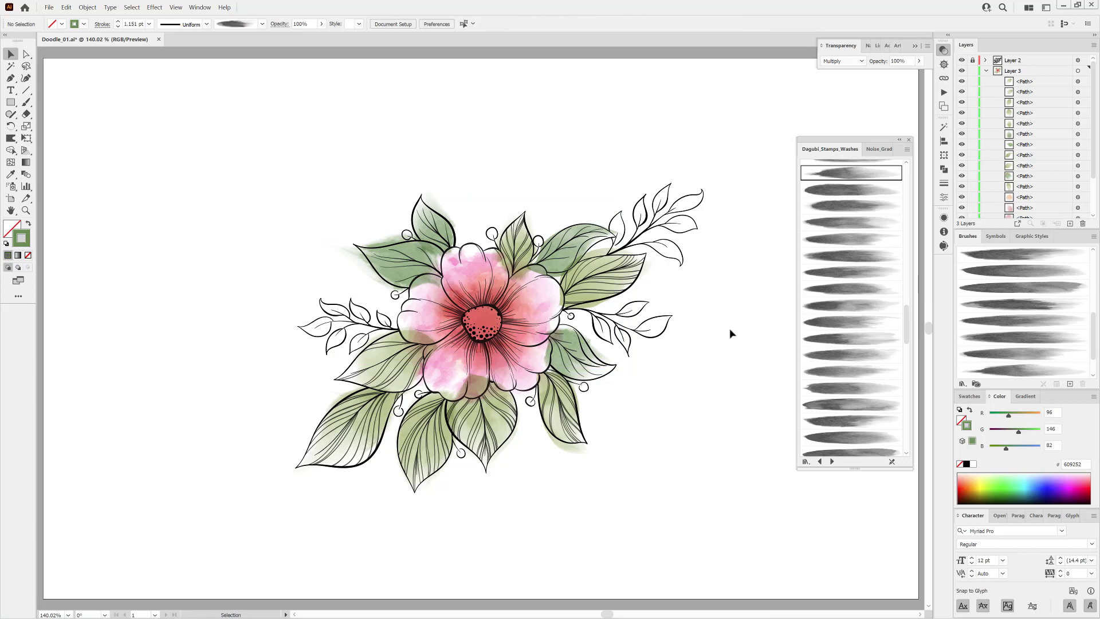
Collect the flower washes and the leaf washes of Layer 3 into separate sublayers, Layer 4 and Layer 5.
{"action": "scroll", "coordinate": [1057, 206], "scroll_direction": "down", "scroll_amount": 3}
{"action": "left_click_drag", "start_coordinate": [1043, 203], "coordinate": [1041, 148]}
{"action": "left_click", "coordinate": [1093, 45]}
{"action": "left_click", "coordinate": [1021, 165]}
{"action": "left_click", "coordinate": [997, 81]}
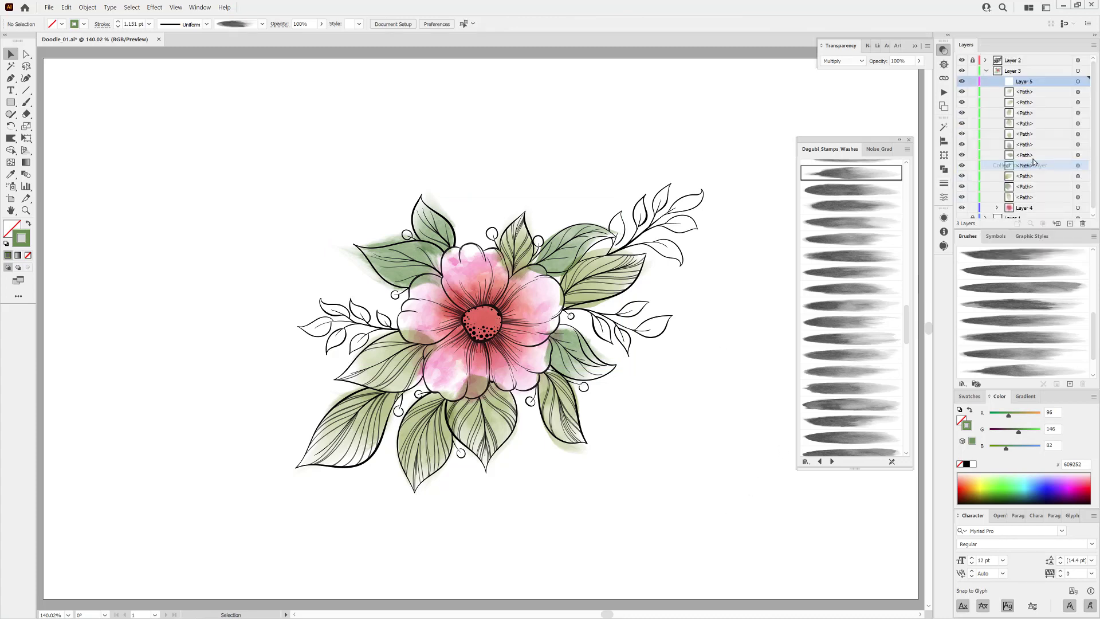
Expand the appearance of all leaf washes in Layer 5.
{"action": "left_click", "coordinate": [1083, 82]}
{"action": "left_click", "coordinate": [88, 7]}
{"action": "left_click", "coordinate": [101, 113]}
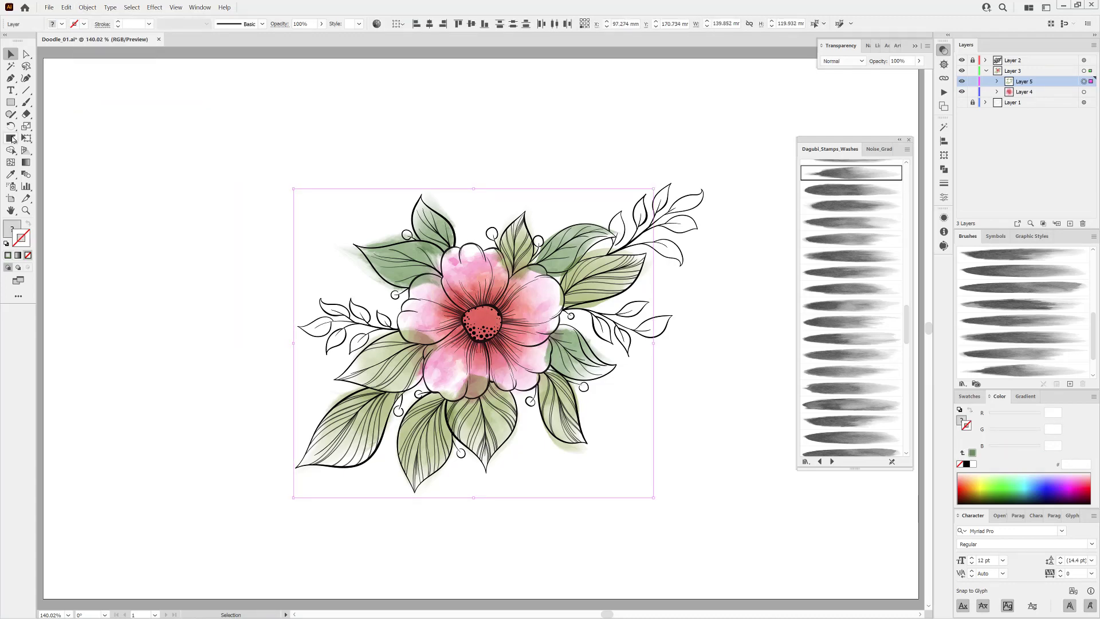
Choose the Warp tool, show the selection edges of the expanded leaf washes and clear the selection.
{"action": "left_click", "coordinate": [12, 138]}
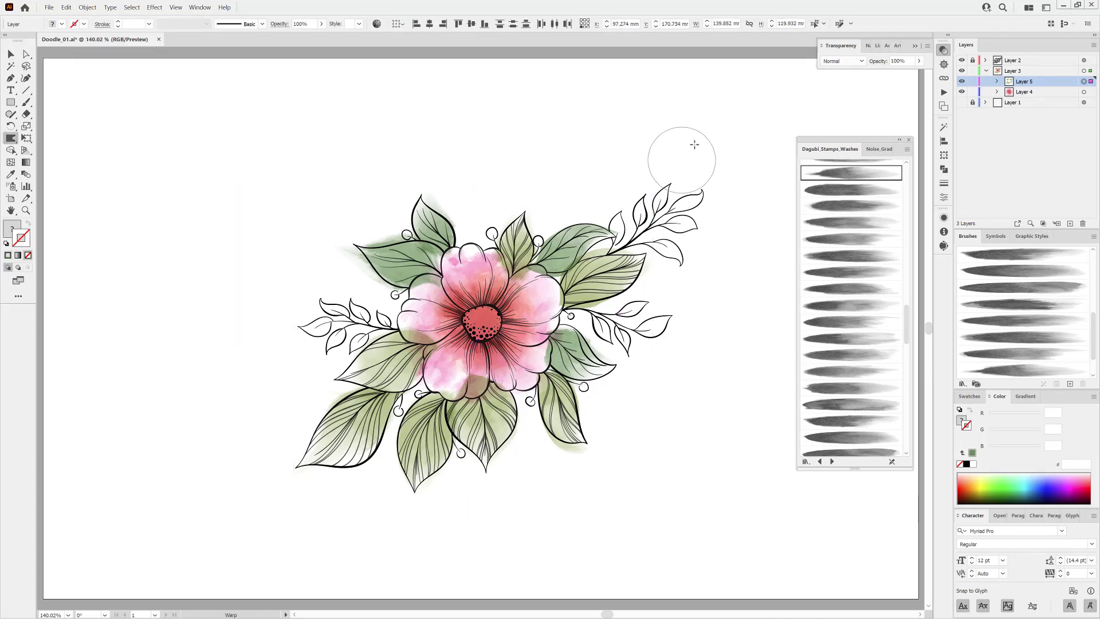
{"action": "left_click", "coordinate": [176, 8]}
{"action": "left_click", "coordinate": [188, 255]}
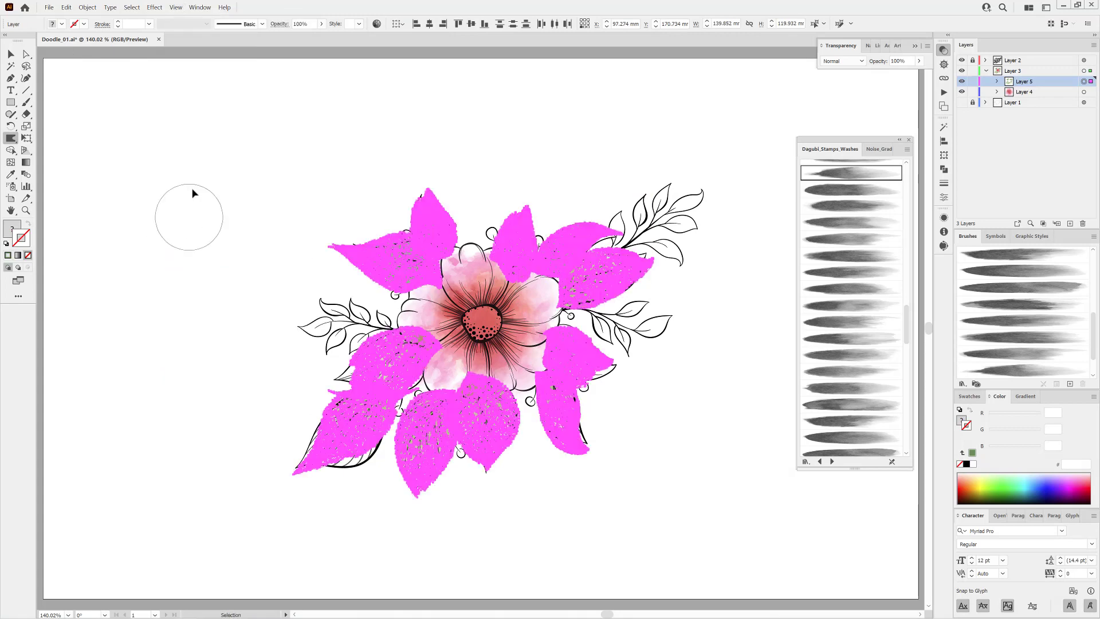
{"action": "key", "text": "ctrl+shift+a"}
Resize the Warp brush and push the green leaf washes off the flower's upper-right and right petals.
{"action": "scroll", "coordinate": [538, 310], "scroll_direction": "up", "scroll_amount": 5}
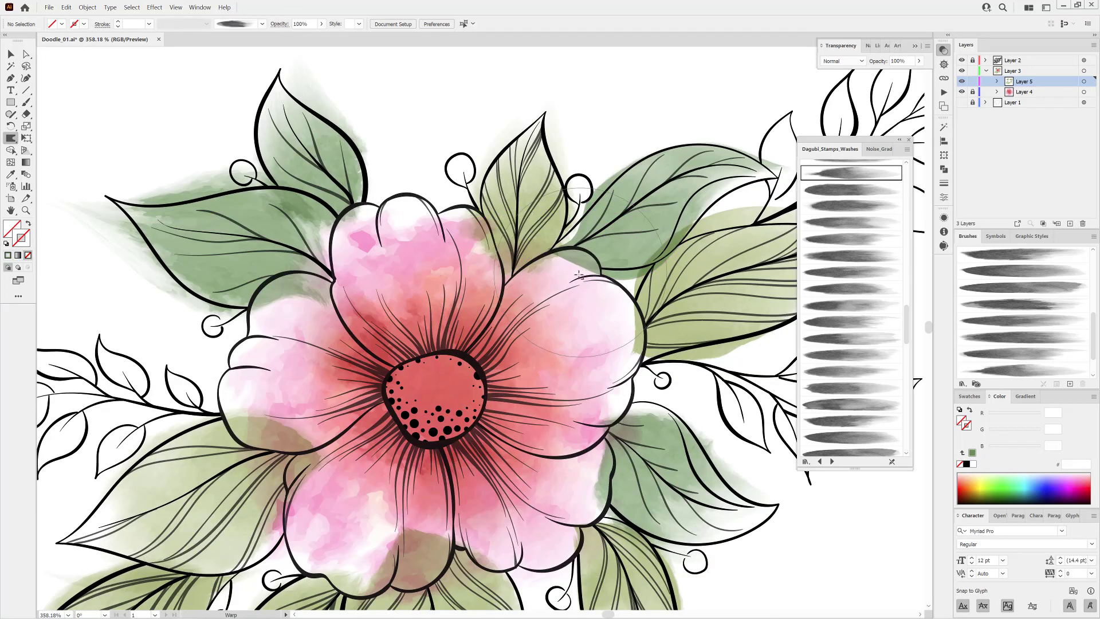
{"action": "left_click_drag", "start_coordinate": [580, 275], "coordinate": [519, 326], "text": "alt"}
{"action": "left_click_drag", "start_coordinate": [551, 281], "coordinate": [570, 247]}
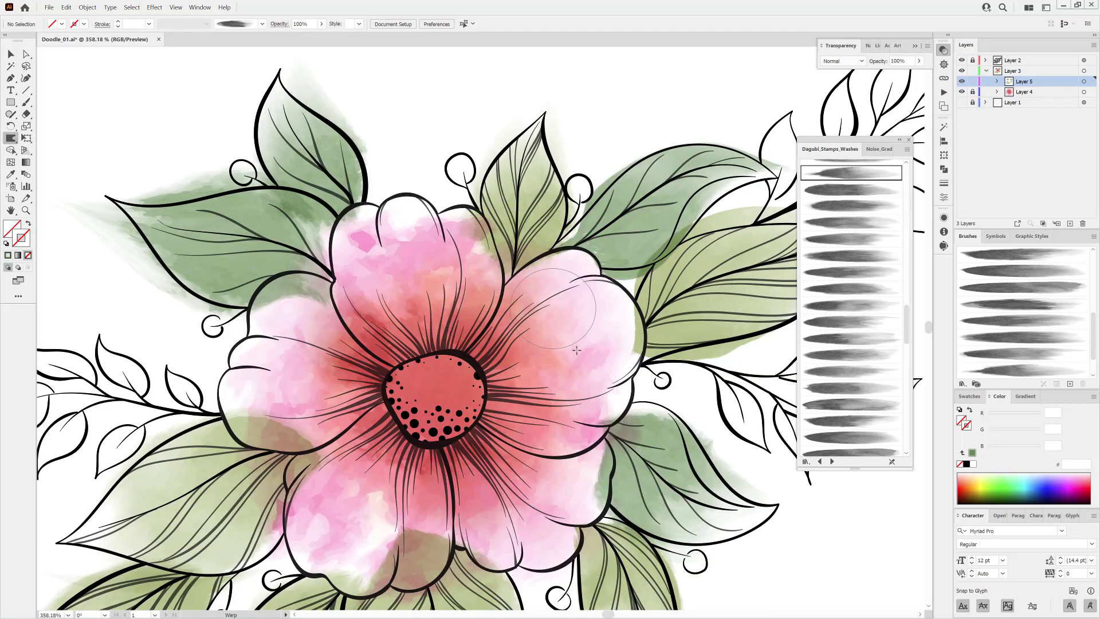
{"action": "left_click_drag", "start_coordinate": [610, 347], "coordinate": [631, 321]}
{"action": "left_click_drag", "start_coordinate": [593, 473], "coordinate": [528, 338]}
{"action": "left_click_drag", "start_coordinate": [523, 343], "coordinate": [535, 337]}
Warp the green leaf washes off the flower's bottom and left petals so they end at the petal outlines.
{"action": "left_click_drag", "start_coordinate": [368, 399], "coordinate": [548, 261]}
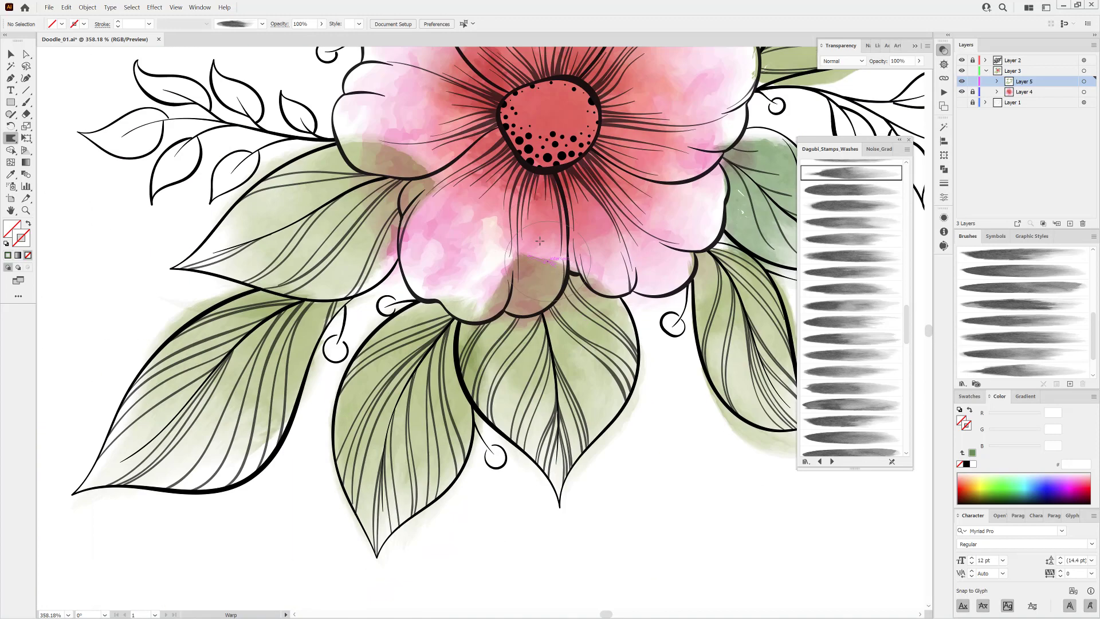
{"action": "left_click_drag", "start_coordinate": [513, 207], "coordinate": [481, 306]}
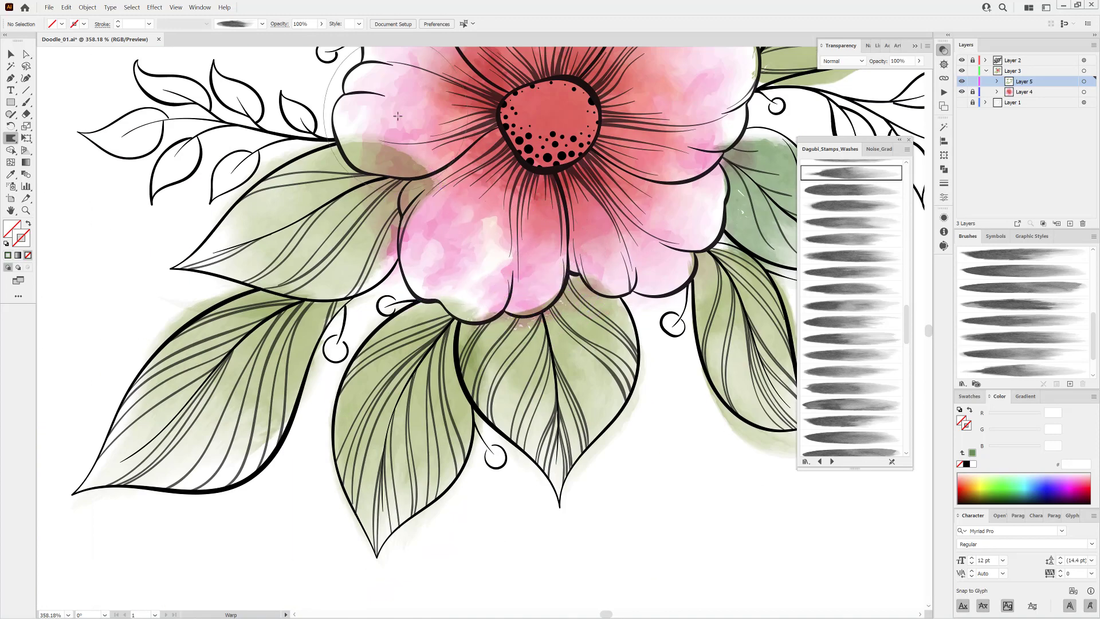
{"action": "left_click_drag", "start_coordinate": [470, 215], "coordinate": [454, 237]}
{"action": "scroll", "coordinate": [480, 275], "scroll_direction": "down", "scroll_amount": 5}
{"action": "scroll", "coordinate": [479, 304], "scroll_direction": "up", "scroll_amount": 2}
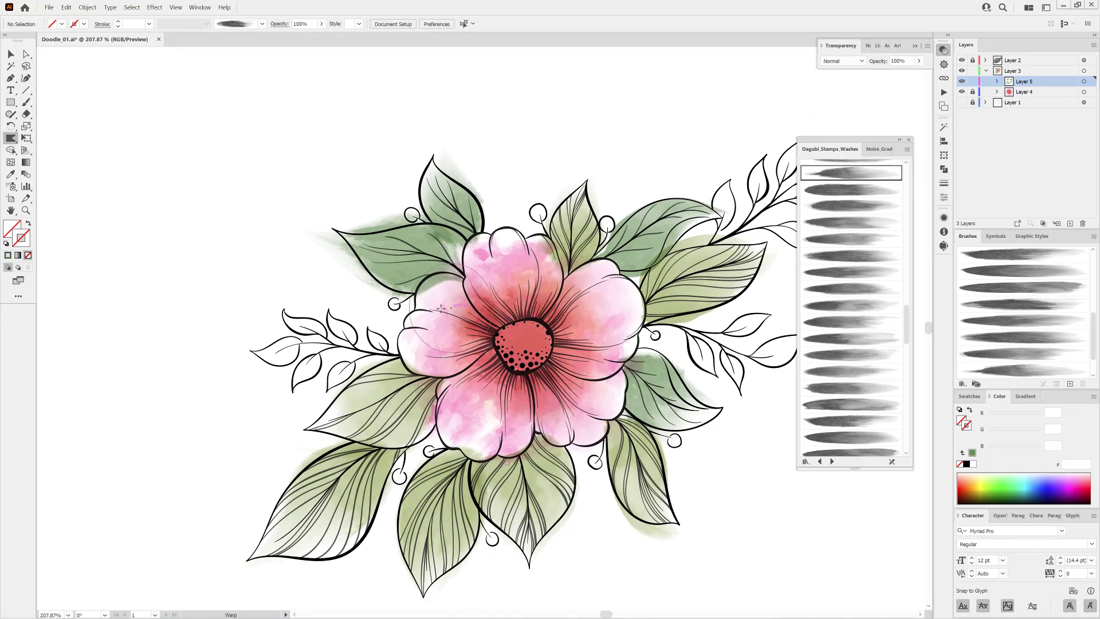
{"action": "left_click_drag", "start_coordinate": [701, 287], "coordinate": [588, 301]}
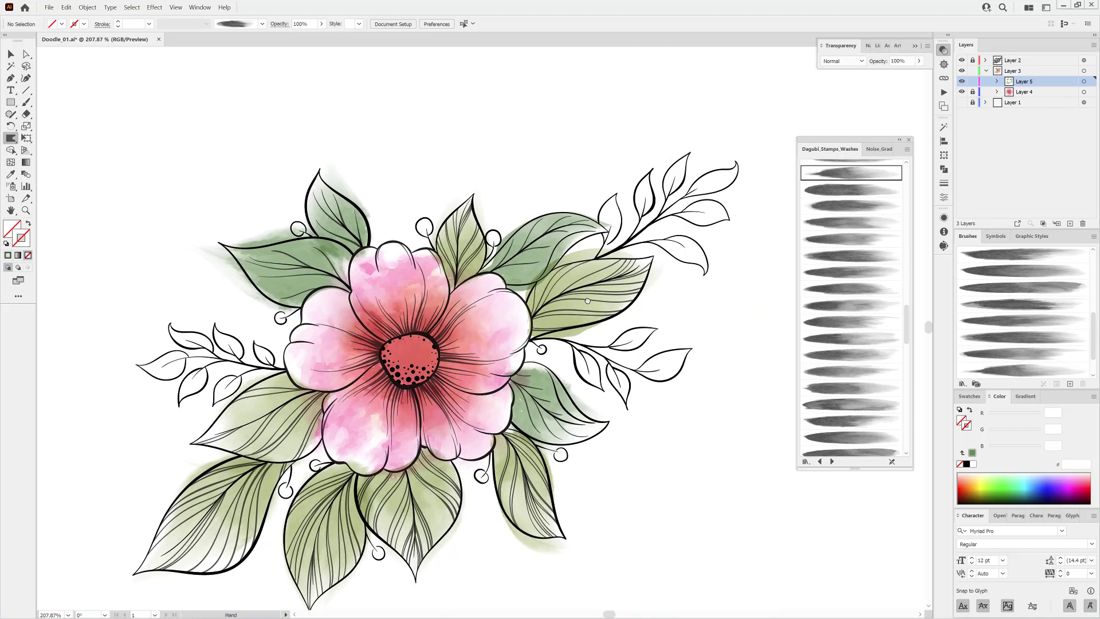
Open the Dagubi_Watercolor_Splatter brush library and give the Paintbrush a light green stroke (RGB 206, 229, 172).
{"action": "left_click", "coordinate": [962, 385]}
{"action": "mouse_move", "coordinate": [888, 401]}
{"action": "left_click", "coordinate": [745, 426]}
{"action": "left_click_drag", "start_coordinate": [906, 199], "coordinate": [906, 286]}
{"action": "key", "text": "b"}
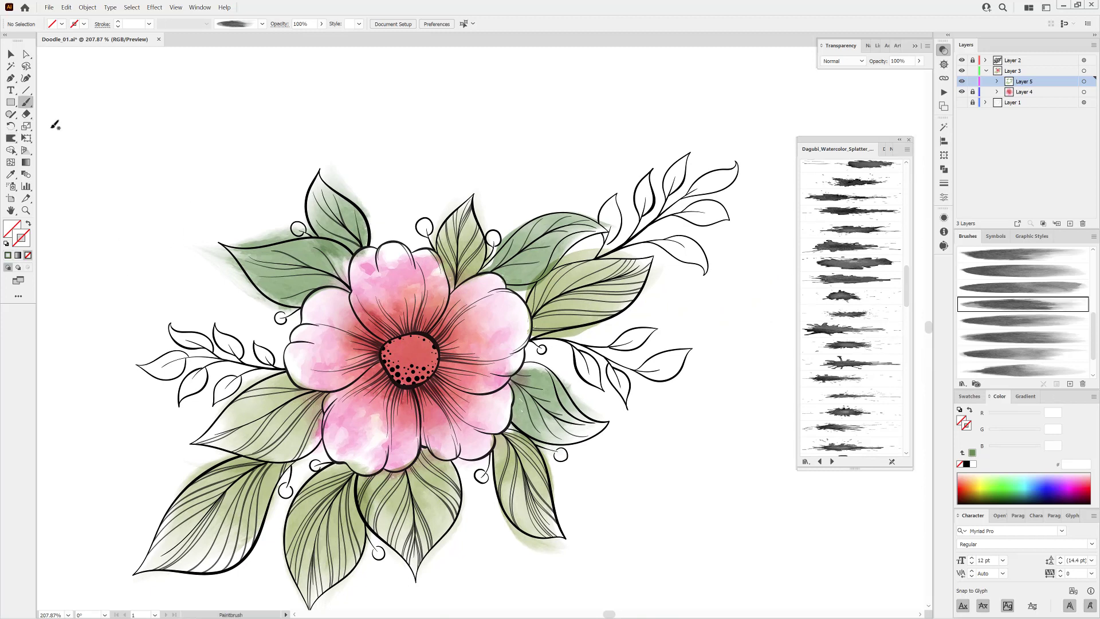
{"action": "left_click", "coordinate": [987, 478]}
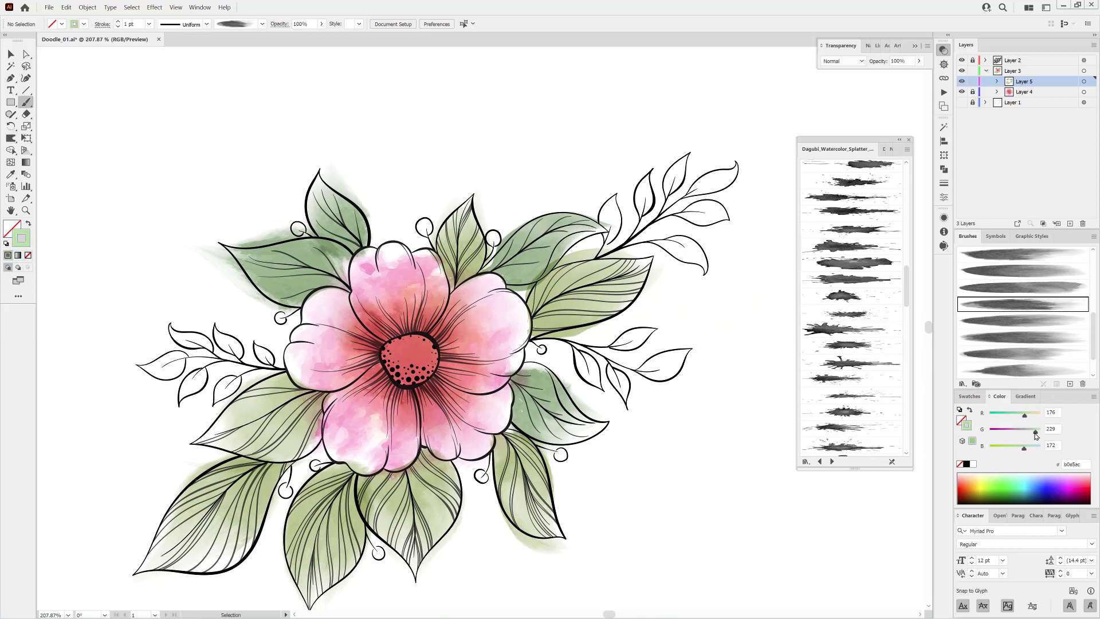
Paint a light green stroke along the upper-right leafy branch, apply a splatter brush to it and set its blending mode to Darken.
{"action": "left_click_drag", "start_coordinate": [585, 259], "coordinate": [772, 121]}
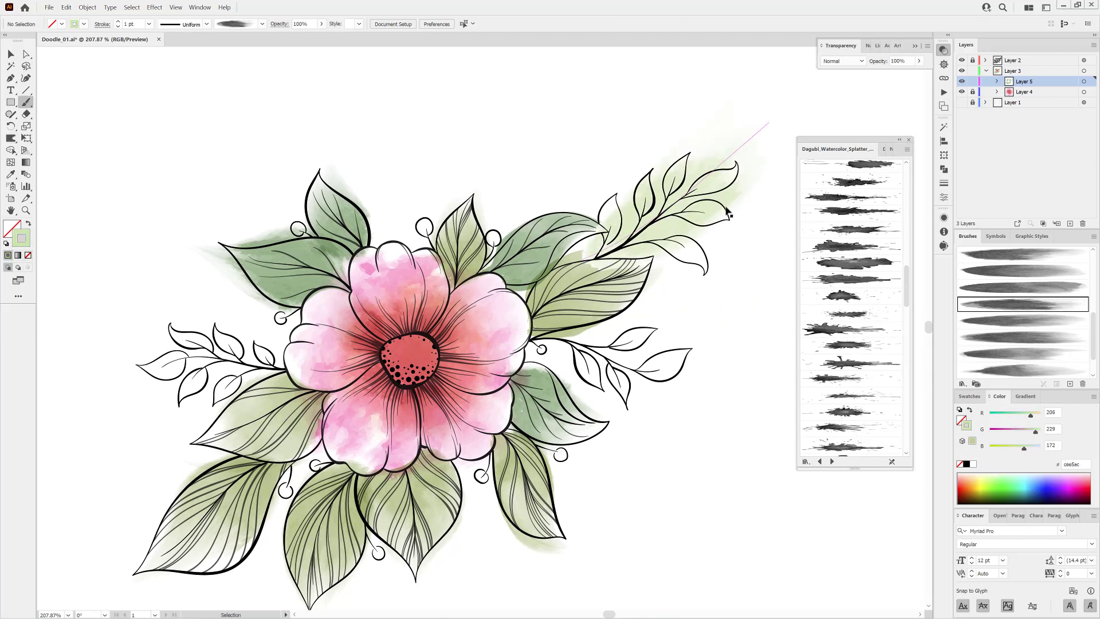
{"action": "left_click", "coordinate": [838, 197]}
{"action": "mouse_move", "coordinate": [723, 255]}
{"action": "left_mouse_down"}
{"action": "mouse_move", "coordinate": [712, 187]}
{"action": "mouse_move", "coordinate": [702, 188]}
{"action": "left_mouse_up"}
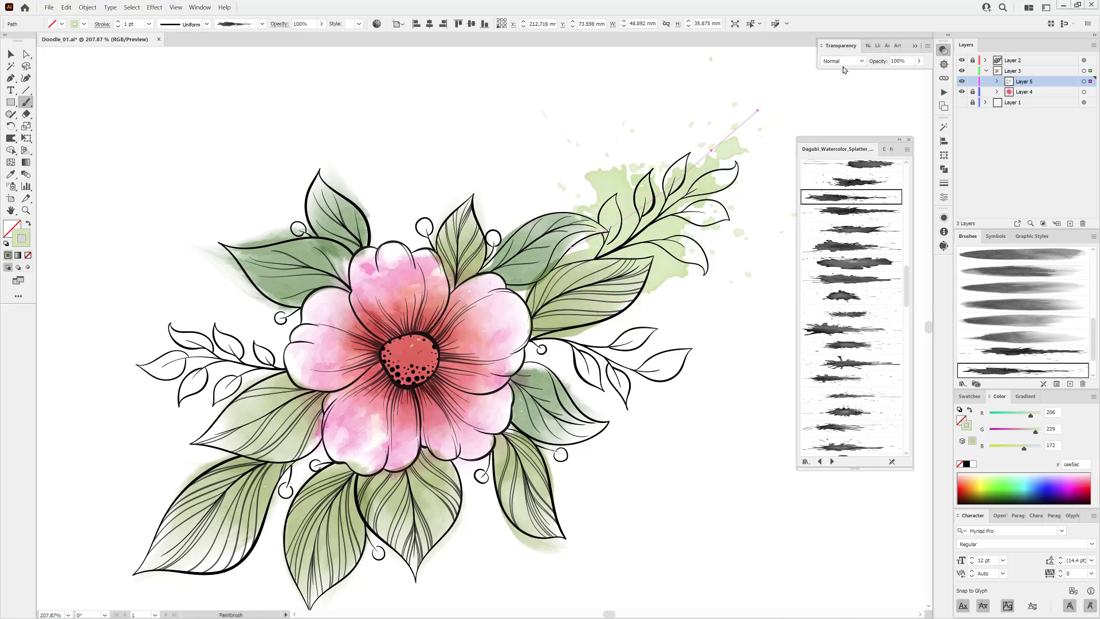
{"action": "left_click", "coordinate": [844, 62]}
{"action": "left_click", "coordinate": [839, 86]}
Adjust the stroke weight of the upper-right branch's splatter so it covers the leaves, and deselect it.
{"action": "left_click", "coordinate": [118, 27]}
{"action": "left_click", "coordinate": [119, 27]}
{"action": "left_click", "coordinate": [119, 27]}
{"action": "left_click", "coordinate": [118, 27]}
{"action": "left_click", "coordinate": [119, 27]}
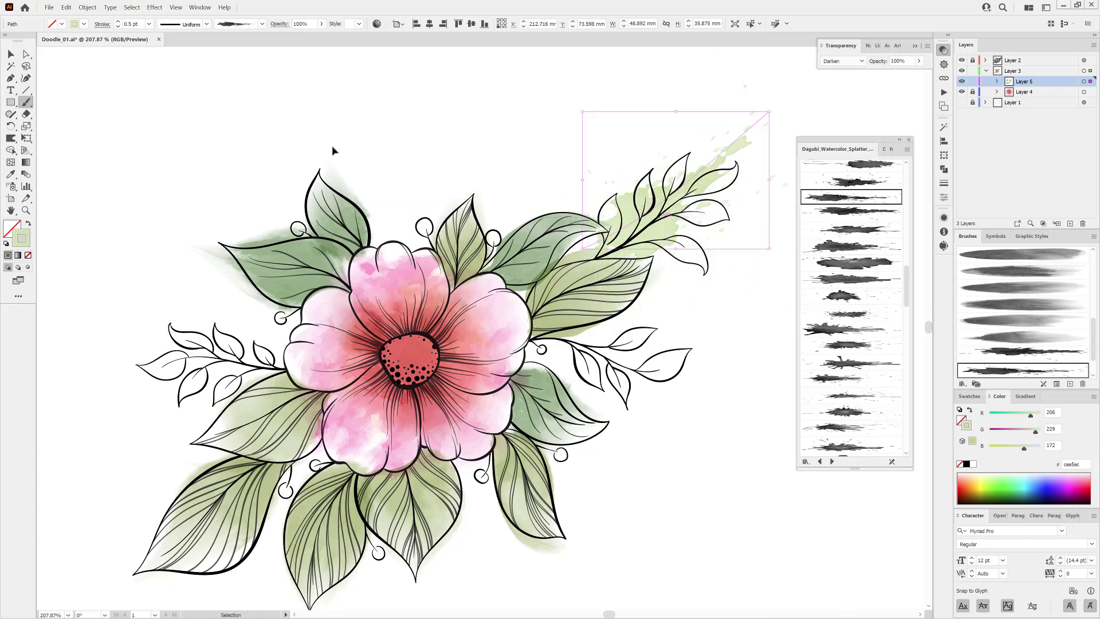
{"action": "left_click", "coordinate": [118, 21]}
{"action": "left_click", "coordinate": [119, 22]}
{"action": "left_click", "coordinate": [777, 421], "text": "ctrl"}
Choose a different splatter brush and paint a light green splatter beneath the left leafy branch.
{"action": "scroll", "coordinate": [880, 288], "scroll_direction": "up", "scroll_amount": 3}
{"action": "left_click", "coordinate": [849, 267]}
{"action": "mouse_move", "coordinate": [282, 408]}
{"action": "left_mouse_down"}
{"action": "mouse_move", "coordinate": [256, 262]}
{"action": "mouse_move", "coordinate": [345, 257]}
{"action": "left_mouse_up"}
{"action": "left_click_drag", "start_coordinate": [201, 206], "coordinate": [312, 228]}
{"action": "mouse_move", "coordinate": [201, 226]}
{"action": "left_mouse_down"}
{"action": "mouse_move", "coordinate": [128, 253]}
{"action": "mouse_move", "coordinate": [147, 246]}
{"action": "left_mouse_up"}
{"action": "left_click_drag", "start_coordinate": [298, 221], "coordinate": [315, 222]}
{"action": "left_click", "coordinate": [622, 336], "text": "ctrl"}
Paint a light green splatter beneath the lower-right leafy branch with another splatter brush and deselect it.
{"action": "left_click_drag", "start_coordinate": [608, 333], "coordinate": [467, 421]}
{"action": "scroll", "coordinate": [851, 287], "scroll_direction": "up", "scroll_amount": 1}
{"action": "left_click", "coordinate": [851, 181]}
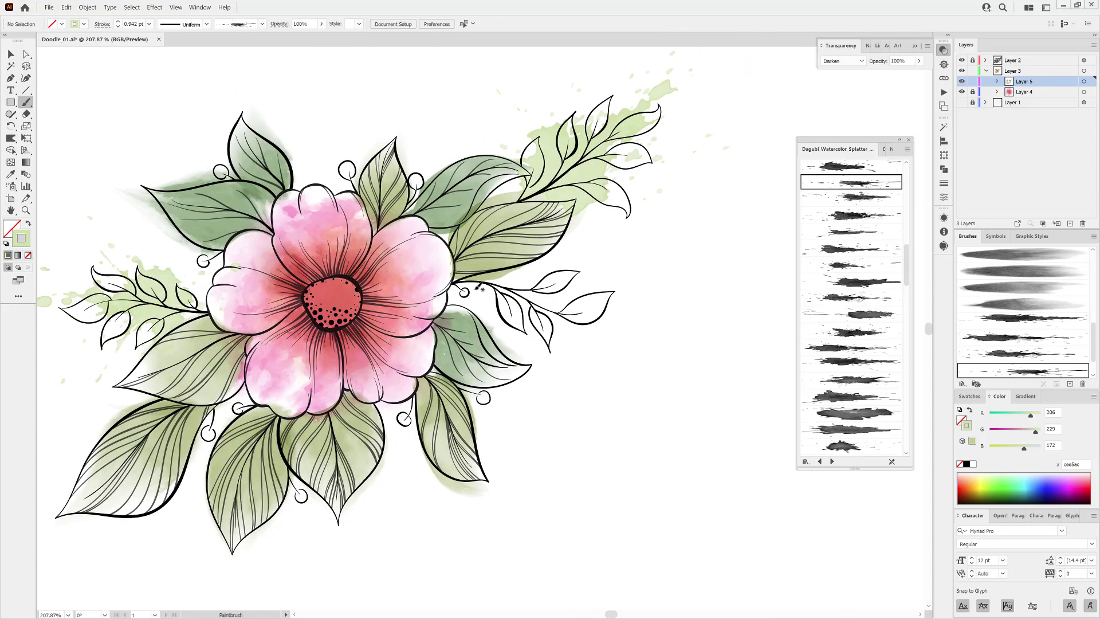
{"action": "left_click_drag", "start_coordinate": [396, 261], "coordinate": [667, 298]}
{"action": "left_click_drag", "start_coordinate": [556, 337], "coordinate": [557, 323]}
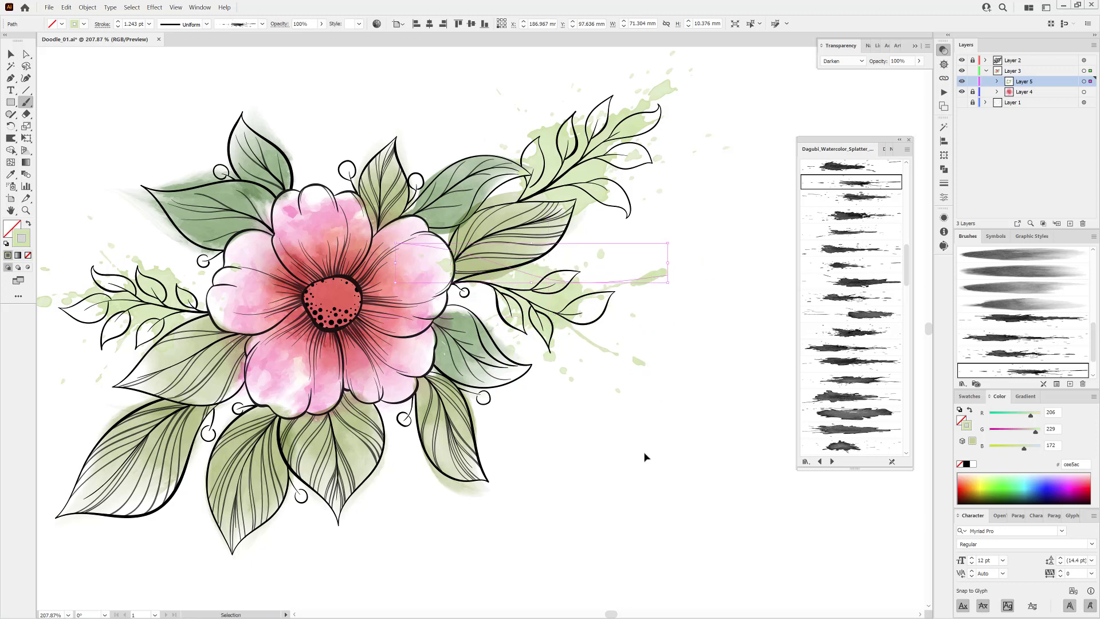
{"action": "left_click", "coordinate": [646, 456], "text": "ctrl"}
{"action": "mouse_move", "coordinate": [639, 440]}
{"action": "left_mouse_down"}
{"action": "mouse_move", "coordinate": [594, 483]}
{"action": "mouse_move", "coordinate": [580, 433]}
{"action": "left_mouse_up"}
{"action": "mouse_move", "coordinate": [537, 374]}
{"action": "left_mouse_down"}
{"action": "mouse_move", "coordinate": [607, 424]}
{"action": "mouse_move", "coordinate": [623, 345]}
{"action": "left_mouse_up"}
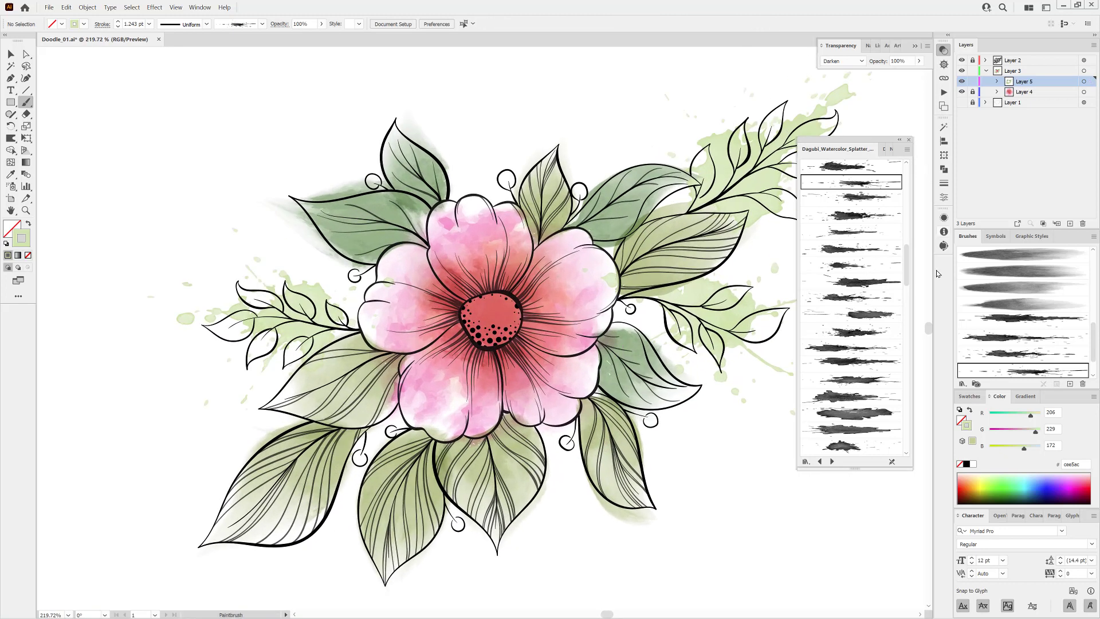
Choose a brush from the Noise_Gradient_Transparent library with a red stroke (#ff1200) at 0.5 pt.
{"action": "left_click", "coordinate": [963, 383]}
{"action": "left_click", "coordinate": [871, 504]}
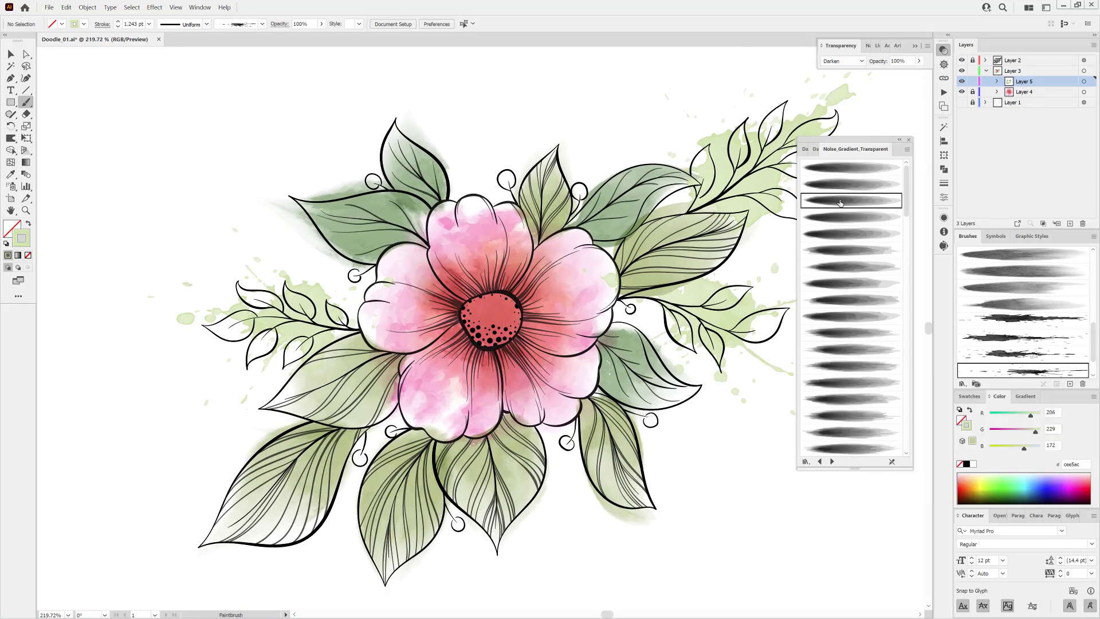
{"action": "left_click", "coordinate": [839, 200]}
{"action": "left_click", "coordinate": [963, 486]}
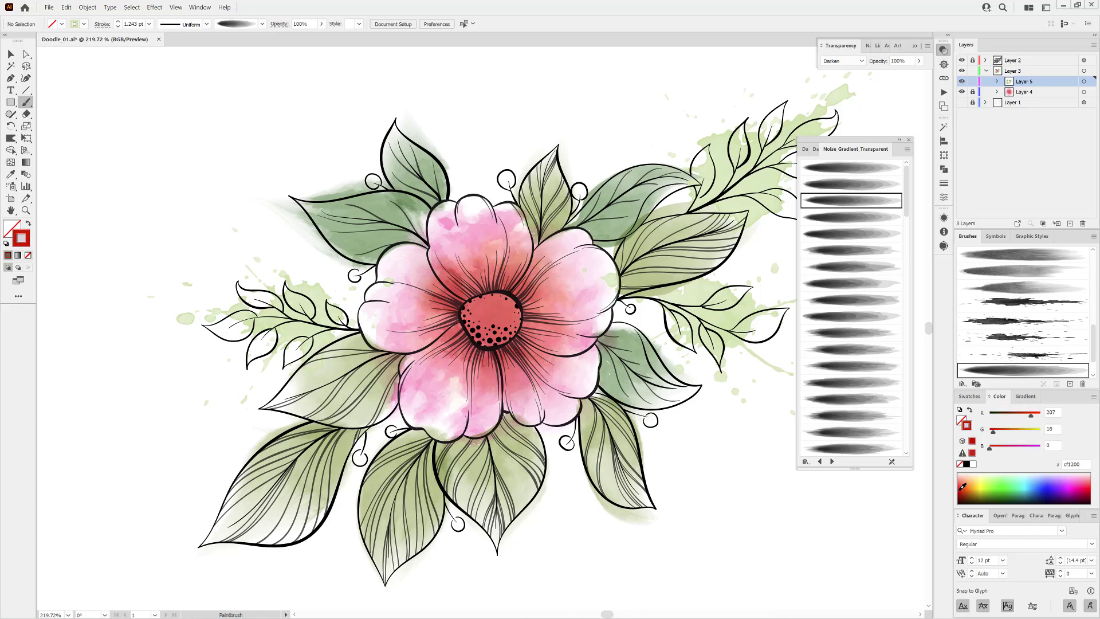
{"action": "left_click", "coordinate": [149, 24]}
{"action": "left_click", "coordinate": [159, 46]}
Paint red gradient strokes inside the berries above and to the upper left of the flower, varying the brush.
{"action": "left_click_drag", "start_coordinate": [558, 182], "coordinate": [593, 211]}
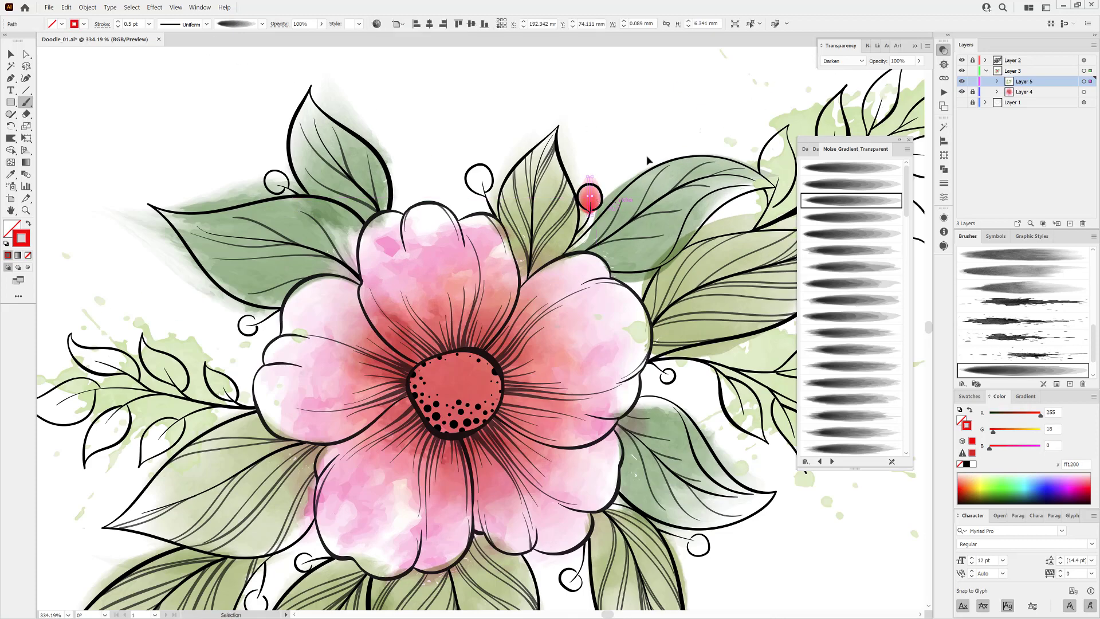
{"action": "left_click", "coordinate": [861, 217]}
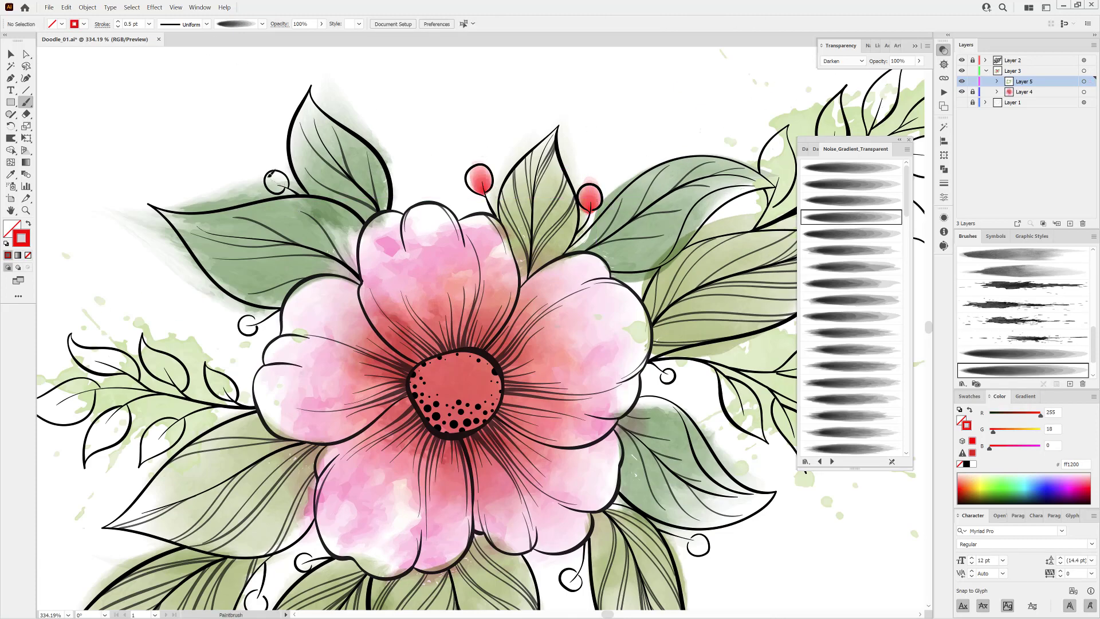
{"action": "left_click", "coordinate": [851, 236]}
{"action": "scroll", "coordinate": [583, 295], "scroll_direction": "down", "scroll_amount": 3}
{"action": "scroll", "coordinate": [583, 295], "scroll_direction": "right", "scroll_amount": 2}
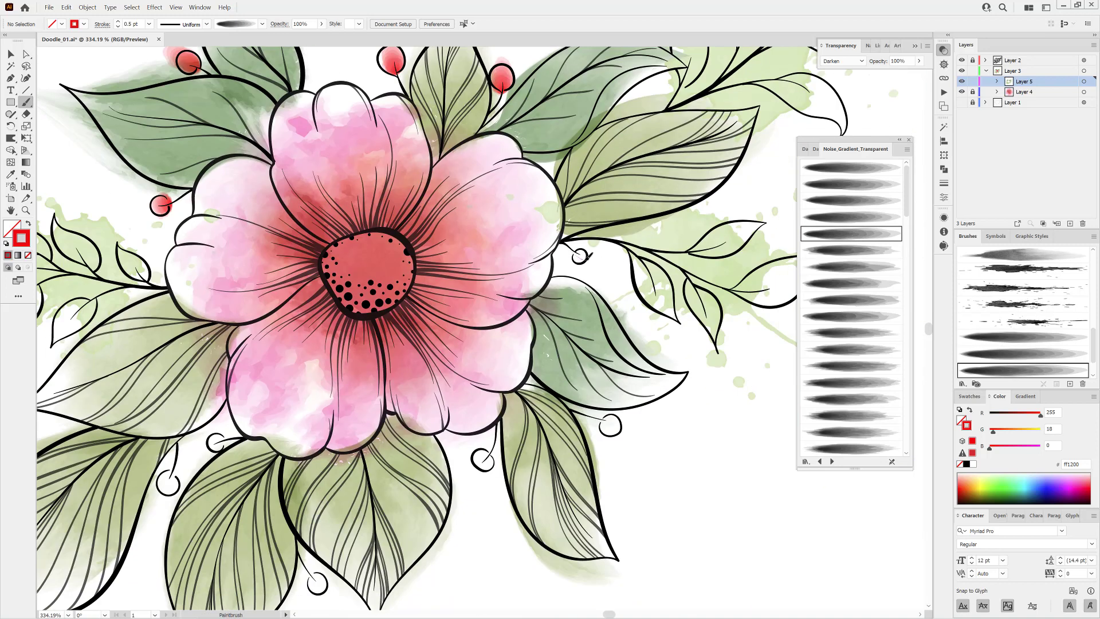
Colour the small berry and the lower berry on the flower's right side red, adjusting their stroke weights to fit.
{"action": "left_click_drag", "start_coordinate": [586, 259], "coordinate": [588, 261]}
{"action": "left_click", "coordinate": [585, 259], "text": "ctrl"}
{"action": "left_click", "coordinate": [118, 26]}
{"action": "key", "text": "ctrl+shift+a"}
{"action": "left_click", "coordinate": [851, 250]}
{"action": "left_click_drag", "start_coordinate": [605, 421], "coordinate": [624, 432]}
{"action": "left_click", "coordinate": [618, 427], "text": "ctrl"}
{"action": "left_click", "coordinate": [118, 22]}
{"action": "key", "text": "ctrl+shift+a"}
Paint the remaining berries below the flower red with the first noise gradient brush.
{"action": "left_click", "coordinate": [851, 168]}
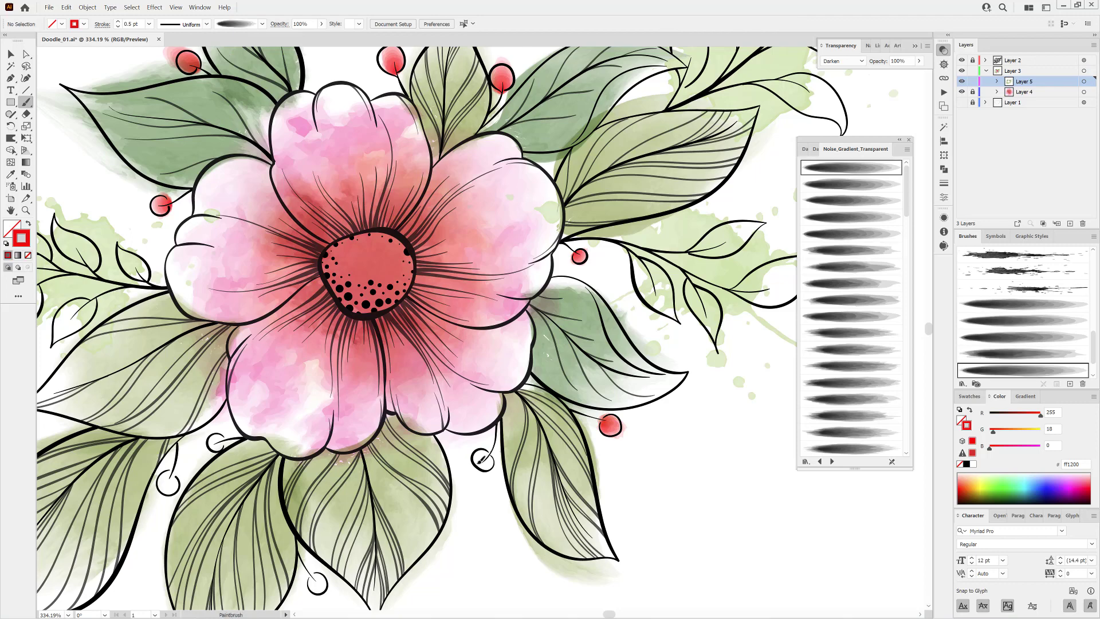
{"action": "left_click_drag", "start_coordinate": [480, 456], "coordinate": [484, 461]}
{"action": "scroll", "coordinate": [487, 442], "scroll_direction": "down", "scroll_amount": 3}
{"action": "scroll", "coordinate": [488, 441], "scroll_direction": "left", "scroll_amount": 3}
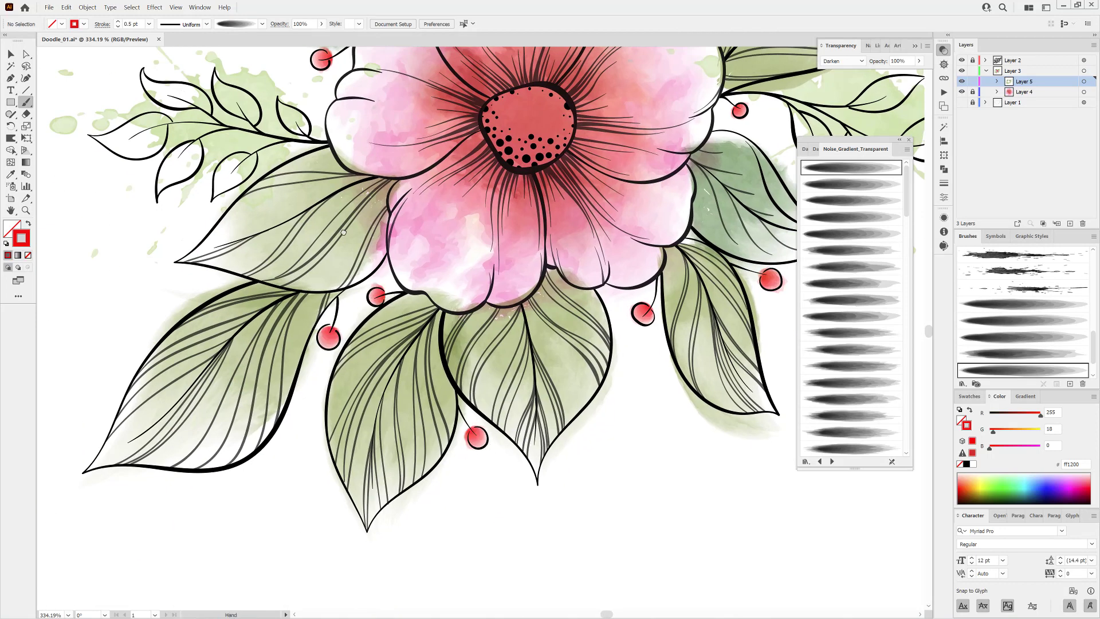
Choose a Dagubi_Stamps_Washes brush with an olive green stroke (#698a42), Multiply blending and a width profile that tapers at both ends.
{"action": "left_click_drag", "start_coordinate": [344, 233], "coordinate": [550, 381]}
{"action": "left_click_drag", "start_coordinate": [550, 381], "coordinate": [425, 382]}
{"action": "left_click_drag", "start_coordinate": [680, 376], "coordinate": [567, 326]}
{"action": "left_click_drag", "start_coordinate": [597, 272], "coordinate": [657, 254]}
{"action": "left_click_drag", "start_coordinate": [714, 150], "coordinate": [768, 152]}
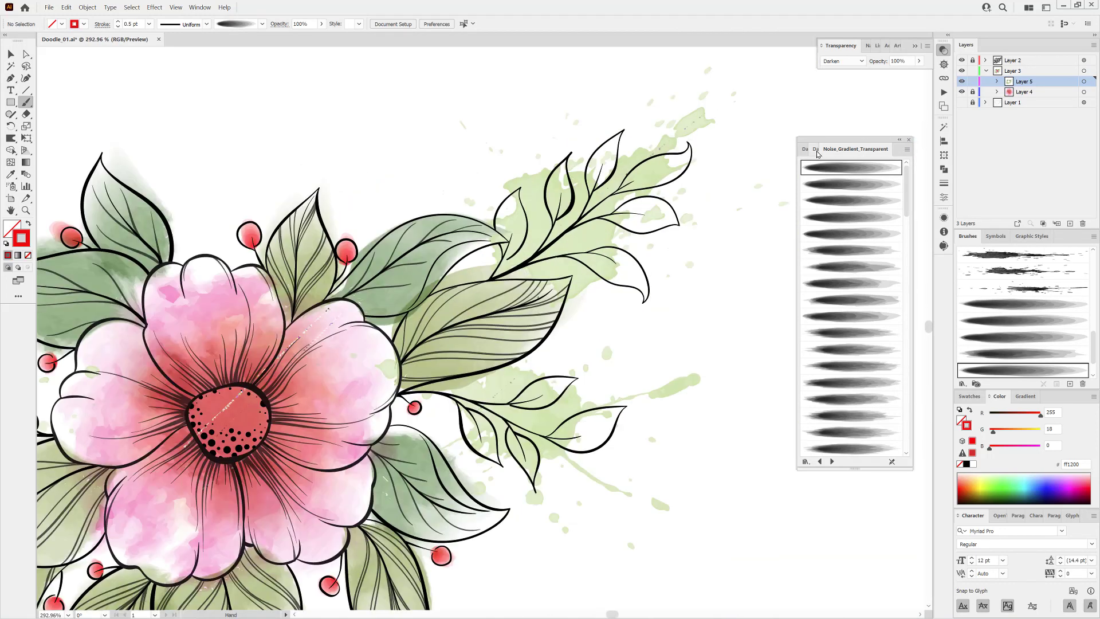
{"action": "left_click", "coordinate": [818, 151]}
{"action": "left_click", "coordinate": [850, 174]}
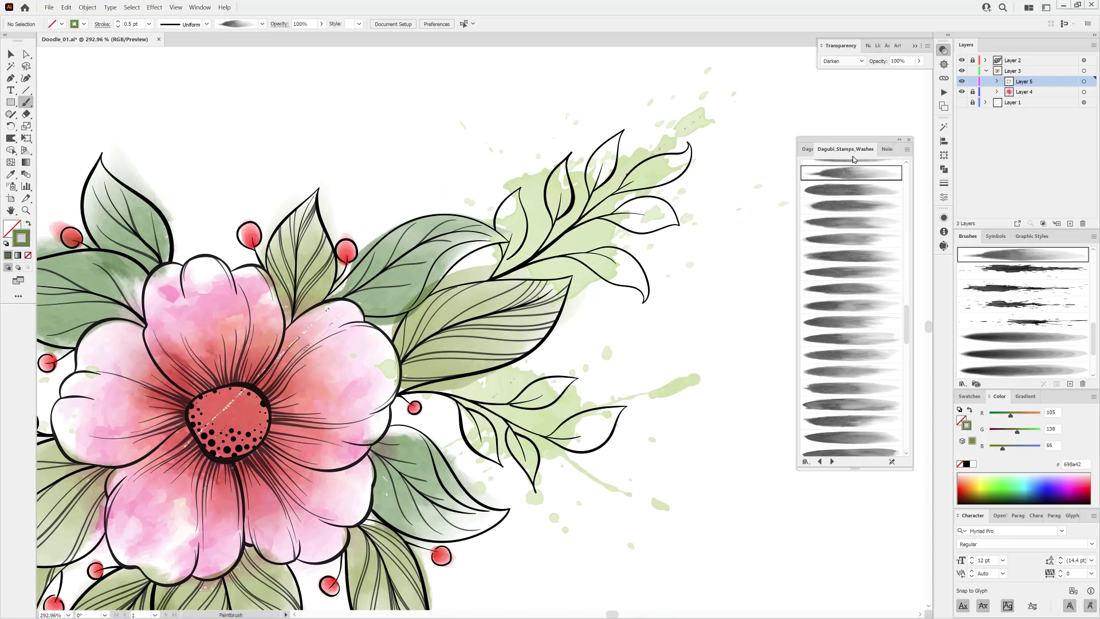
{"action": "left_click", "coordinate": [845, 62]}
{"action": "left_click", "coordinate": [840, 98]}
{"action": "left_click", "coordinate": [210, 26]}
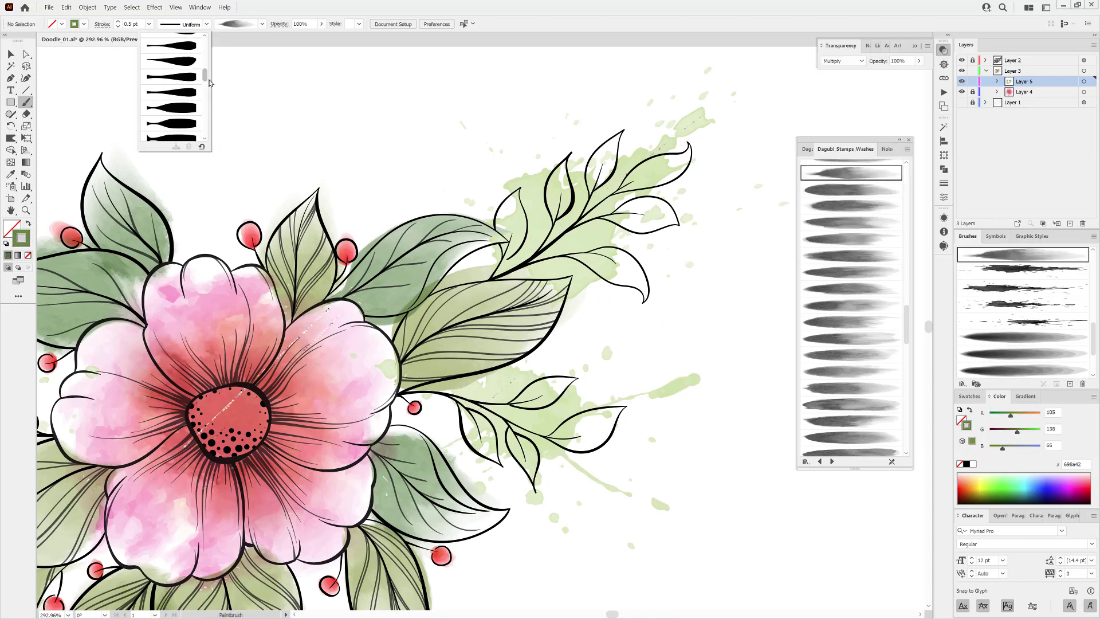
{"action": "left_click", "coordinate": [204, 126]}
Paint olive green washes into the leaves of the upper-right branch at a stroke weight of 0.3 pt.
{"action": "left_click_drag", "start_coordinate": [649, 172], "coordinate": [698, 141]}
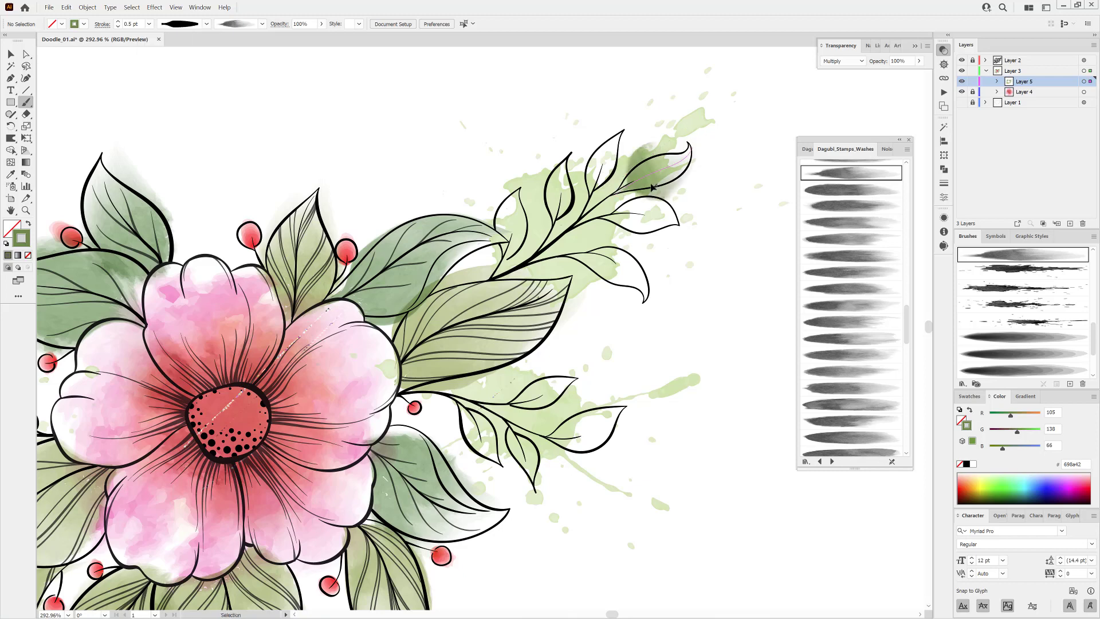
{"action": "left_click", "coordinate": [118, 26]}
{"action": "left_click", "coordinate": [118, 27]}
{"action": "left_click", "coordinate": [303, 94], "text": "ctrl"}
{"action": "left_click_drag", "start_coordinate": [618, 145], "coordinate": [623, 132]}
{"action": "left_click_drag", "start_coordinate": [558, 219], "coordinate": [572, 155]}
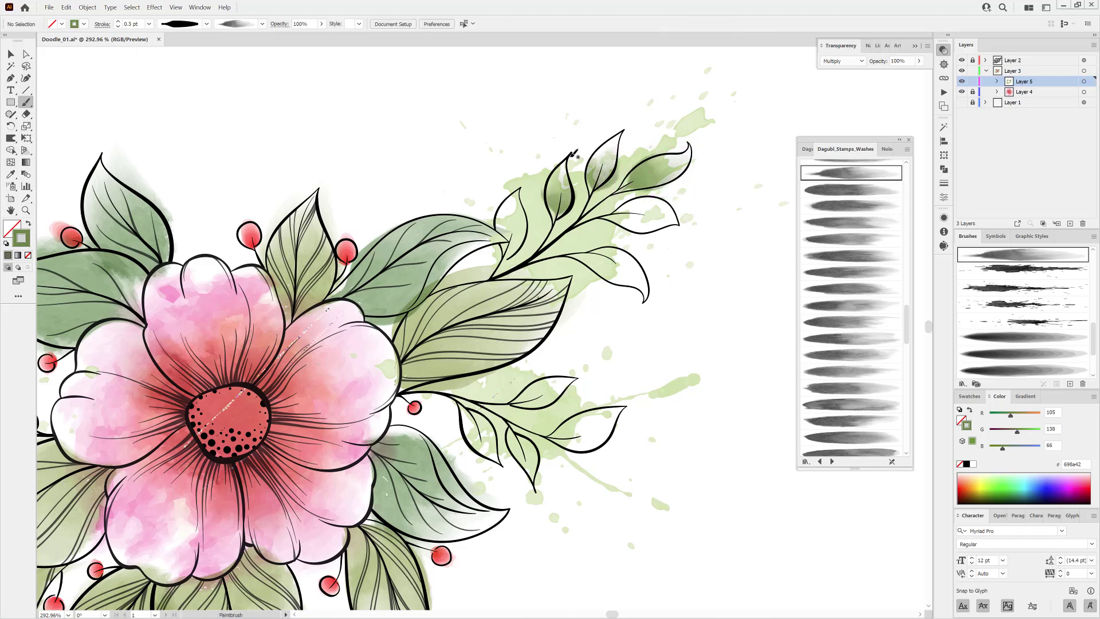
{"action": "left_click_drag", "start_coordinate": [508, 258], "coordinate": [533, 182]}
{"action": "left_click_drag", "start_coordinate": [571, 258], "coordinate": [648, 295]}
{"action": "left_click_drag", "start_coordinate": [600, 219], "coordinate": [670, 221]}
Paint the leaves of the lower-right branch olive green with the next wash brush.
{"action": "left_click_drag", "start_coordinate": [704, 465], "coordinate": [710, 311]}
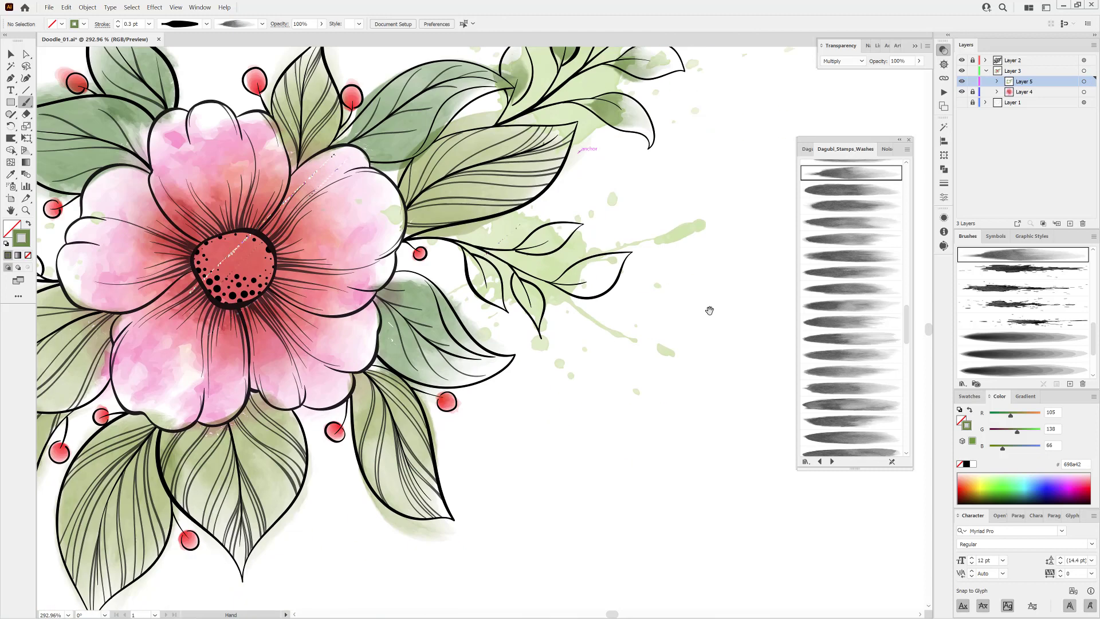
{"action": "left_click", "coordinate": [850, 190]}
{"action": "left_click_drag", "start_coordinate": [639, 258], "coordinate": [641, 257]}
{"action": "left_click_drag", "start_coordinate": [518, 248], "coordinate": [576, 227]}
{"action": "mouse_move", "coordinate": [466, 253]}
{"action": "left_mouse_down"}
{"action": "mouse_move", "coordinate": [505, 309]}
{"action": "mouse_move", "coordinate": [540, 332]}
{"action": "left_mouse_up"}
Paint the upper leaves of the left branch with another wash brush in grey-green (#698a74) at 0.2 pt.
{"action": "left_click_drag", "start_coordinate": [706, 282], "coordinate": [775, 298]}
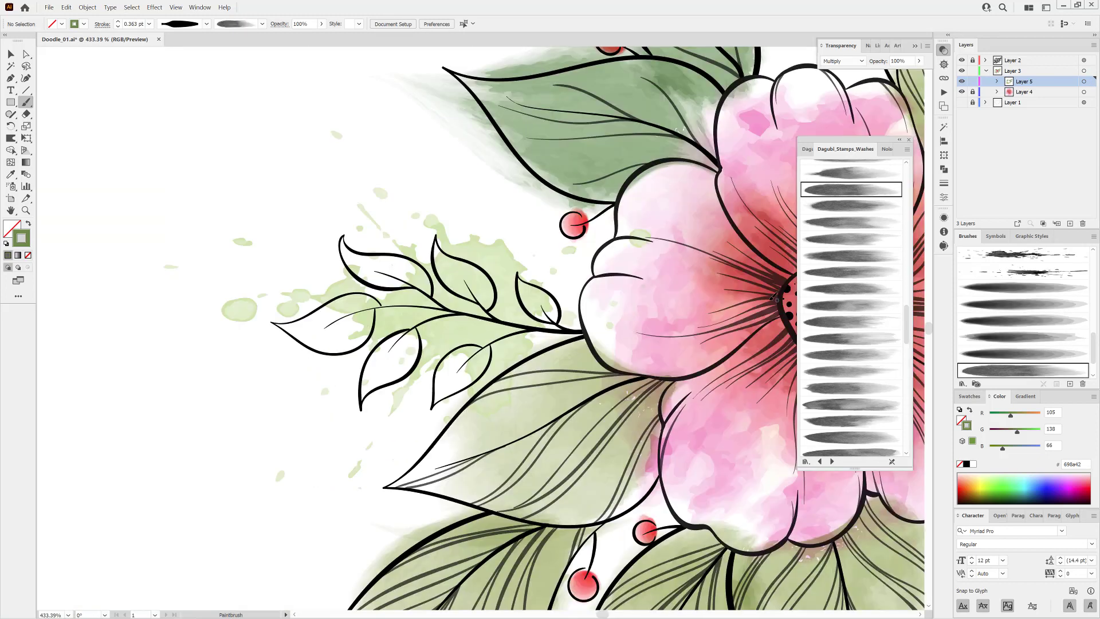
{"action": "left_click", "coordinate": [839, 212]}
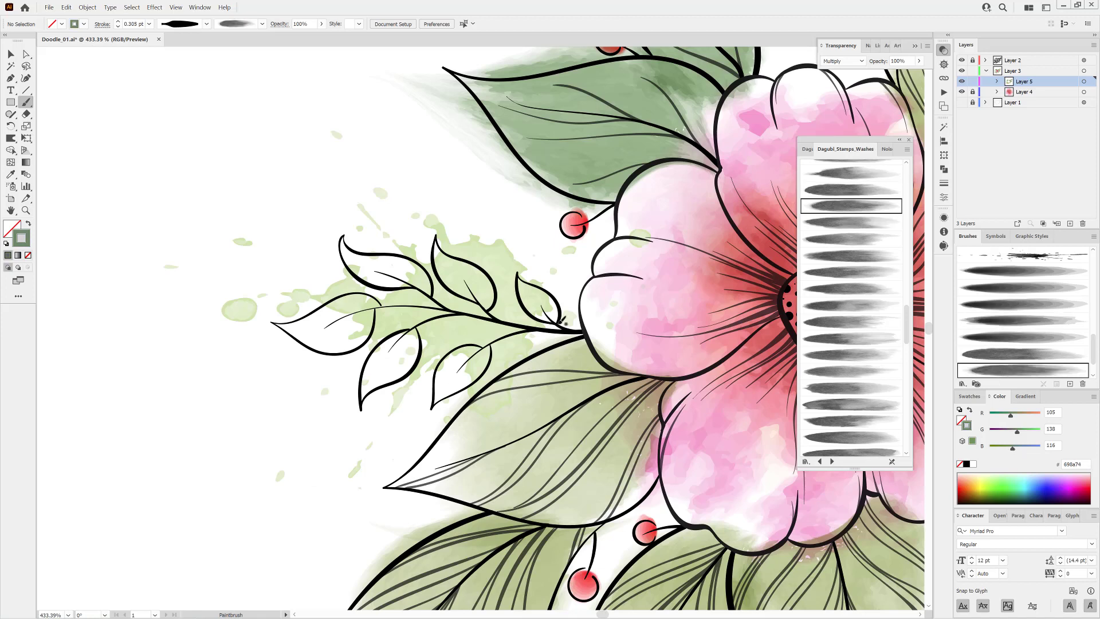
{"action": "left_click_drag", "start_coordinate": [561, 320], "coordinate": [519, 280]}
{"action": "left_click", "coordinate": [121, 100], "text": "ctrl"}
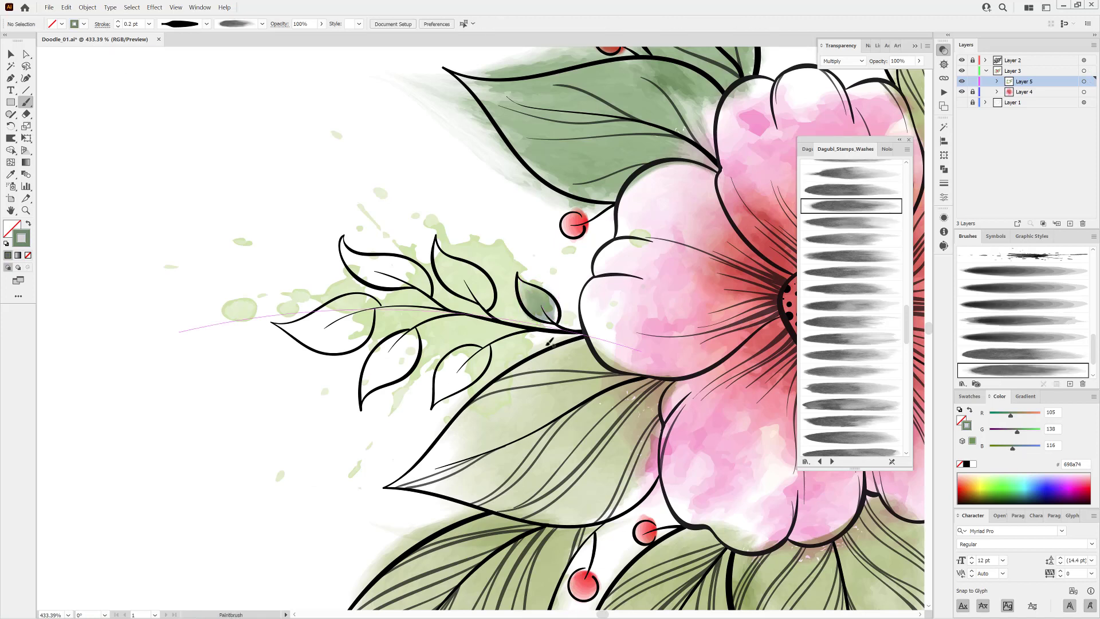
{"action": "left_click_drag", "start_coordinate": [451, 270], "coordinate": [434, 238]}
{"action": "left_click", "coordinate": [447, 207], "text": "ctrl"}
{"action": "left_click_drag", "start_coordinate": [430, 298], "coordinate": [342, 241]}
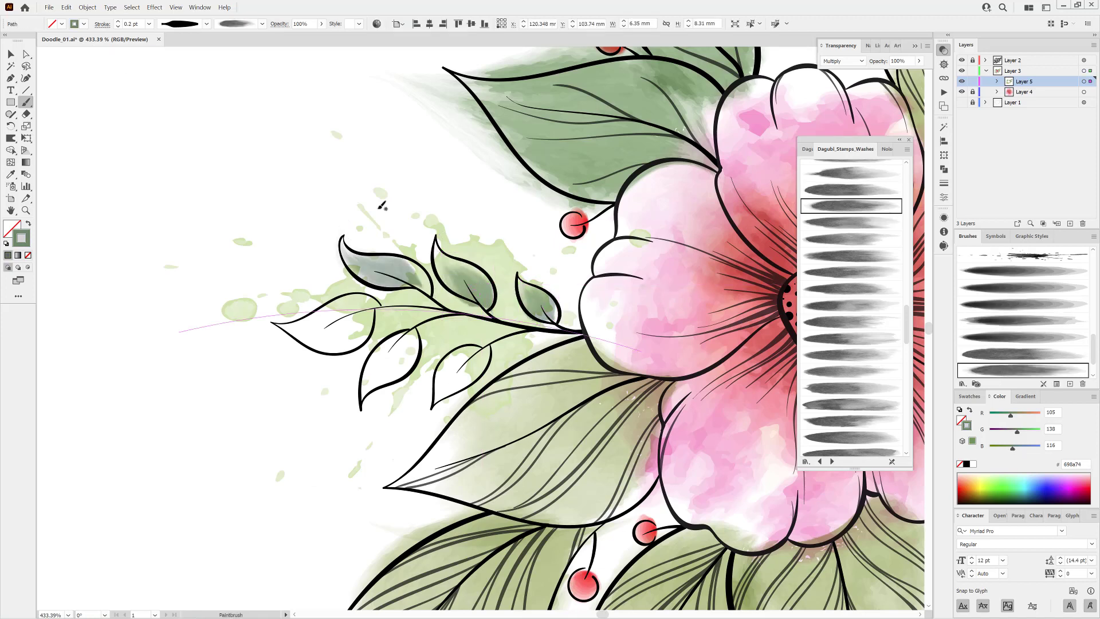
{"action": "left_click", "coordinate": [378, 210], "text": "ctrl"}
Paint grey-green washes into the lower leaves and the tip leaf of the left branch.
{"action": "mouse_move", "coordinate": [411, 336]}
{"action": "left_mouse_down"}
{"action": "mouse_move", "coordinate": [380, 356]}
{"action": "mouse_move", "coordinate": [423, 374]}
{"action": "mouse_move", "coordinate": [436, 404]}
{"action": "left_mouse_up"}
{"action": "left_click_drag", "start_coordinate": [376, 306], "coordinate": [276, 329]}
{"action": "left_click_drag", "start_coordinate": [350, 326], "coordinate": [364, 329]}
Collapse, lock and hide Layer 3 so only the line art in Layer 2 is shown.
{"action": "scroll", "coordinate": [632, 407], "scroll_direction": "down", "scroll_amount": 5}
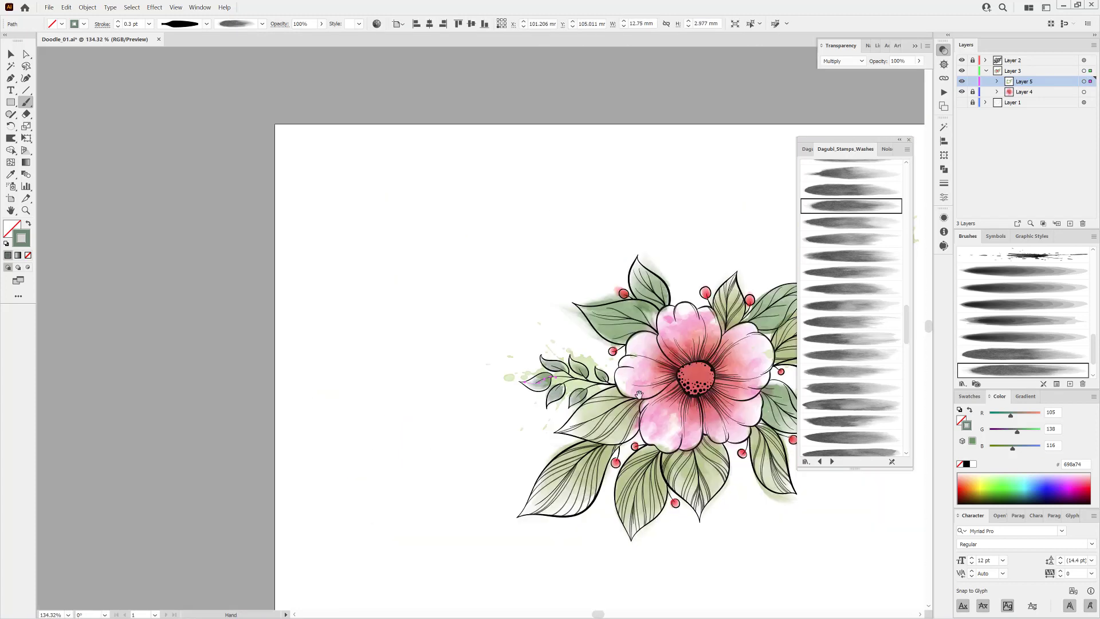
{"action": "key", "text": "ctrl+0"}
{"action": "left_click", "coordinate": [986, 71]}
{"action": "left_click", "coordinate": [973, 71]}
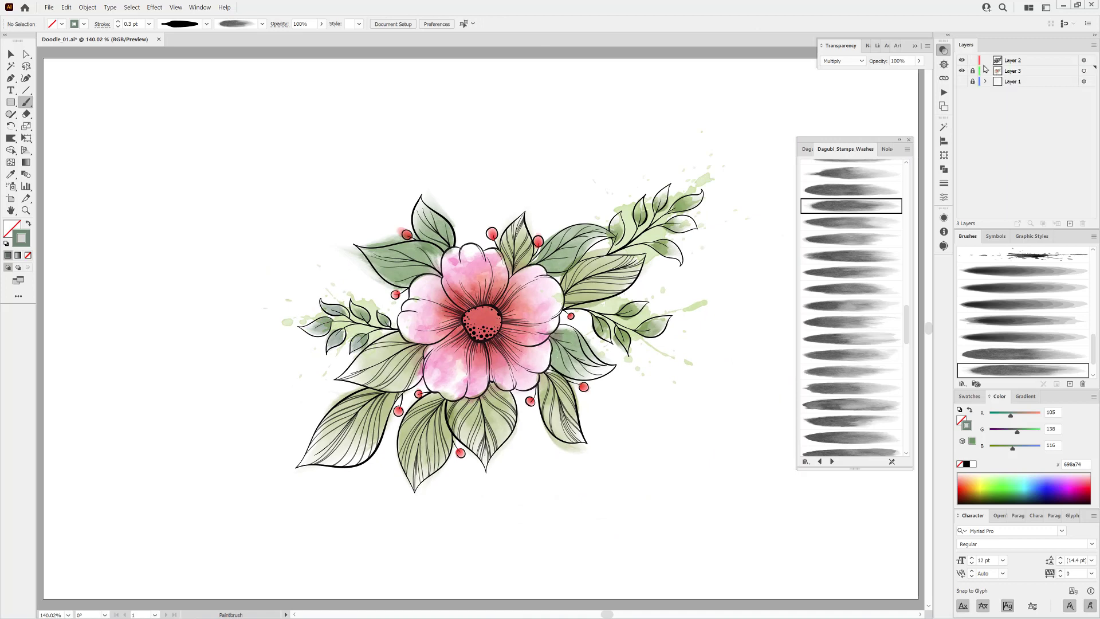
{"action": "left_click", "coordinate": [962, 71]}
Select the black leaf, branch and berry outlines by fill colour with the Magic Wand at tolerance 0, and cut them.
{"action": "left_click", "coordinate": [943, 127]}
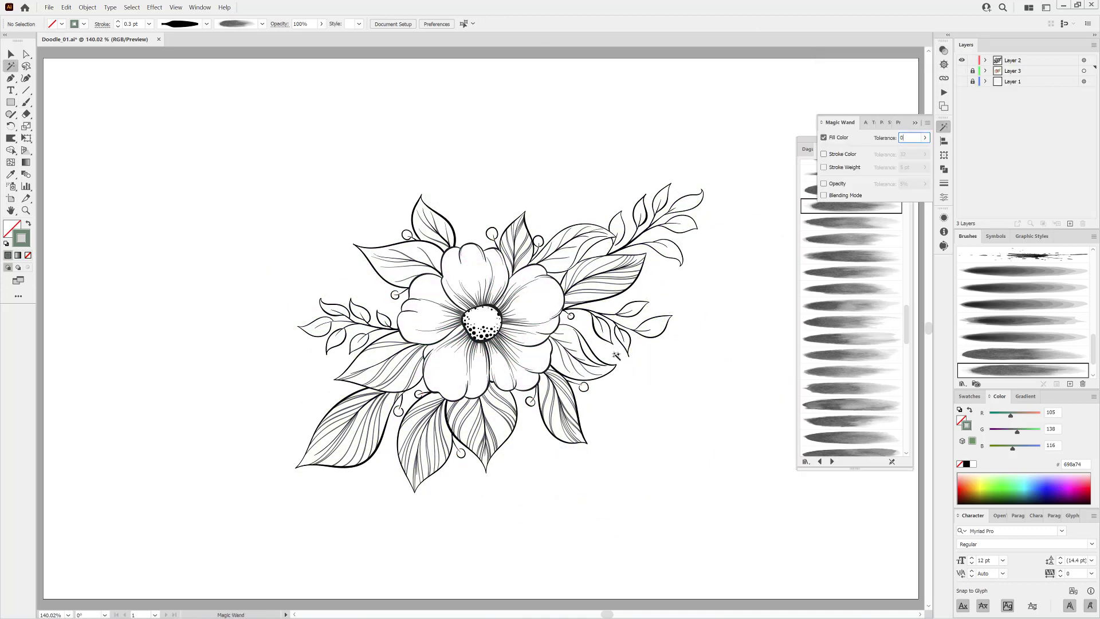
{"action": "scroll", "coordinate": [641, 240], "scroll_direction": "up", "scroll_amount": 8}
{"action": "left_click", "coordinate": [532, 286]}
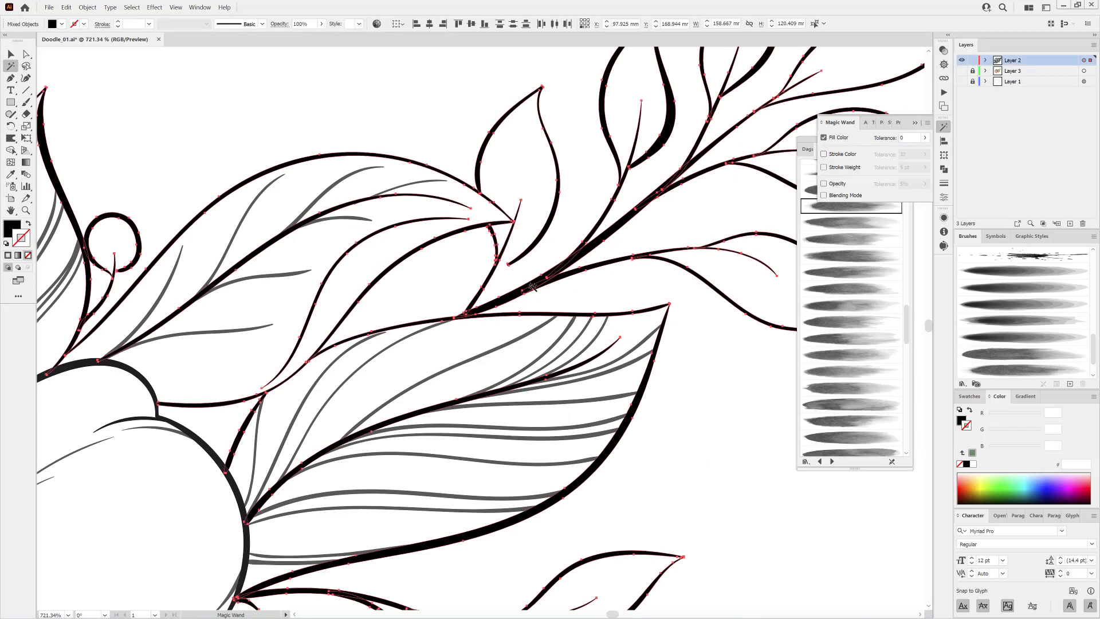
{"action": "left_click", "coordinate": [67, 8]}
{"action": "left_click", "coordinate": [73, 38]}
{"action": "key", "text": "ctrl+0"}
{"action": "scroll", "coordinate": [533, 321], "scroll_direction": "up", "scroll_amount": 5}
{"action": "left_click_drag", "start_coordinate": [554, 304], "coordinate": [614, 298]}
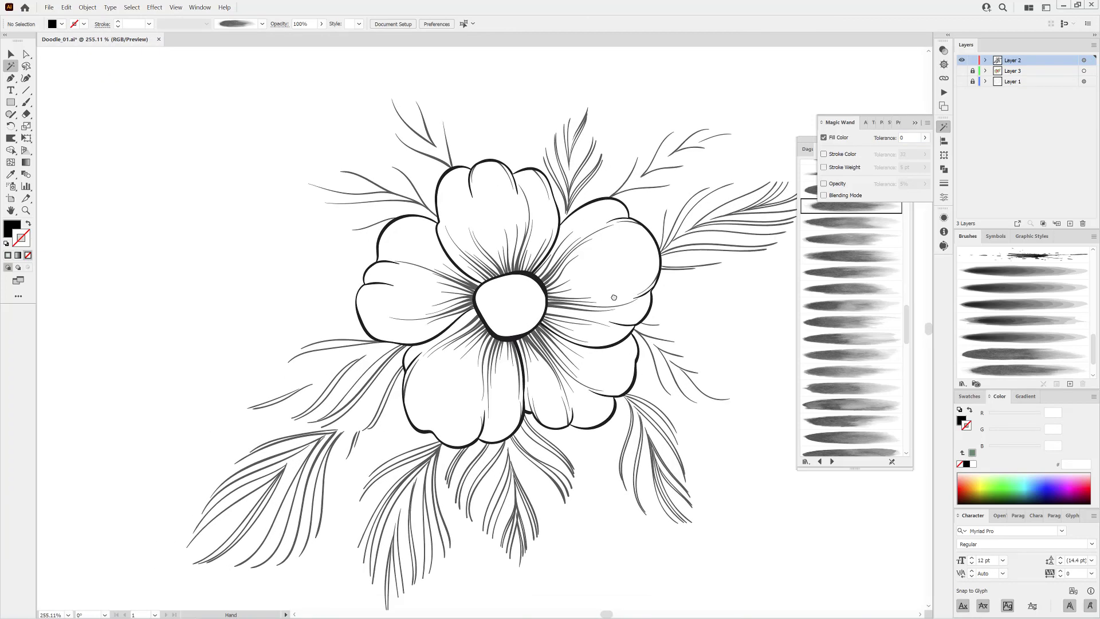
Paste the cut outlines in place in Layer 2 and collect them in a new sublayer.
{"action": "left_click", "coordinate": [986, 61]}
{"action": "left_click", "coordinate": [67, 8]}
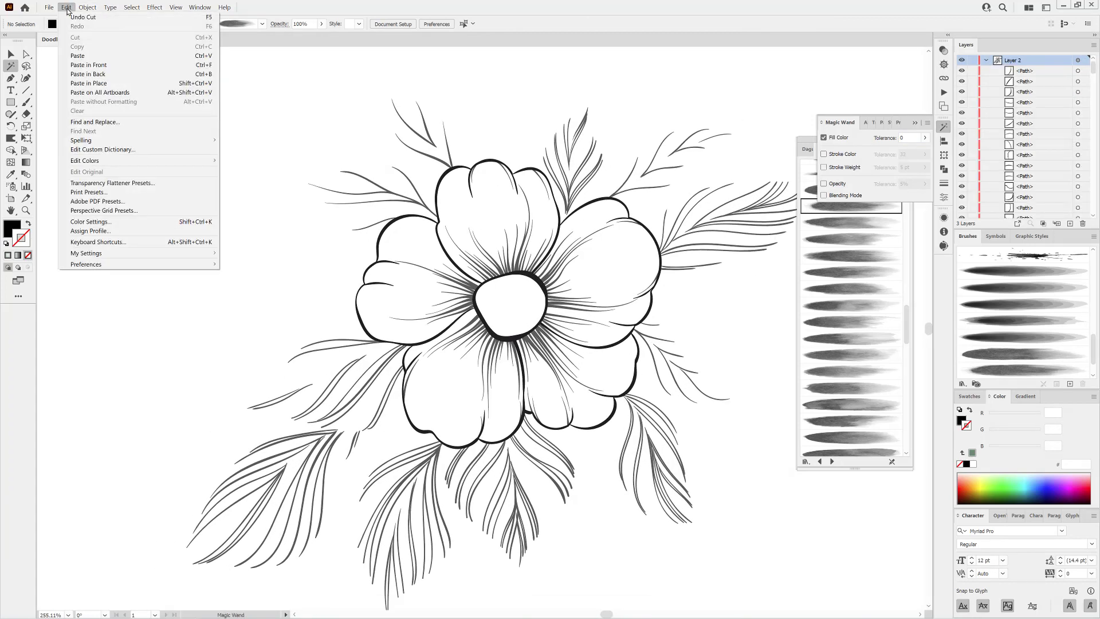
{"action": "left_click", "coordinate": [86, 83]}
{"action": "mouse_move", "coordinate": [1094, 67]}
{"action": "left_mouse_down"}
{"action": "mouse_move", "coordinate": [1094, 143]}
{"action": "mouse_move", "coordinate": [1093, 62]}
{"action": "left_mouse_up"}
{"action": "left_click", "coordinate": [1095, 46]}
{"action": "left_click", "coordinate": [1009, 165]}
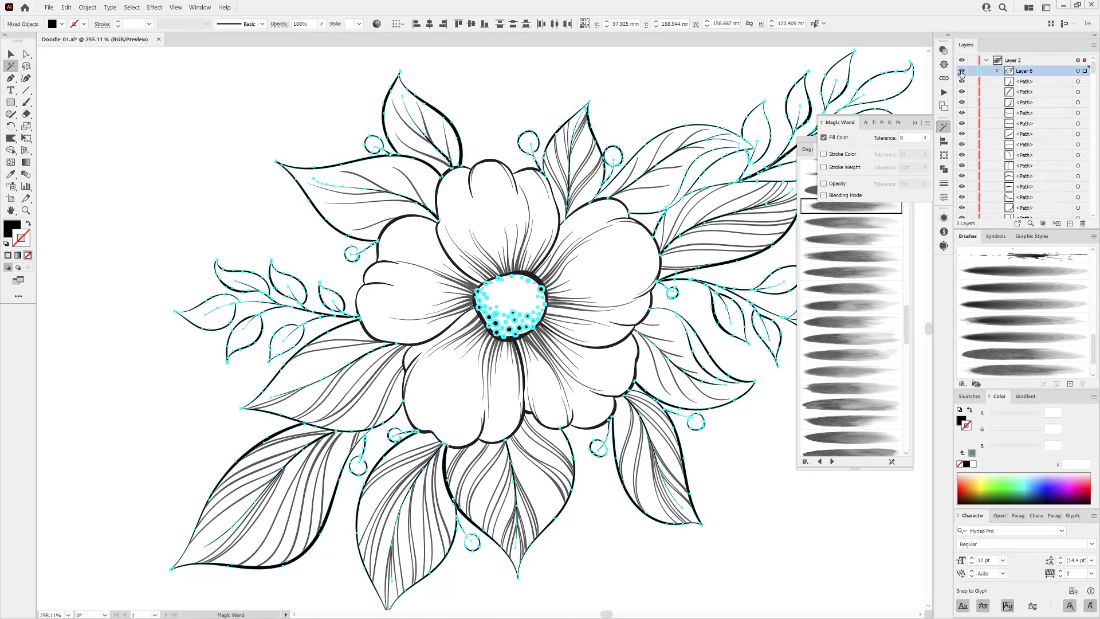
Hide Layer 6, select the flower's petal and centre outlines with the Magic Wand and collect them in a new sublayer.
{"action": "left_click", "coordinate": [962, 71]}
{"action": "scroll", "coordinate": [577, 274], "scroll_direction": "up", "scroll_amount": 5}
{"action": "left_click", "coordinate": [711, 115]}
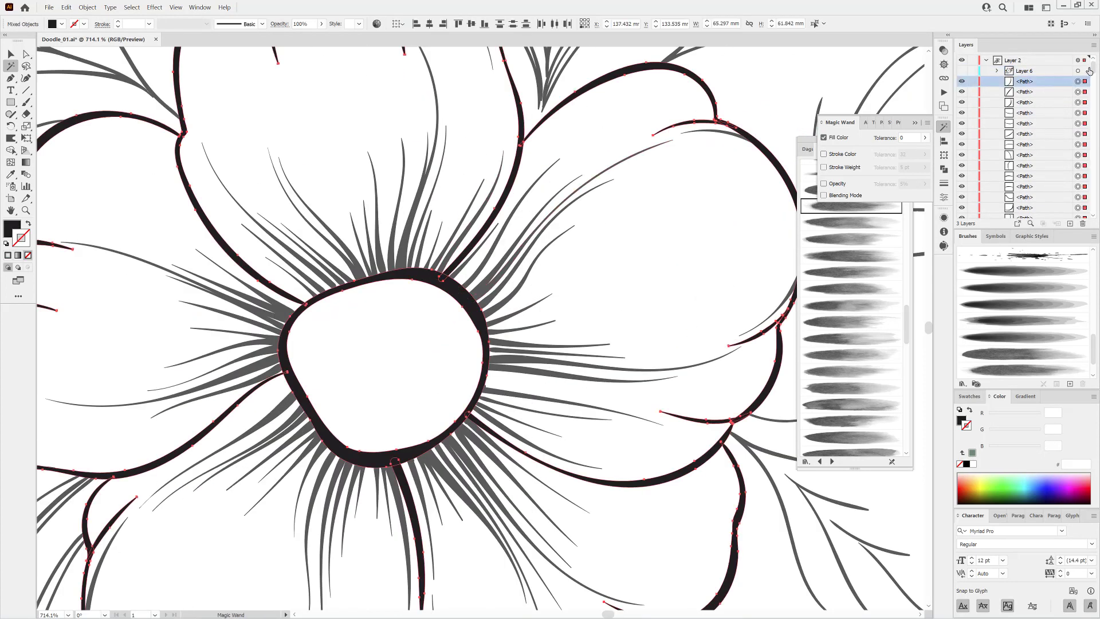
{"action": "scroll", "coordinate": [1096, 94], "scroll_direction": "down", "scroll_amount": 2}
{"action": "left_click", "coordinate": [1095, 45]}
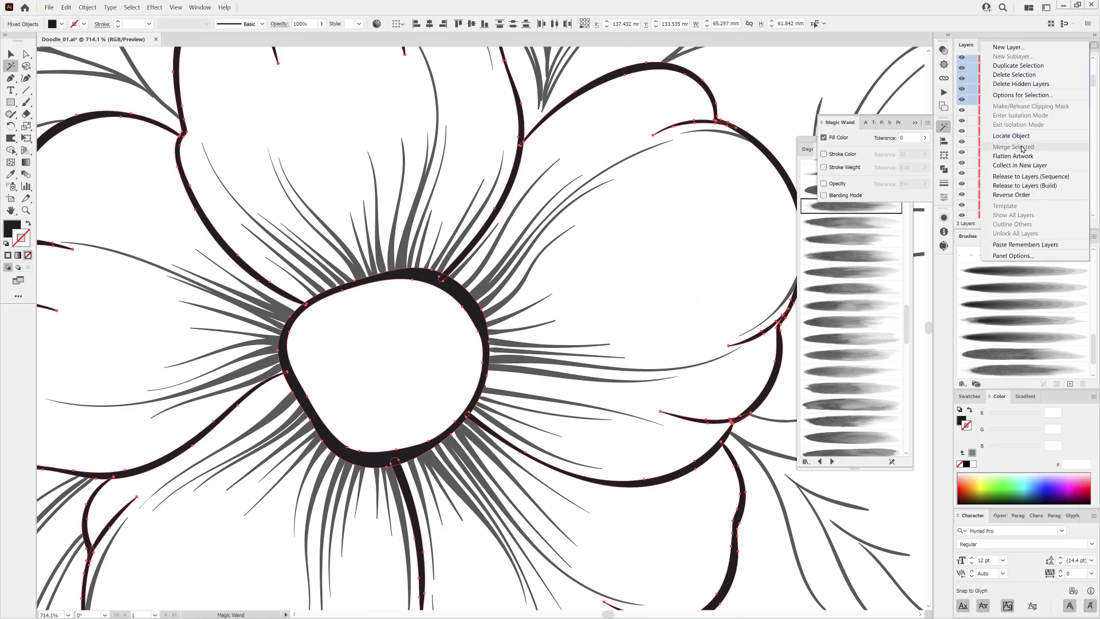
{"action": "left_click", "coordinate": [1008, 149]}
Hide Layer 7 with the petal outlines, leaving only the fine detail lines shown.
{"action": "key", "text": "ctrl+0"}
{"action": "scroll", "coordinate": [1026, 115], "scroll_direction": "up", "scroll_amount": 2}
{"action": "left_click", "coordinate": [962, 68]}
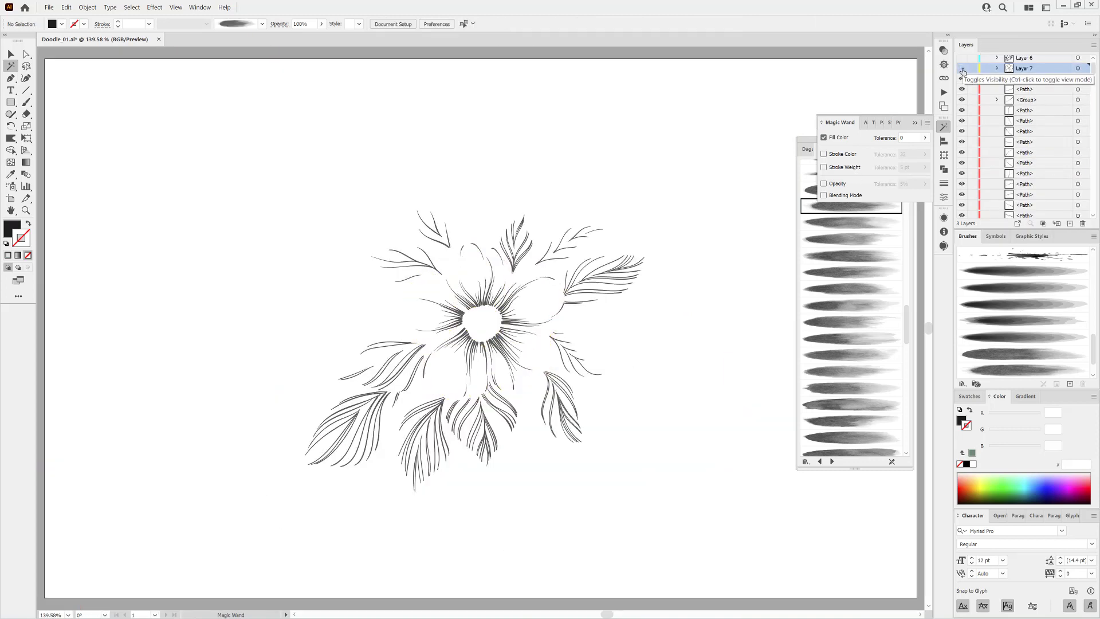
Select the flower's fine petal detail lines, show Layer 7 again, and collect the selected lines in a new sublayer above the leaf details.
{"action": "left_click_drag", "start_coordinate": [473, 326], "coordinate": [552, 363]}
{"action": "left_click_drag", "start_coordinate": [30, 53], "coordinate": [63, 68]}
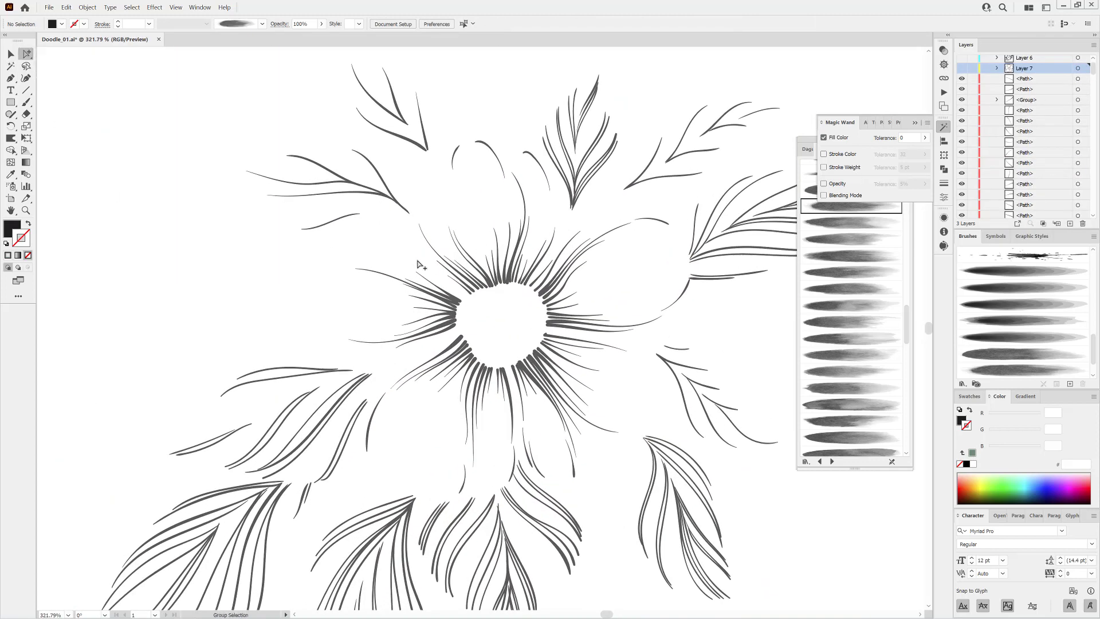
{"action": "left_click_drag", "start_coordinate": [626, 420], "coordinate": [624, 419]}
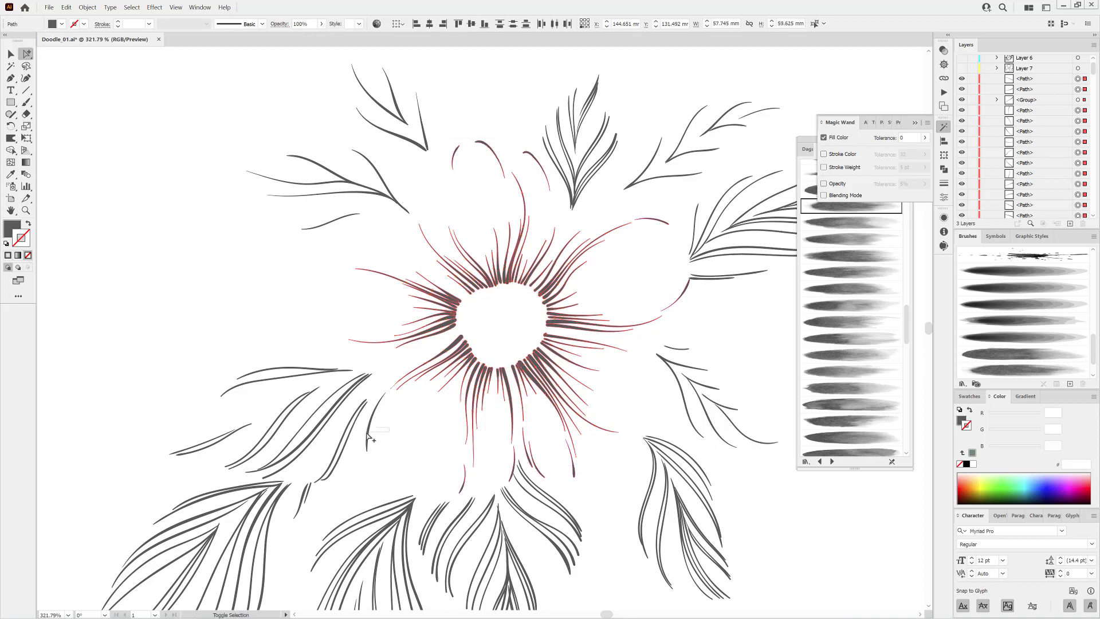
{"action": "left_click", "coordinate": [963, 69]}
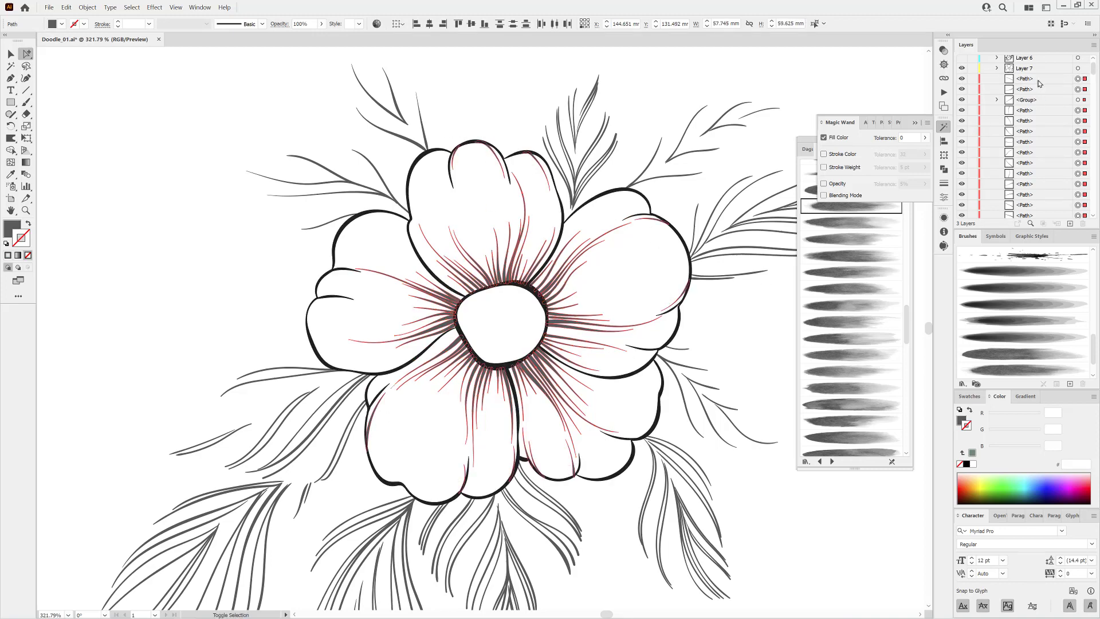
{"action": "scroll", "coordinate": [1043, 104], "scroll_direction": "down", "scroll_amount": 2}
{"action": "left_click", "coordinate": [1038, 121], "text": "shift"}
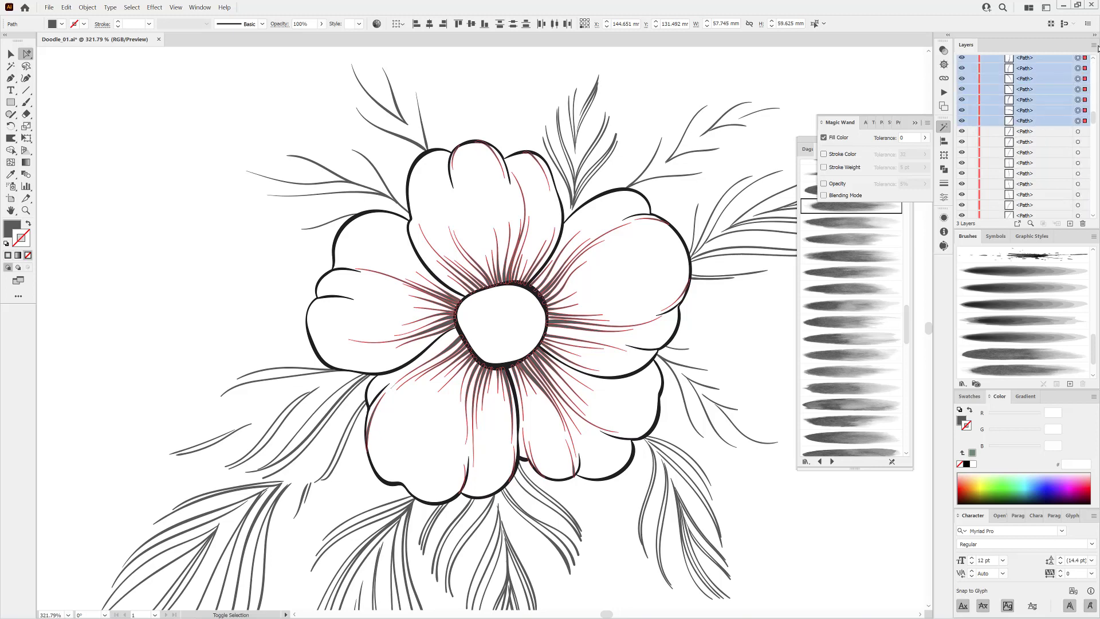
{"action": "left_click", "coordinate": [1094, 44]}
{"action": "left_click", "coordinate": [1038, 165]}
{"action": "scroll", "coordinate": [1039, 143], "scroll_direction": "up", "scroll_amount": 3}
{"action": "left_click", "coordinate": [963, 92]}
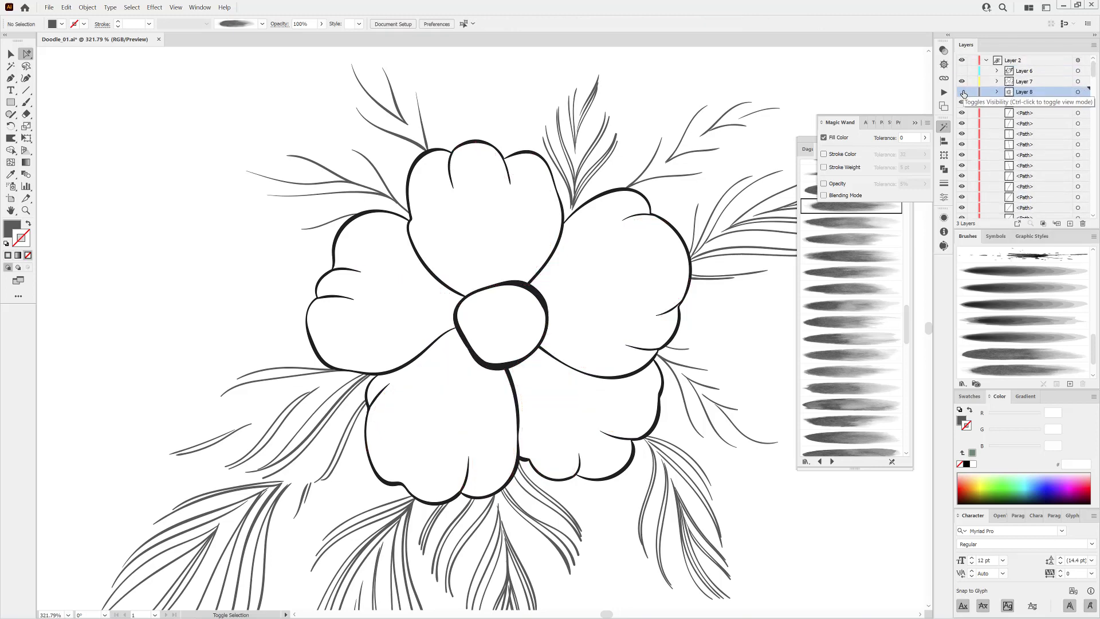
{"action": "left_click", "coordinate": [963, 92]}
Collect all remaining loose leaf detail paths in Layer 2 in a new sublayer and show the watercolour Layer 3 again.
{"action": "left_click", "coordinate": [1026, 102]}
{"action": "left_click_drag", "start_coordinate": [1093, 69], "coordinate": [1094, 208]}
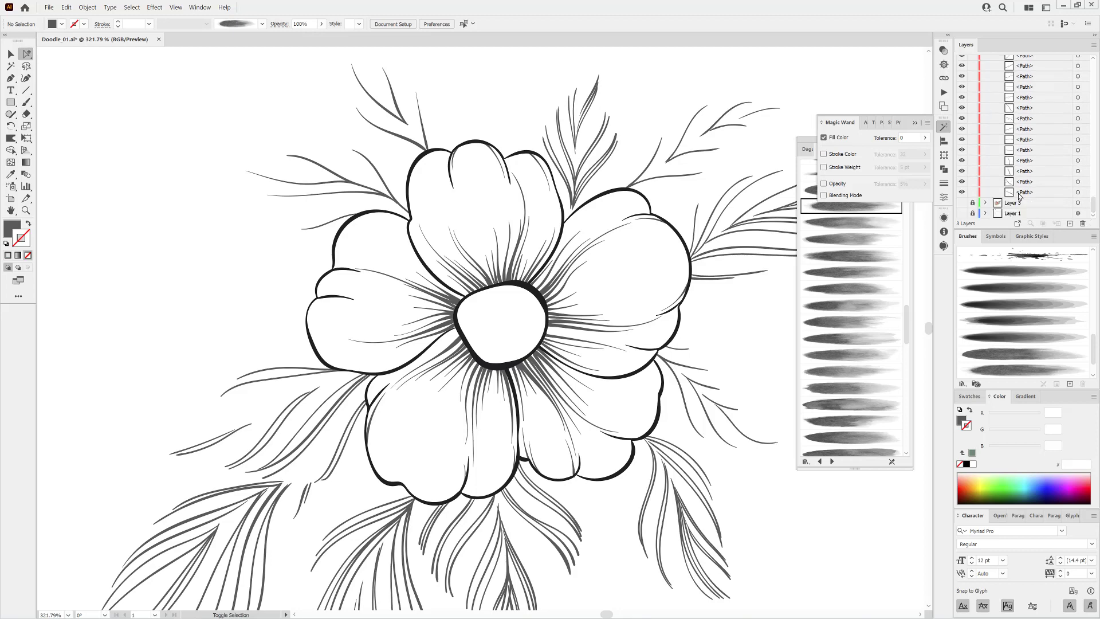
{"action": "left_click", "coordinate": [1024, 192], "text": "shift"}
{"action": "left_click", "coordinate": [1094, 45]}
{"action": "left_click", "coordinate": [1031, 165]}
{"action": "left_click", "coordinate": [963, 114]}
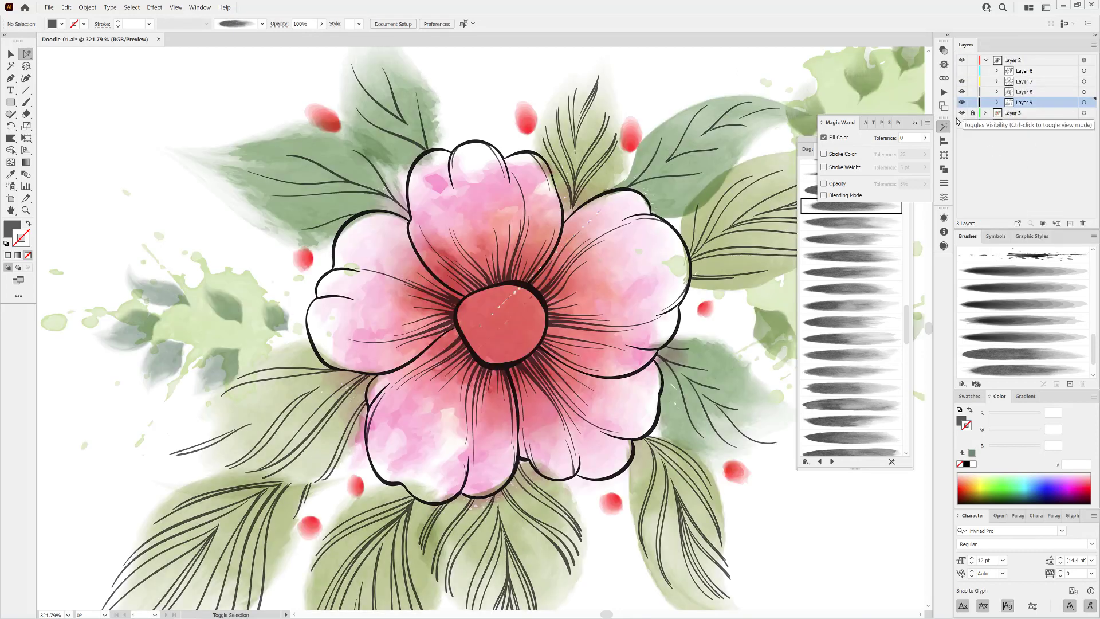
Recolour the petal detail lines in Layer 8 with a dark red-brown fill, hiding the selection edges.
{"action": "left_click", "coordinate": [1084, 92]}
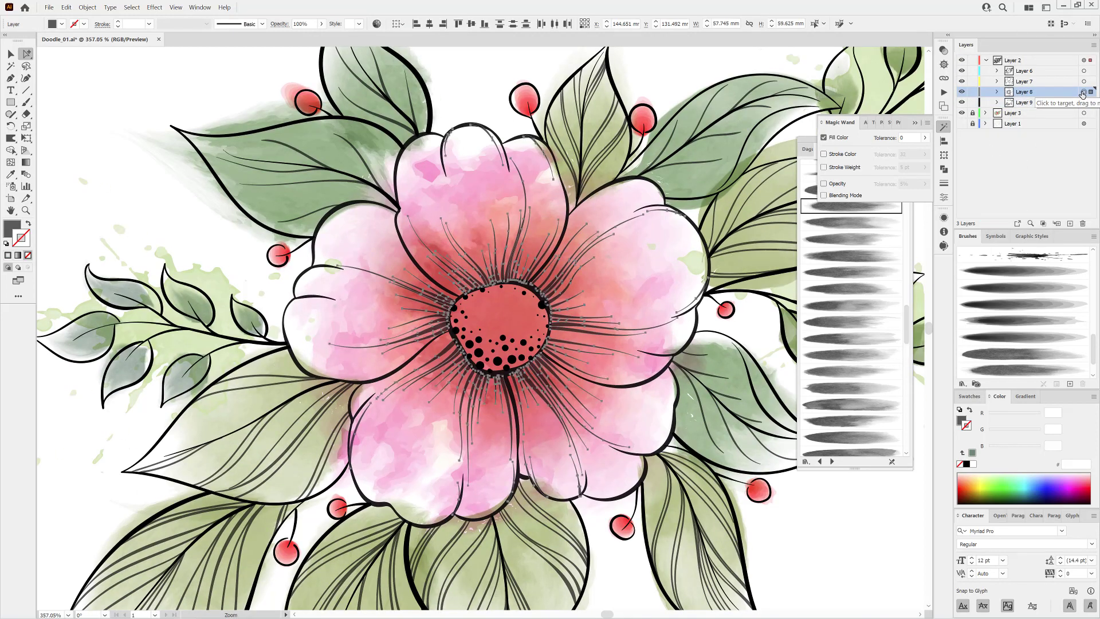
{"action": "left_click", "coordinate": [961, 421]}
{"action": "left_click", "coordinate": [175, 8]}
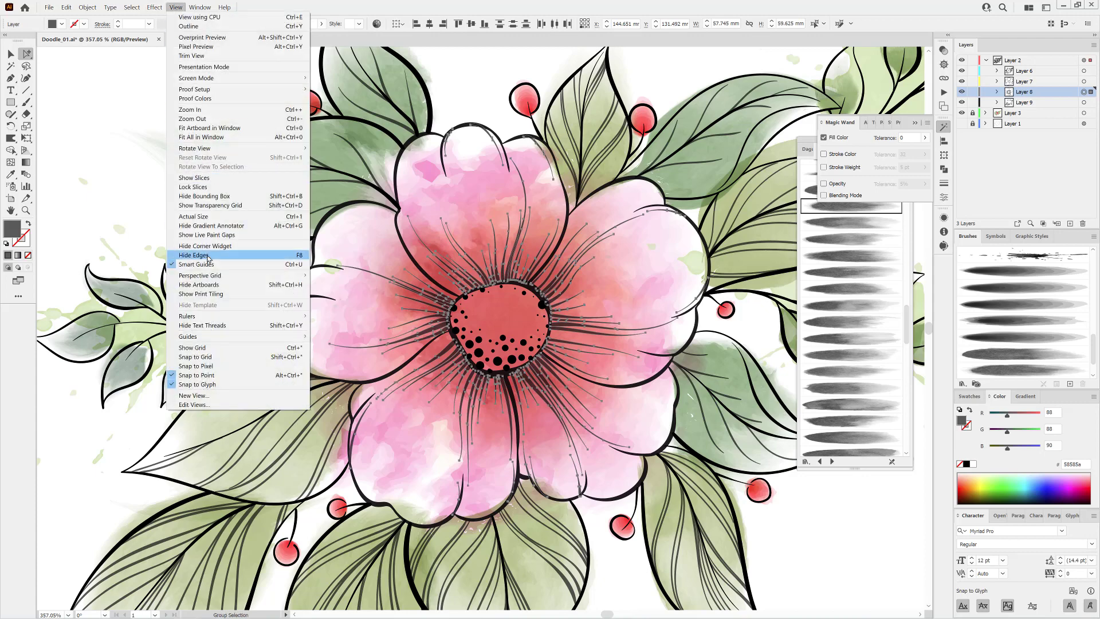
{"action": "left_click", "coordinate": [208, 254]}
{"action": "left_click", "coordinate": [971, 489]}
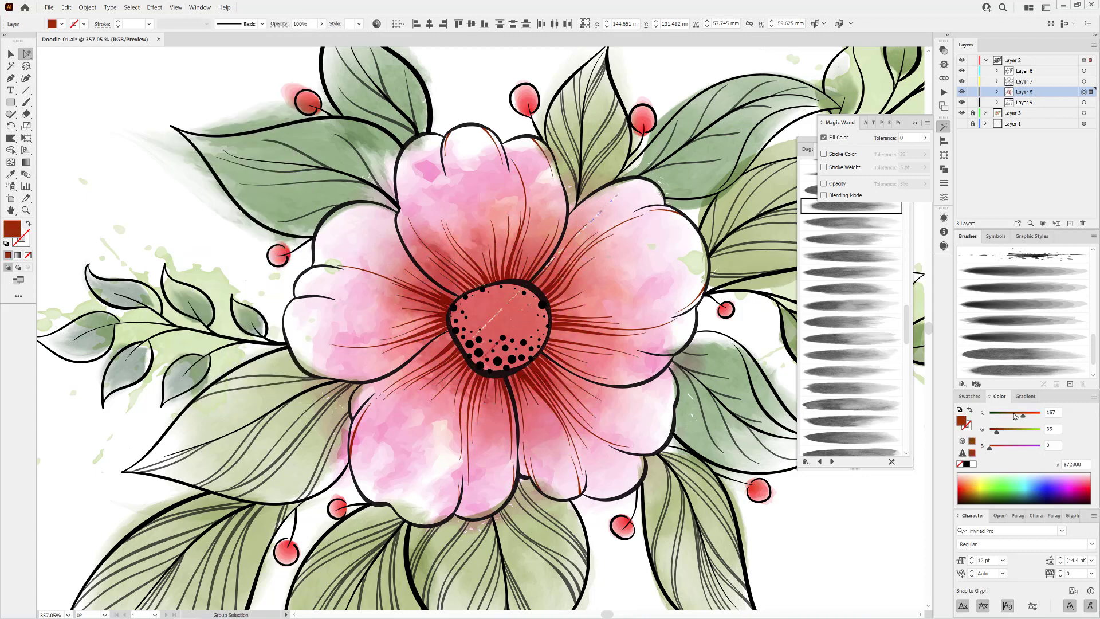
{"action": "left_click_drag", "start_coordinate": [1009, 418], "coordinate": [1010, 419]}
Recolour the leaf detail lines in Layer 9 with the dark green fill 3d542c and close the Magic Wand options.
{"action": "left_click", "coordinate": [1083, 103]}
{"action": "mouse_move", "coordinate": [814, 287]}
{"action": "left_mouse_down"}
{"action": "mouse_move", "coordinate": [676, 321]}
{"action": "mouse_move", "coordinate": [877, 364]}
{"action": "left_mouse_up"}
{"action": "left_click_drag", "start_coordinate": [1011, 435], "coordinate": [1007, 433]}
{"action": "left_click", "coordinate": [1001, 415]}
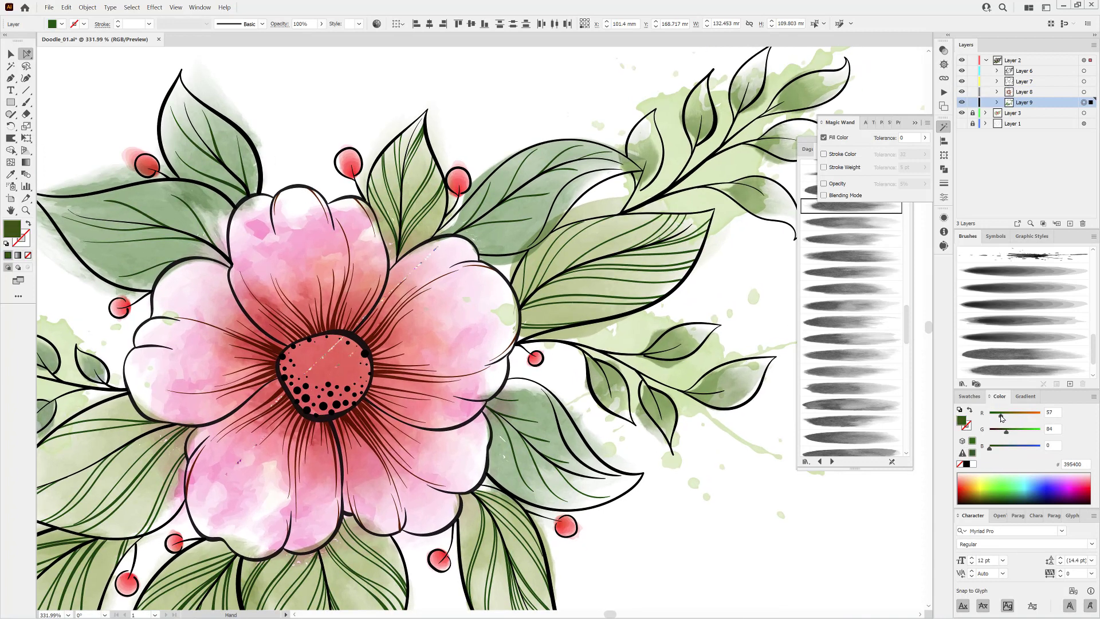
{"action": "left_click_drag", "start_coordinate": [727, 309], "coordinate": [632, 299]}
{"action": "left_click", "coordinate": [904, 70]}
{"action": "left_click", "coordinate": [917, 123]}
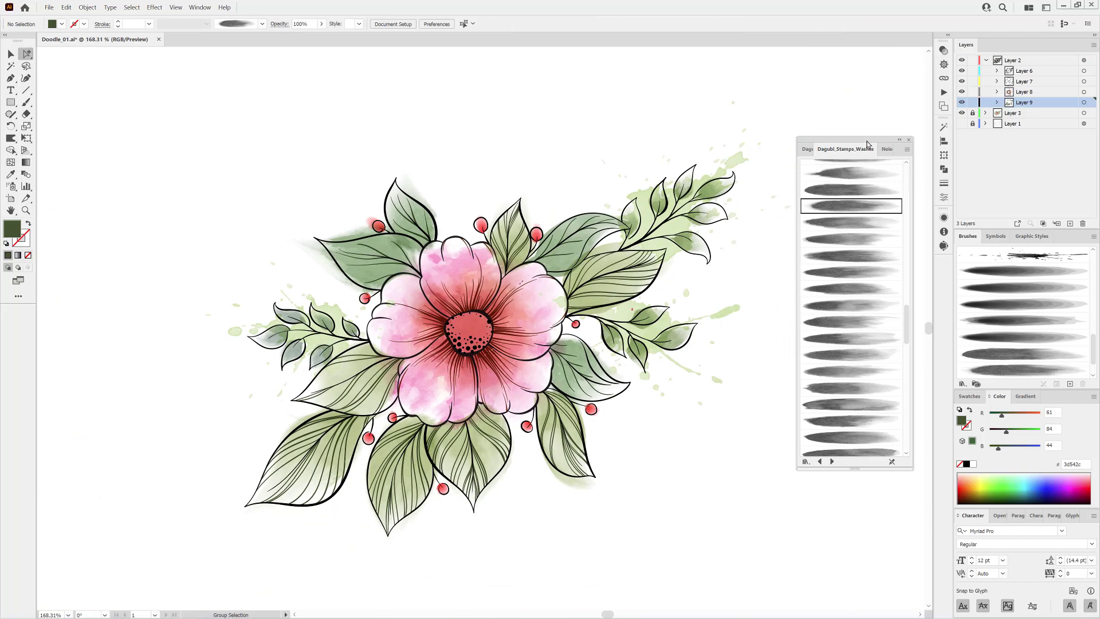
Copy the paper texture image from Watercolor_Paper.ai and paste it into Doodle_01.ai on its own layer above the artwork.
{"action": "left_click_drag", "start_coordinate": [868, 145], "coordinate": [873, 199]}
{"action": "key", "text": "b"}
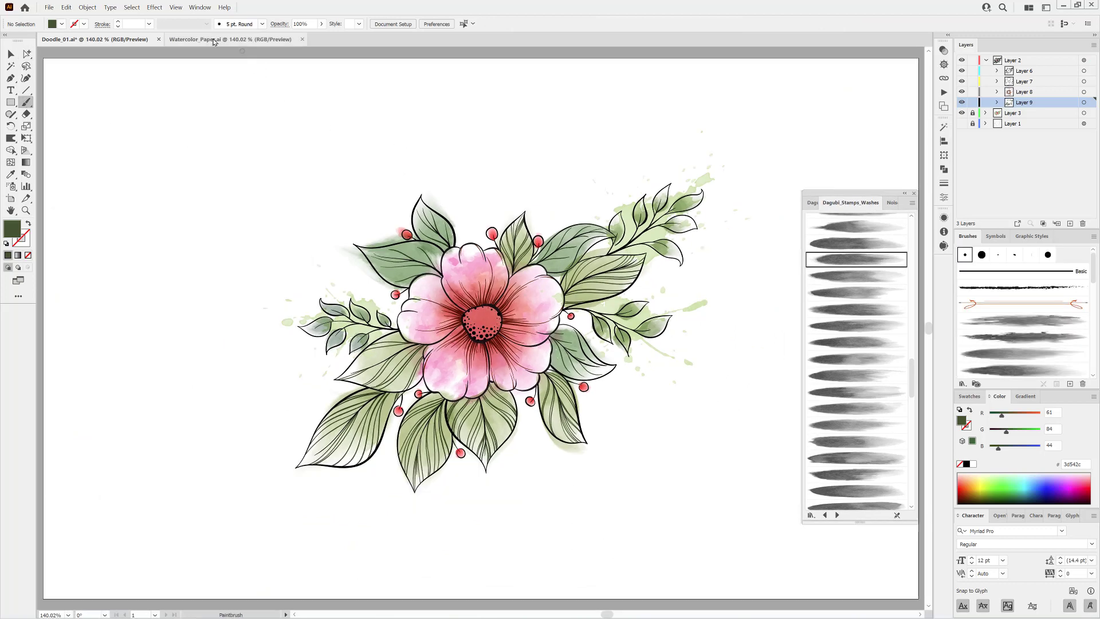
{"action": "left_click", "coordinate": [214, 40]}
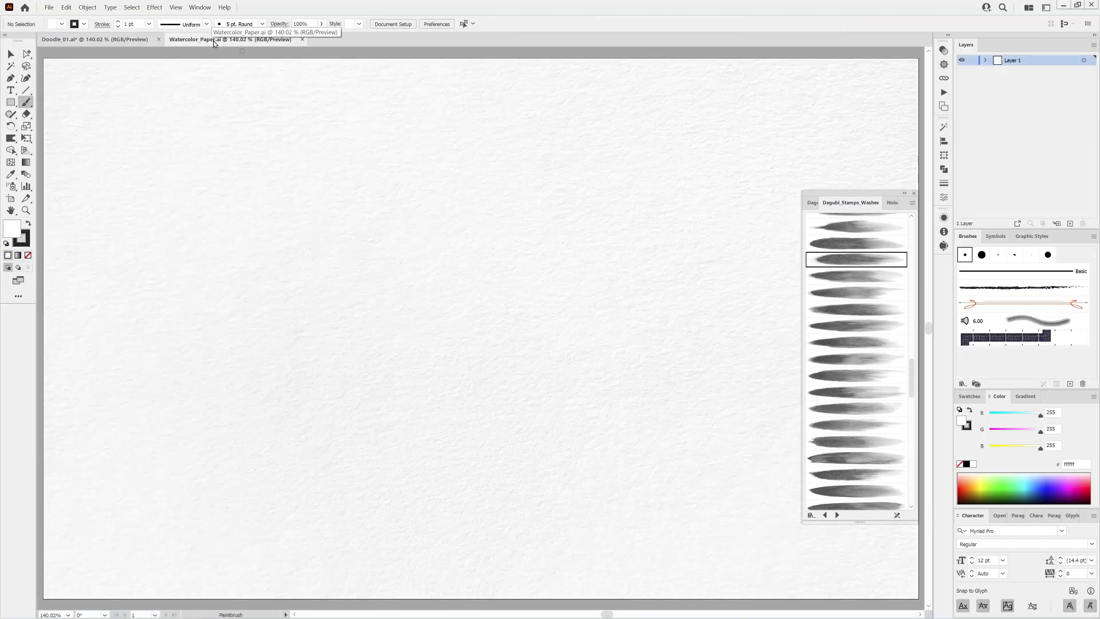
{"action": "left_click", "coordinate": [11, 55]}
{"action": "left_click", "coordinate": [101, 83]}
{"action": "left_click", "coordinate": [87, 8]}
{"action": "mouse_move", "coordinate": [66, 8]}
{"action": "left_click", "coordinate": [77, 47]}
{"action": "left_click", "coordinate": [81, 42]}
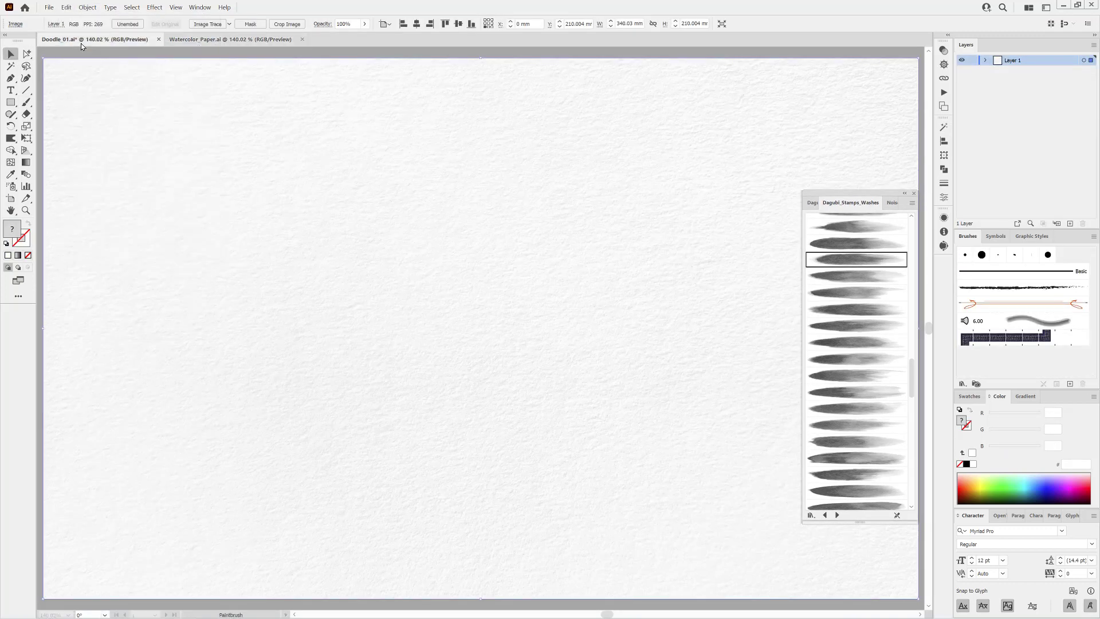
{"action": "left_click", "coordinate": [68, 8]}
{"action": "left_click", "coordinate": [75, 59]}
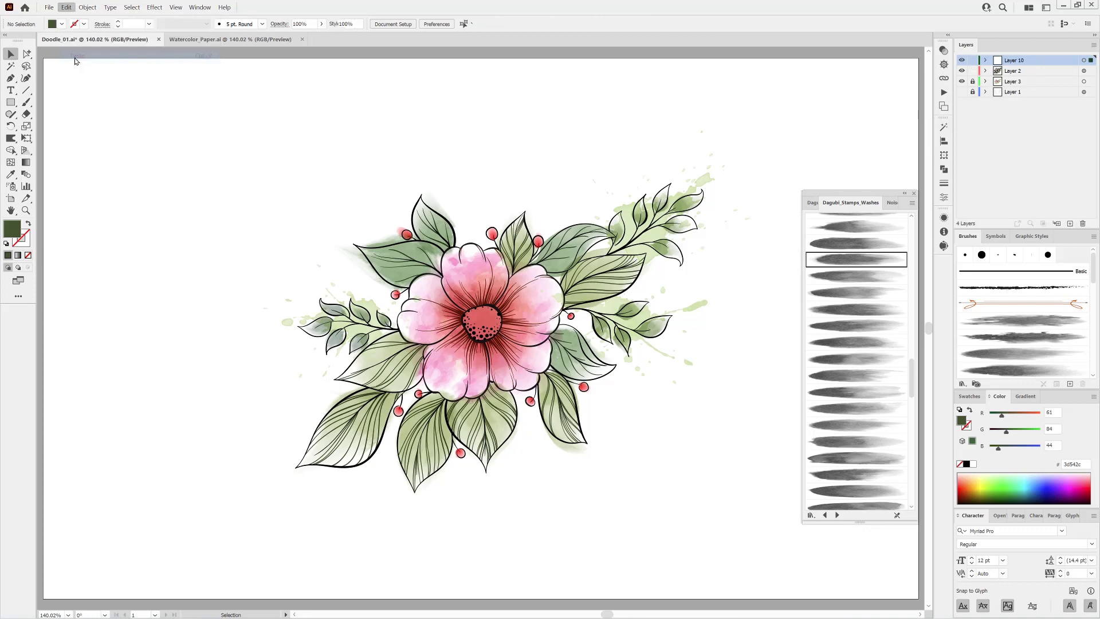
Set the paper texture layer's blending mode to Multiply and lock it together with Layer 2.
{"action": "left_click", "coordinate": [1084, 60]}
{"action": "left_click", "coordinate": [944, 51]}
{"action": "left_click", "coordinate": [842, 60]}
{"action": "left_click", "coordinate": [835, 101]}
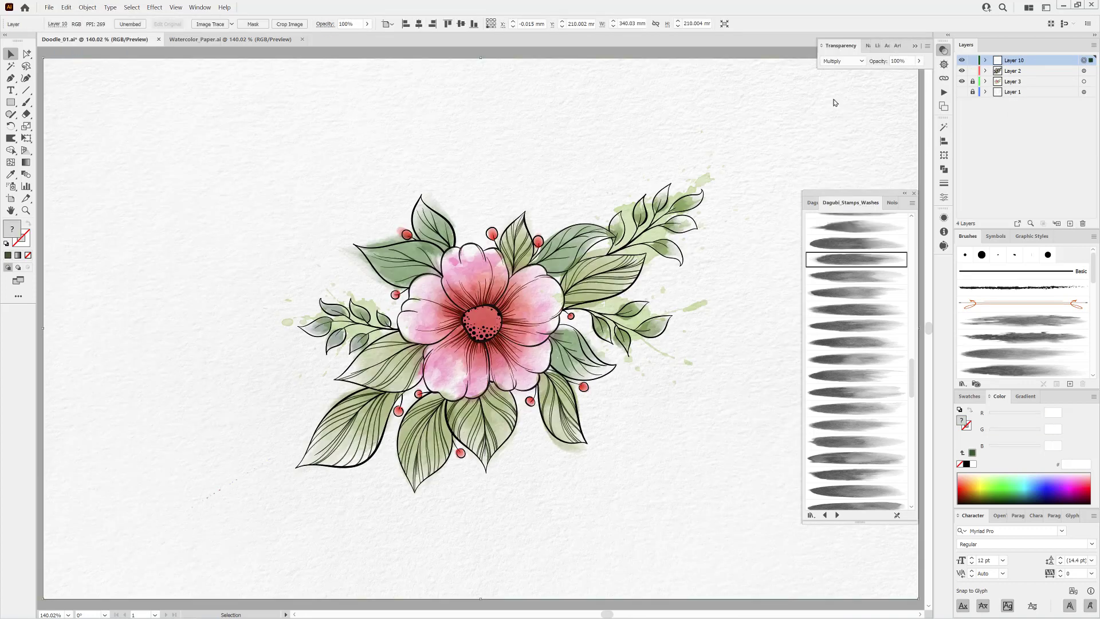
{"action": "left_click_drag", "start_coordinate": [973, 61], "coordinate": [973, 71]}
Add a layer above Layer 2 and paint dark green, unfilled watercolour splatters beside the upper-right sprig and over the lower-left leaves.
{"action": "left_click", "coordinate": [1020, 72]}
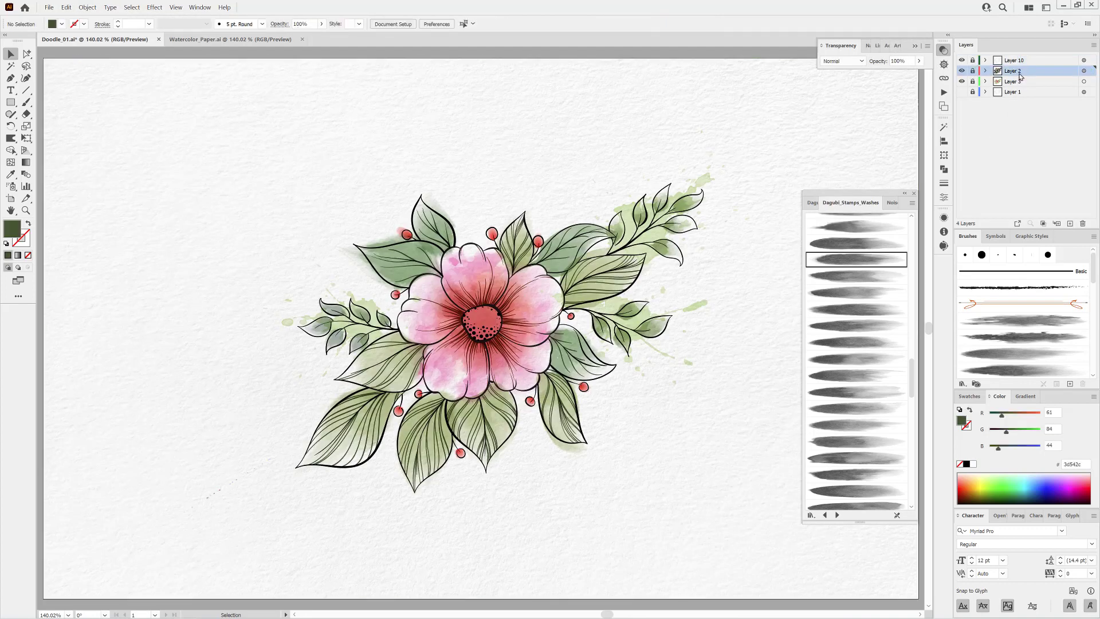
{"action": "left_click", "coordinate": [810, 203]}
{"action": "left_click", "coordinate": [870, 419]}
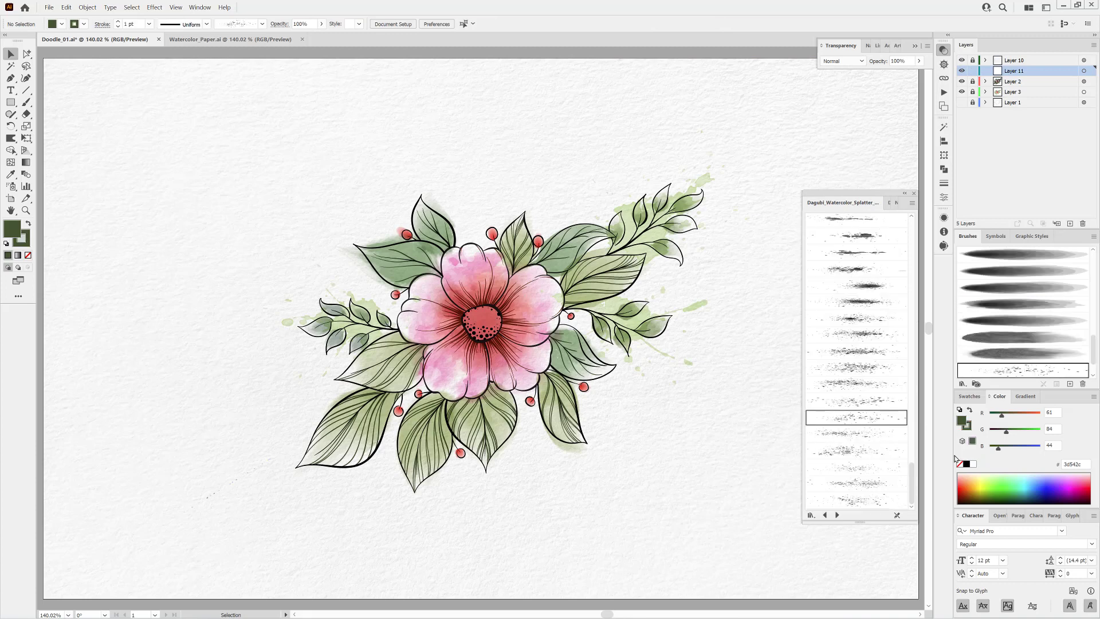
{"action": "left_click", "coordinate": [960, 464]}
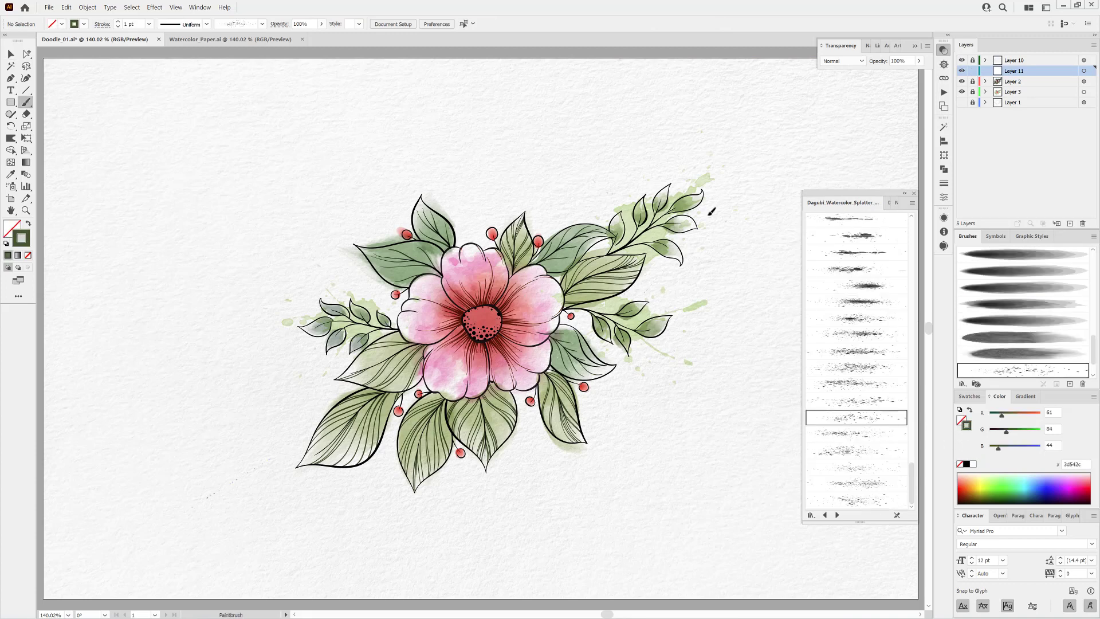
{"action": "left_click_drag", "start_coordinate": [744, 180], "coordinate": [710, 294]}
{"action": "left_click", "coordinate": [865, 468]}
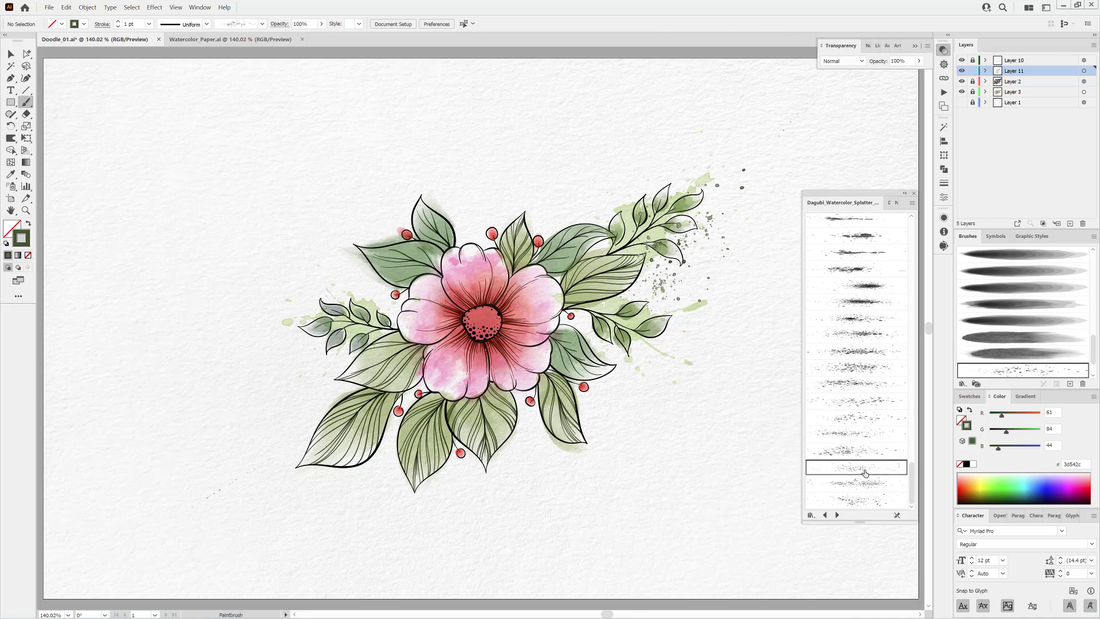
{"action": "mouse_move", "coordinate": [538, 477]}
{"action": "left_mouse_down"}
{"action": "mouse_move", "coordinate": [491, 454]}
{"action": "mouse_move", "coordinate": [344, 464]}
{"action": "left_mouse_up"}
Paint a red-orange bf2f00 splatter over the flower's top petal and set its blending mode to Multiply.
{"action": "left_click_drag", "start_coordinate": [971, 487], "coordinate": [964, 494]}
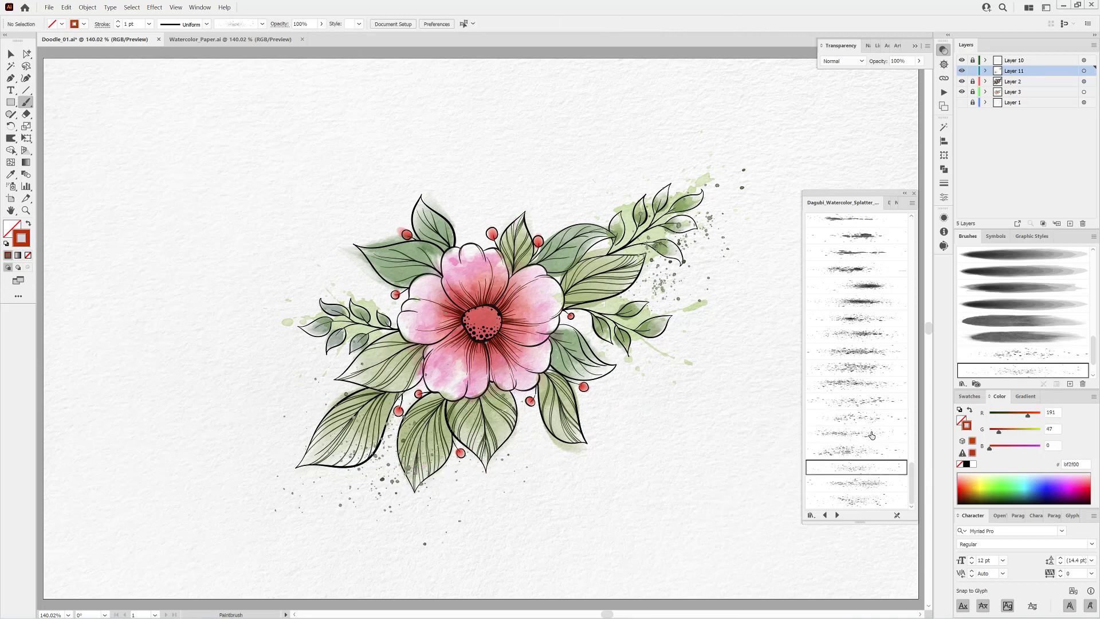
{"action": "left_click", "coordinate": [871, 435]}
{"action": "left_click_drag", "start_coordinate": [470, 269], "coordinate": [510, 183]}
{"action": "left_click", "coordinate": [843, 61]}
{"action": "left_click", "coordinate": [840, 96]}
{"action": "left_click", "coordinate": [676, 527], "text": "ctrl"}
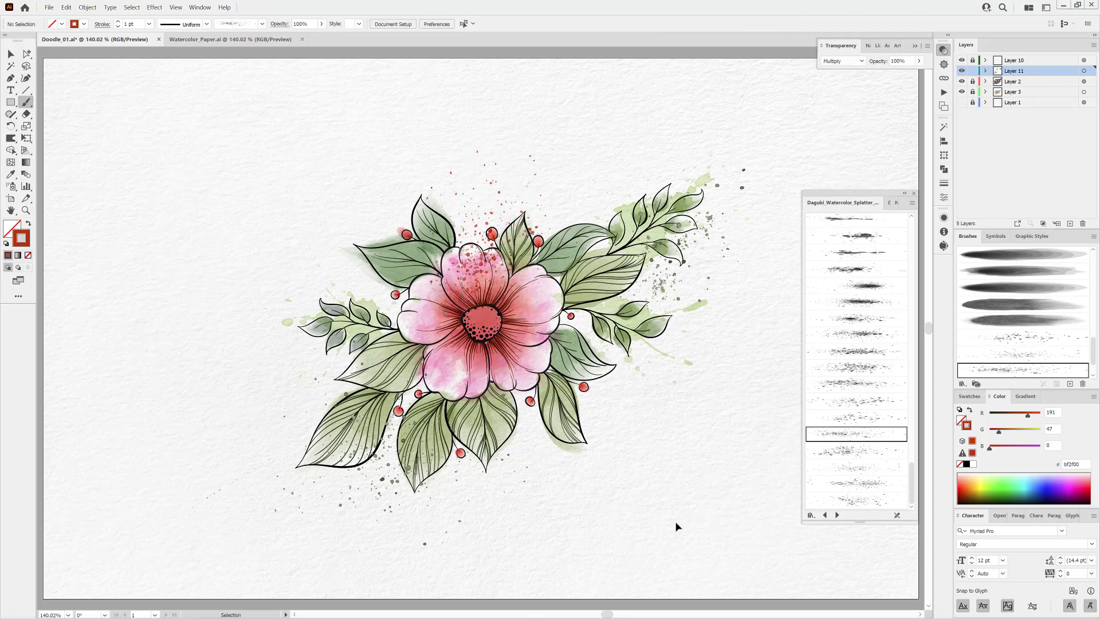
Paint pale yellow ffe667 splatters over the right petal and beside the lower-right leaves.
{"action": "left_click", "coordinate": [979, 475]}
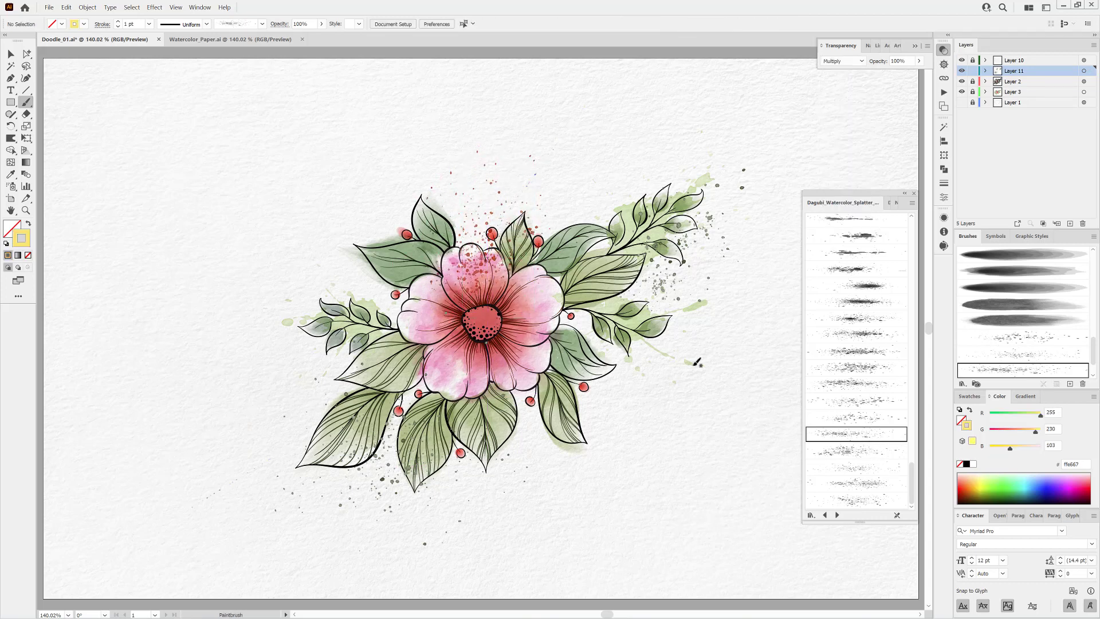
{"action": "left_click_drag", "start_coordinate": [643, 356], "coordinate": [626, 420]}
{"action": "left_click_drag", "start_coordinate": [658, 385], "coordinate": [635, 367]}
{"action": "left_click", "coordinate": [669, 480], "text": "ctrl"}
Paint dark red 6f0000 splatters over the flower's centre with a denser splatter brush.
{"action": "left_click", "coordinate": [961, 493]}
{"action": "left_click", "coordinate": [864, 319]}
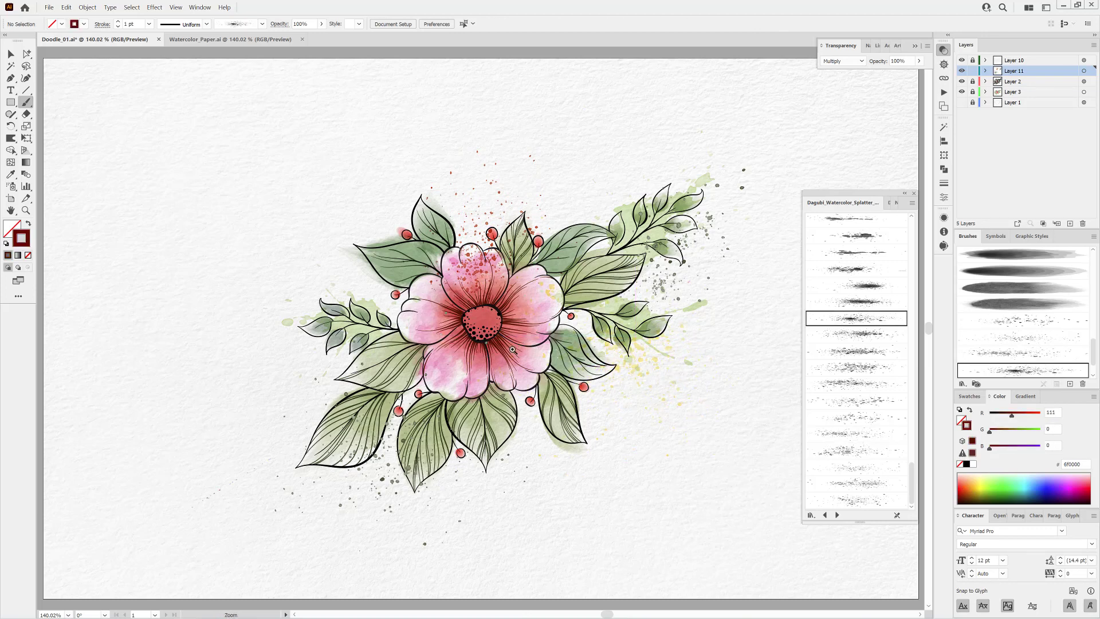
{"action": "scroll", "coordinate": [481, 318], "scroll_direction": "up", "scroll_amount": 5}
{"action": "left_click_drag", "start_coordinate": [393, 302], "coordinate": [586, 367]}
{"action": "left_click_drag", "start_coordinate": [478, 344], "coordinate": [466, 339]}
{"action": "left_click_drag", "start_coordinate": [677, 442], "coordinate": [685, 375]}
{"action": "left_click", "coordinate": [144, 80]}
Paint a bright yellow ffe62f splatter in Normal blending mode across the flower's centre.
{"action": "left_click", "coordinate": [843, 61]}
{"action": "left_click", "coordinate": [836, 61]}
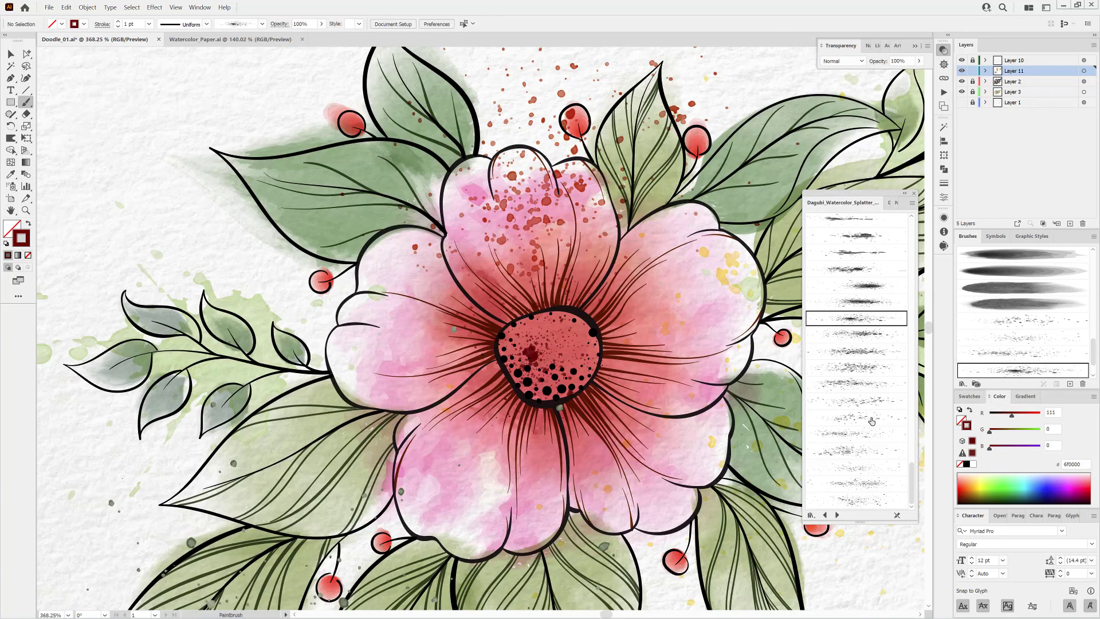
{"action": "left_click", "coordinate": [857, 417]}
{"action": "left_click", "coordinate": [980, 477]}
{"action": "mouse_move", "coordinate": [554, 334]}
{"action": "left_mouse_down"}
{"action": "mouse_move", "coordinate": [565, 352]}
{"action": "mouse_move", "coordinate": [584, 356]}
{"action": "left_mouse_up"}
{"action": "key", "text": "ctrl+shift+a"}
Add more yellow splatters over the flower's centre with two other splatter brushes.
{"action": "left_click", "coordinate": [857, 335]}
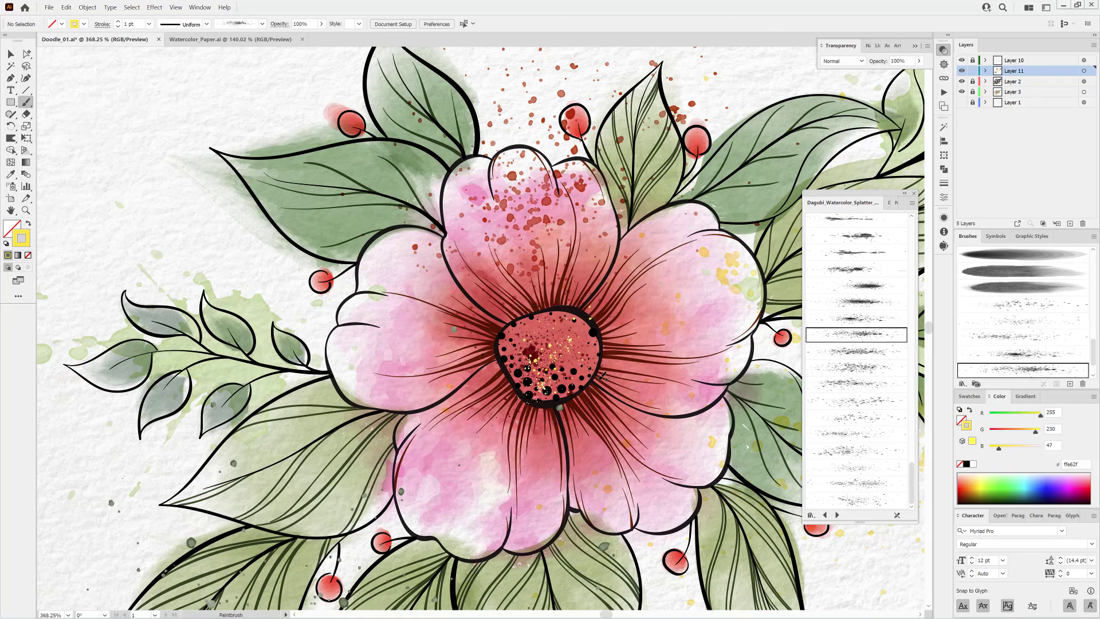
{"action": "mouse_move", "coordinate": [511, 332]}
{"action": "left_mouse_down"}
{"action": "mouse_move", "coordinate": [622, 371]}
{"action": "mouse_move", "coordinate": [584, 371]}
{"action": "left_mouse_up"}
{"action": "left_click", "coordinate": [870, 366]}
{"action": "left_click_drag", "start_coordinate": [665, 357], "coordinate": [630, 353]}
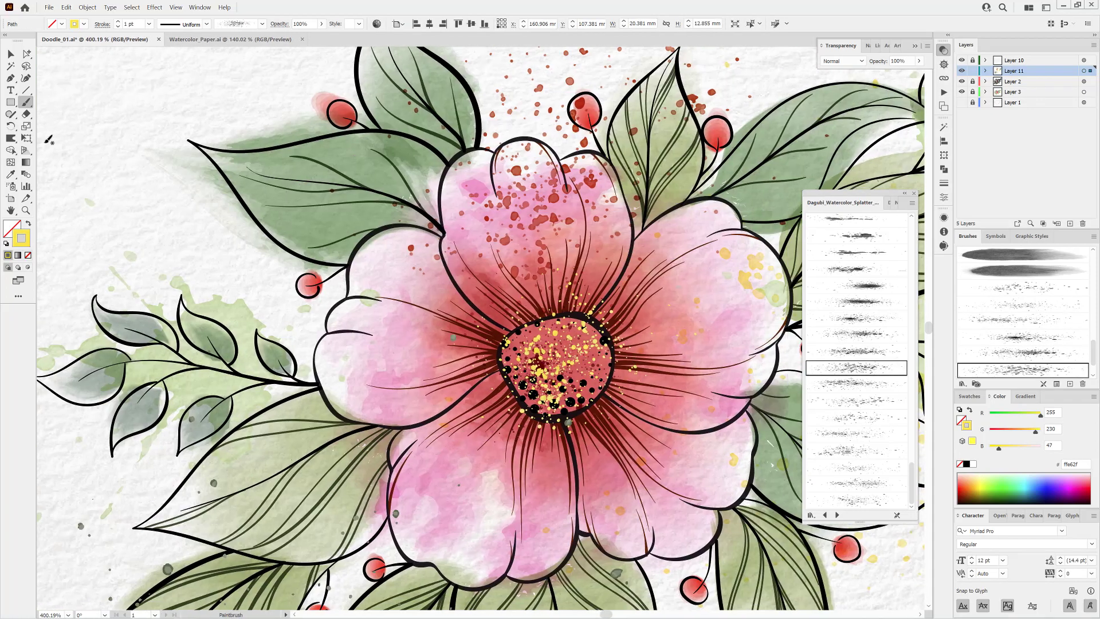
Scale down and reposition the last yellow splatter with Free Transform so it fits the flower's centre.
{"action": "left_click", "coordinate": [27, 138]}
{"action": "left_click_drag", "start_coordinate": [635, 305], "coordinate": [599, 316]}
{"action": "left_click_drag", "start_coordinate": [535, 367], "coordinate": [553, 365]}
{"action": "mouse_move", "coordinate": [632, 453]}
{"action": "left_mouse_down"}
{"action": "mouse_move", "coordinate": [570, 450]}
{"action": "mouse_move", "coordinate": [434, 382]}
{"action": "left_mouse_up"}
{"action": "key", "text": "ctrl+shift+a"}
{"action": "key", "text": "ctrl+0"}
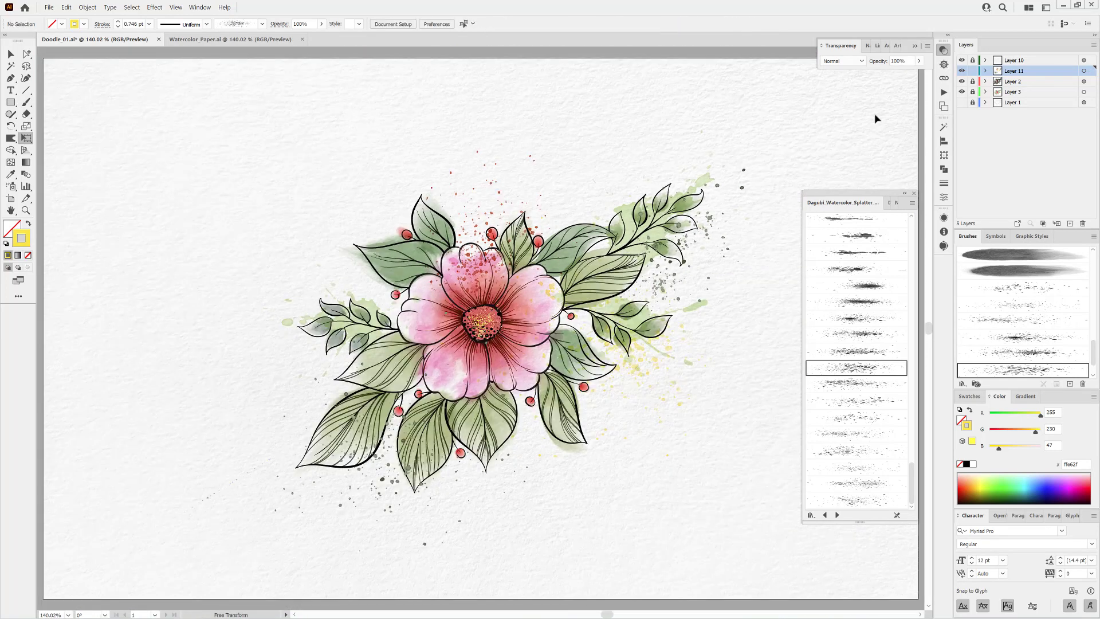
Paint white splatters over the upper-right and lower-left leaves with a stroke weight of 1 pt.
{"action": "left_click", "coordinate": [895, 401]}
{"action": "left_click", "coordinate": [26, 102]}
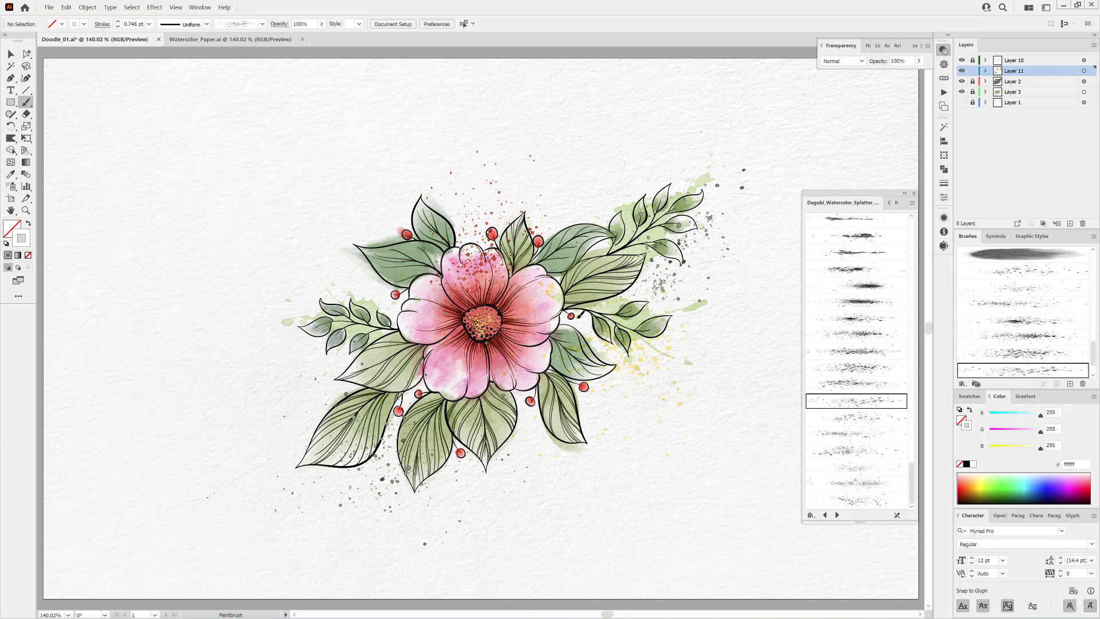
{"action": "left_click_drag", "start_coordinate": [618, 230], "coordinate": [605, 245]}
{"action": "left_click", "coordinate": [731, 485], "text": "ctrl"}
{"action": "left_click_drag", "start_coordinate": [378, 416], "coordinate": [350, 410]}
{"action": "left_click", "coordinate": [118, 22]}
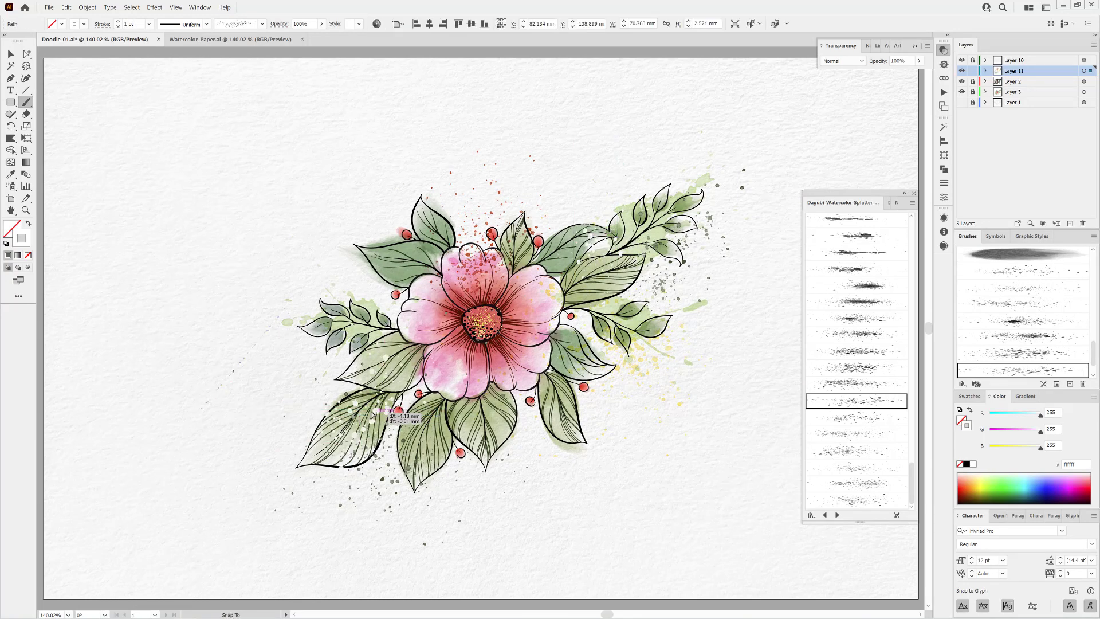
{"action": "left_click", "coordinate": [692, 514], "text": "ctrl"}
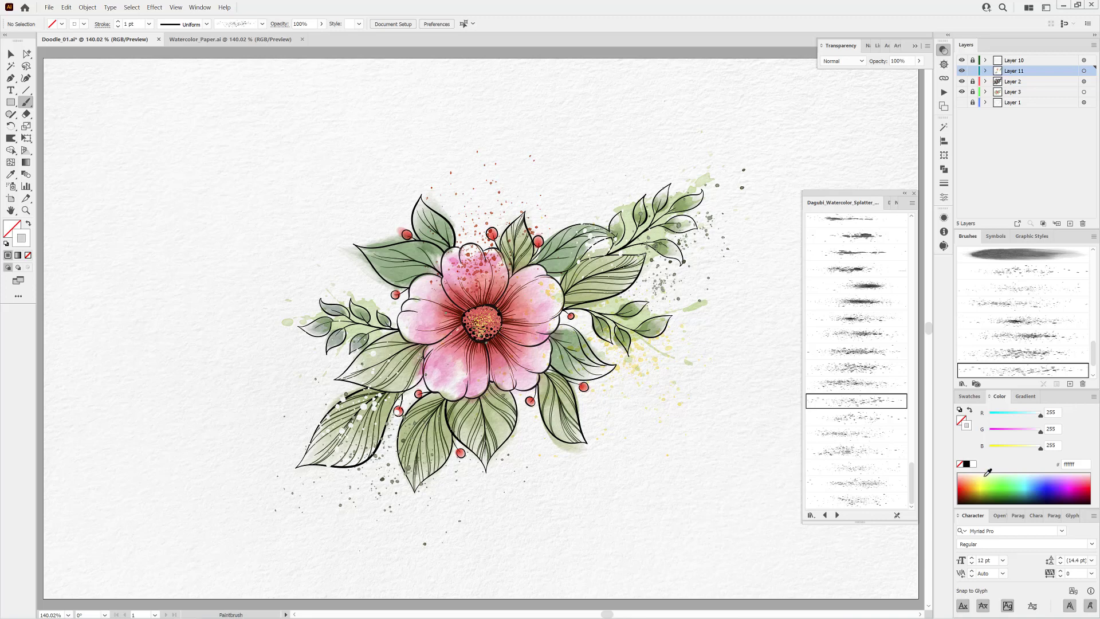
Paint a light green d1ebcb splatter in Darken blending mode beside the lower-right sprig.
{"action": "scroll", "coordinate": [868, 299], "scroll_direction": "up", "scroll_amount": 10}
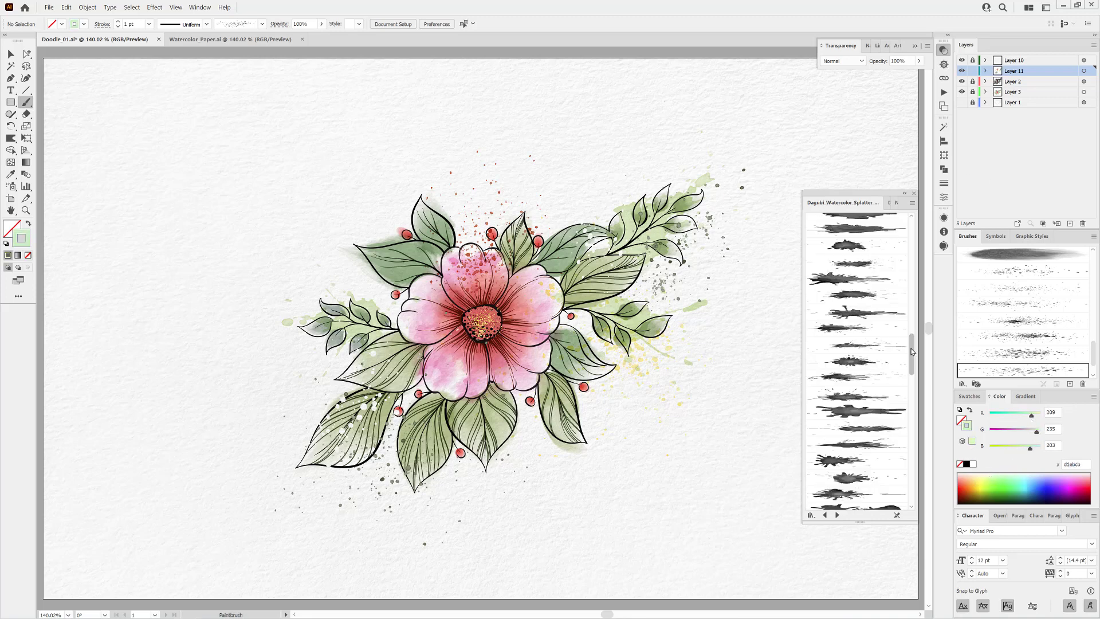
{"action": "left_click", "coordinate": [856, 451]}
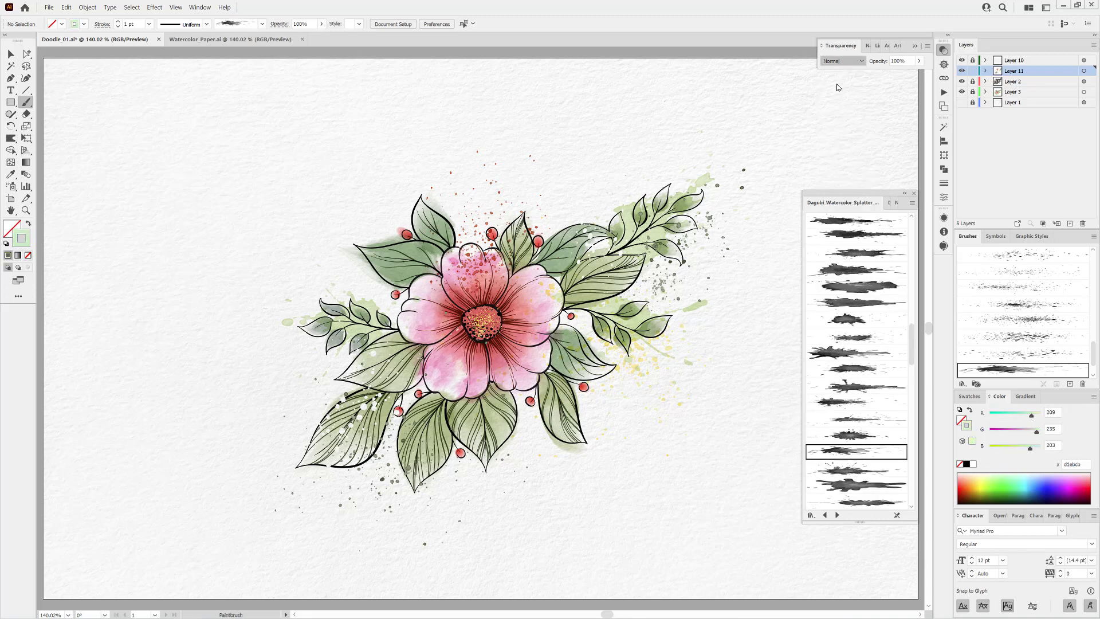
{"action": "left_click_drag", "start_coordinate": [643, 385], "coordinate": [599, 346]}
{"action": "left_click", "coordinate": [728, 482], "text": "ctrl"}
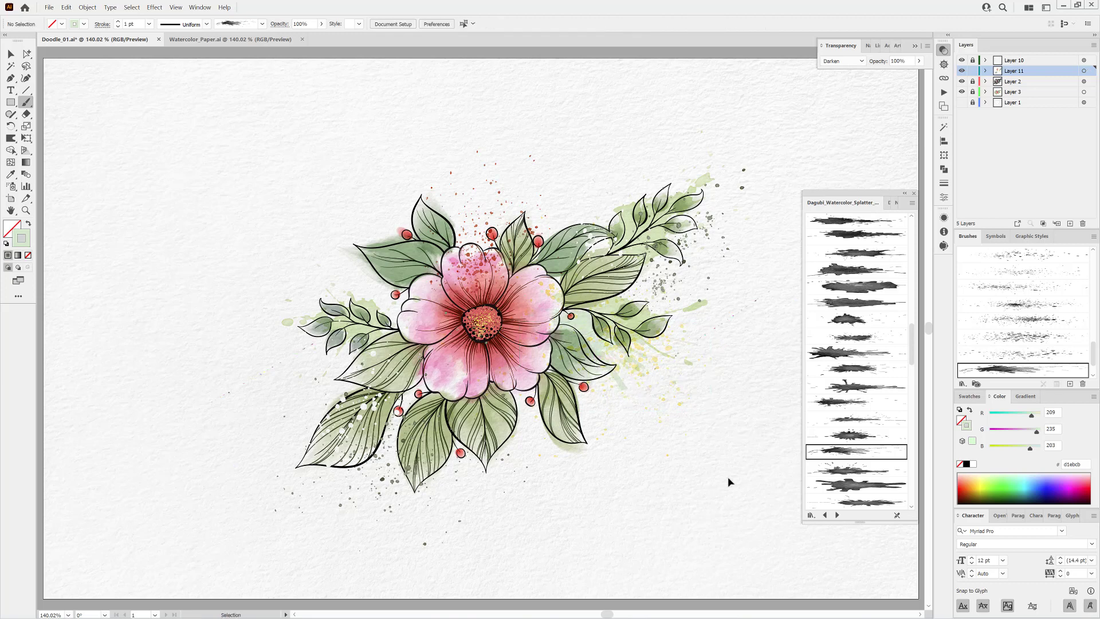
Paint a light green d1ebac splatter rising vertically behind the flower's upper leaf using another splatter brush, and adjust its placement slightly.
{"action": "left_click", "coordinate": [859, 402]}
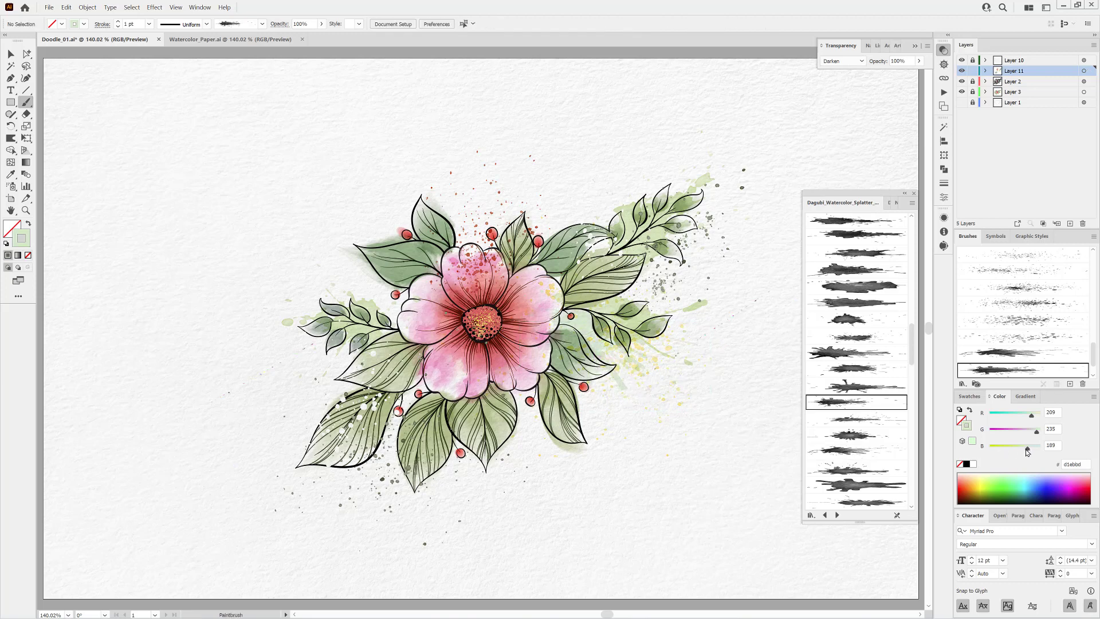
{"action": "left_click_drag", "start_coordinate": [511, 281], "coordinate": [562, 76]}
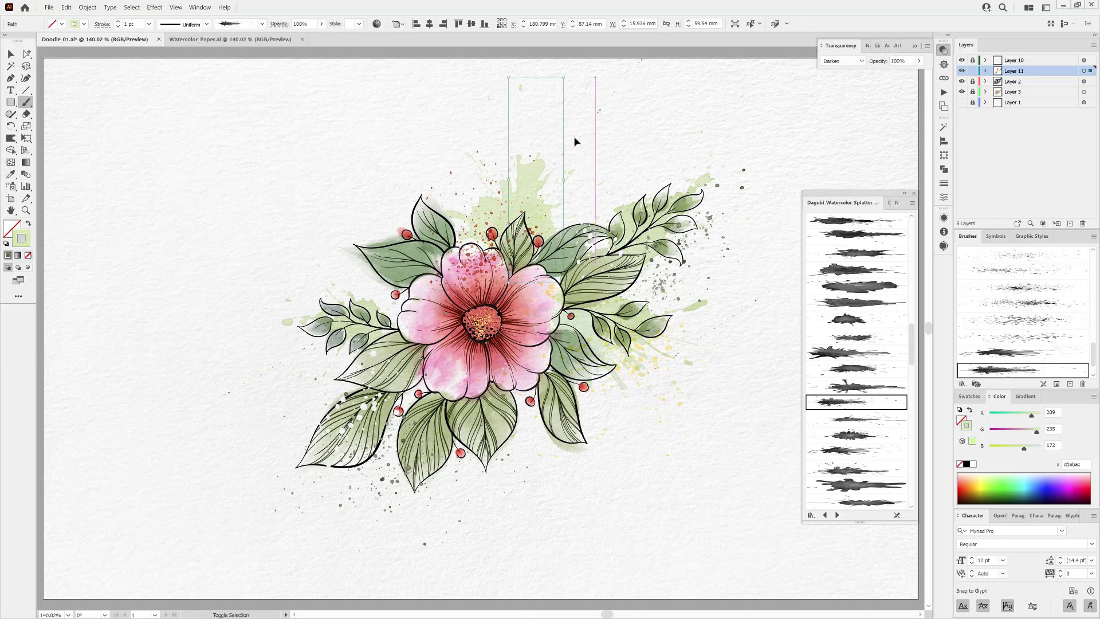
{"action": "left_click_drag", "start_coordinate": [535, 190], "coordinate": [543, 198]}
{"action": "left_click", "coordinate": [118, 26]}
{"action": "left_click", "coordinate": [367, 138], "text": "ctrl"}
Paint a horizontal splatter beside the flower's upper-left petals with a different brush, recolour it pale peach ffeee2, and close the splatter brush library.
{"action": "scroll", "coordinate": [866, 282], "scroll_direction": "up", "scroll_amount": 2}
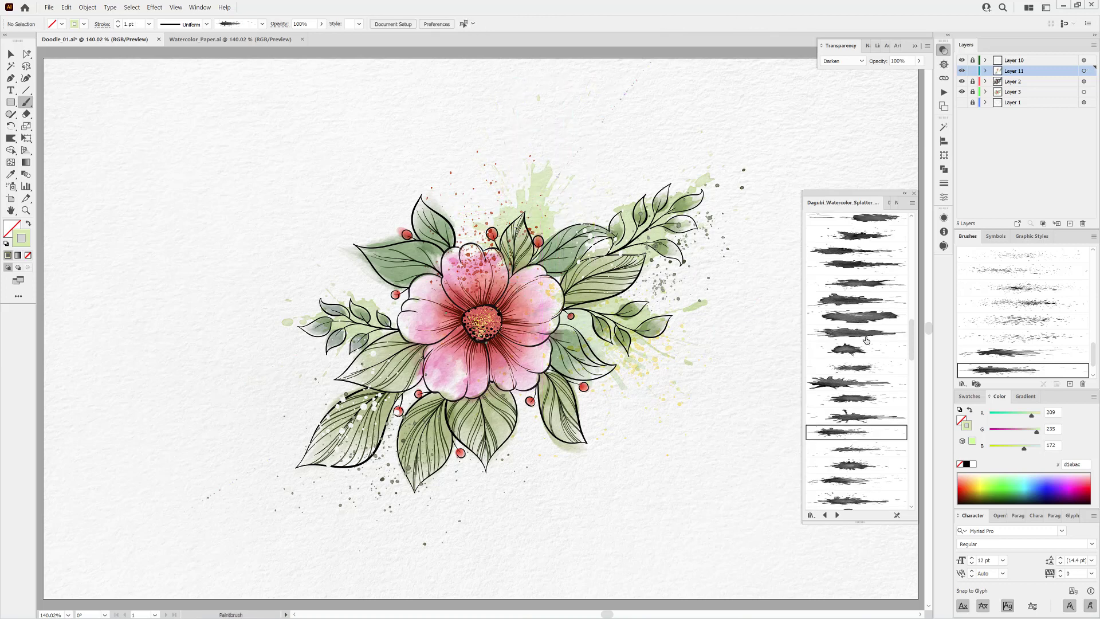
{"action": "left_click", "coordinate": [861, 231]}
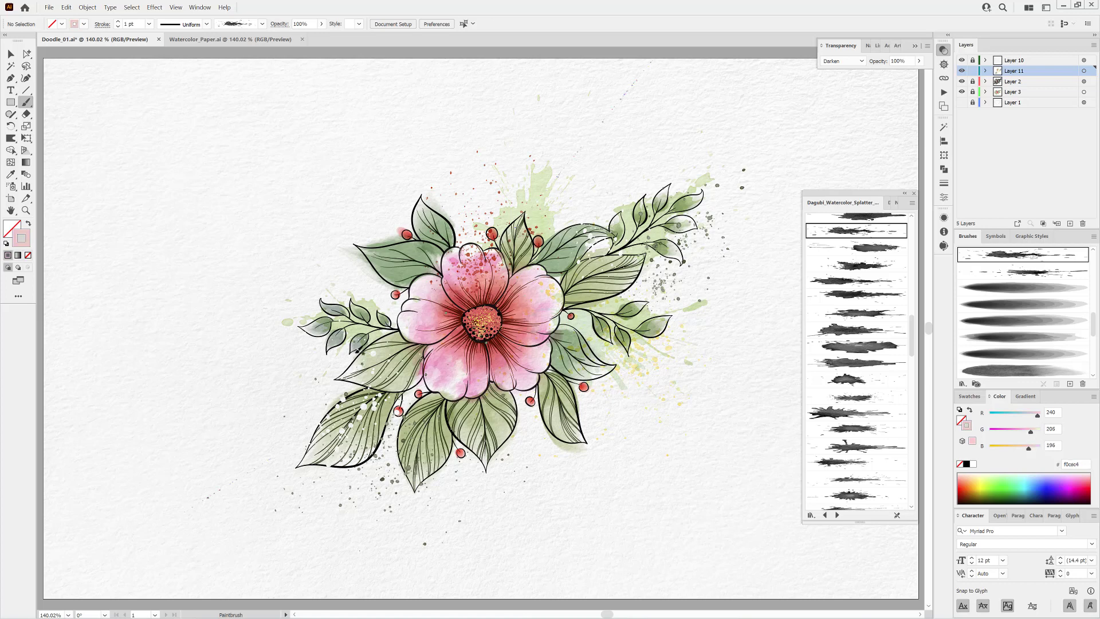
{"action": "left_click_drag", "start_coordinate": [245, 291], "coordinate": [453, 295]}
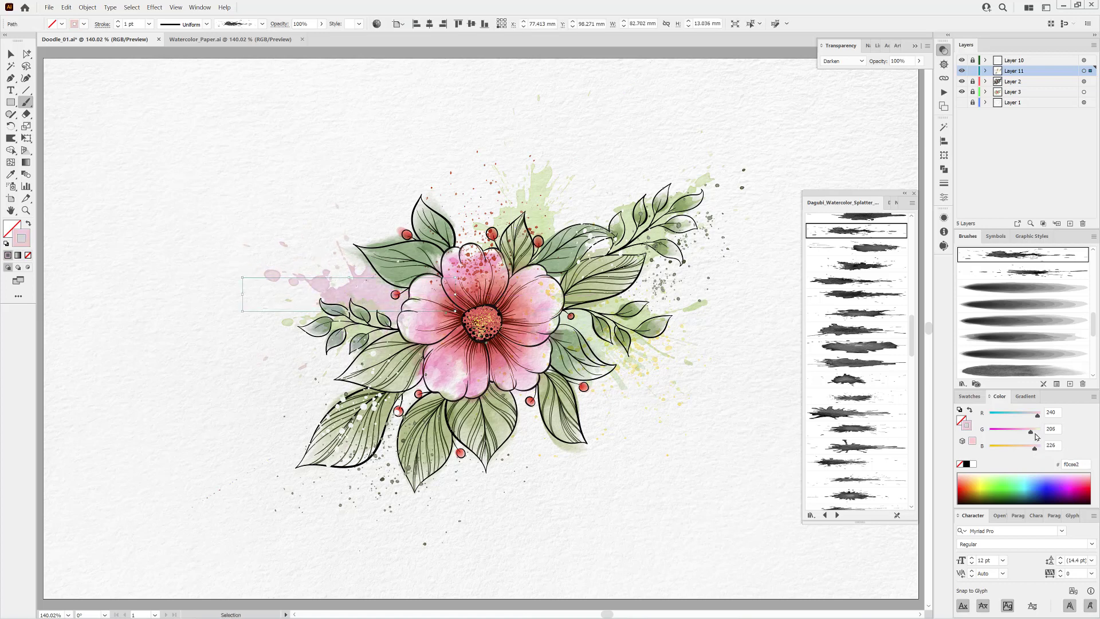
{"action": "left_click_drag", "start_coordinate": [1036, 436], "coordinate": [1037, 434]}
{"action": "left_click", "coordinate": [746, 546], "text": "ctrl"}
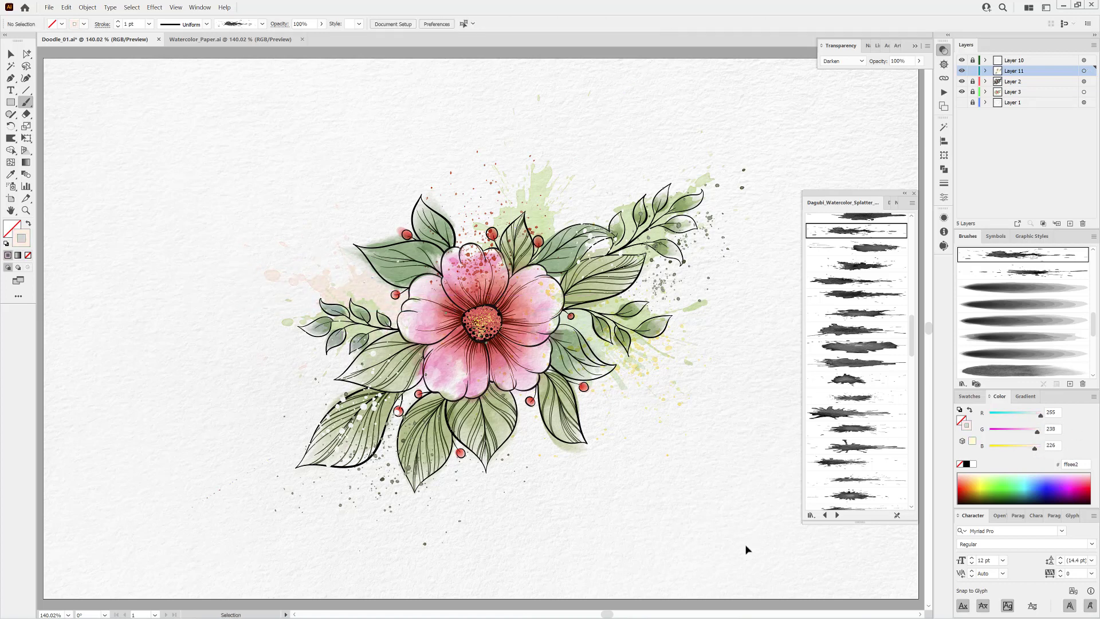
{"action": "left_click", "coordinate": [914, 194]}
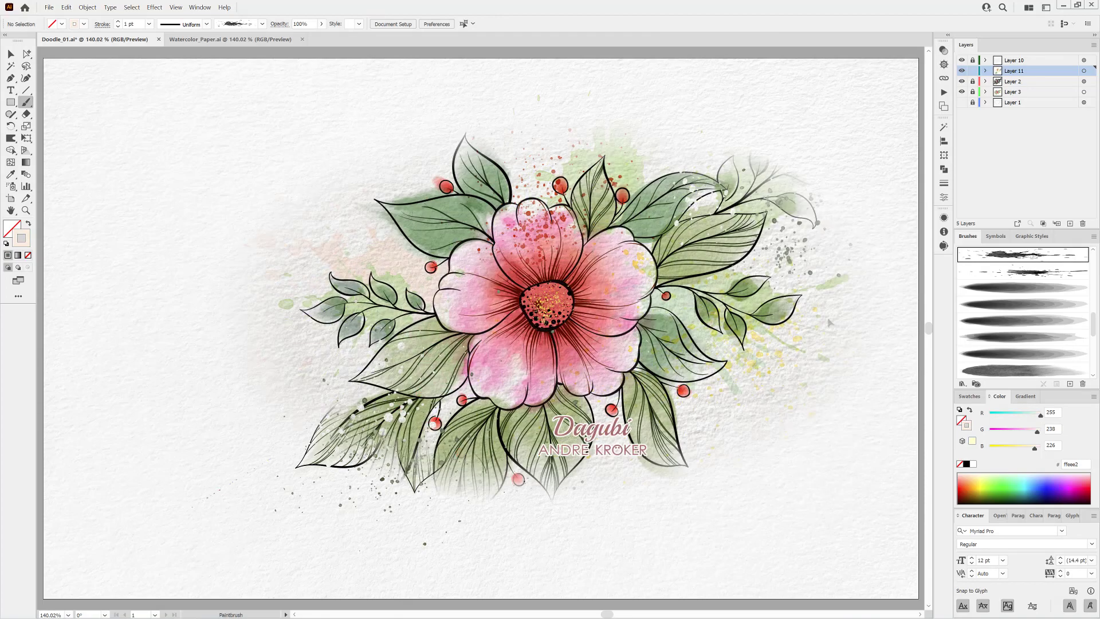